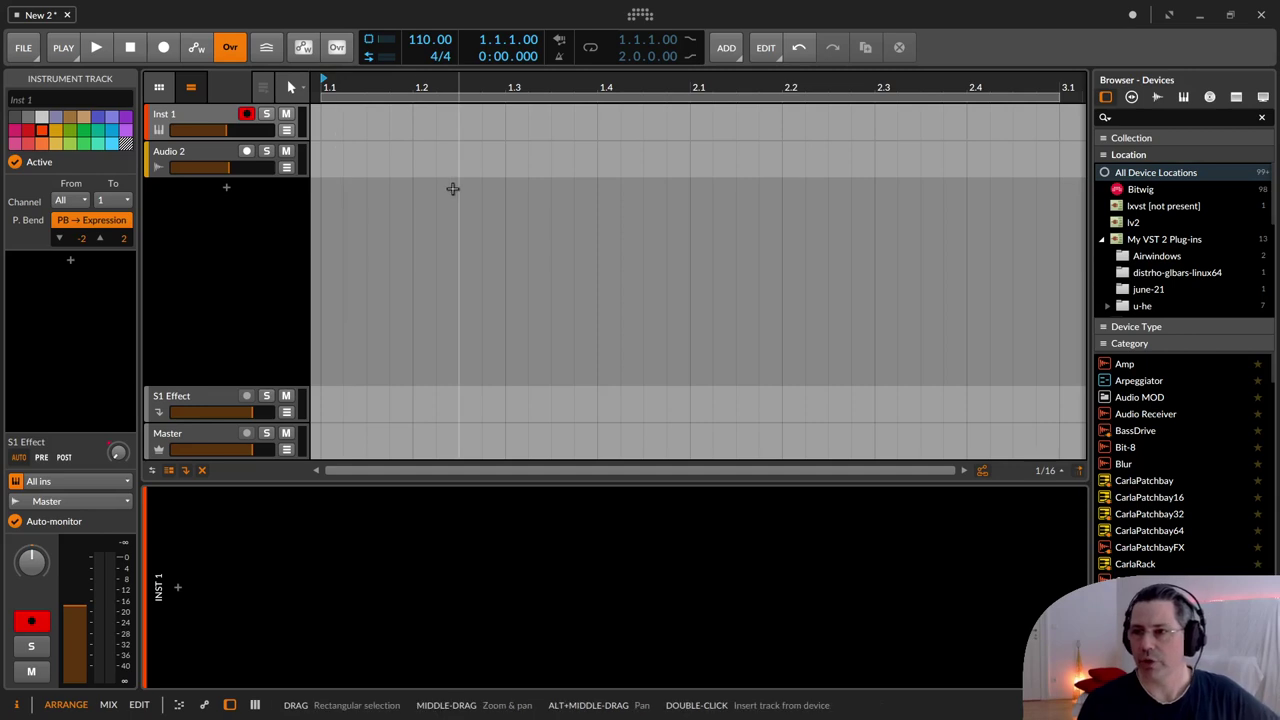
left_click(197, 111)
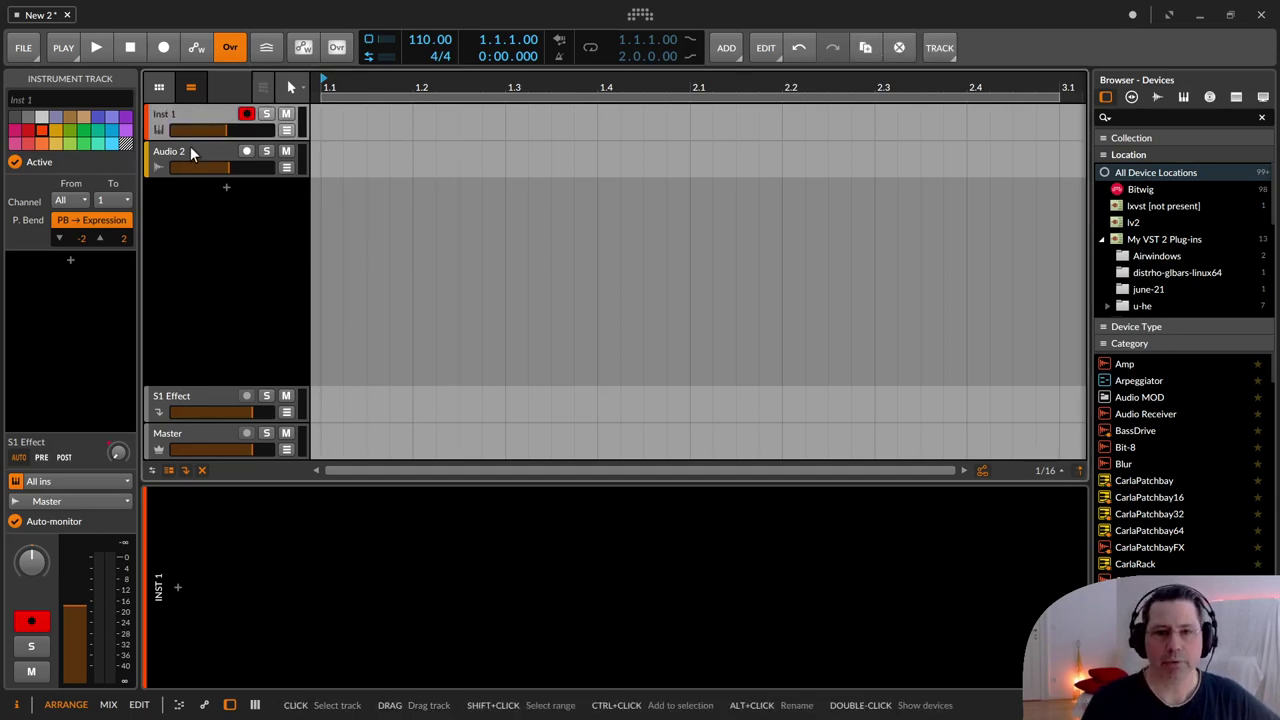
left_click(193, 151)
left_click(192, 109)
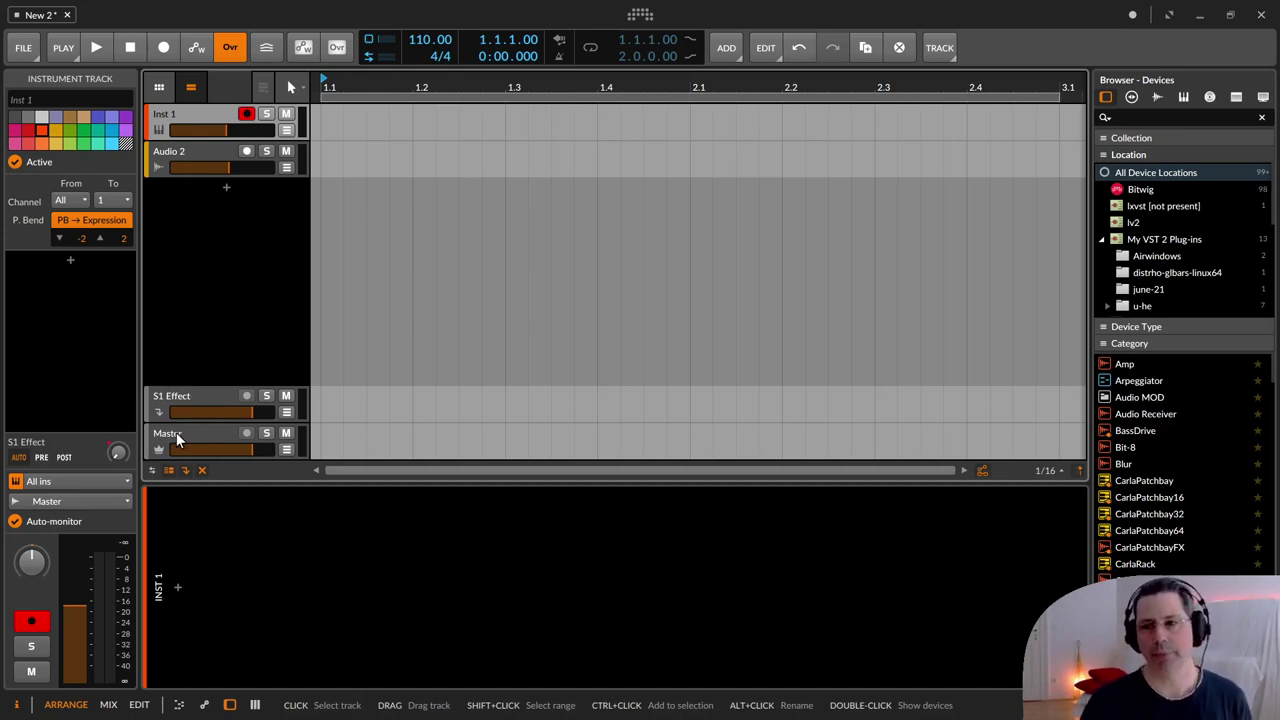
left_click(730, 48)
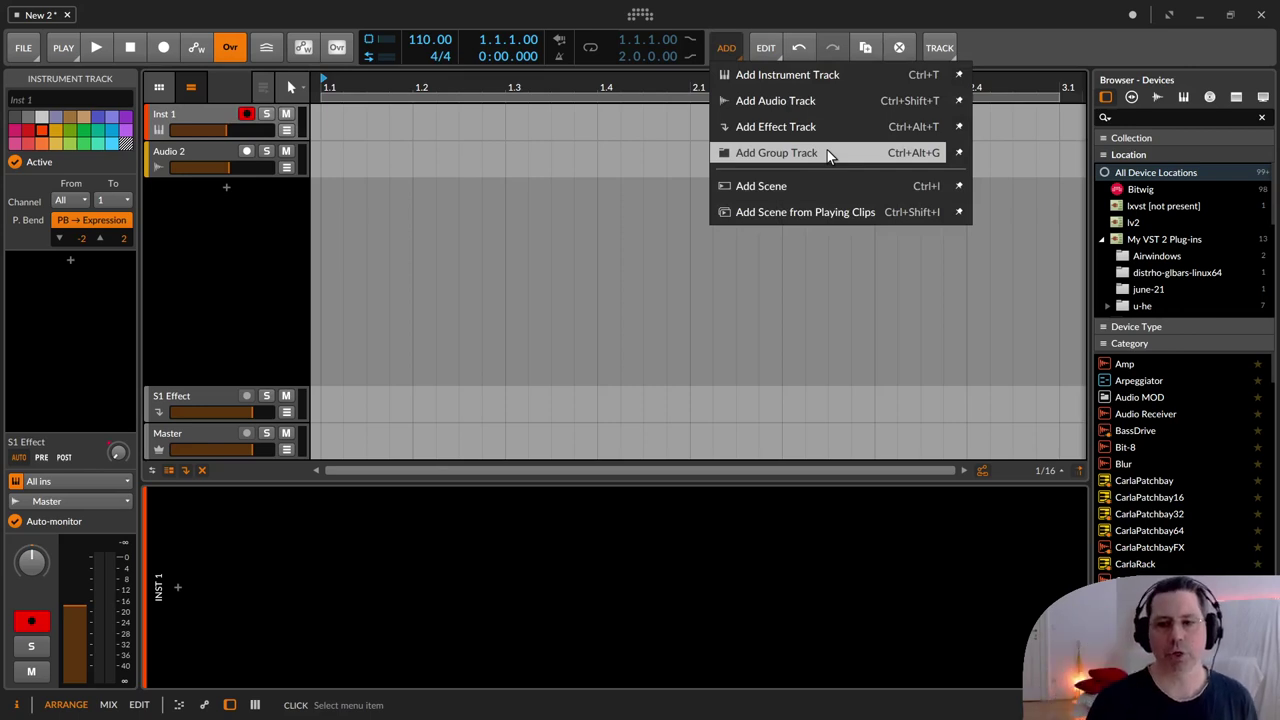
left_click(228, 82)
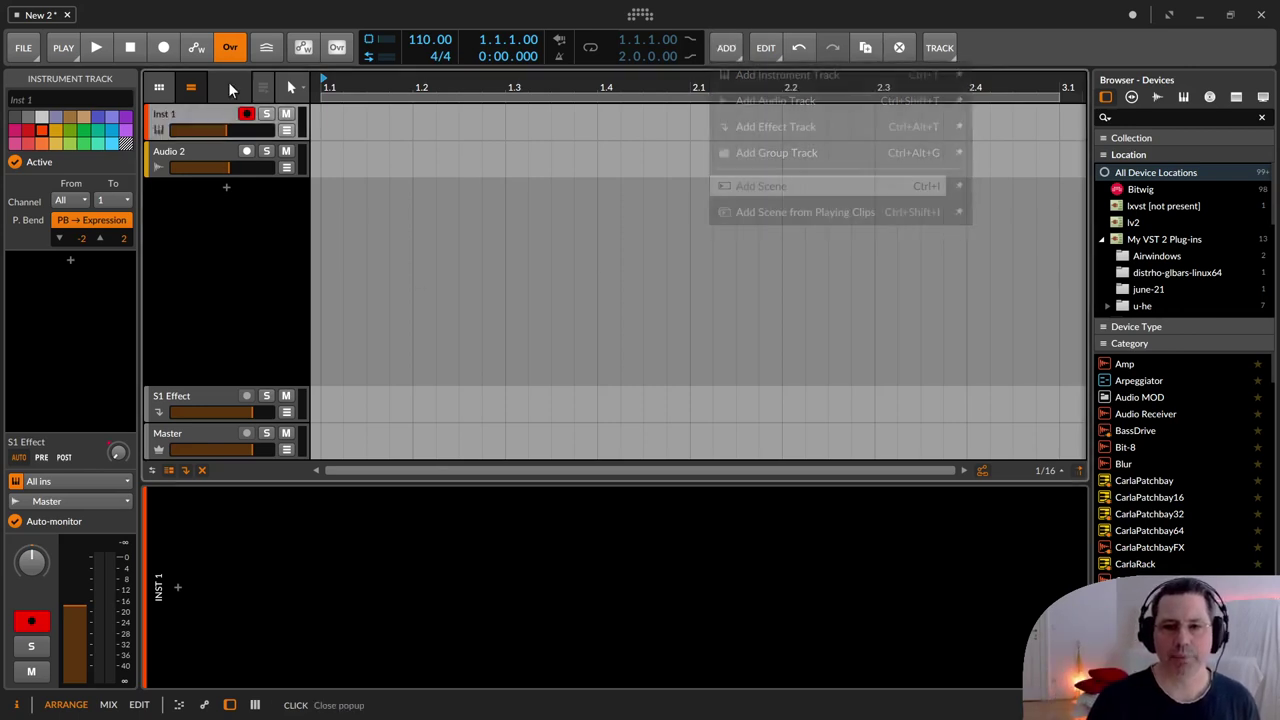
Add three new instrument tracks below the Inst 1 track.
left_click(724, 50)
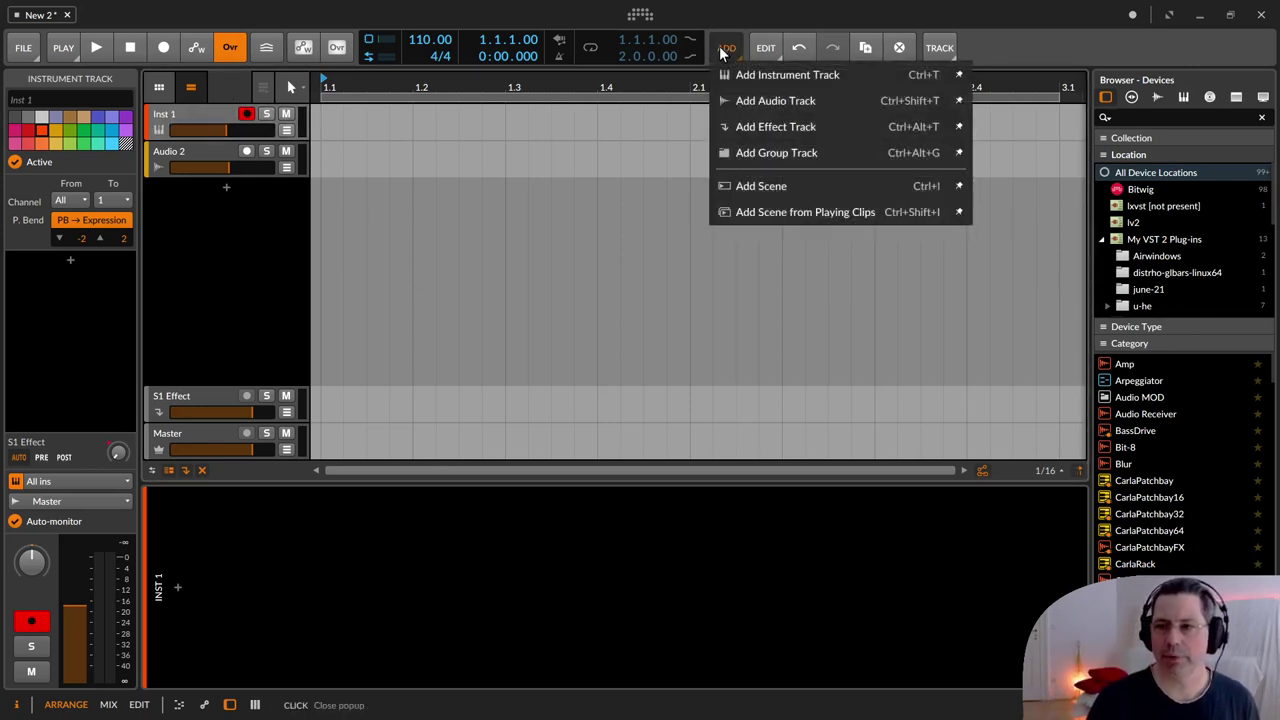
left_click(866, 73)
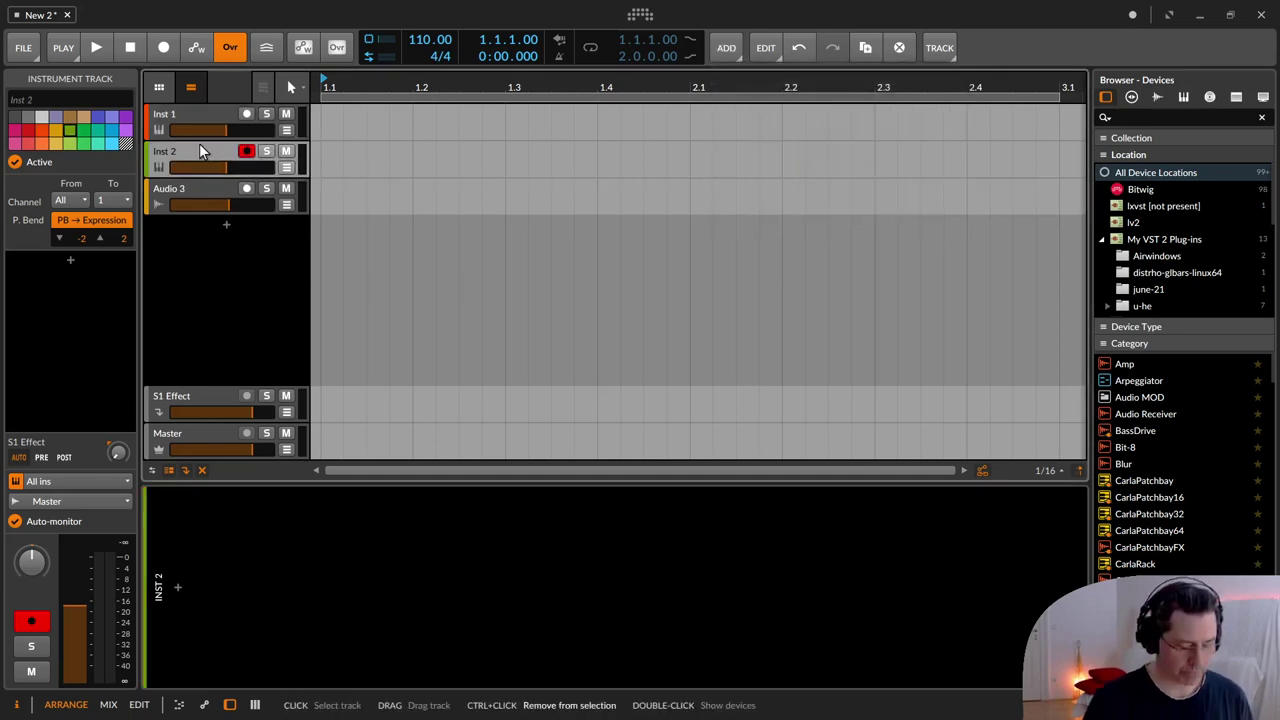
key("ctrl+t")
key("ctrl+t")
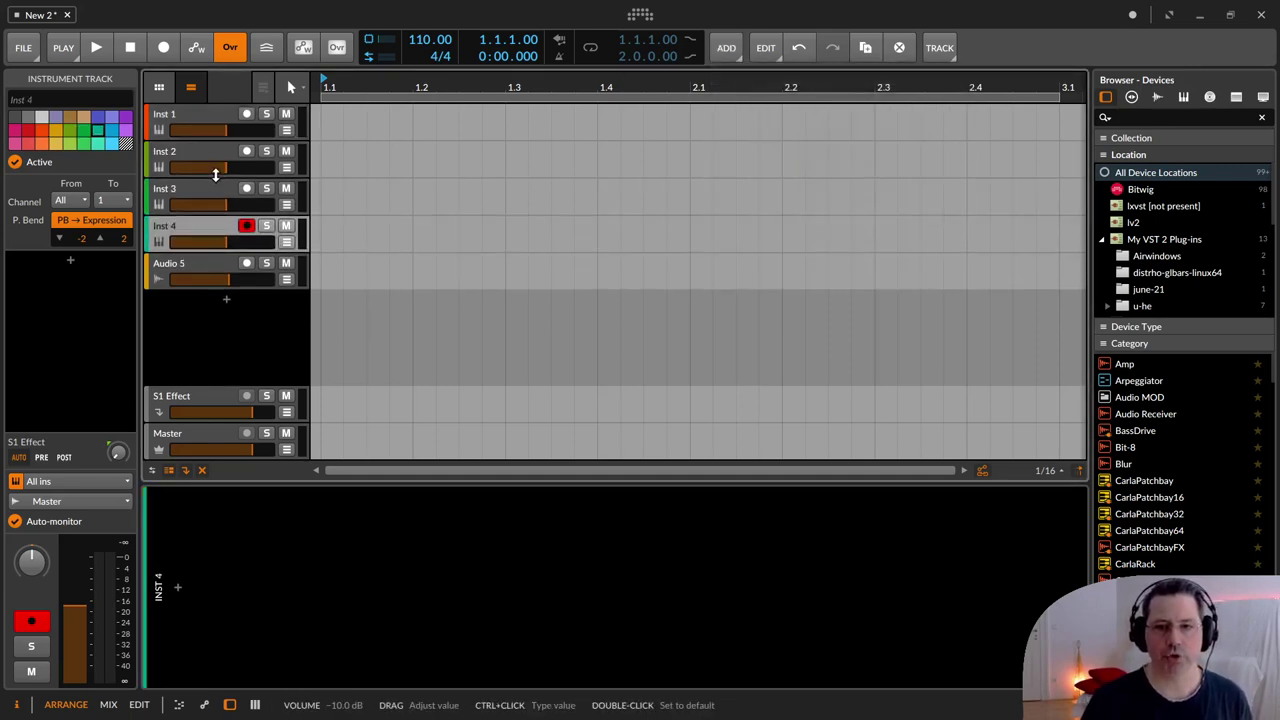
Group the four instrument tracks Inst 1 through Inst 4.
left_click(206, 119)
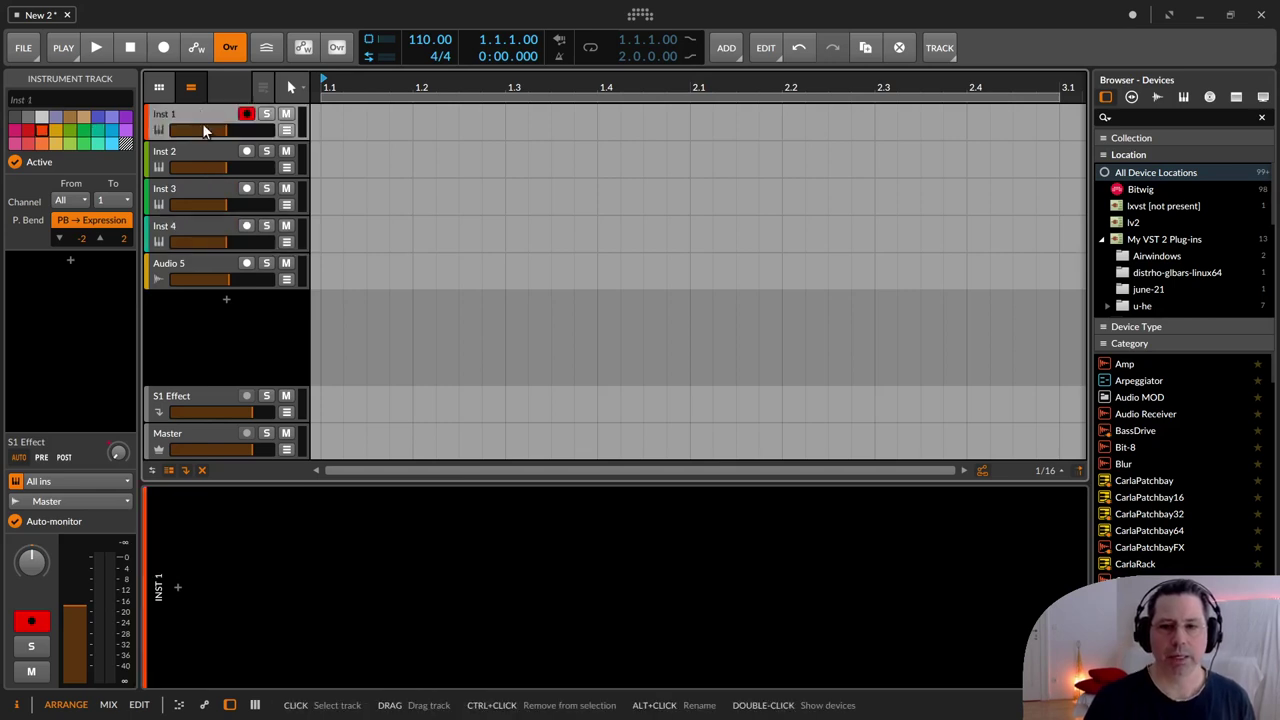
left_click(212, 225, "shift")
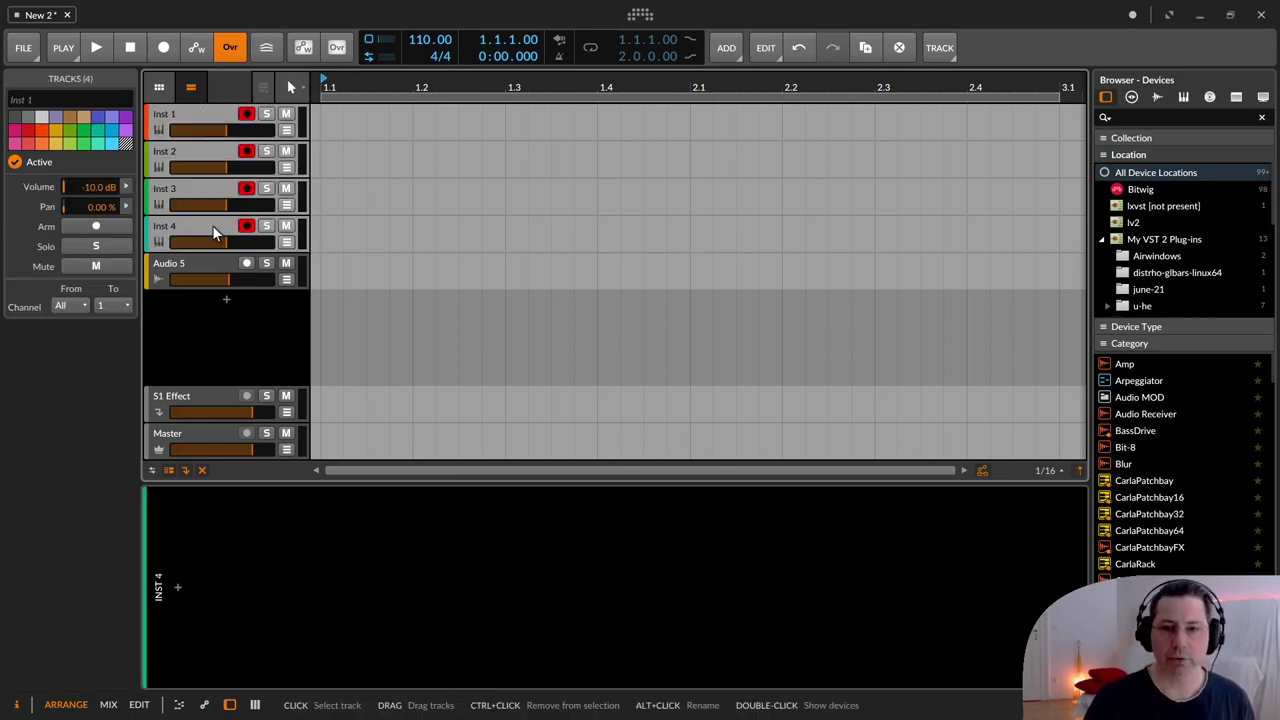
right_click(198, 104)
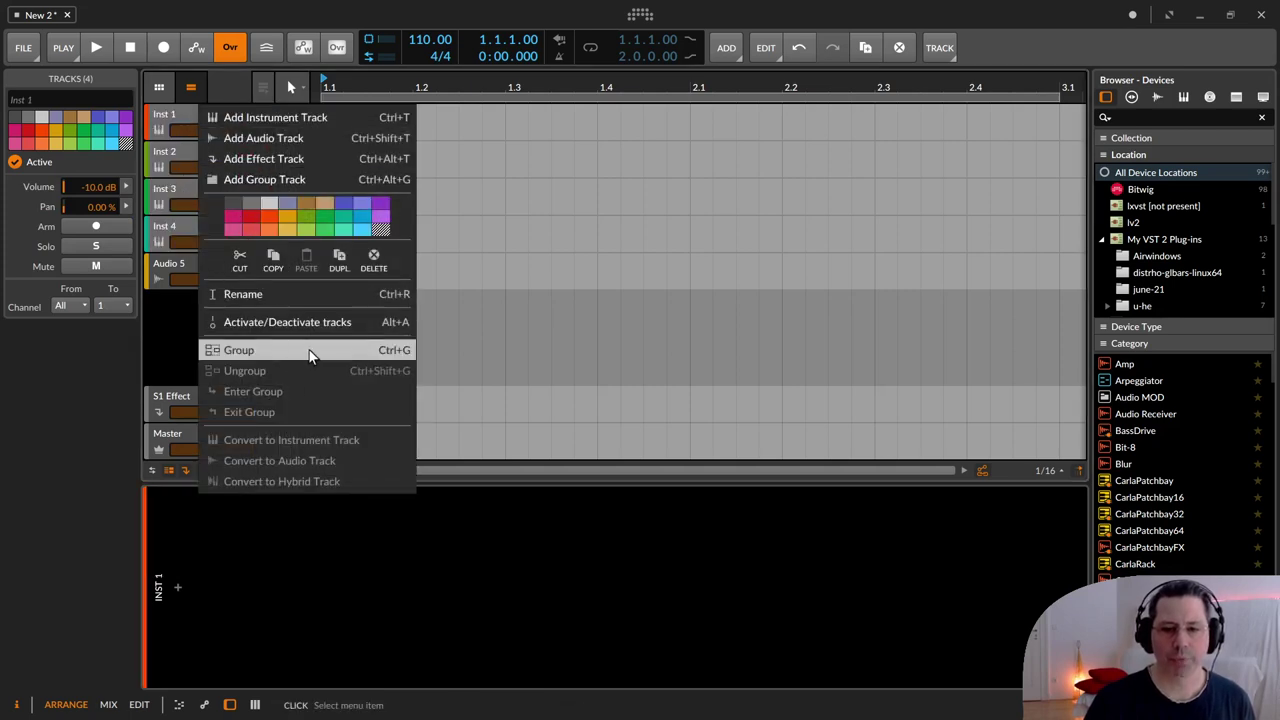
left_click(393, 349)
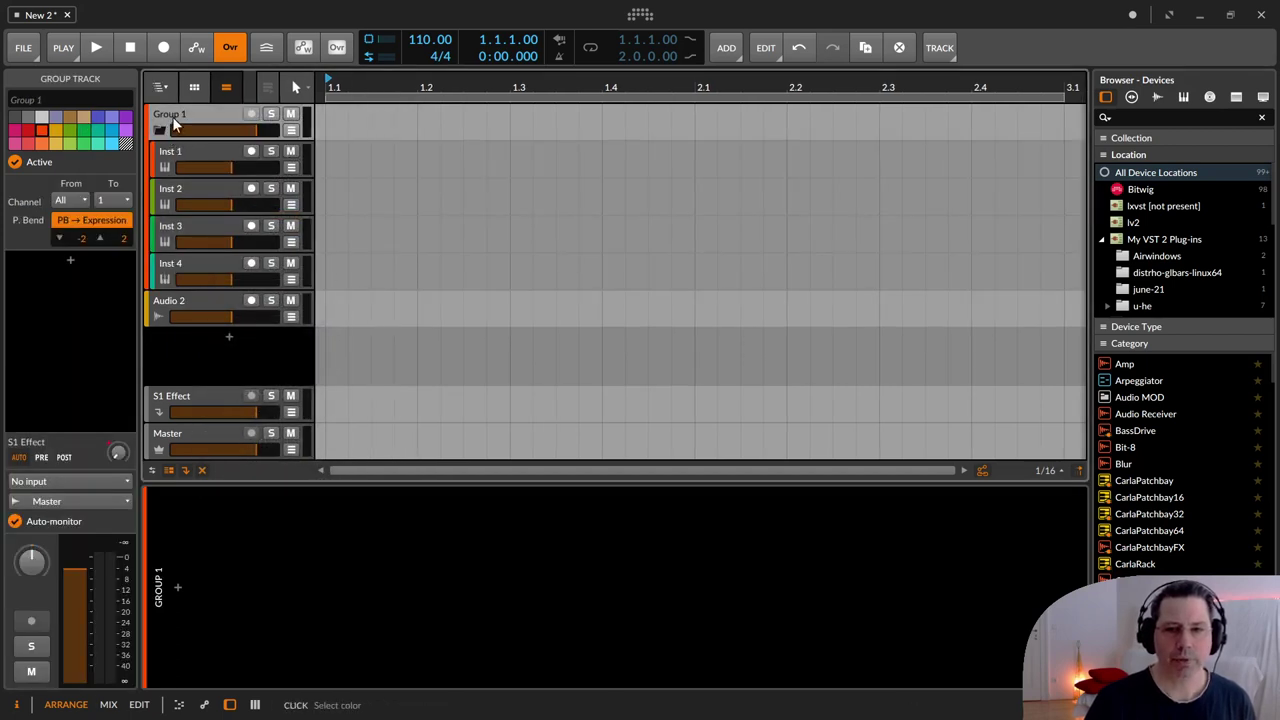
Change the group track's color to blue-violet, and collapse and re-expand the group.
left_click(99, 116)
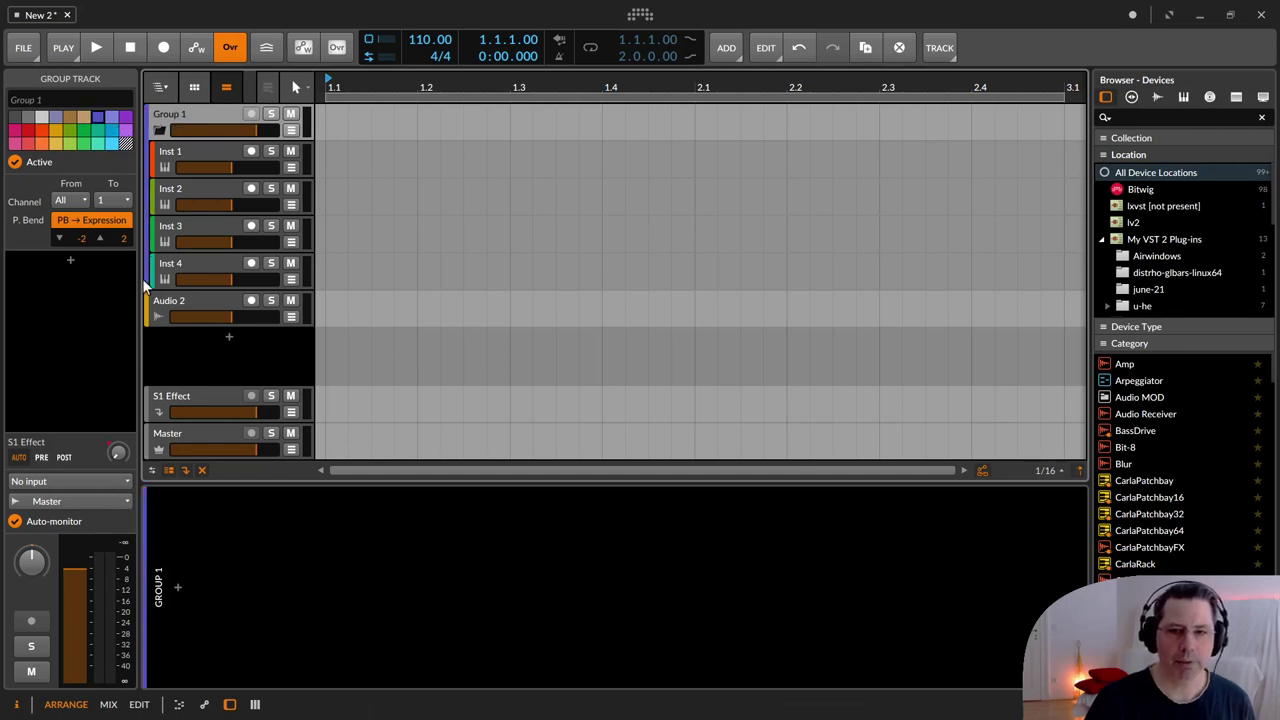
left_click(157, 130)
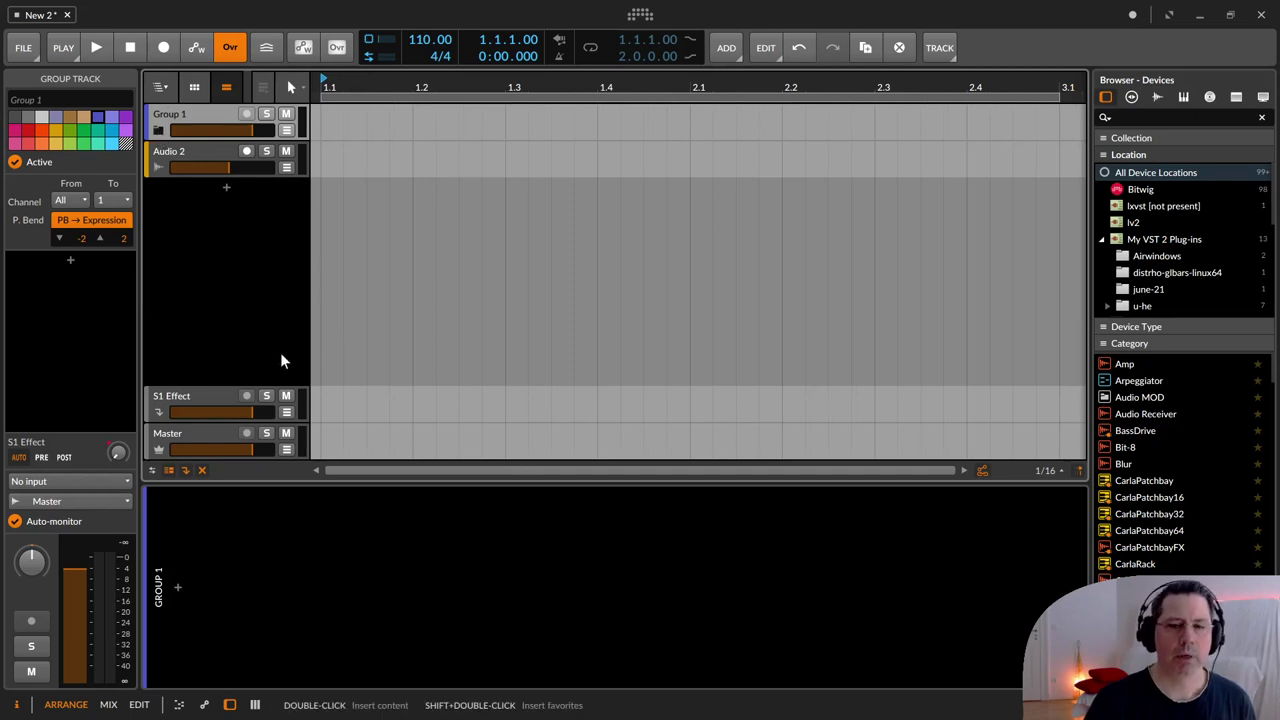
left_click(157, 130)
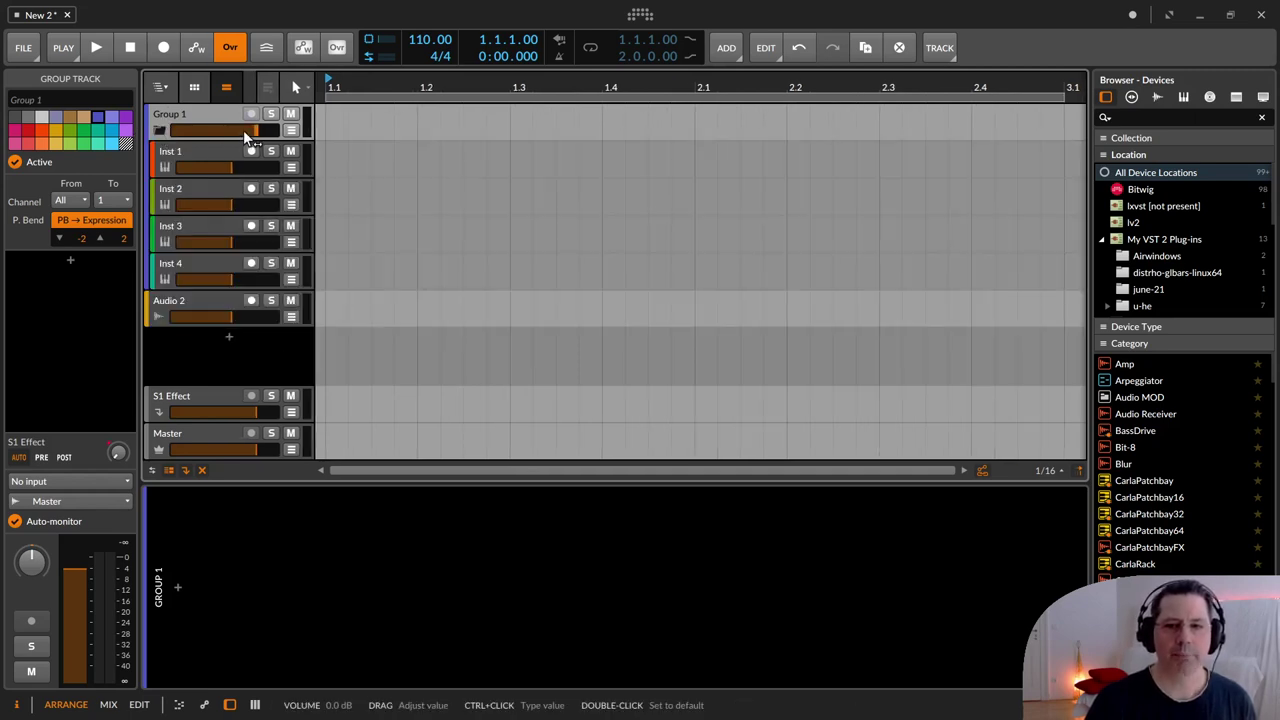
Lower the group track's volume to -4.0 dB and ungroup its tracks.
mouse_move(243, 130)
left_mouse_down()
mouse_move(228, 131)
mouse_move(242, 131)
left_mouse_up()
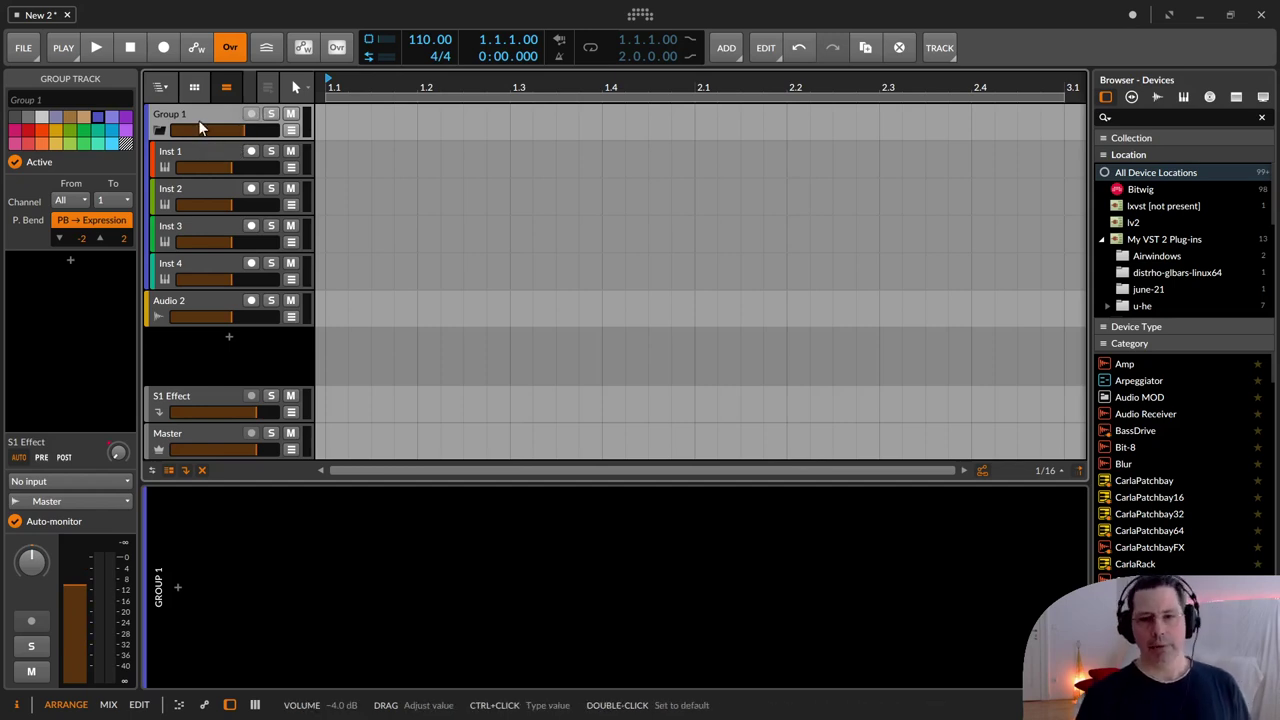
left_click(198, 117)
right_click(198, 116)
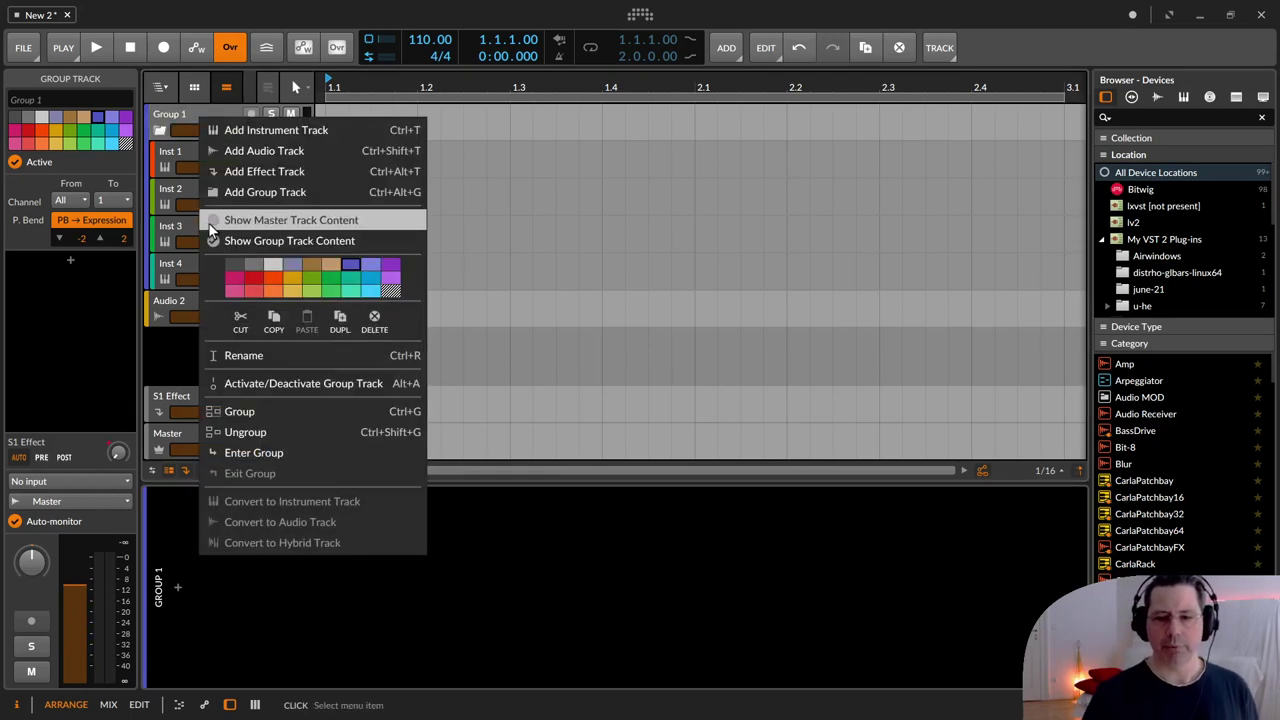
left_click(292, 433)
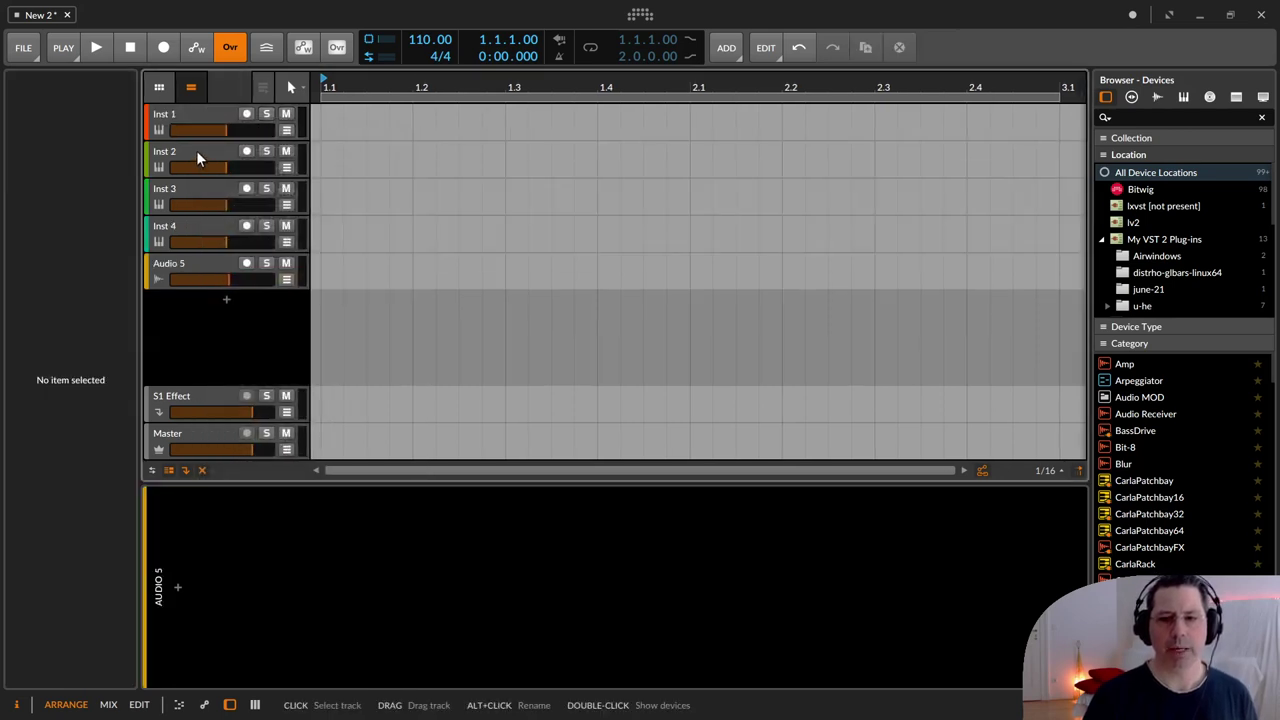
Delete the instrument tracks Inst 2, Inst 3 and Inst 4.
left_click(196, 150)
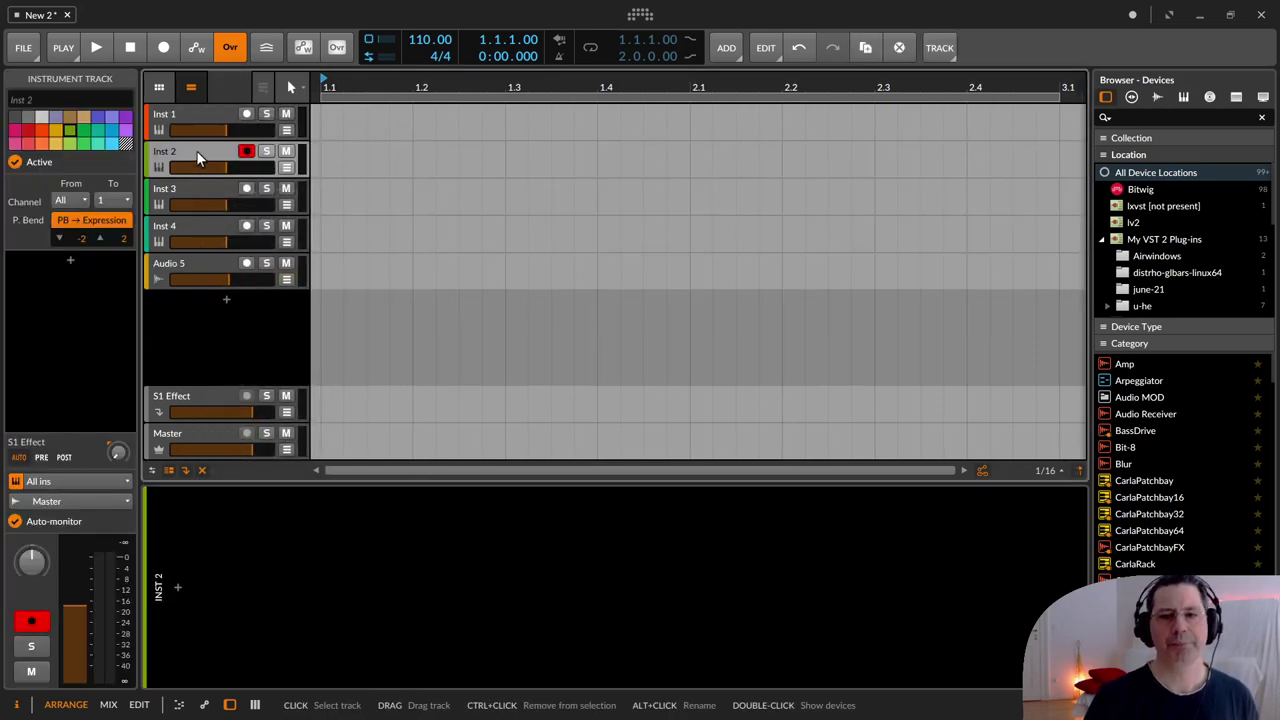
left_click(196, 226, "shift")
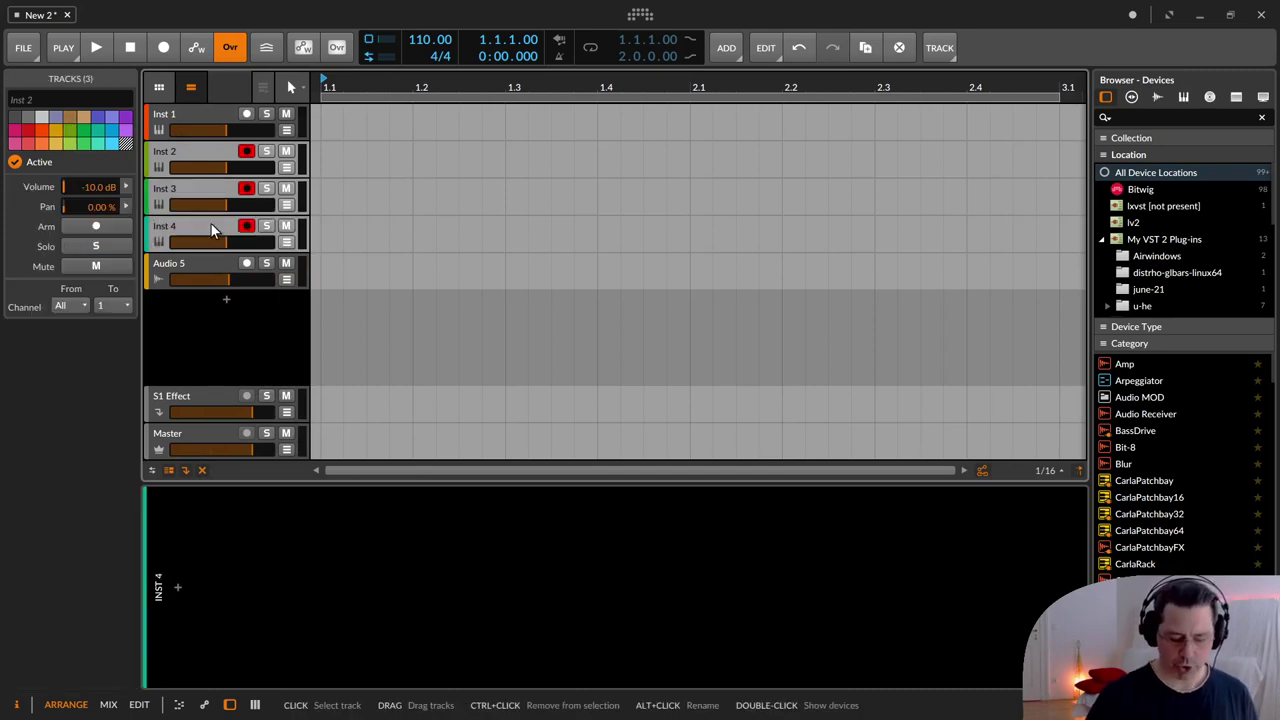
key("Delete")
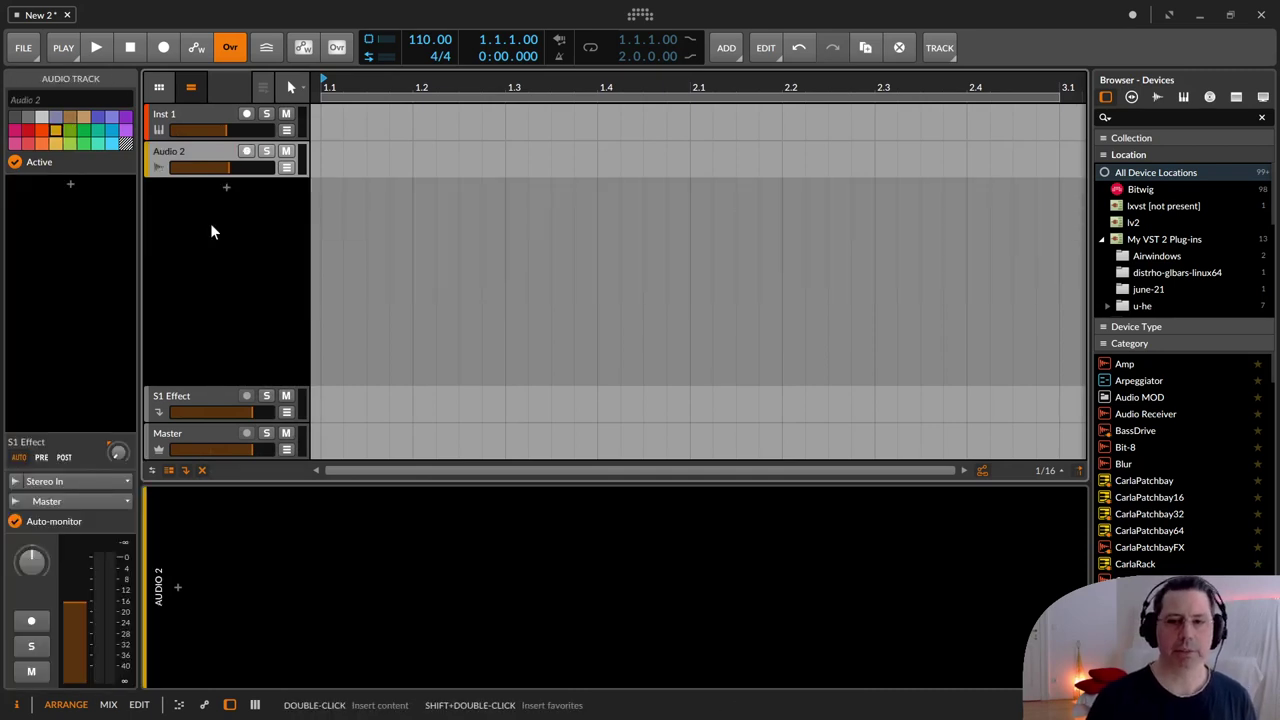
Select the Inst 1 track and toggle the device panel off and on, leaving its device chain shown.
left_click(184, 116)
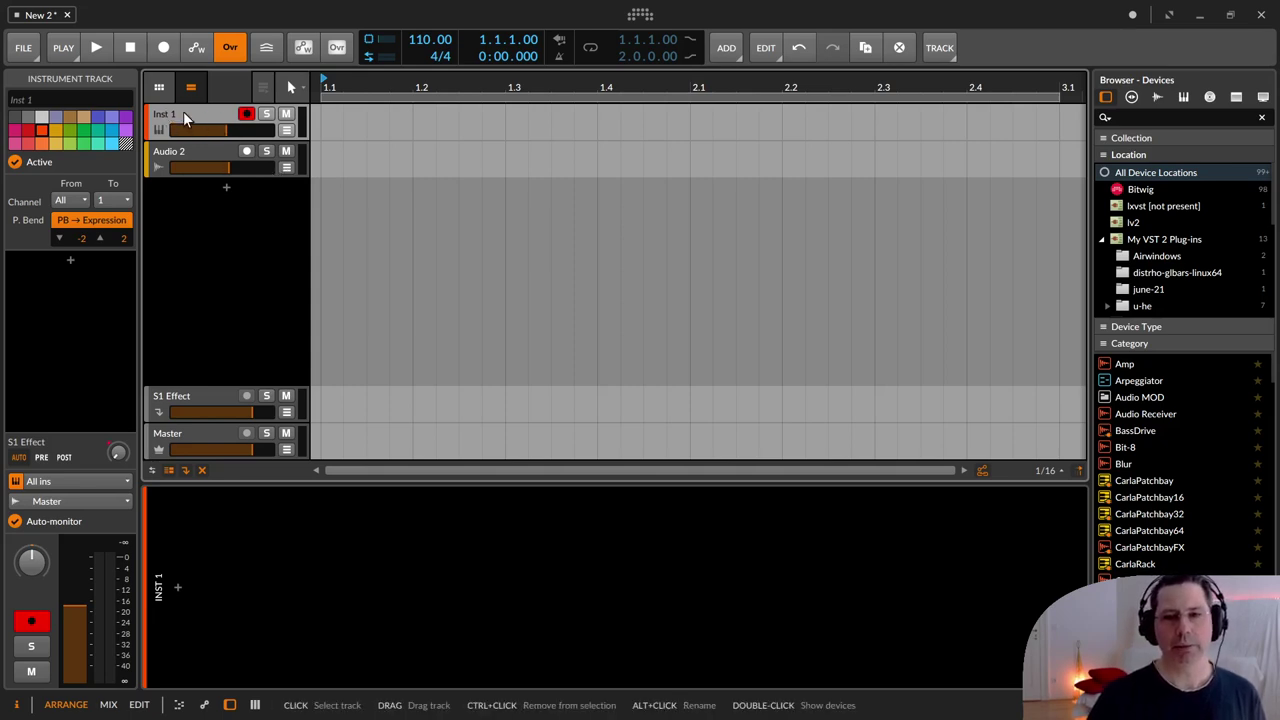
double_click(194, 502)
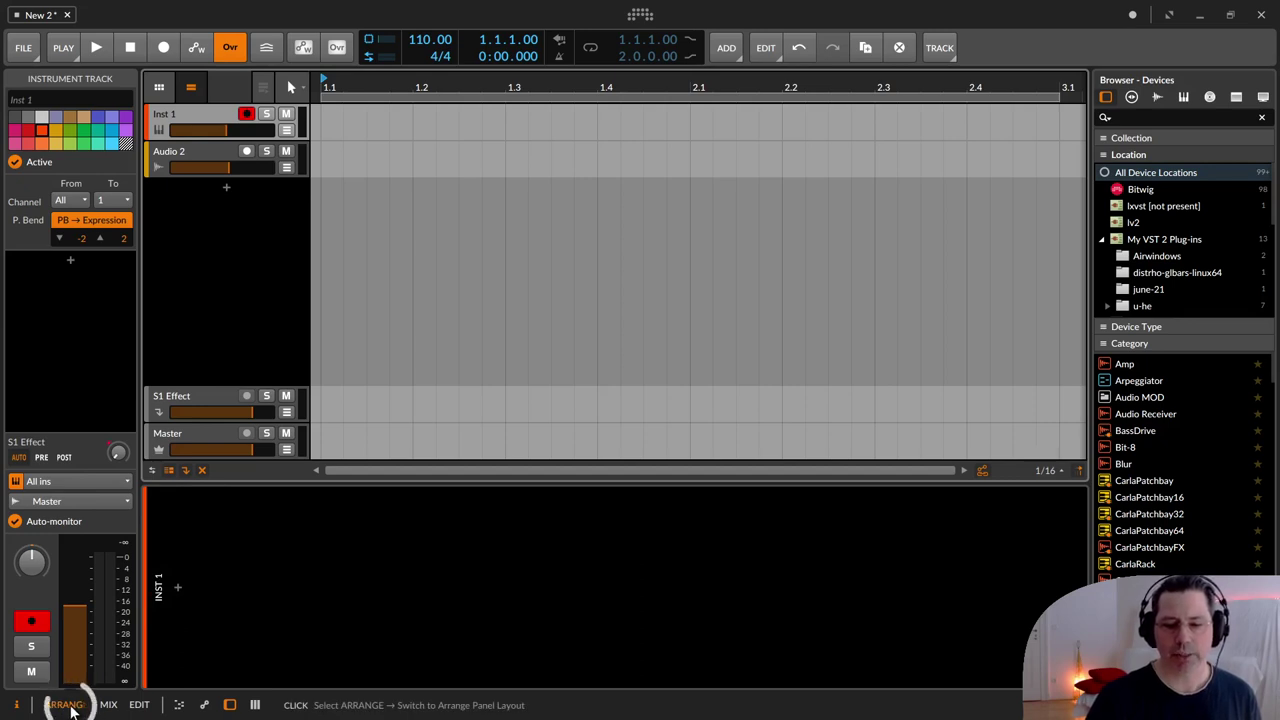
left_click(230, 705)
left_click(230, 705)
left_click(230, 705)
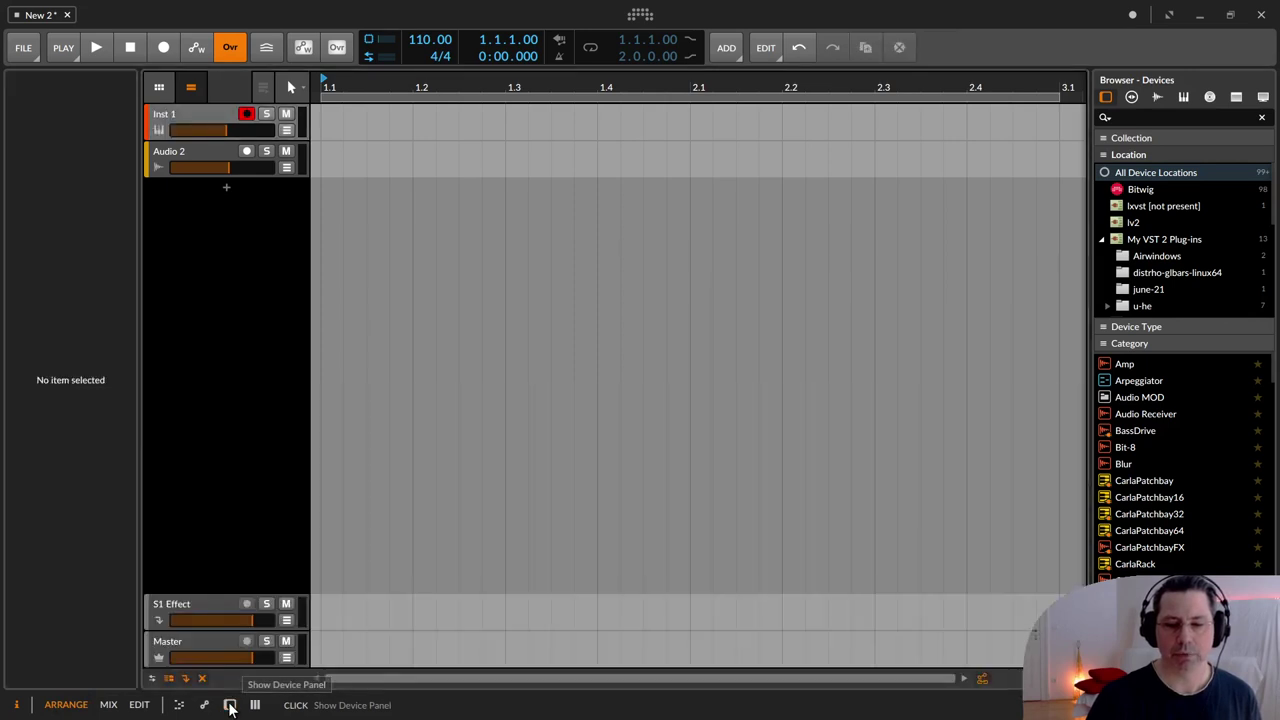
left_click(230, 705)
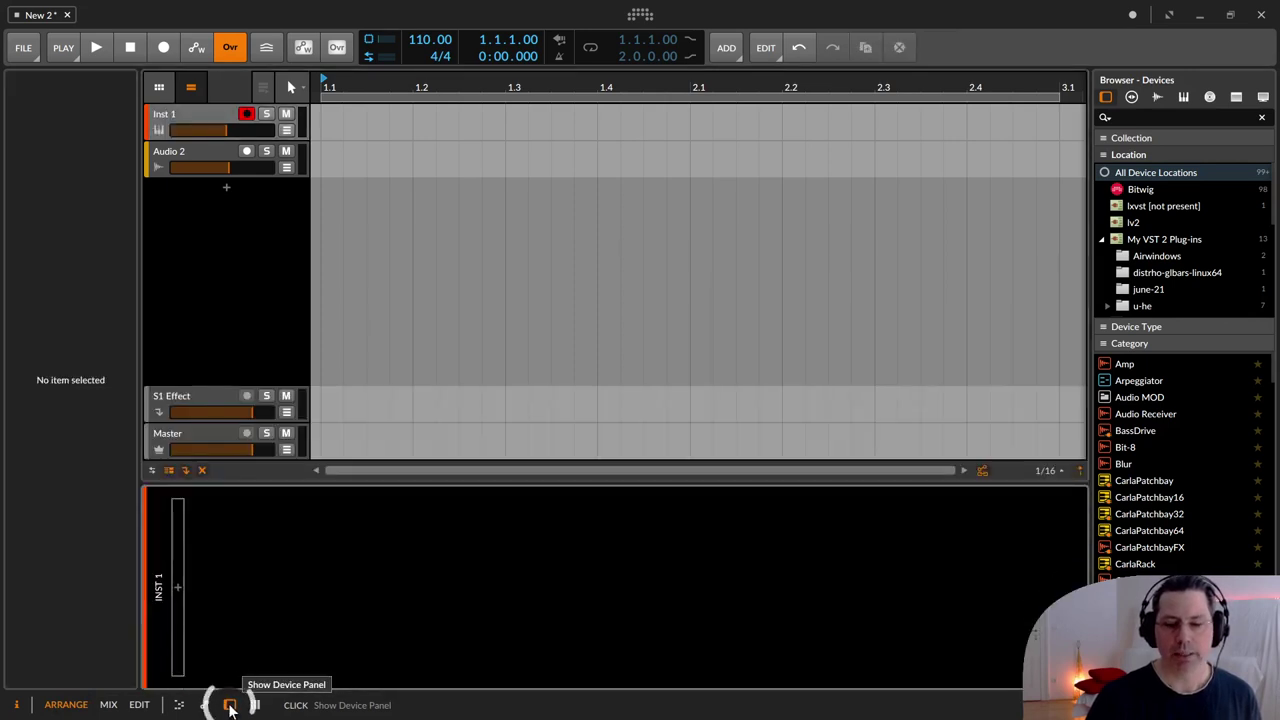
Open the content browser for Inst 1's empty device chain and limit its presets to Bitwig devices.
left_click(177, 592)
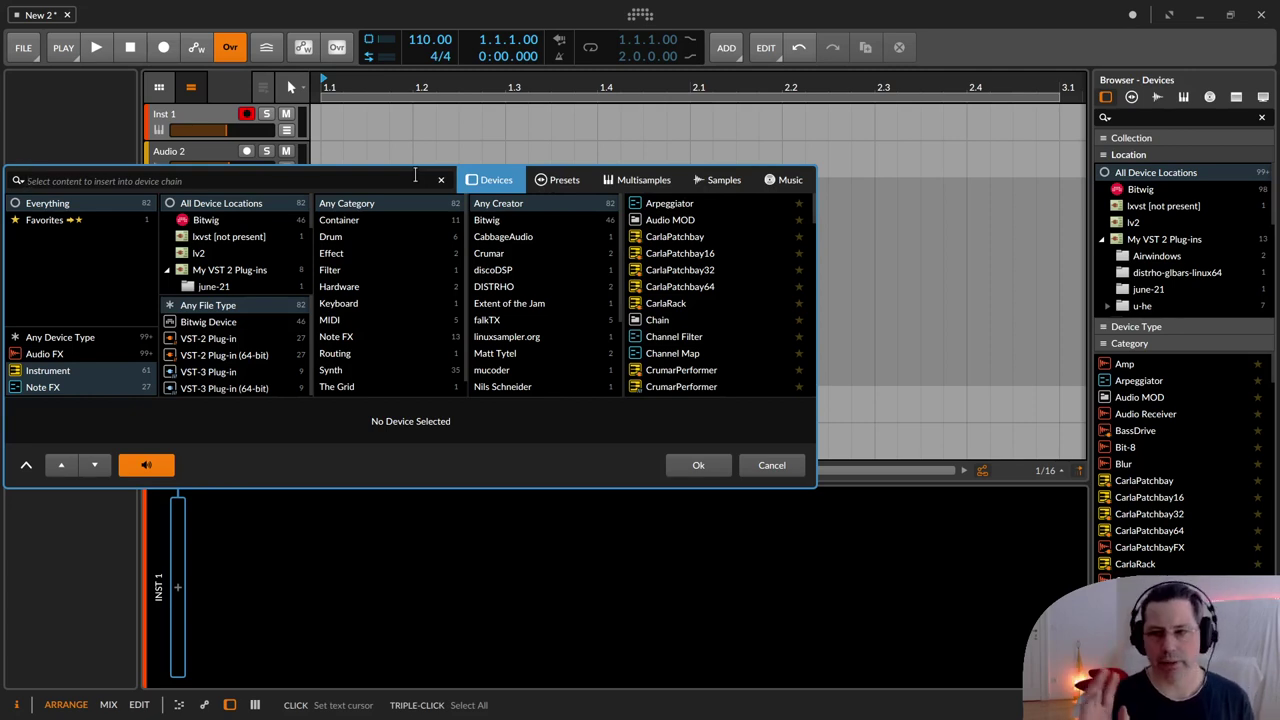
left_click(549, 183)
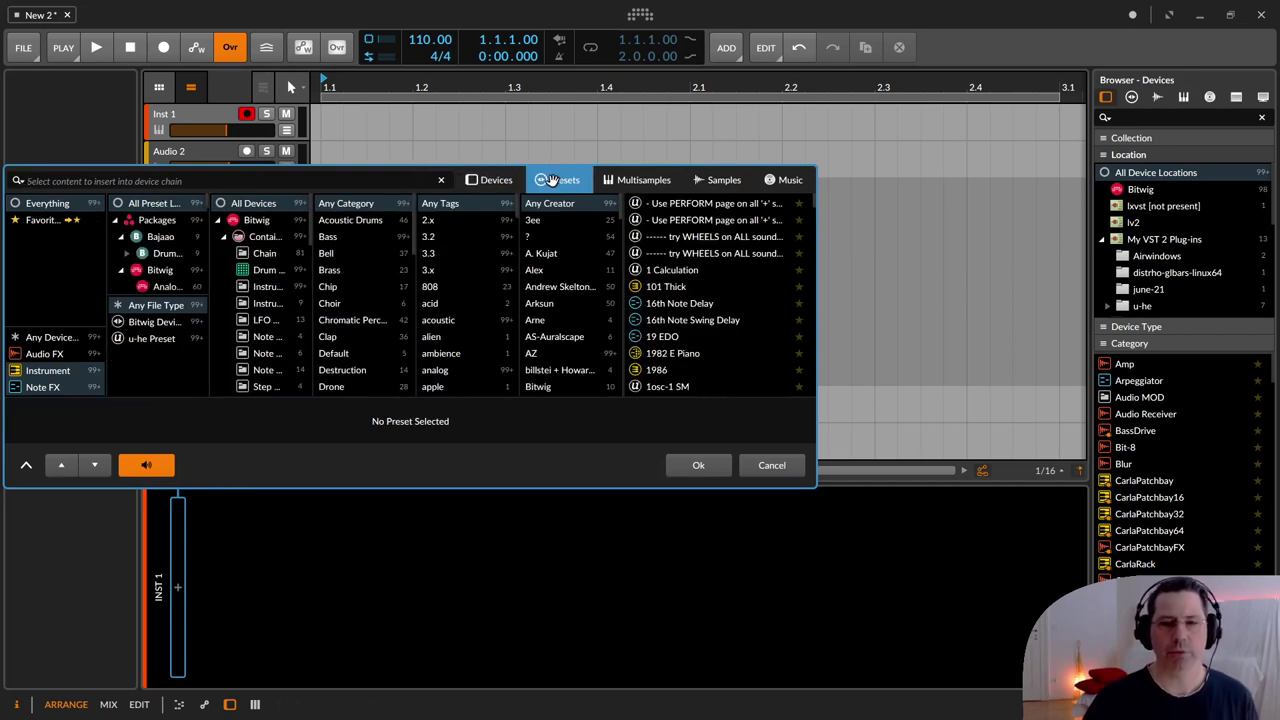
left_click(250, 220)
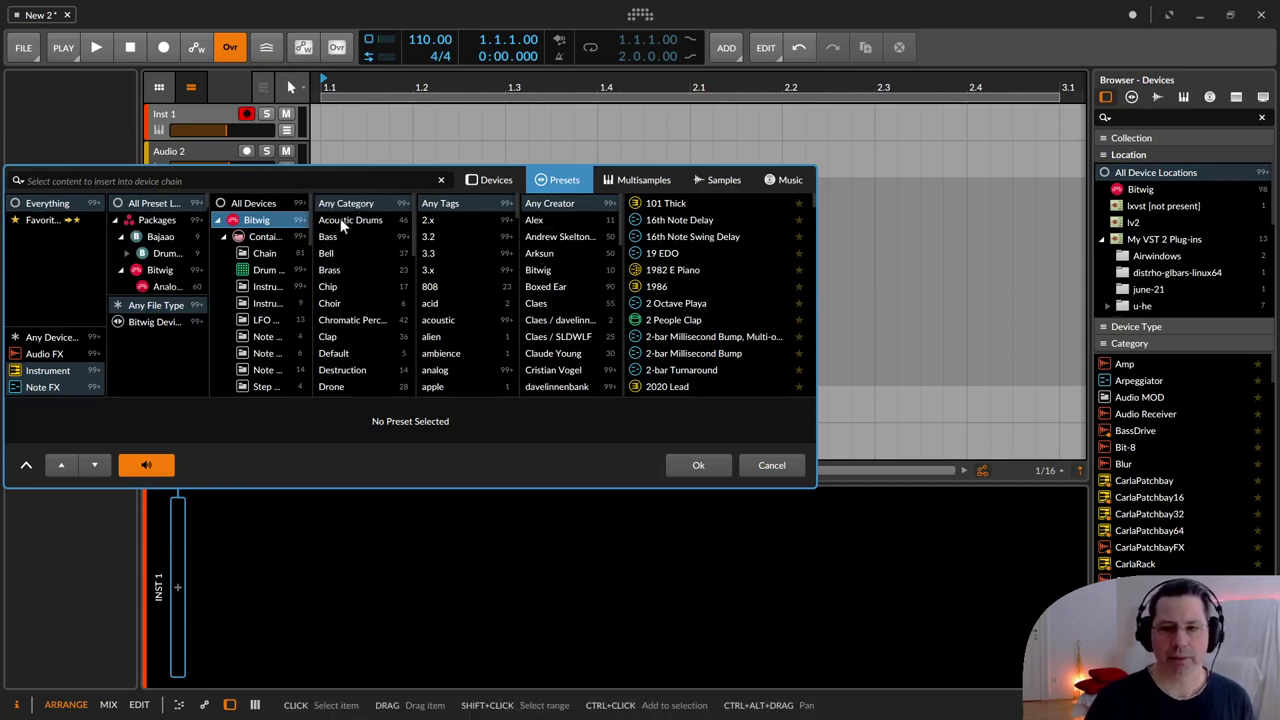
left_click(249, 204)
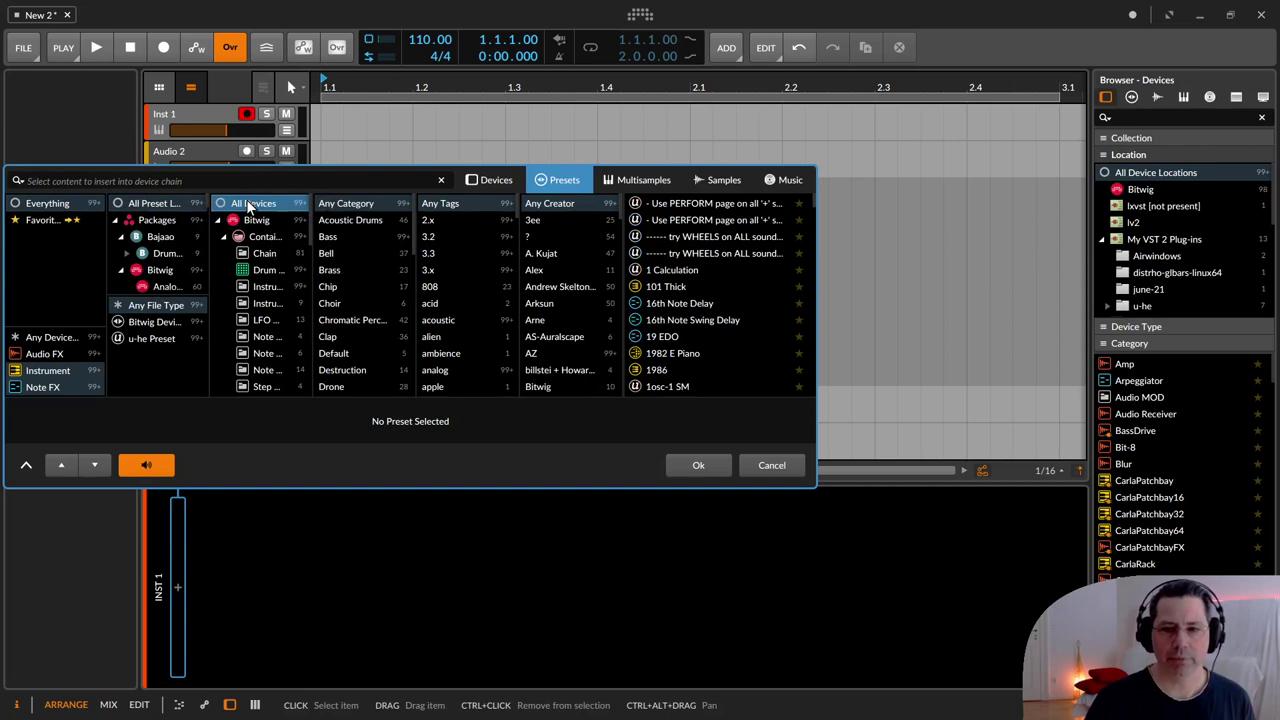
left_click(257, 220)
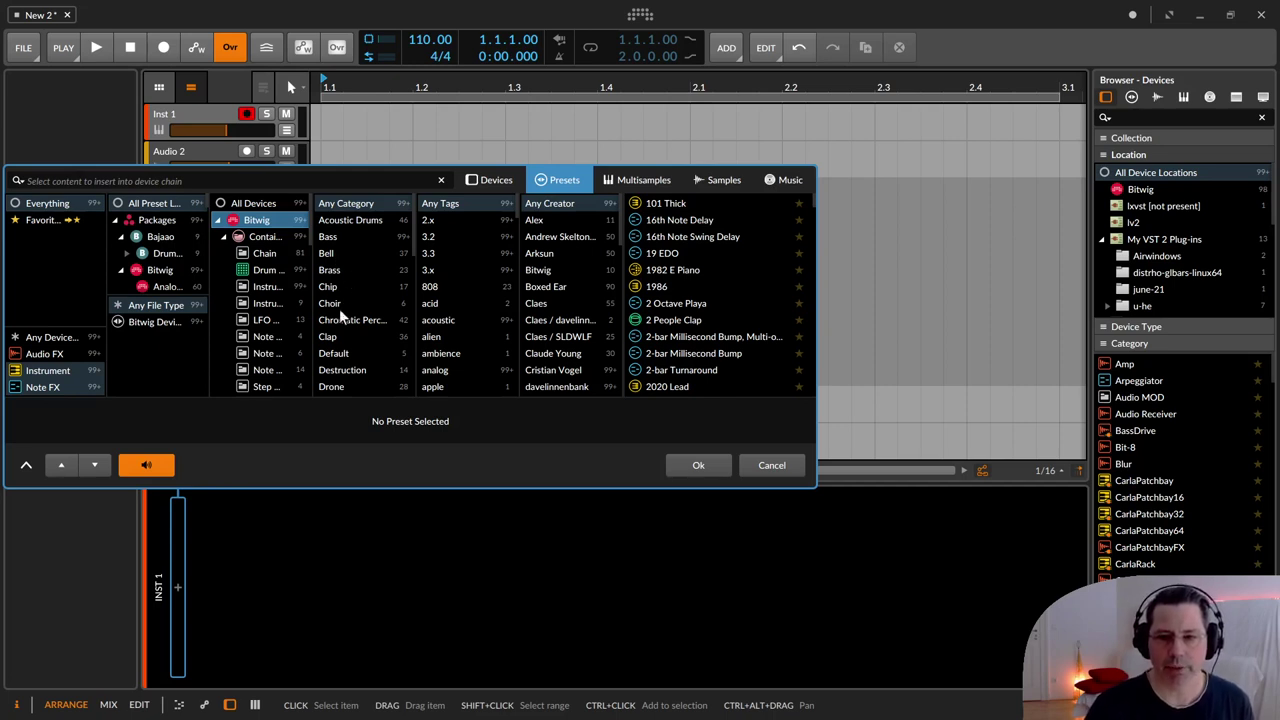
Filter the Bitwig presets by the Pad category.
scroll(358, 339, "down", 4)
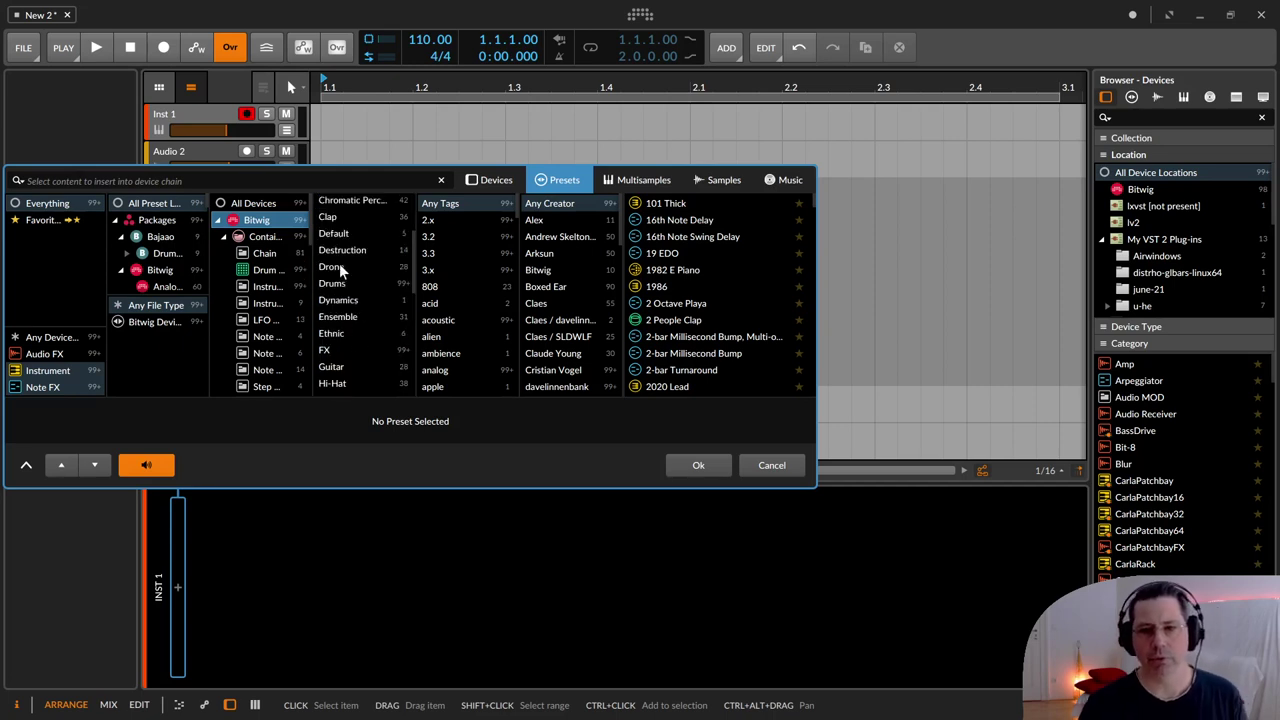
scroll(339, 264, "down", 7)
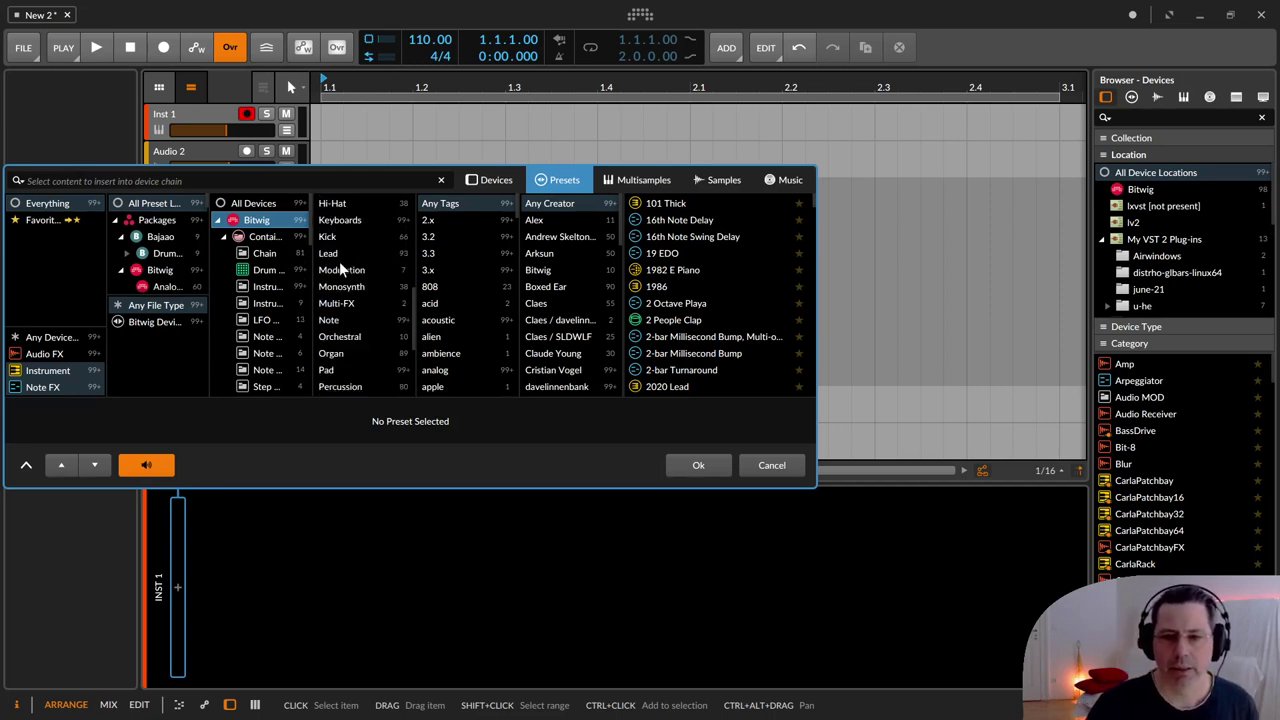
left_click(344, 309)
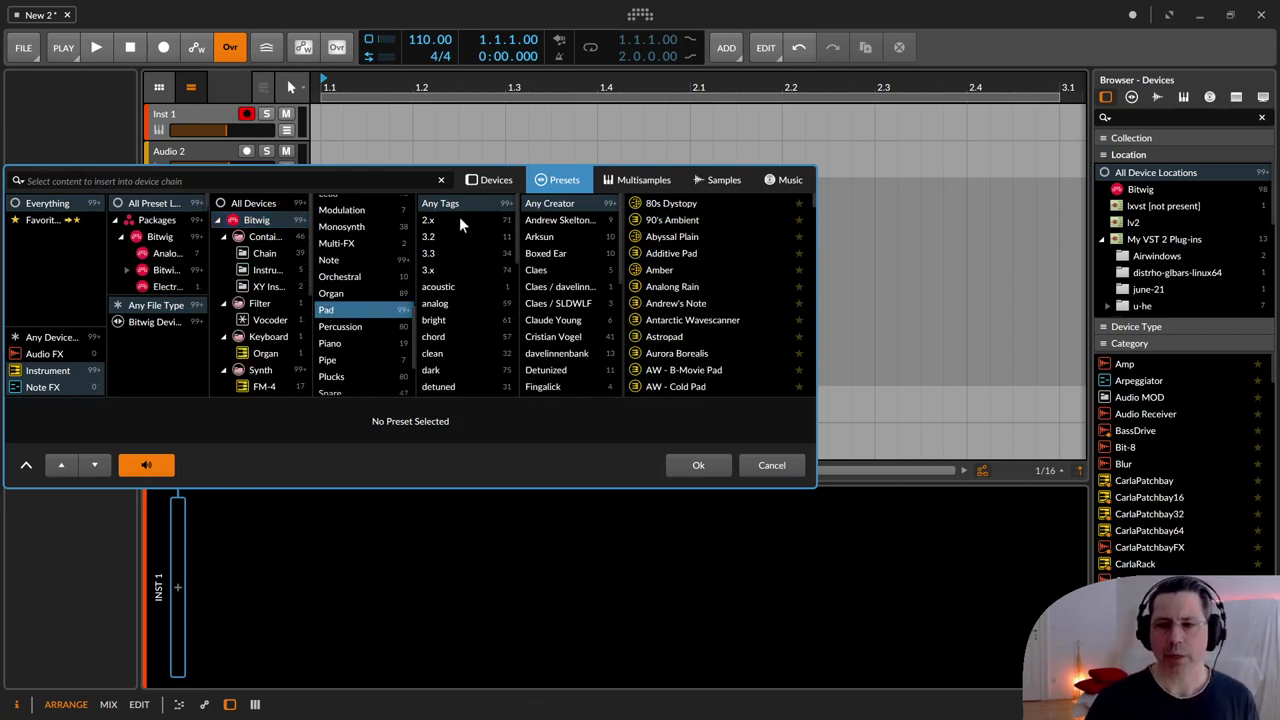
Look through the preset tags and filter the Bitwig pad presets by the dark tag.
scroll(460, 222, "down", 5)
scroll(460, 222, "down", 3)
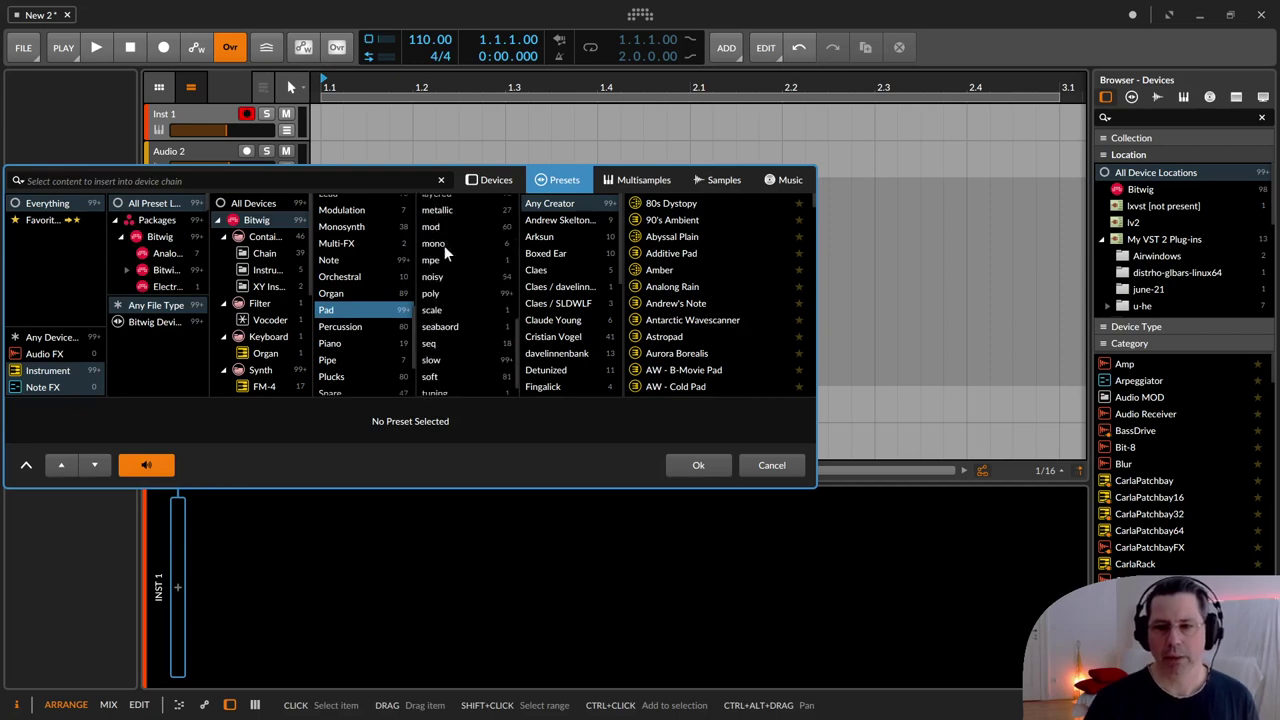
scroll(444, 245, "up", 4)
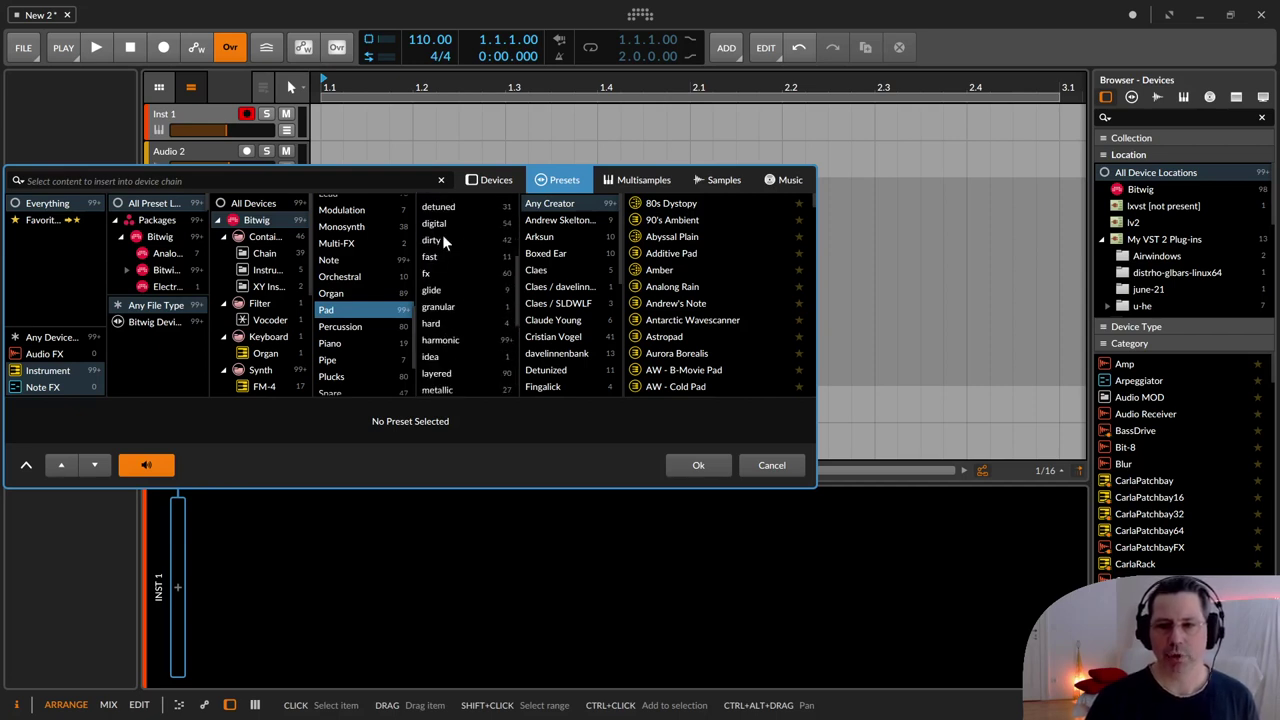
scroll(442, 234, "up", 3)
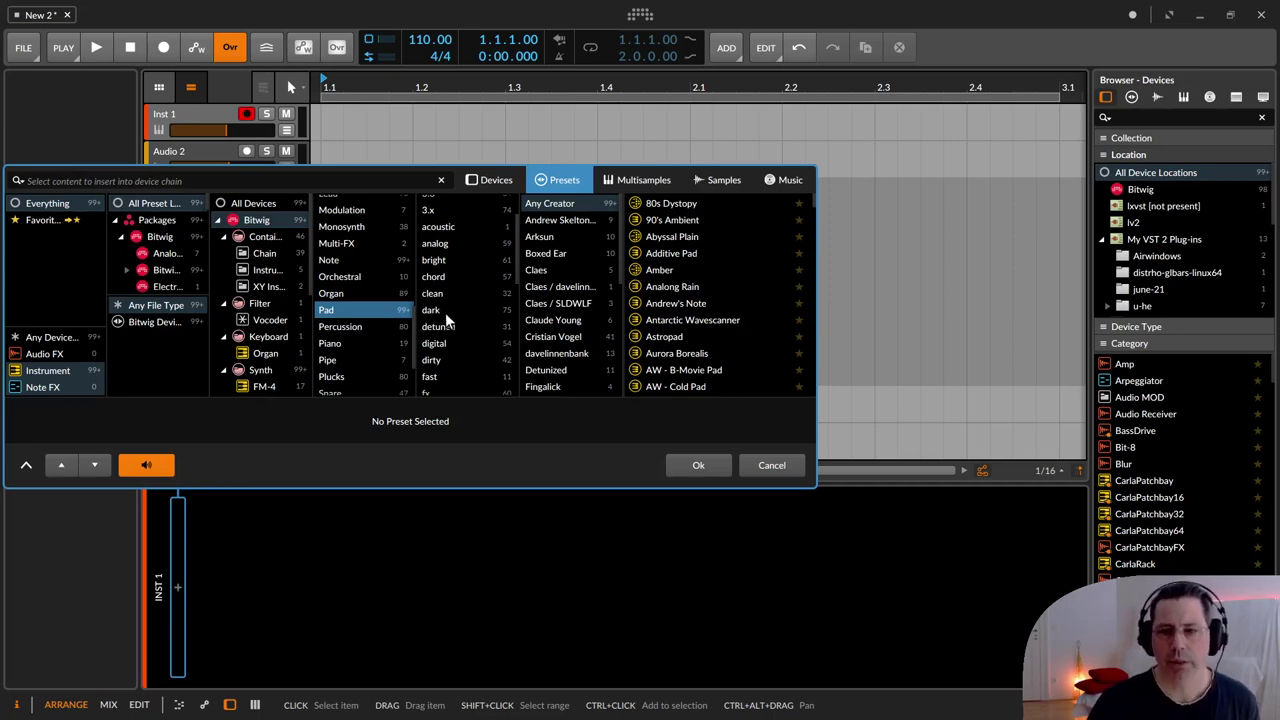
left_click(431, 310)
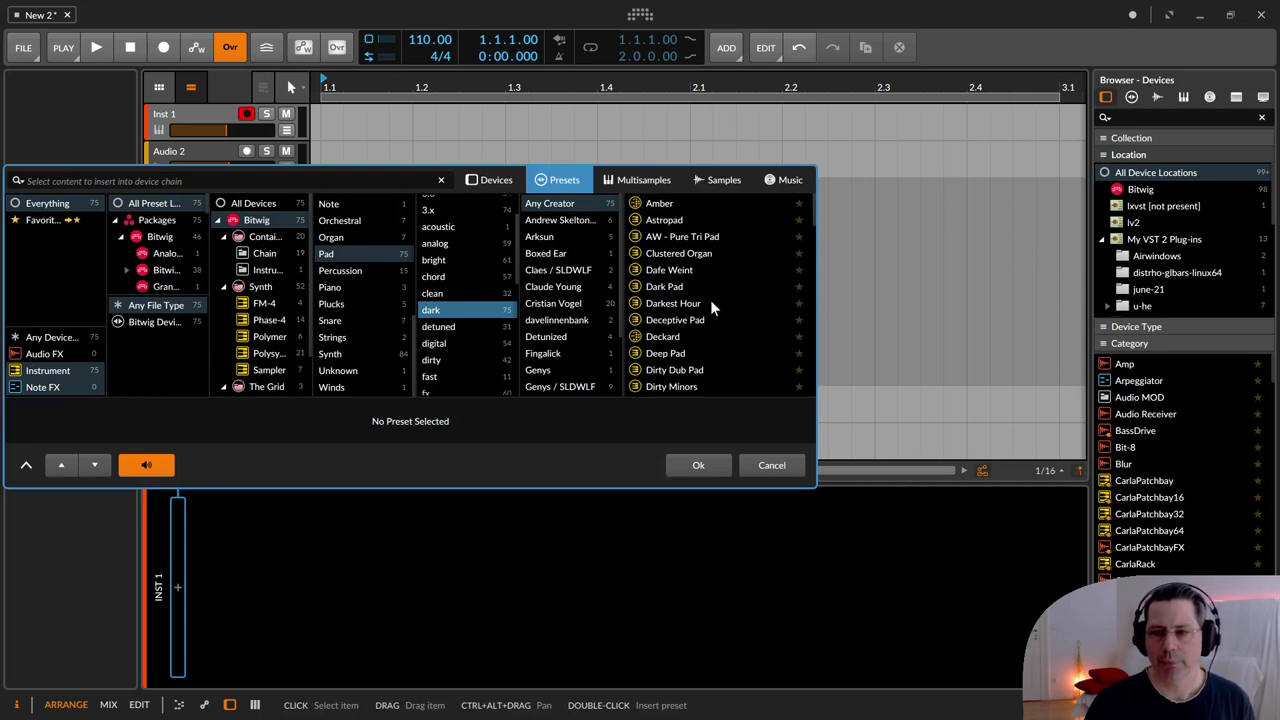
Audition the Clustered Organ preset, but load the Dark Pad preset into the Inst 1 device chain.
left_click(660, 254)
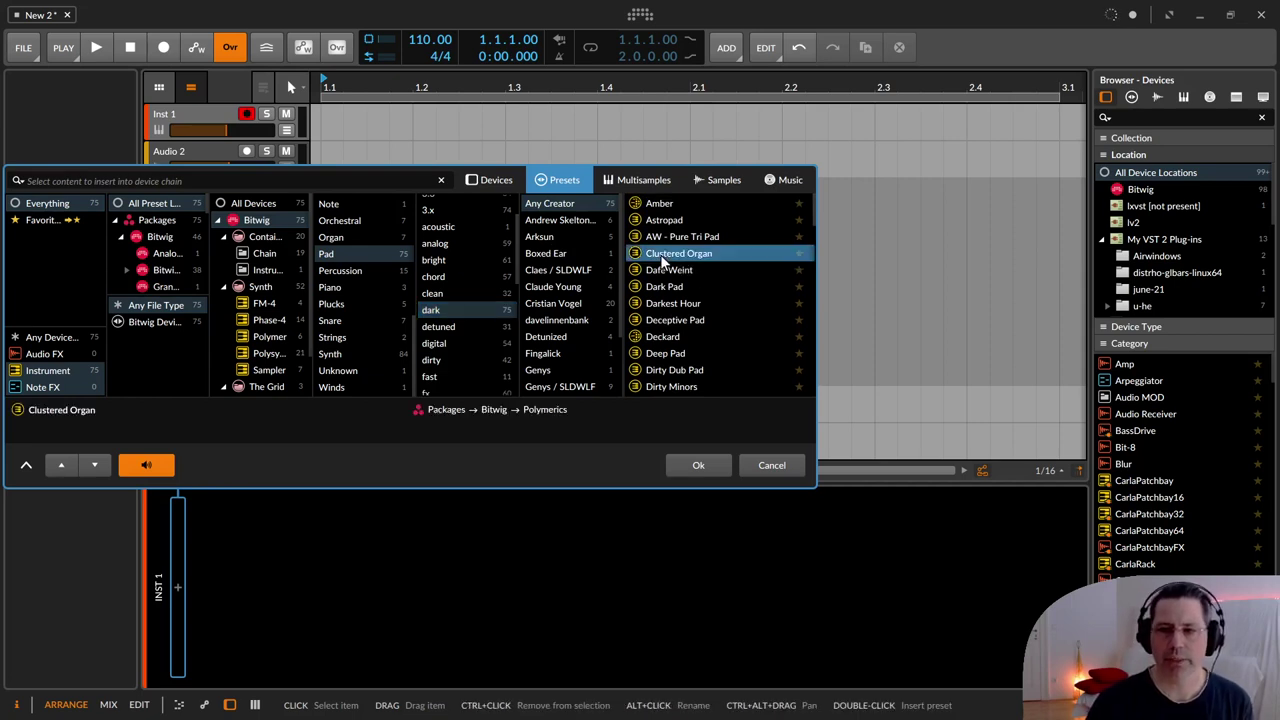
left_click(160, 467)
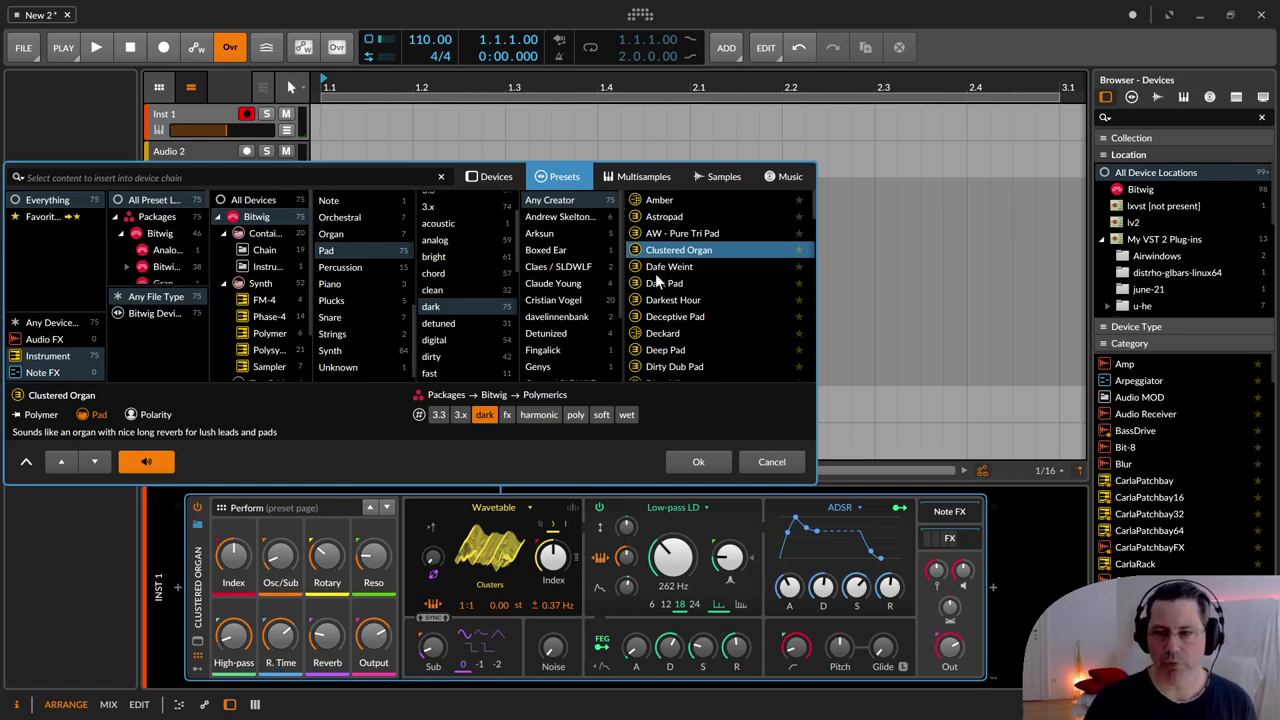
left_click(687, 283)
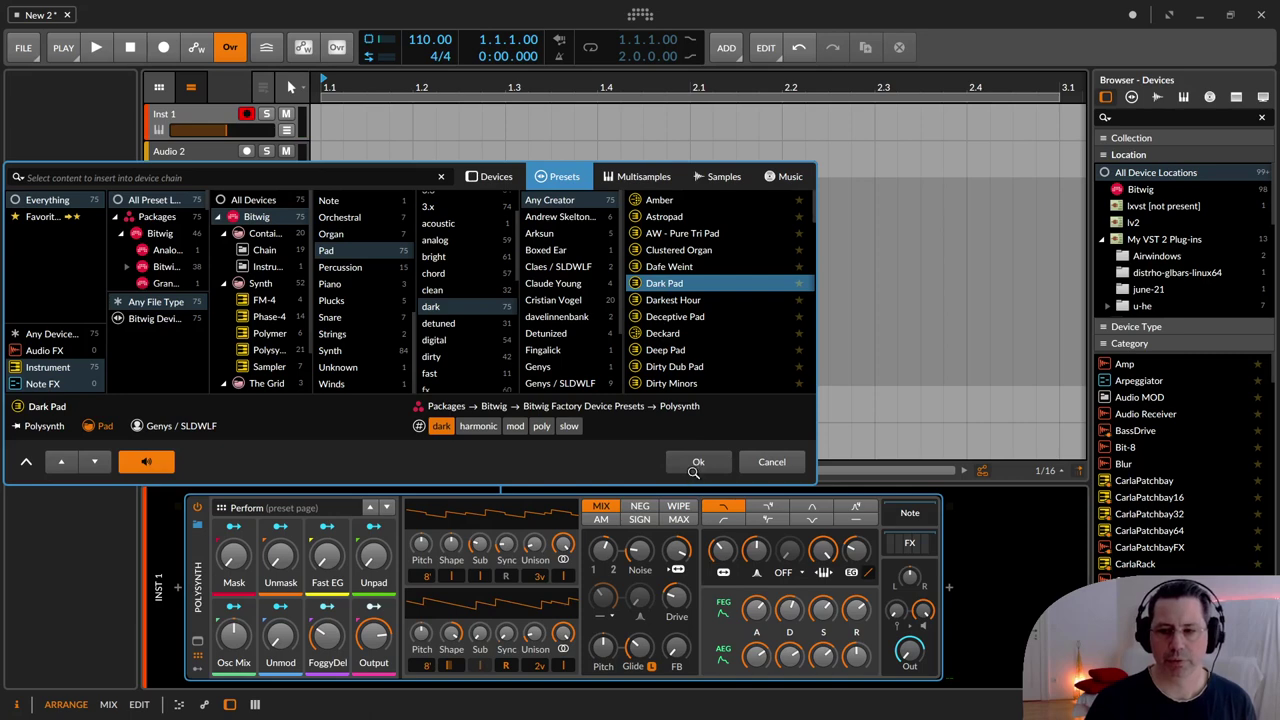
left_click(692, 474)
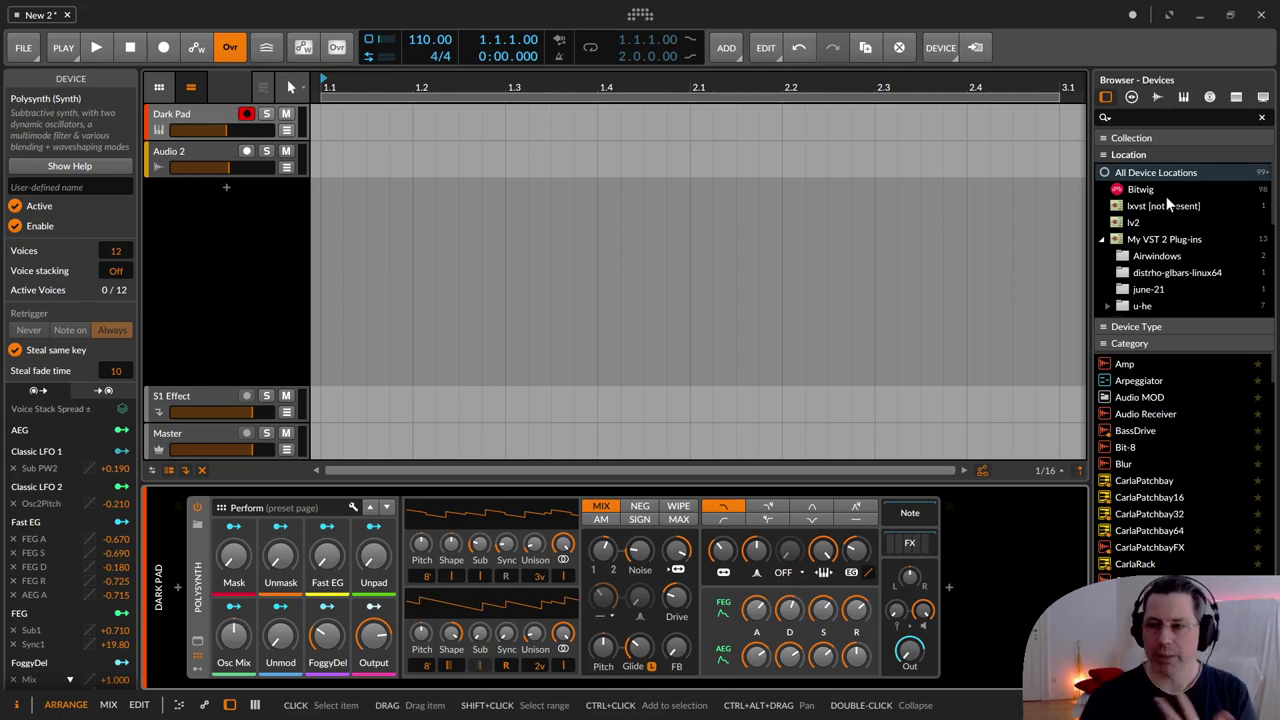
Collapse the Collection, Location, Device Type and Category filter sections of the device browser.
left_click(1122, 140)
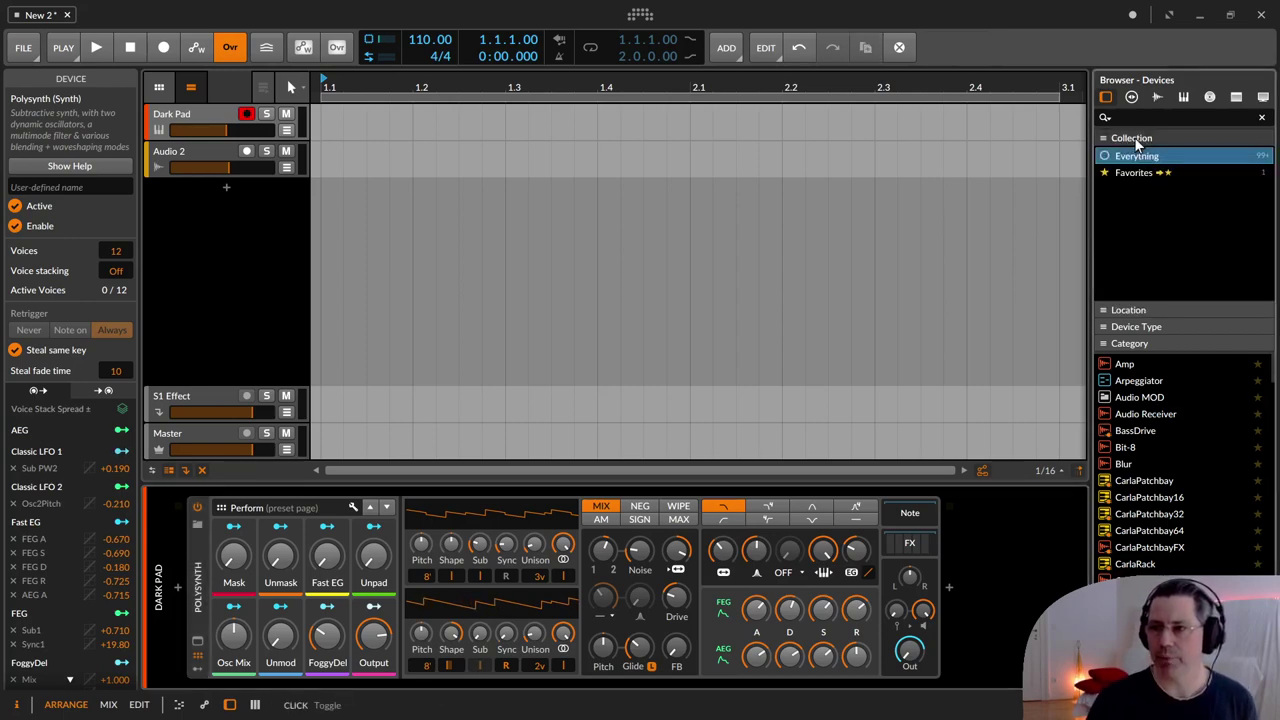
left_click(1134, 142)
left_click(1140, 172)
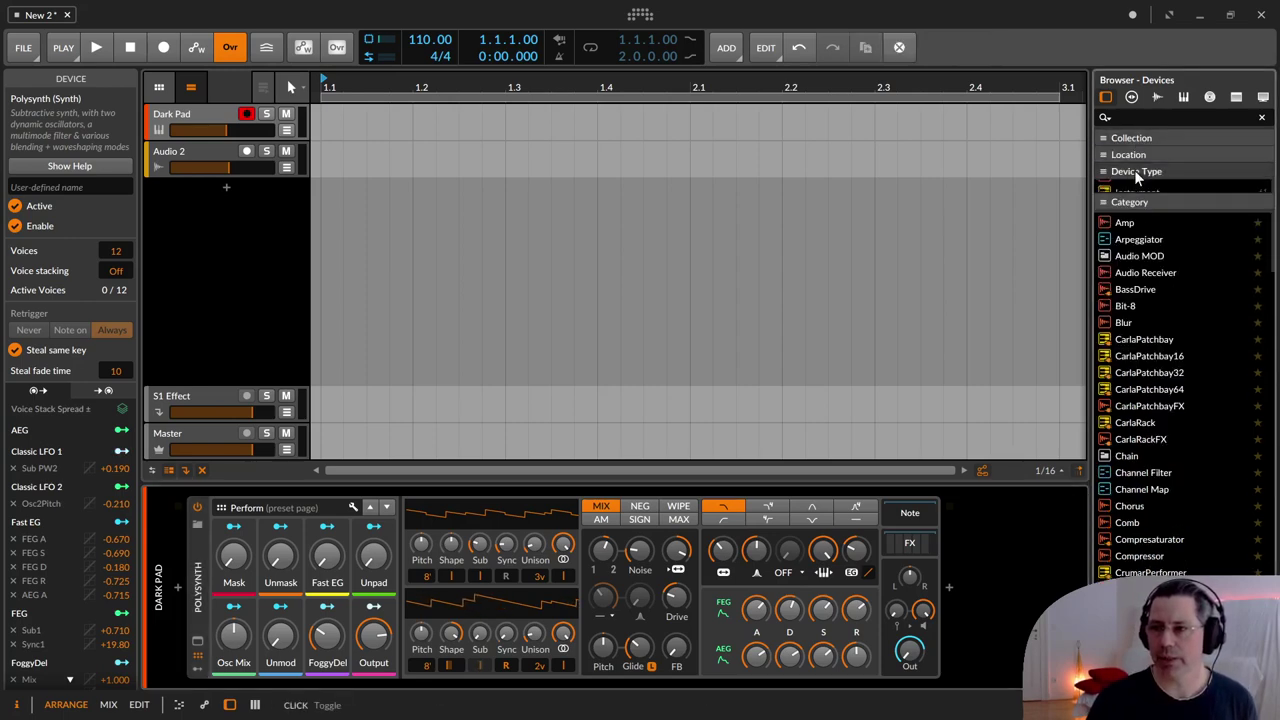
left_click(1140, 173)
left_click(1140, 189)
left_click(1140, 189)
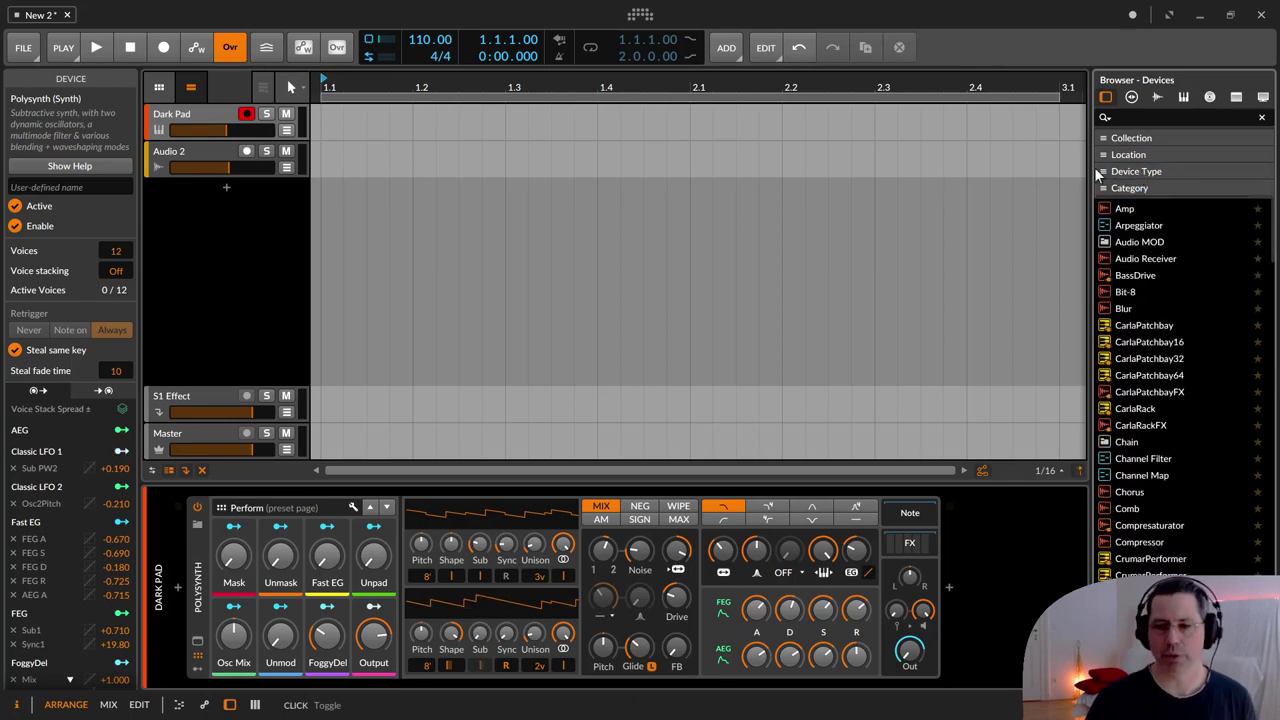
Select the Dark Pad track and set the project tempo to 110 BPM.
left_click(182, 116)
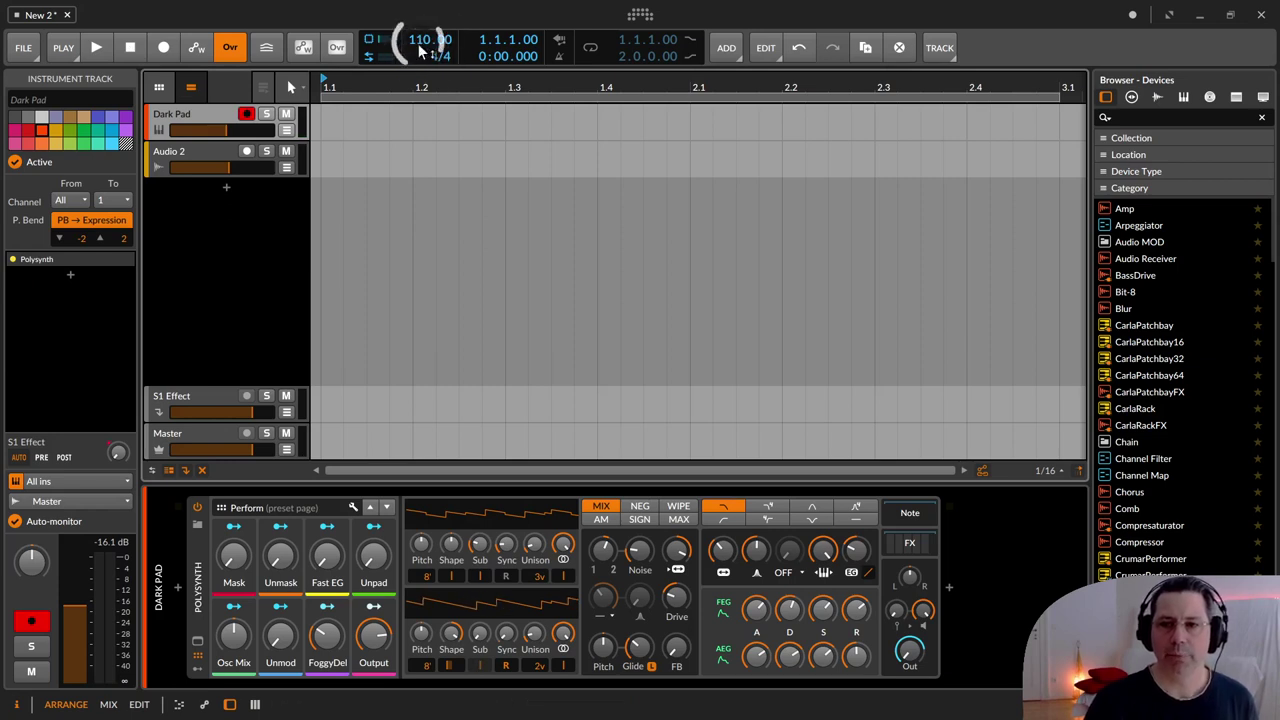
left_click_drag(423, 45, 423, 45)
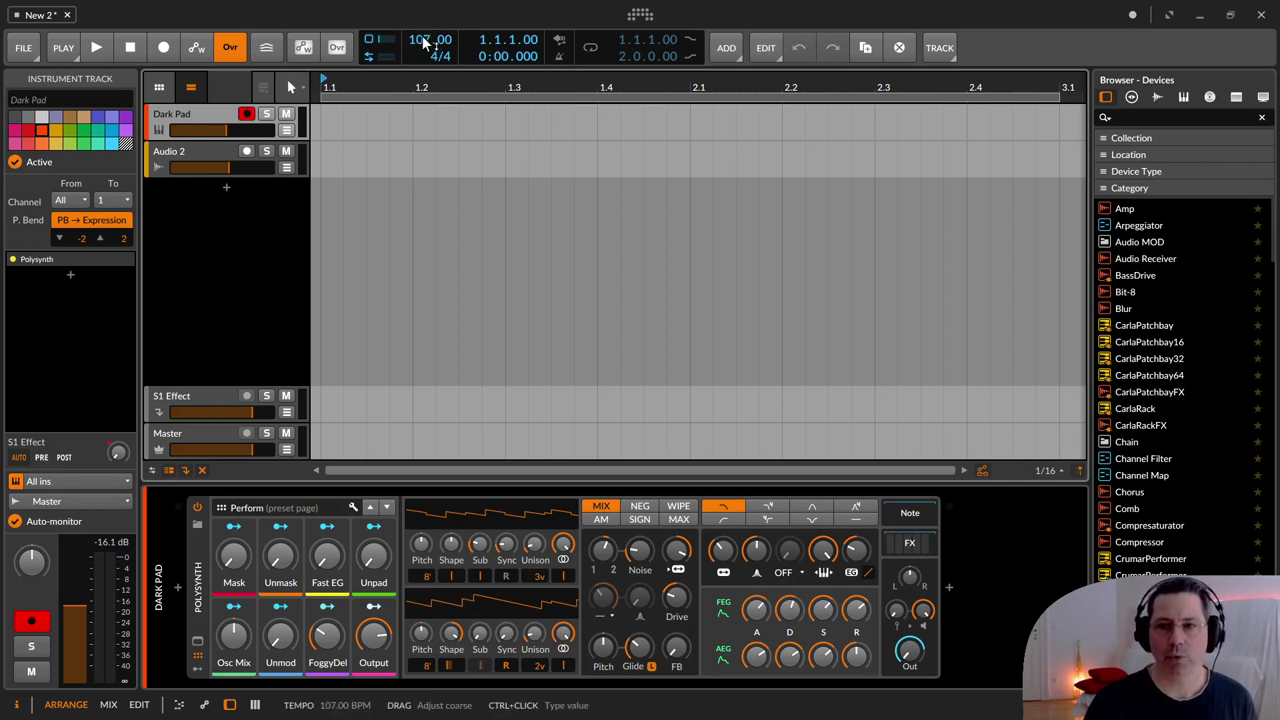
double_click(423, 45)
type("110 BP")
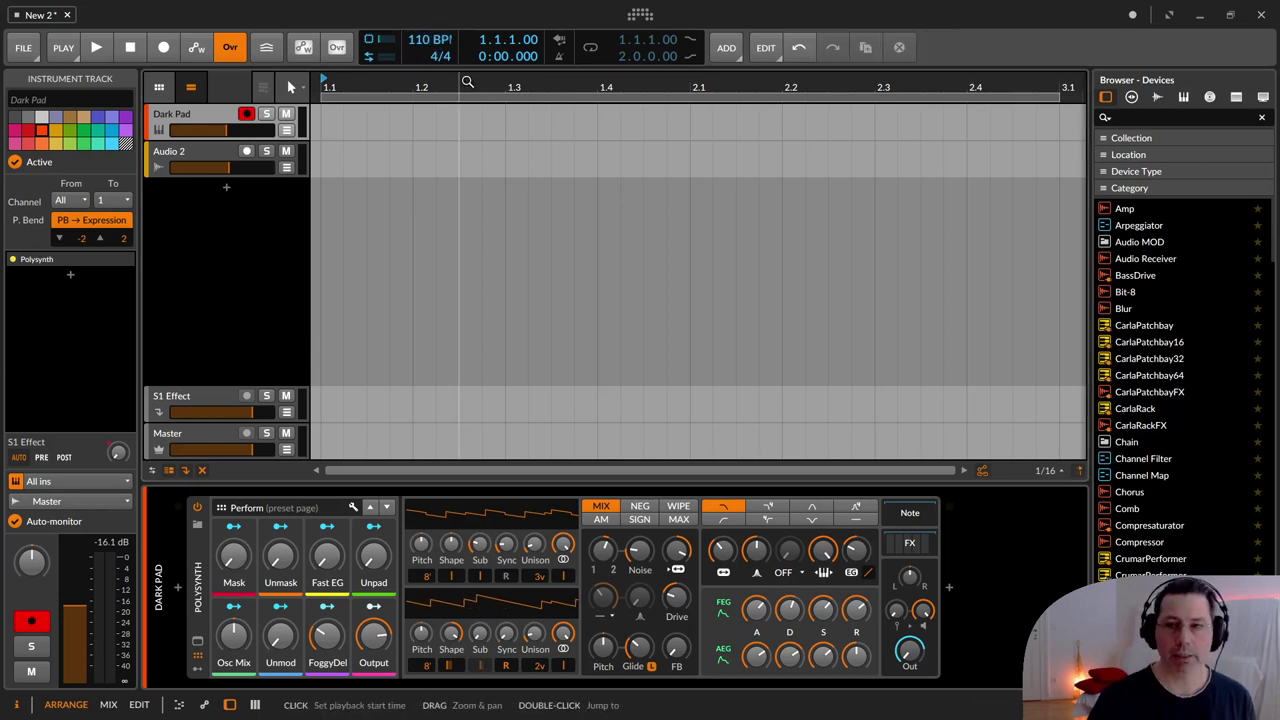
key("Return")
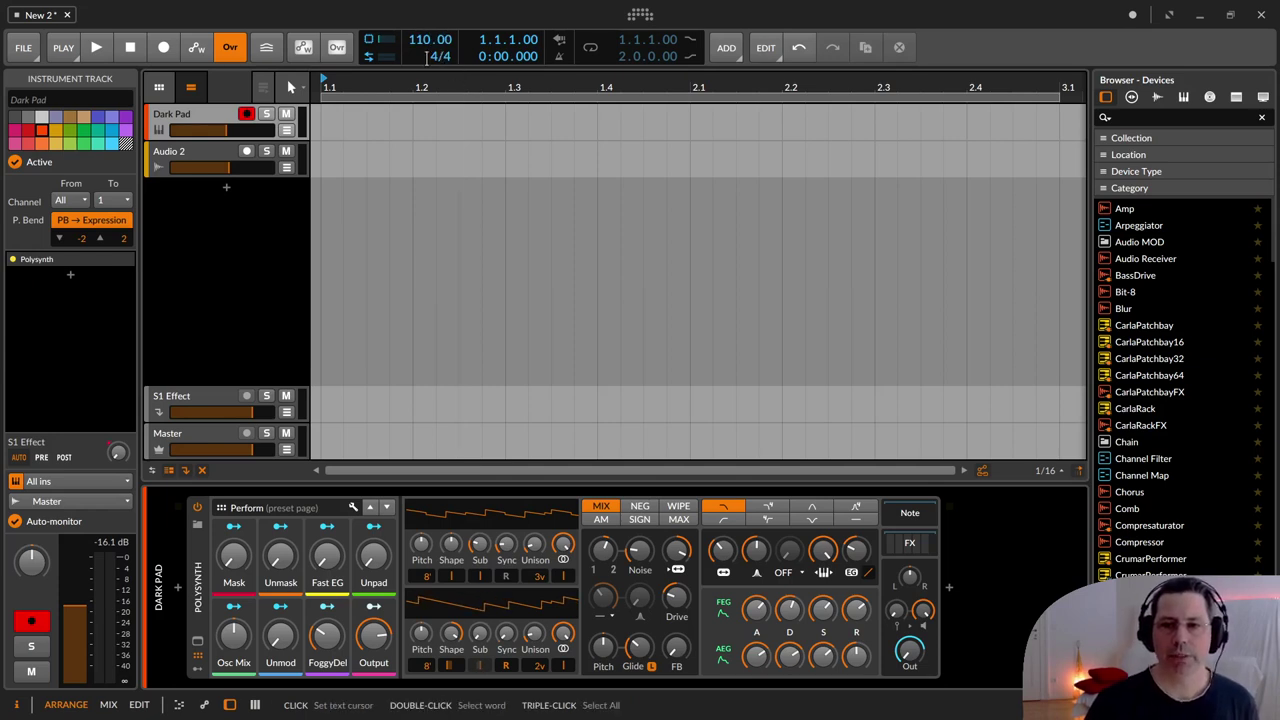
double_click(431, 56)
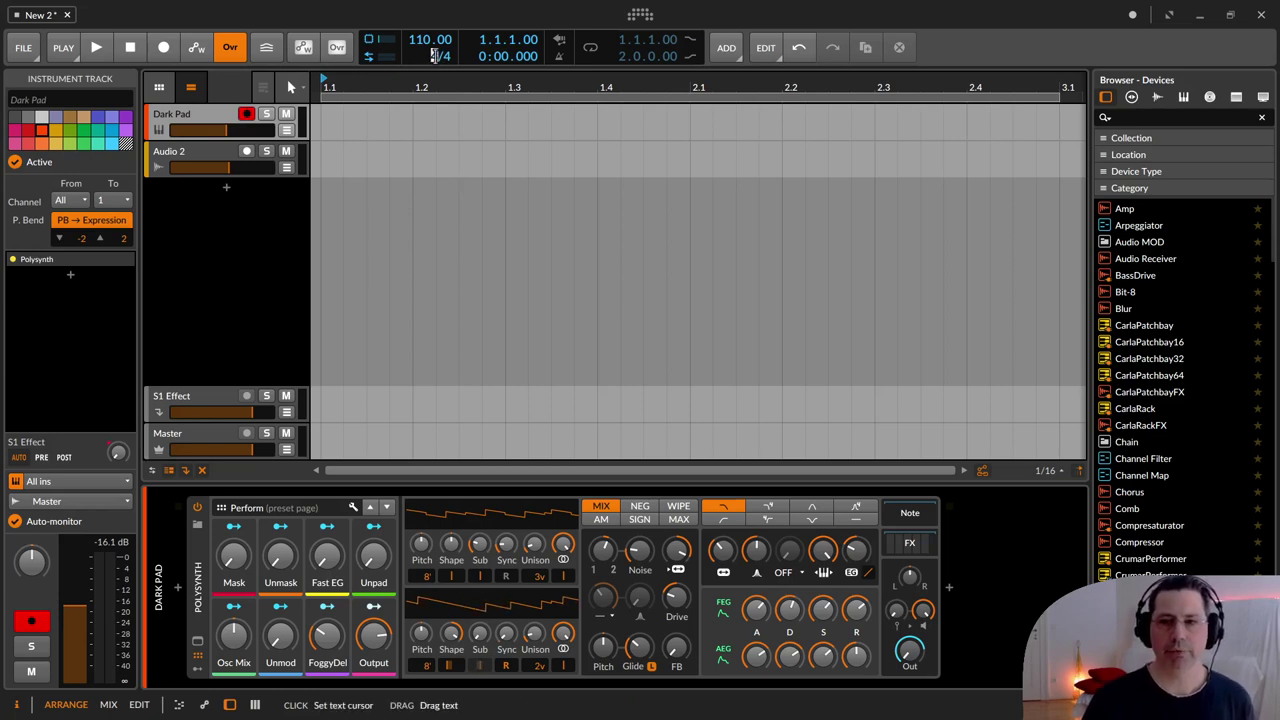
key("Escape")
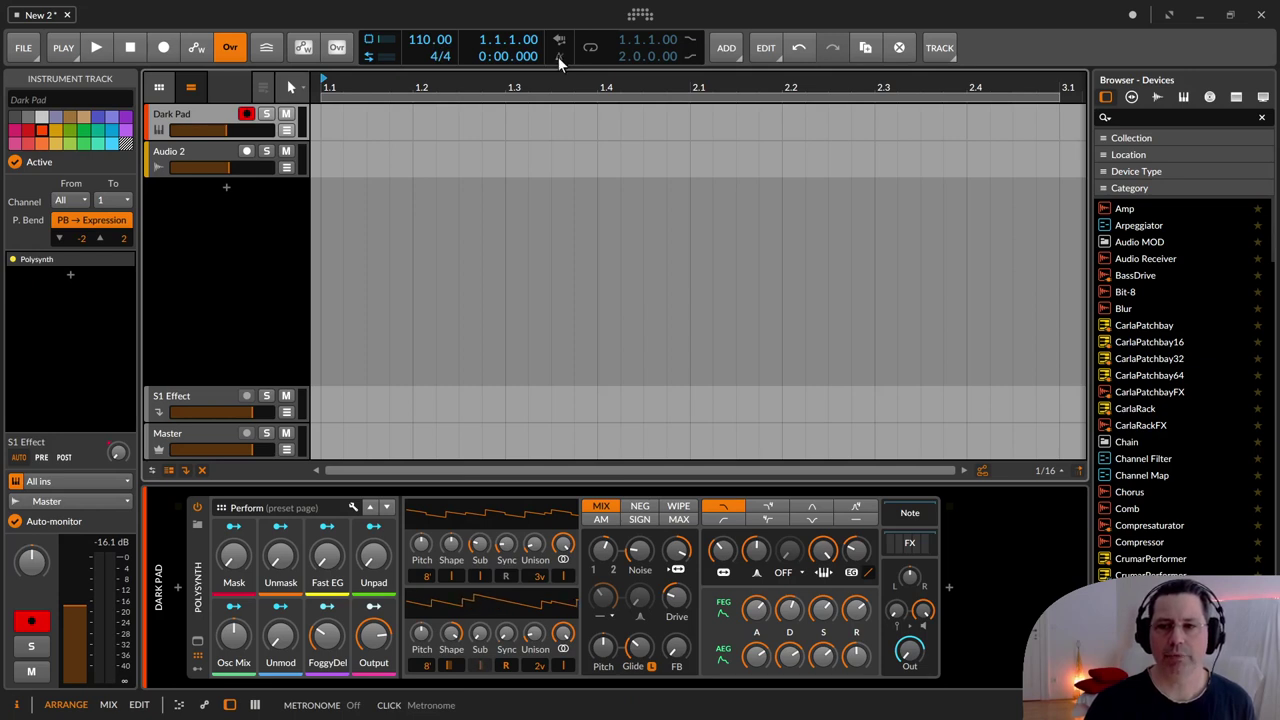
Play the project briefly with the metronome on, stop playback and return the playhead to the start.
left_click(97, 48)
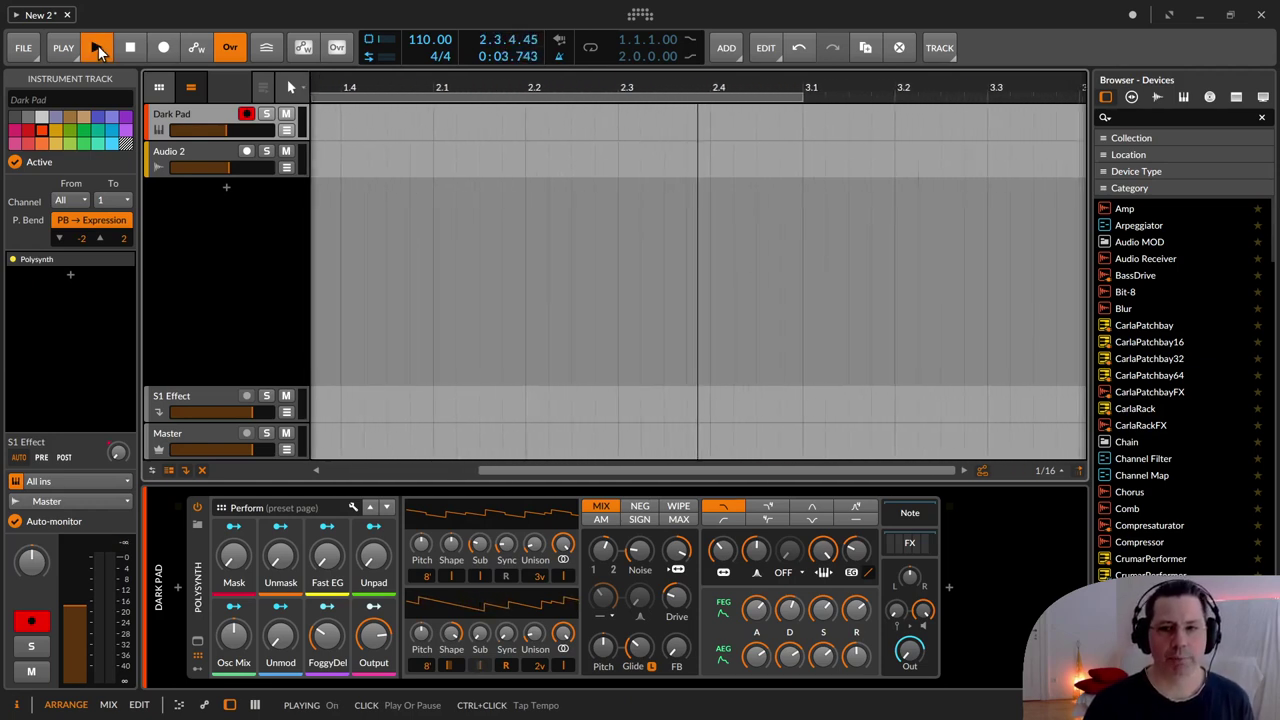
left_click(127, 51)
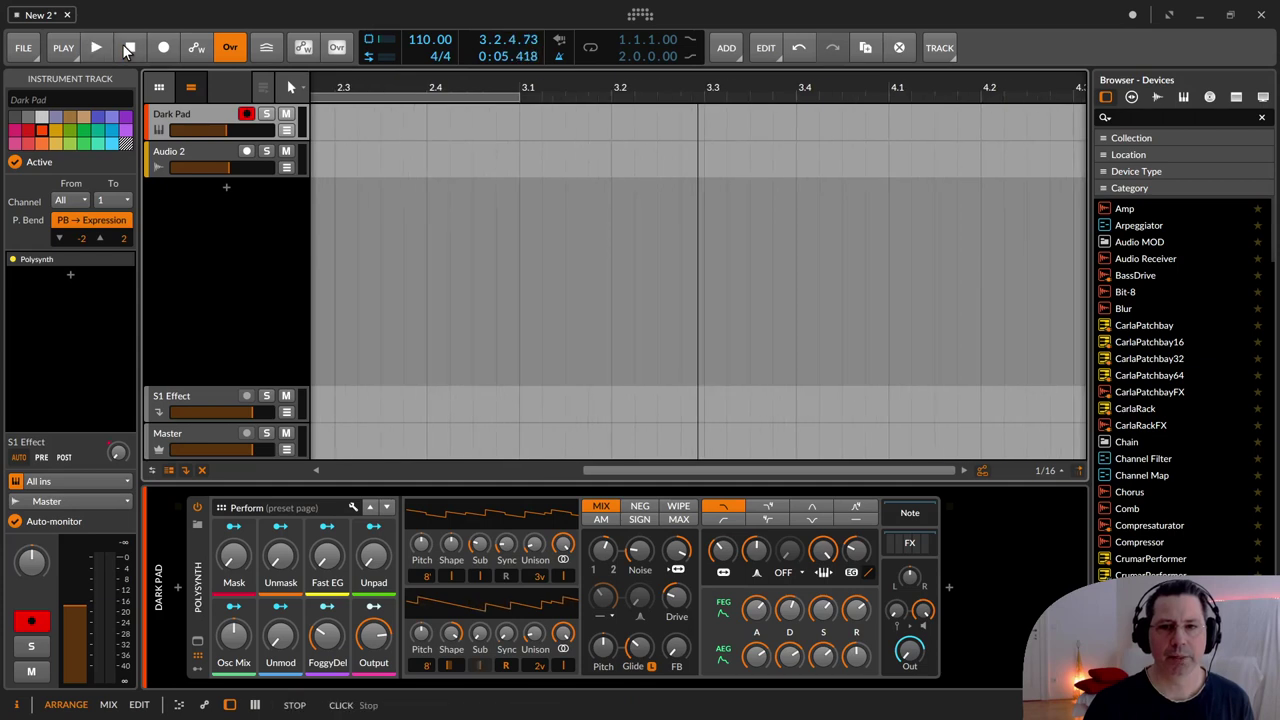
left_click(129, 51)
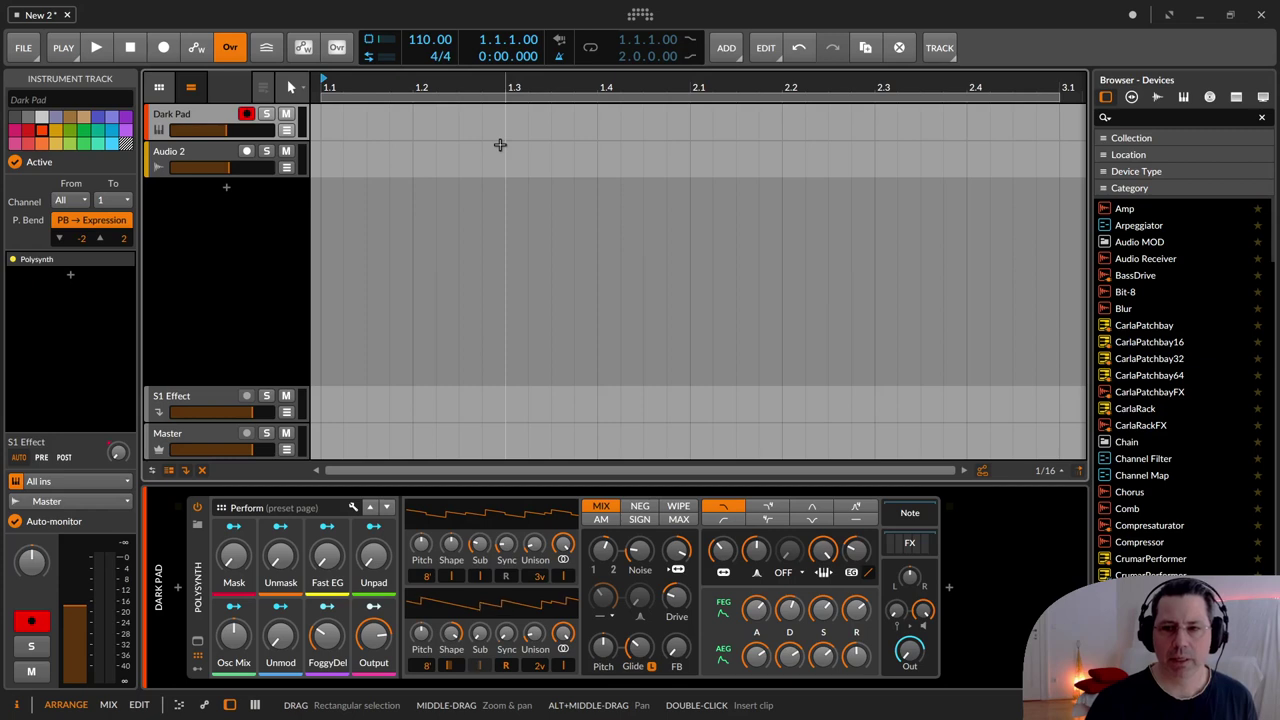
Zoom the arranger timeline in and out to examine how the bar ruler and beat grid resolution adapt.
scroll(500, 145, "up", 10)
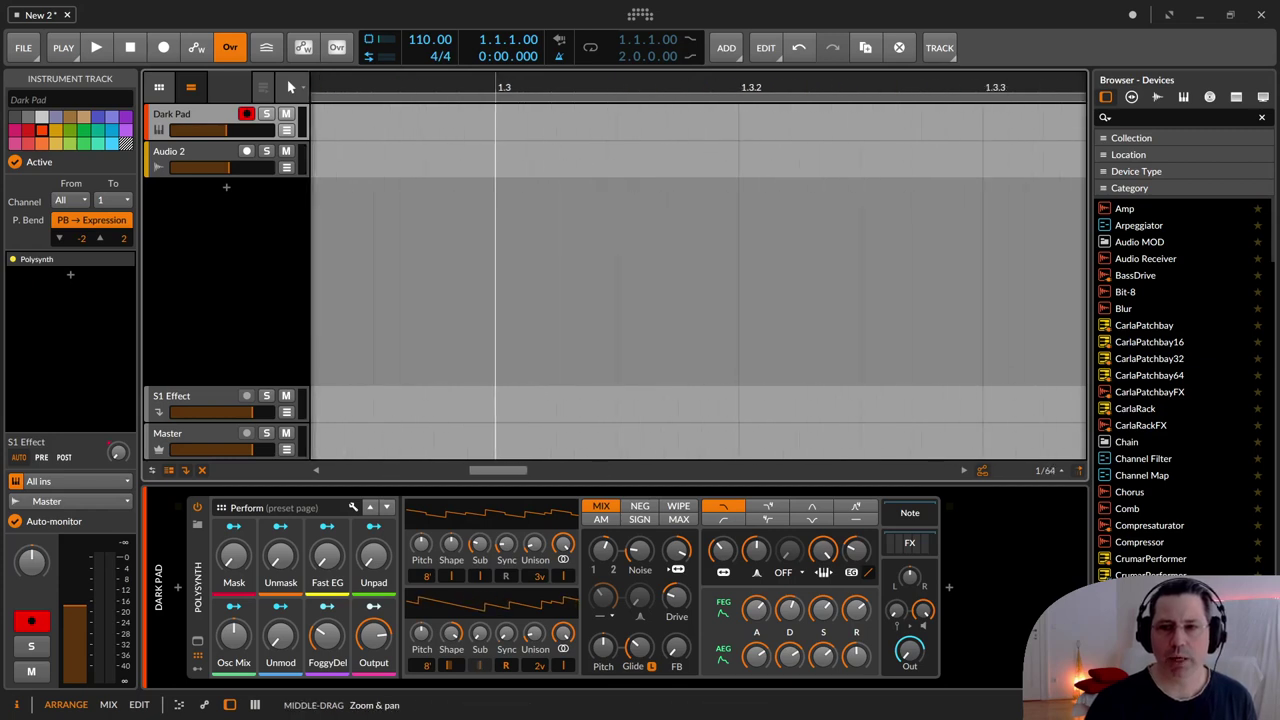
scroll(496, 145, "down", 8)
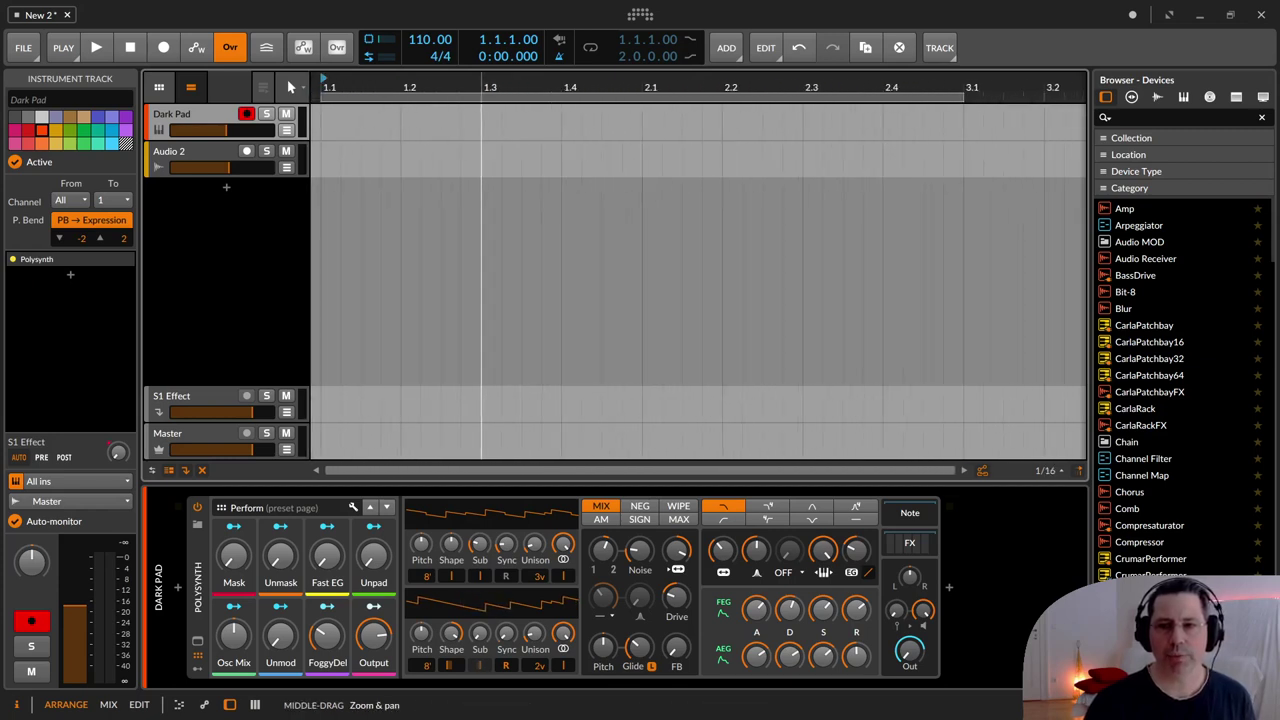
scroll(481, 145, "down", 1)
scroll(500, 145, "up", 4)
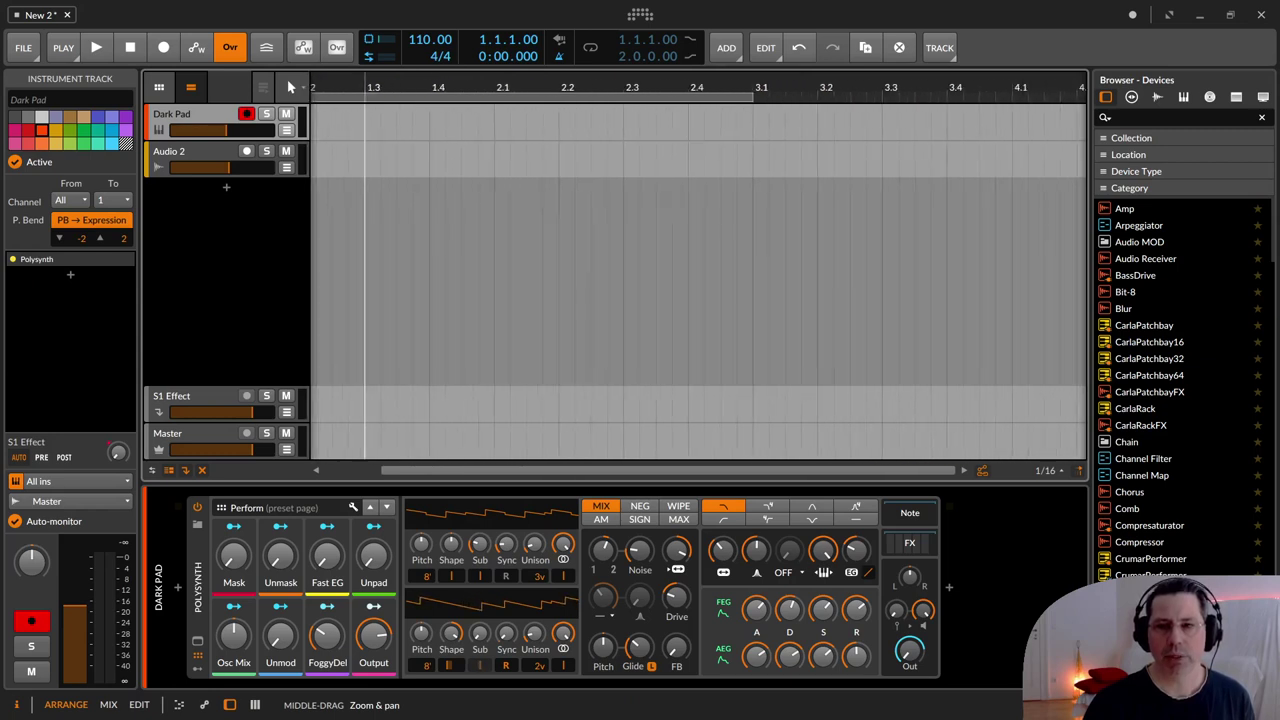
scroll(290, 87, "up", 3)
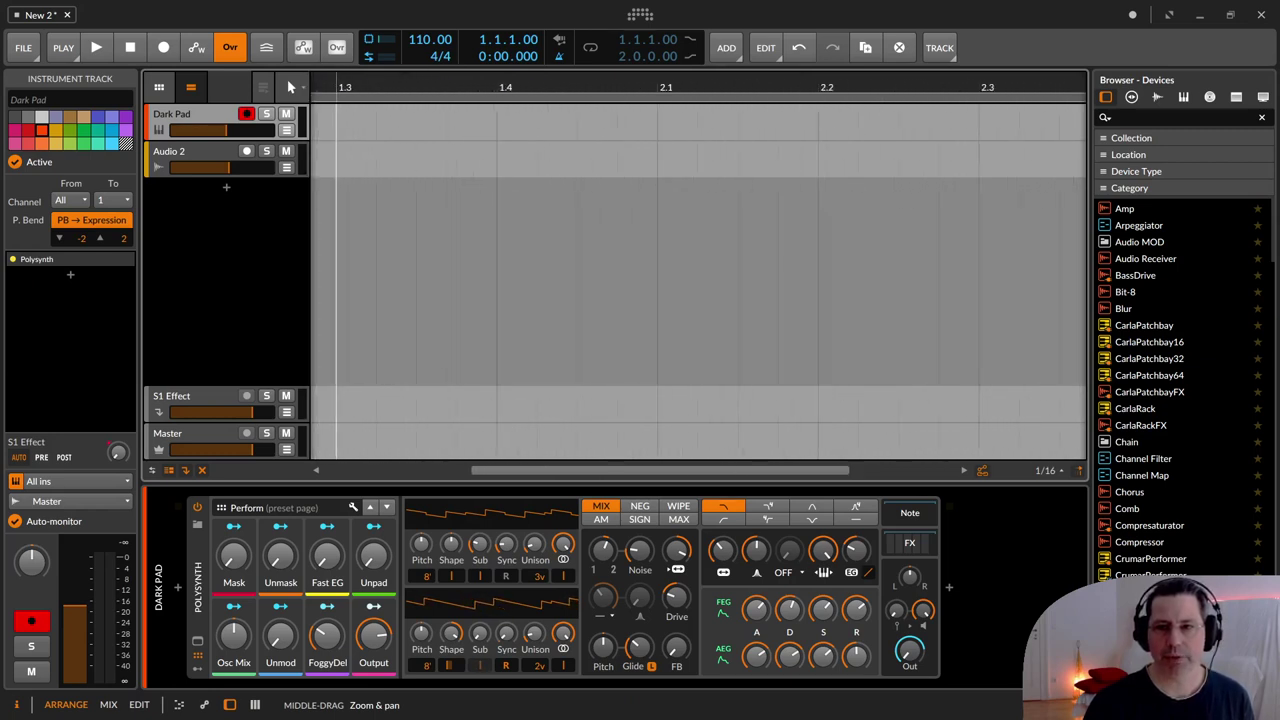
scroll(290, 87, "down", 4)
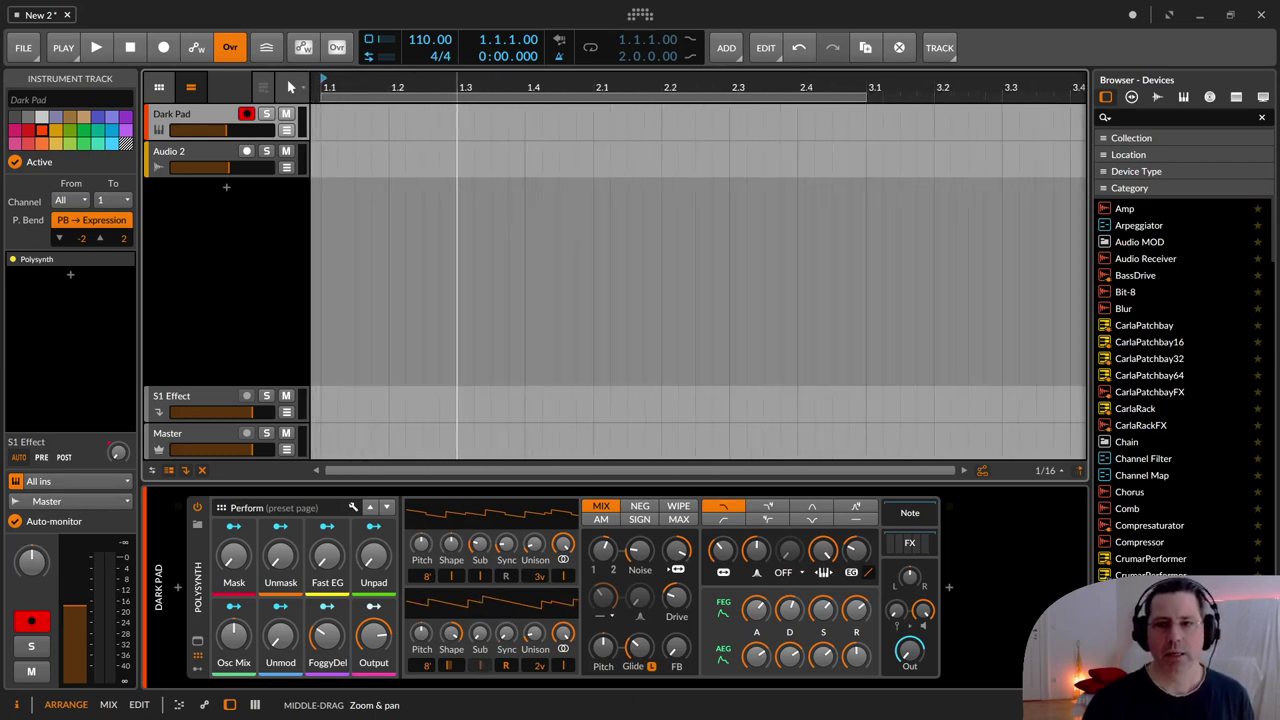
scroll(290, 87, "up", 1)
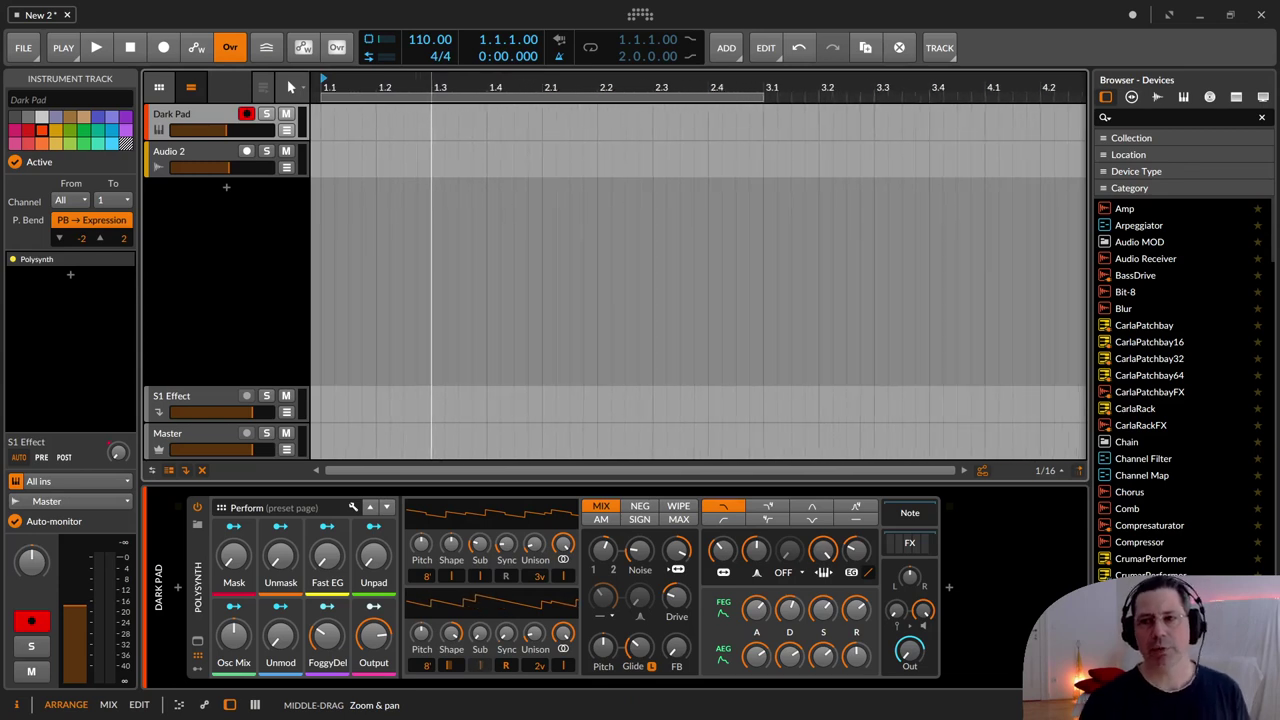
scroll(290, 87, "down", 2)
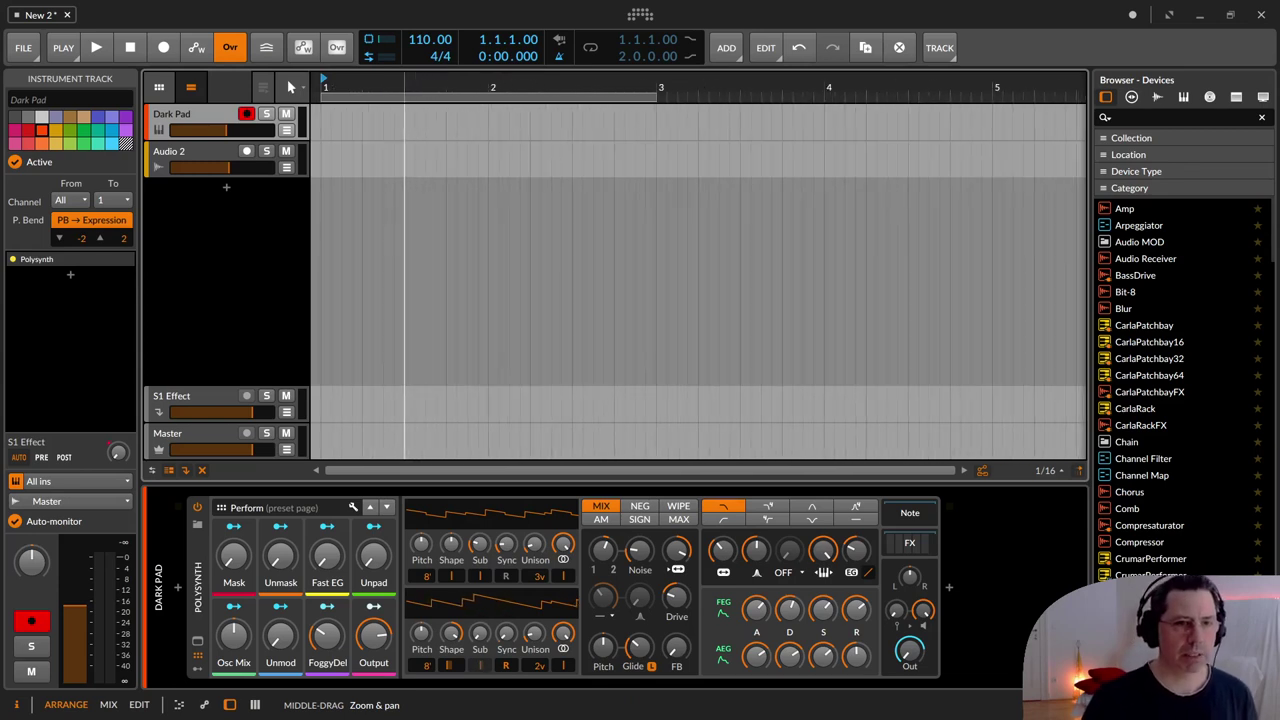
scroll(290, 87, "up", 3)
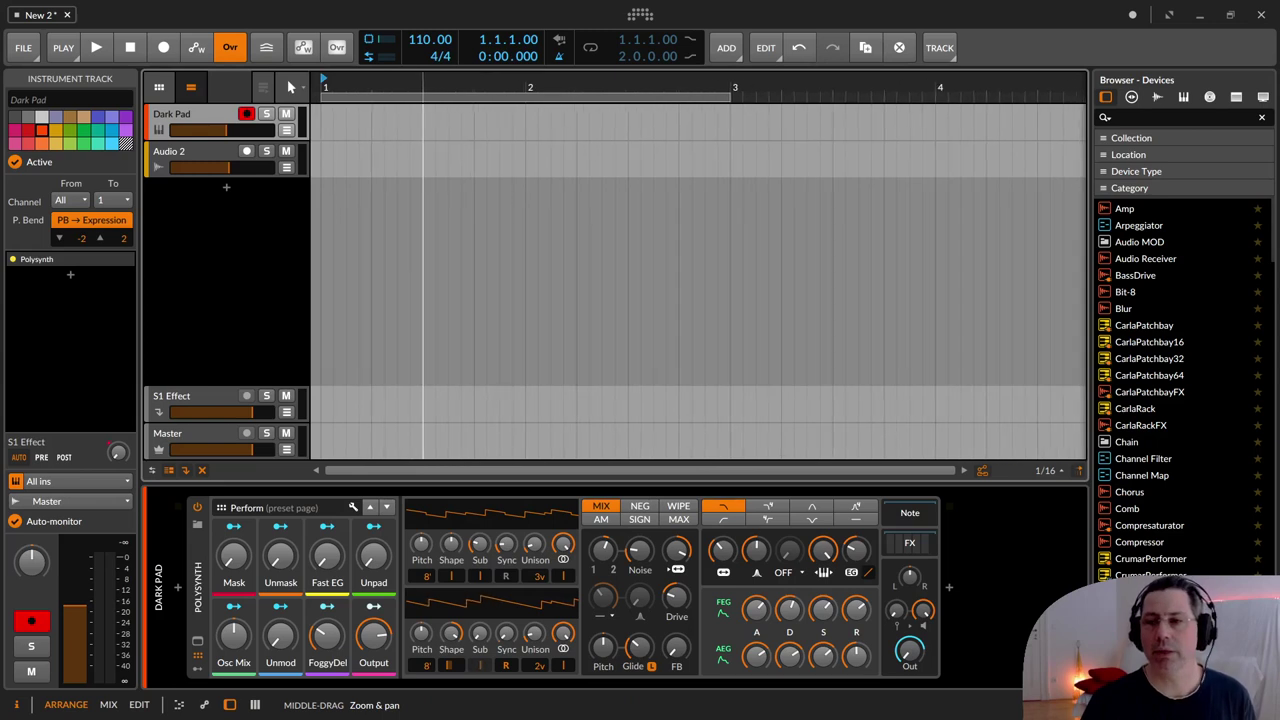
scroll(290, 87, "down", 10)
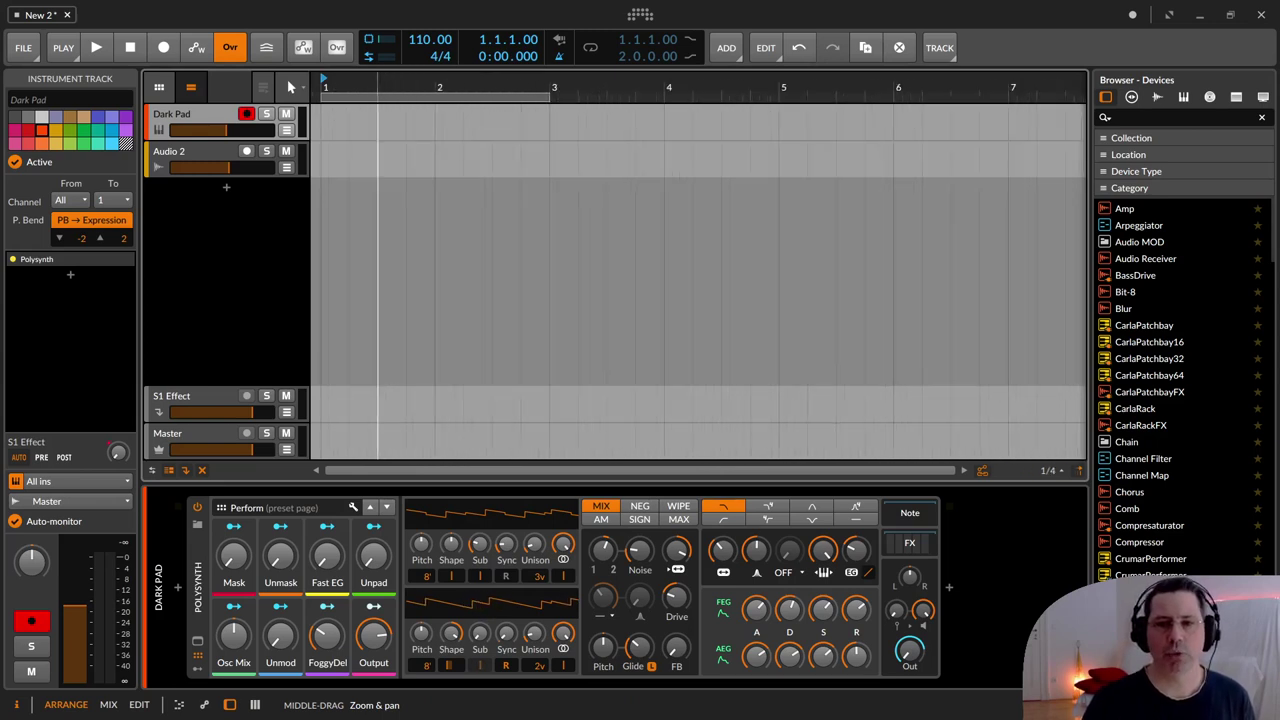
scroll(290, 87, "down", 10)
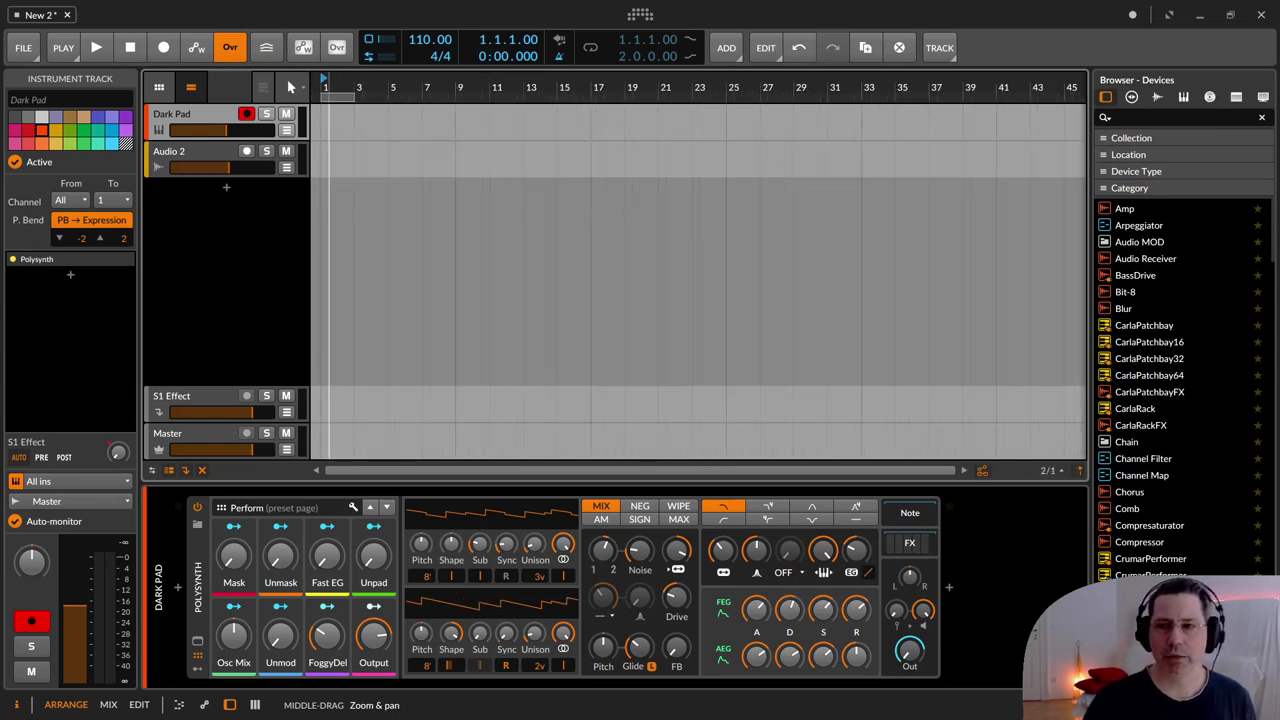
scroll(290, 87, "down", 5)
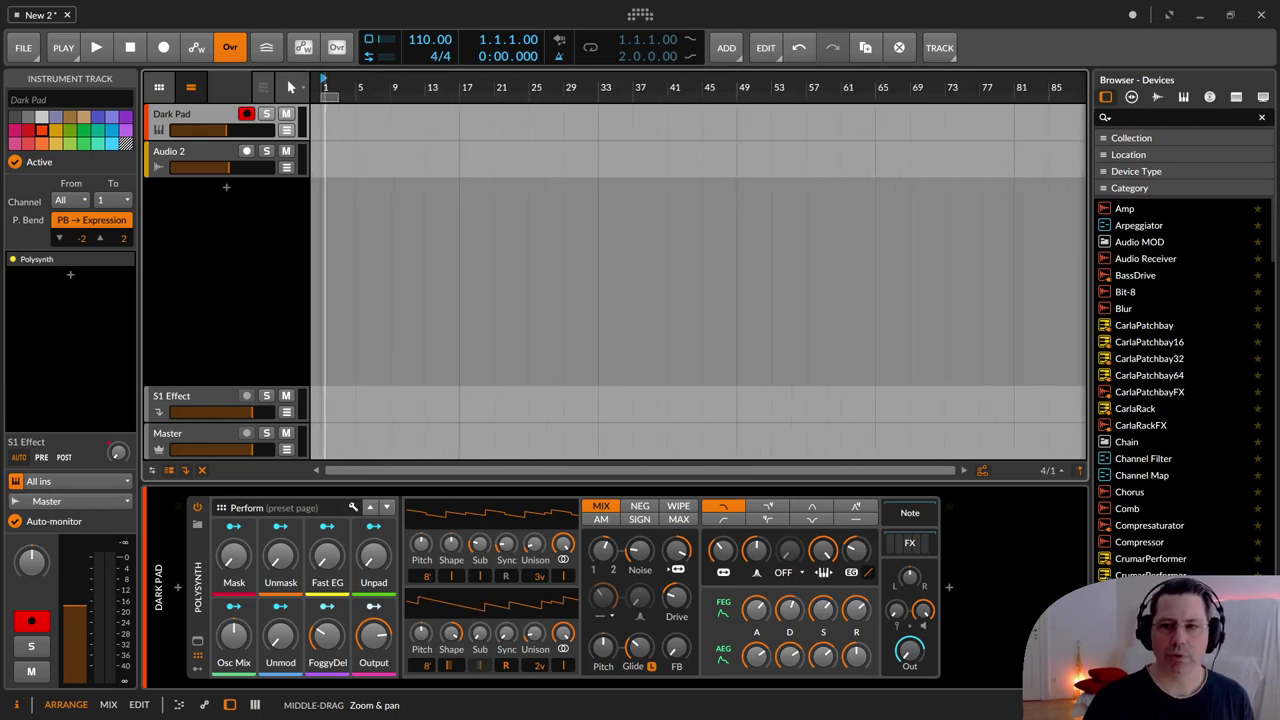
scroll(325, 90, "up", 20)
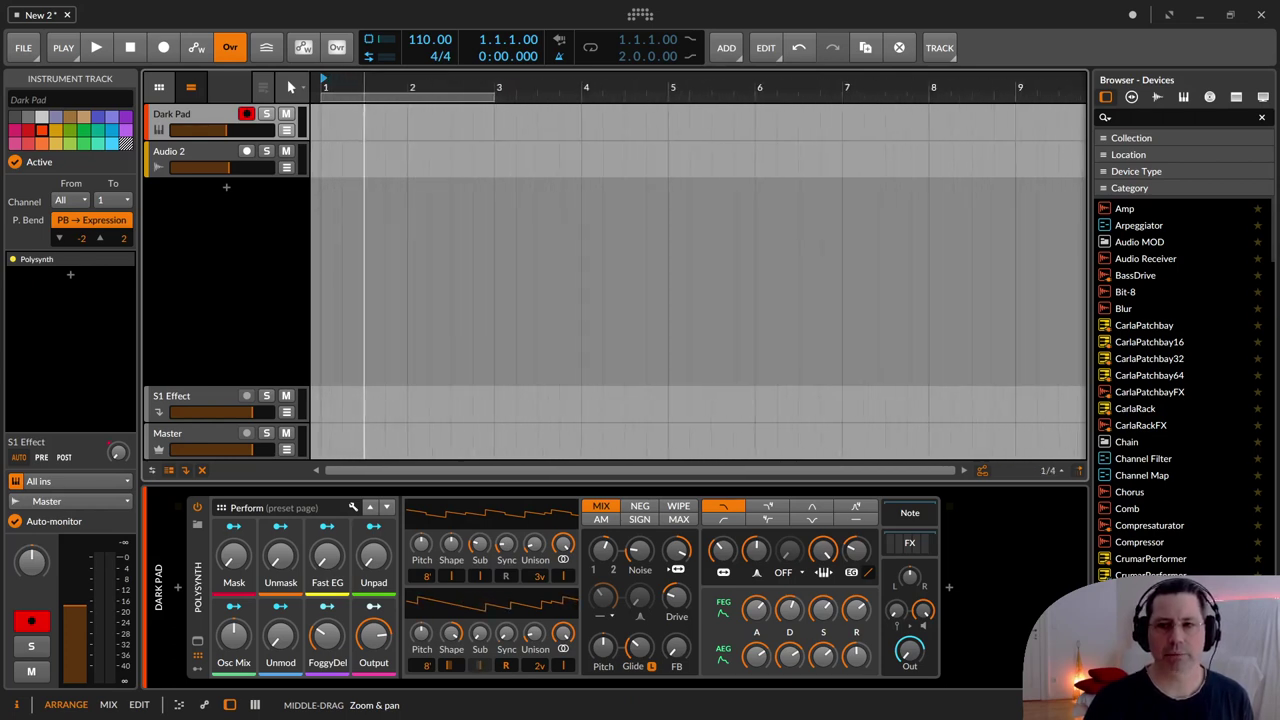
scroll(505, 163, "down", 3)
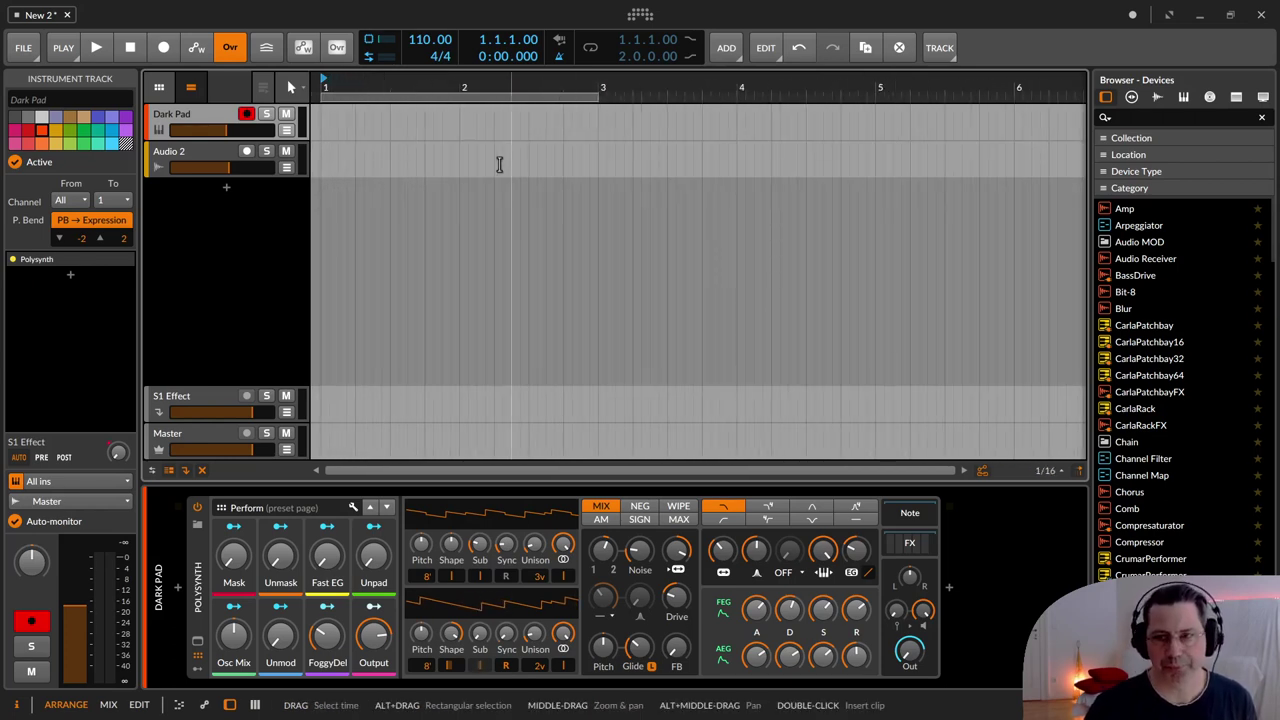
Enable the arranger loop and select the loop region covering the first two bars.
left_click(590, 50)
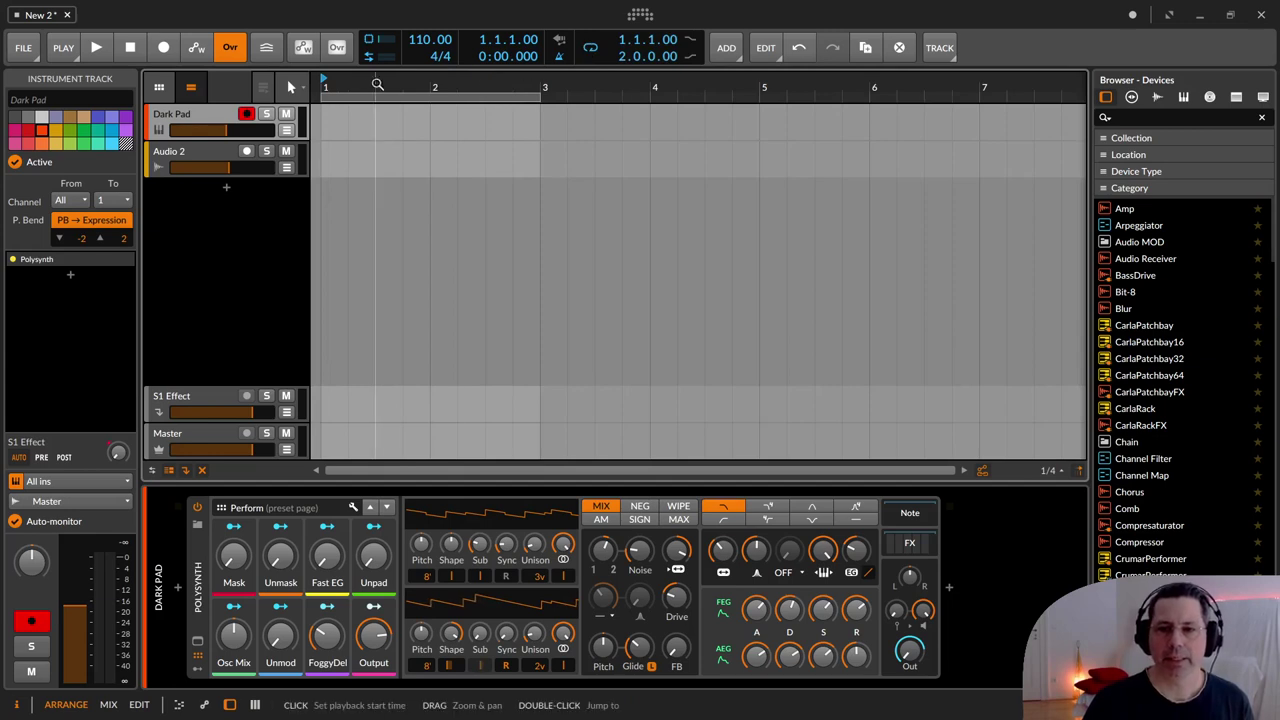
mouse_move(340, 94)
left_mouse_down()
mouse_move(623, 92)
mouse_move(345, 90)
left_mouse_up()
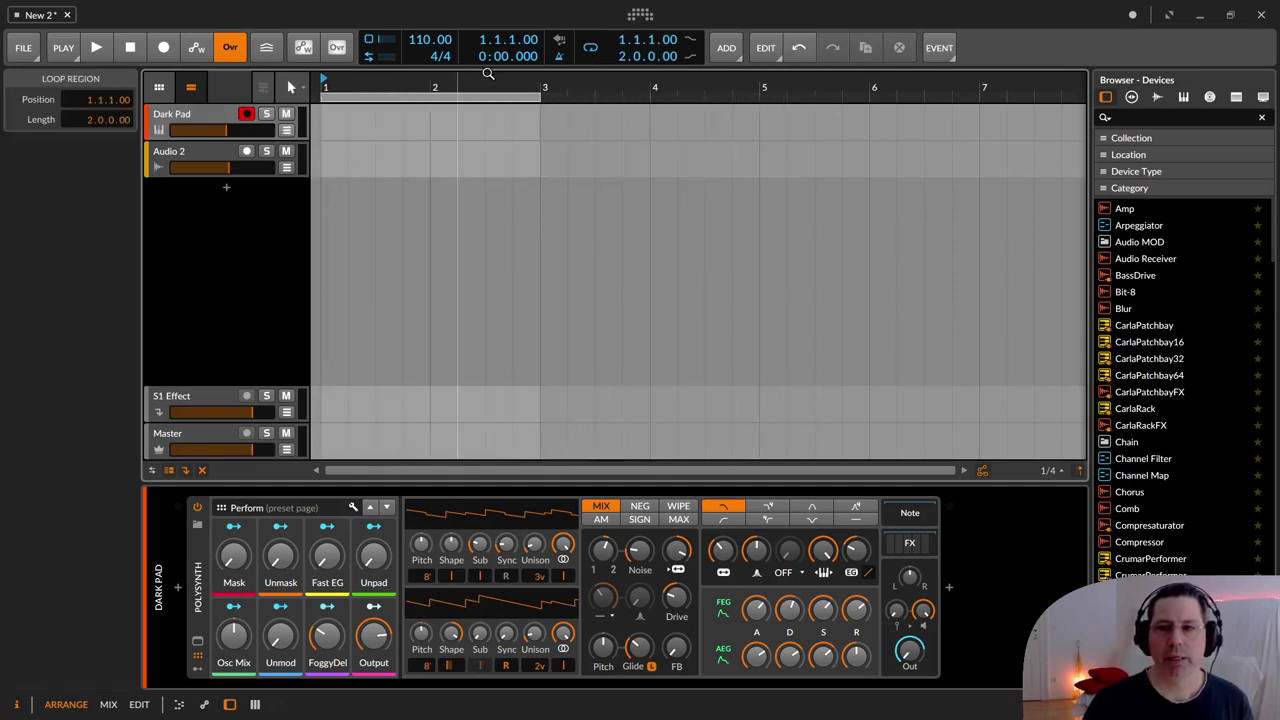
Play the looped section, shorten the loop region to the first bar only and restart playback.
left_click(97, 48)
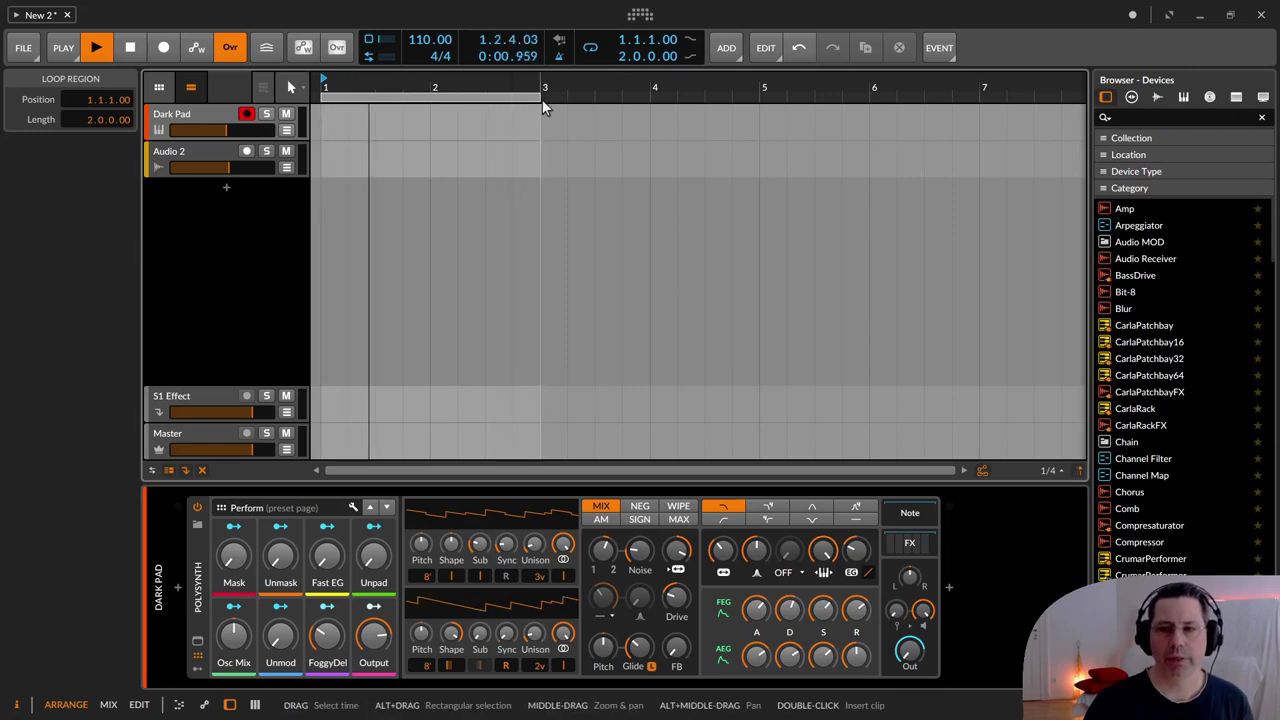
left_click_drag(538, 97, 434, 97)
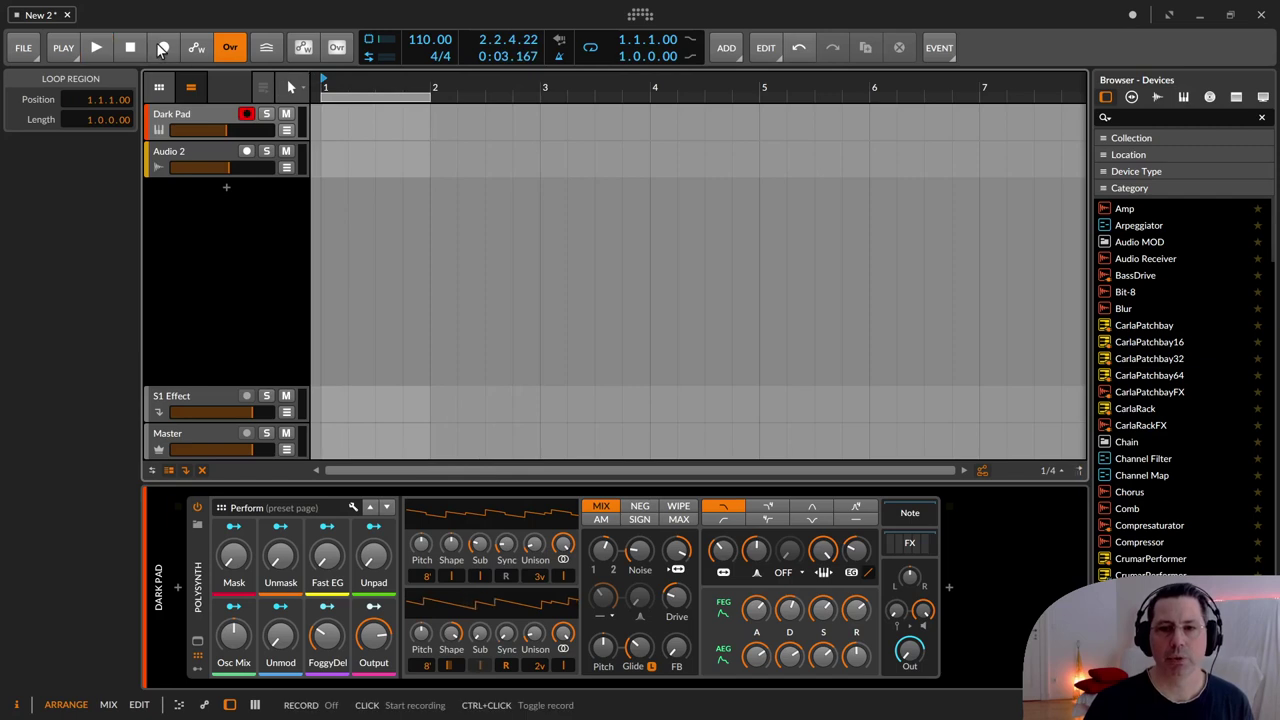
left_click(96, 47)
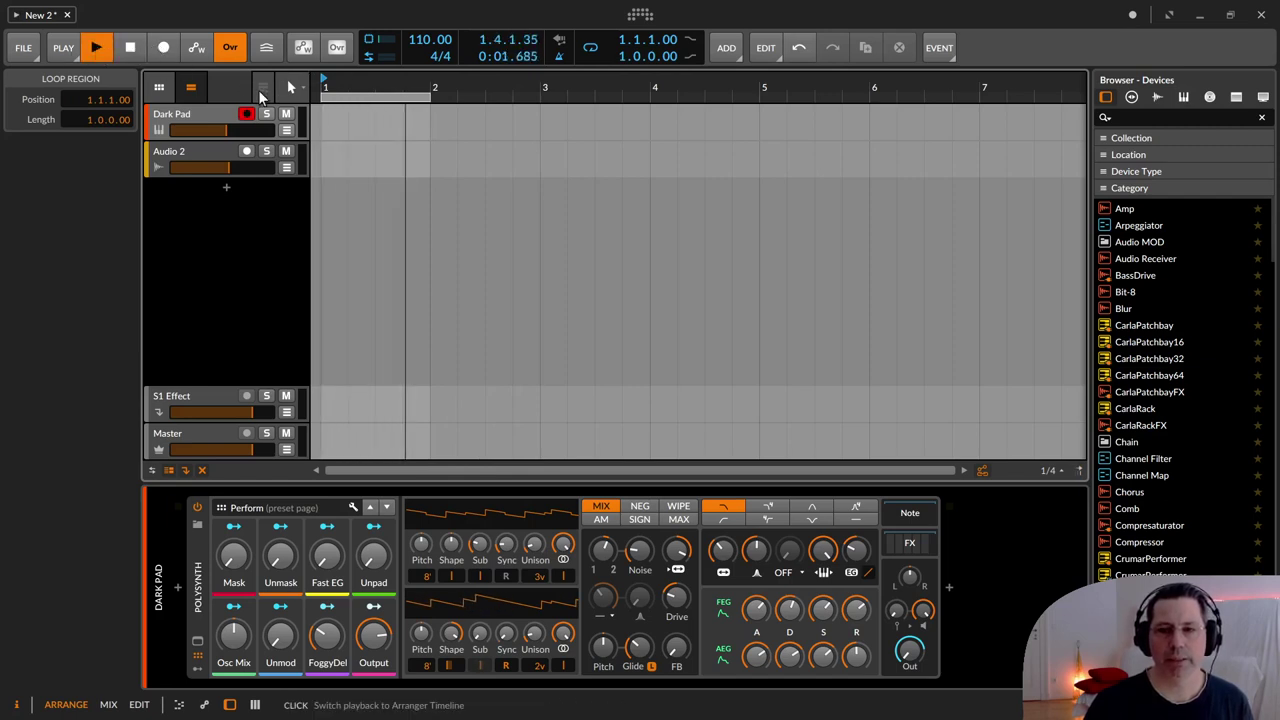
Move the one-bar loop region to bar 2, and extend its end and shift its start by one beat each.
left_click_drag(399, 98, 535, 98)
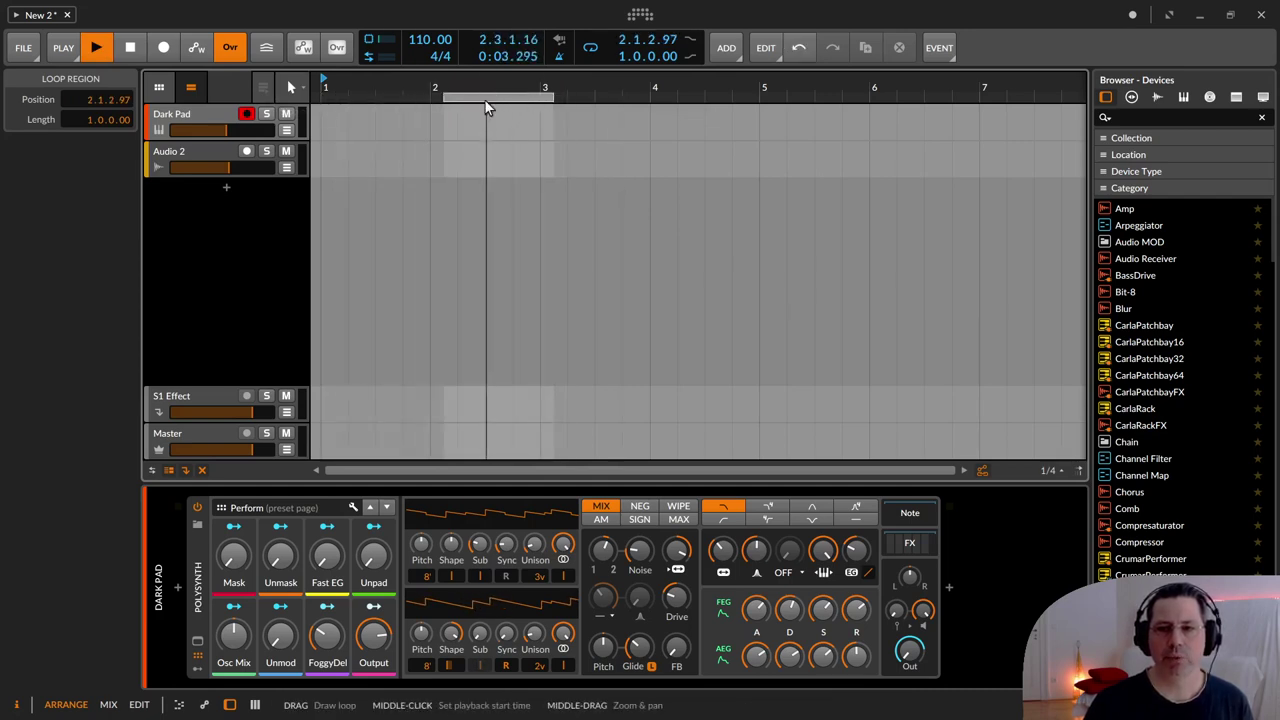
left_click_drag(486, 104, 474, 99)
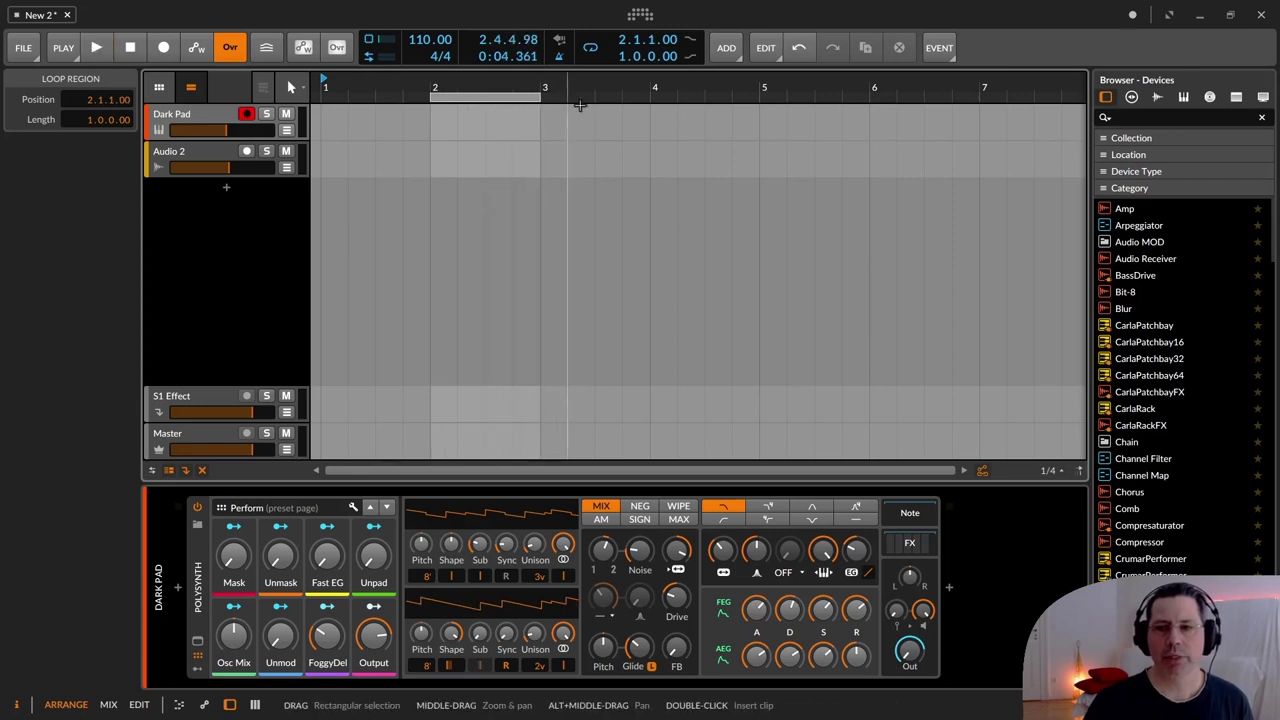
mouse_move(541, 95)
left_mouse_down()
mouse_move(704, 95)
mouse_move(567, 95)
left_mouse_up()
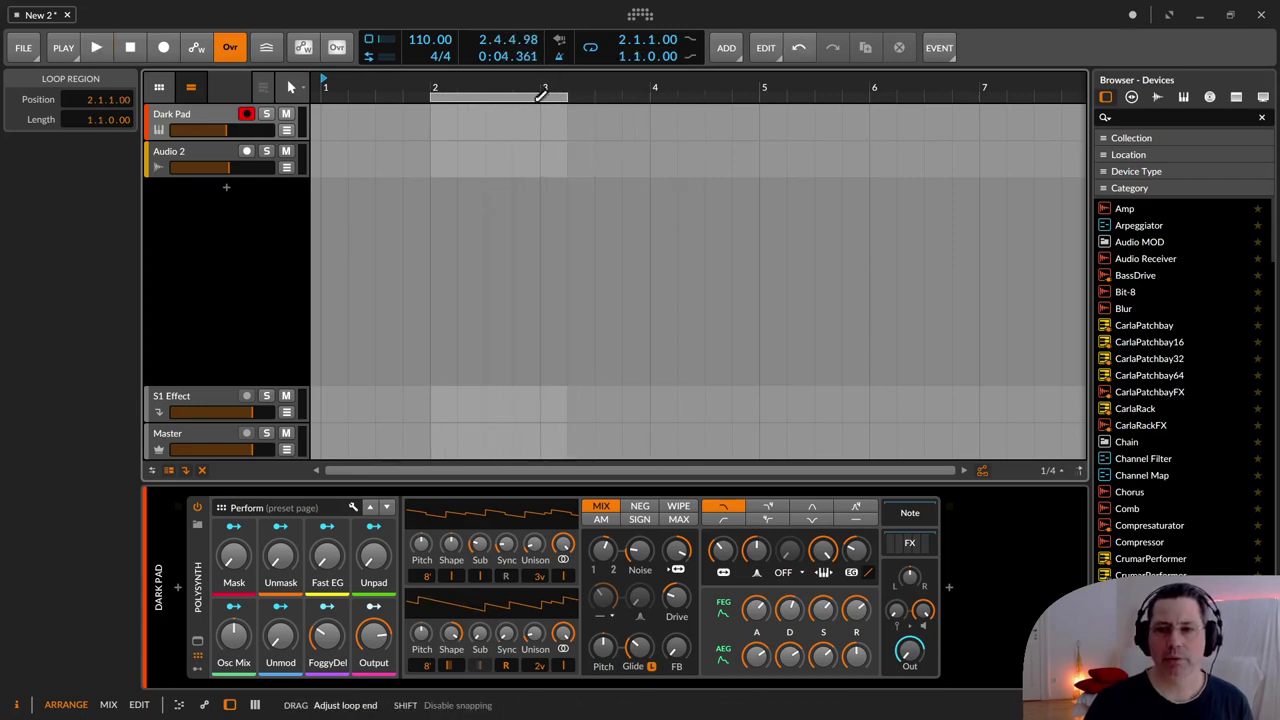
mouse_move(435, 91)
left_mouse_down()
mouse_move(386, 92)
mouse_move(458, 92)
left_mouse_up()
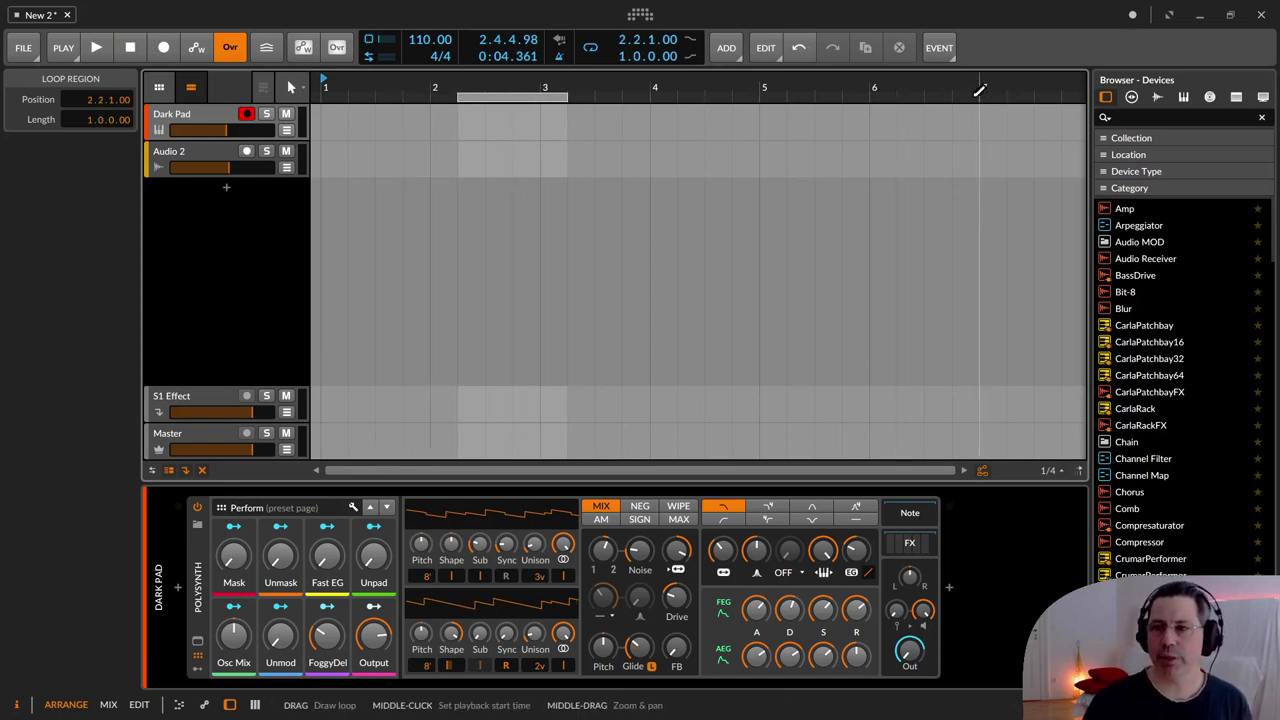
Draw a new loop region over bar 6, and another starting in the middle of bar 1 and ending just past bar 3.
left_click_drag(896, 95, 980, 95)
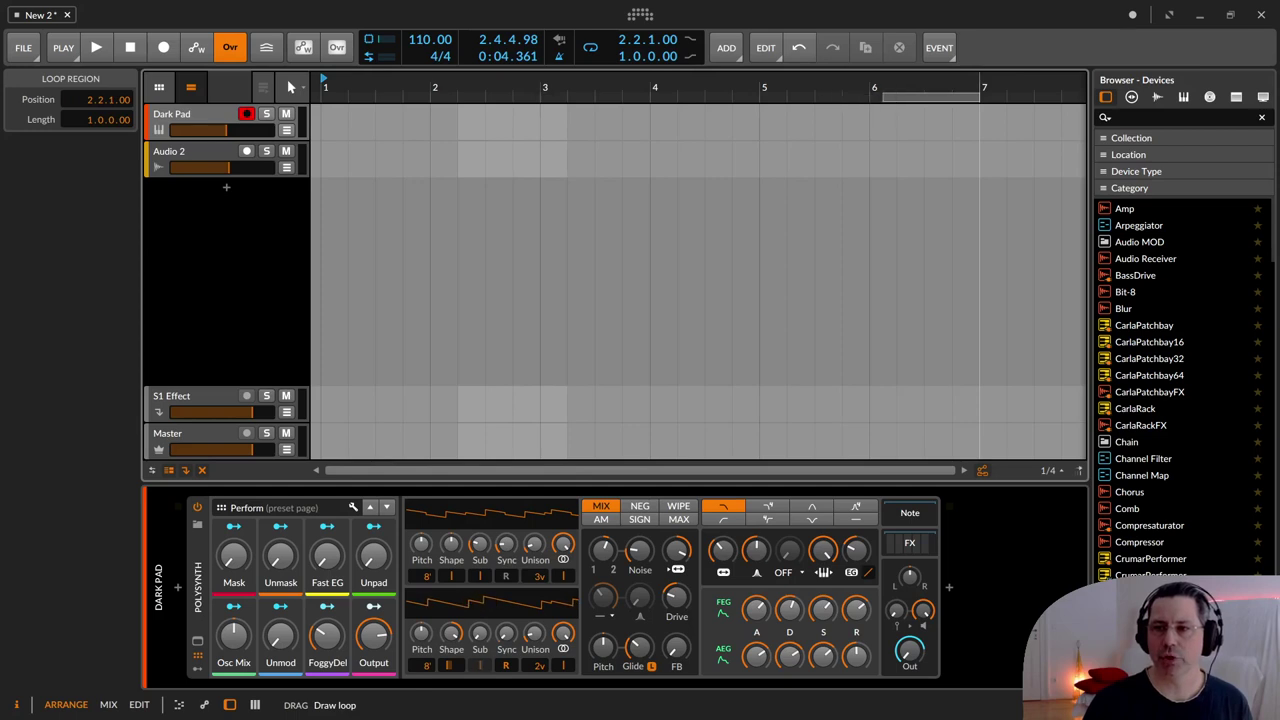
left_click_drag(884, 95, 870, 95)
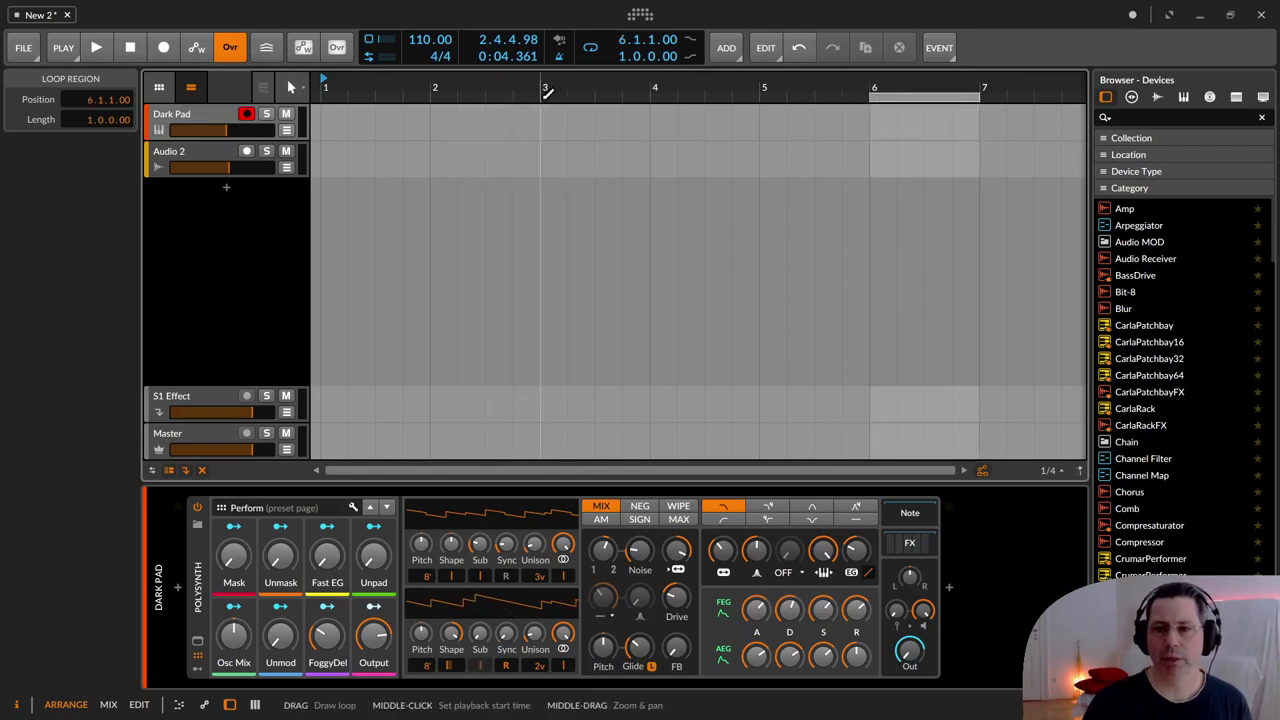
left_click_drag(554, 95, 393, 97)
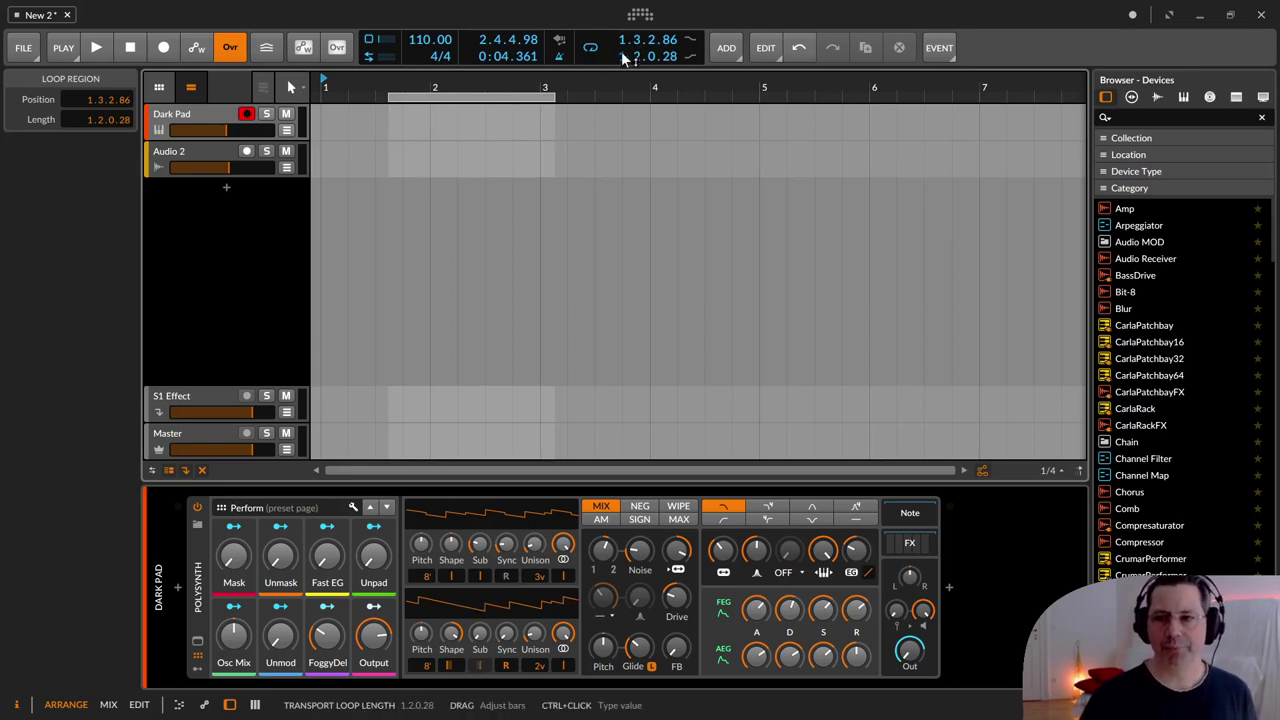
Toggle the arranger loop, move the loop region to start at bar 1 and leave looping disabled.
left_click(588, 52)
left_click(586, 50)
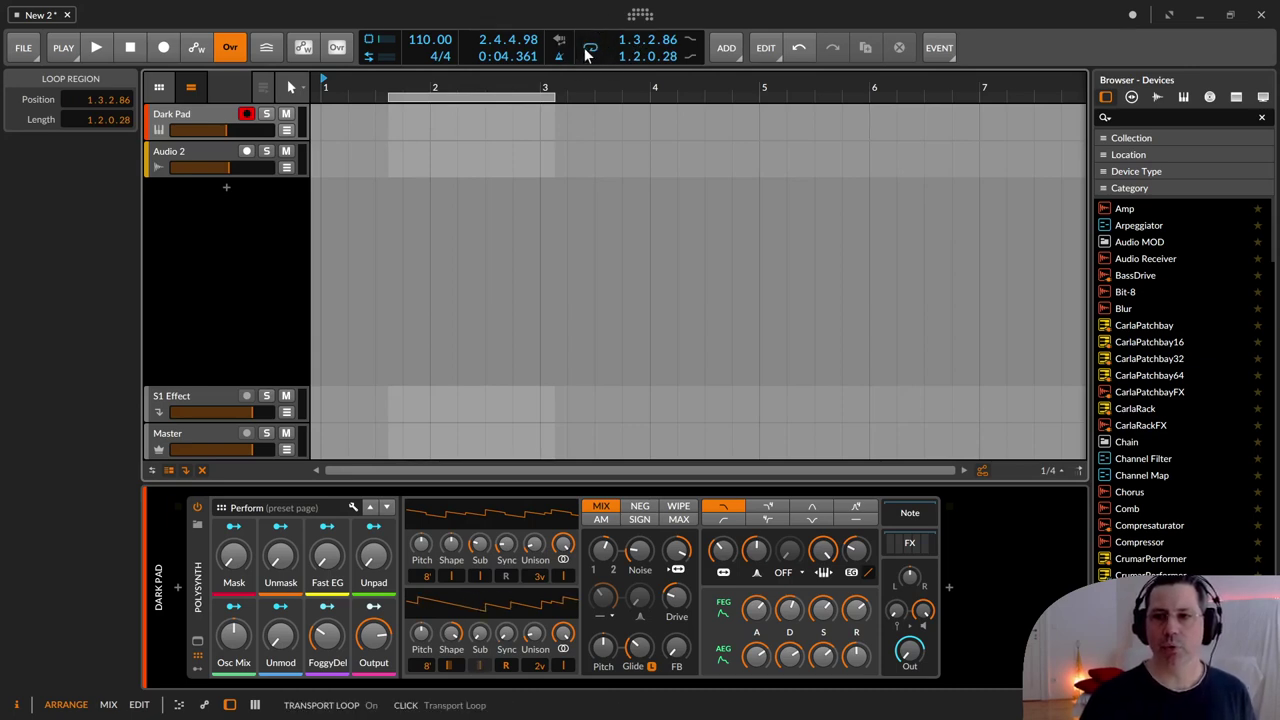
left_click_drag(520, 93, 455, 90)
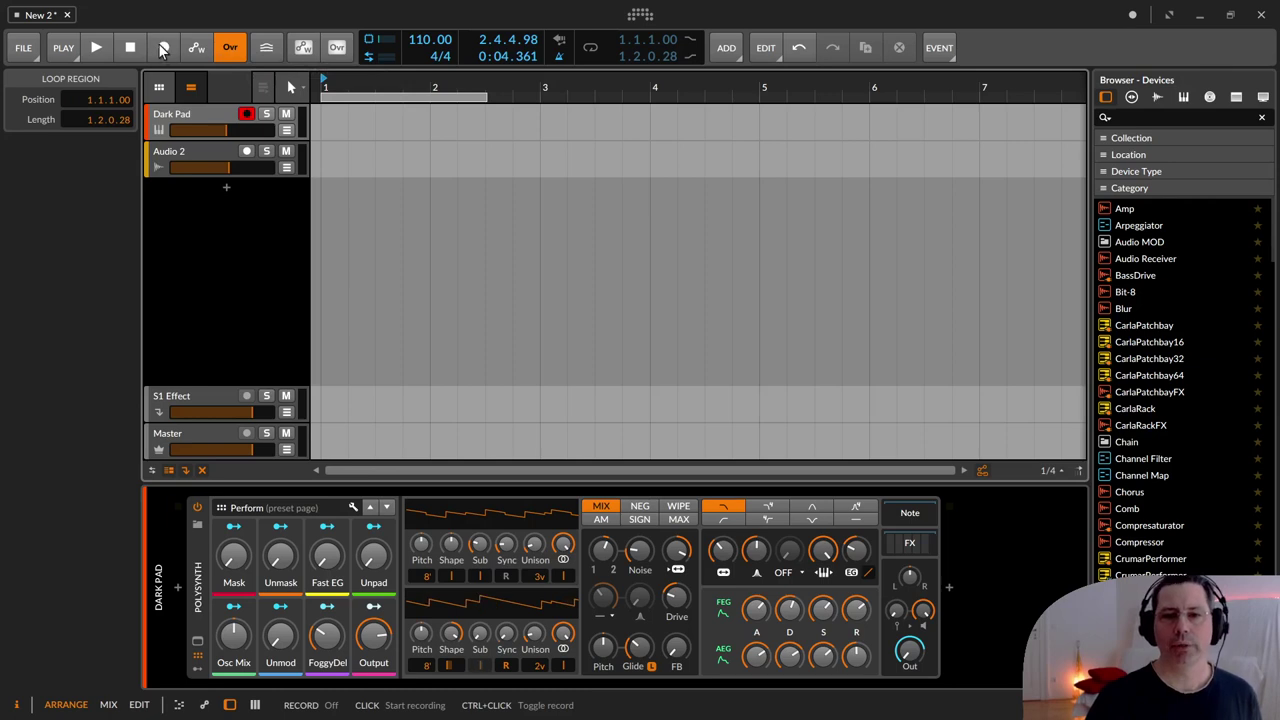
Check the pre-roll option in the playback settings and record a short empty take on the Dark Pad track.
left_click(64, 48)
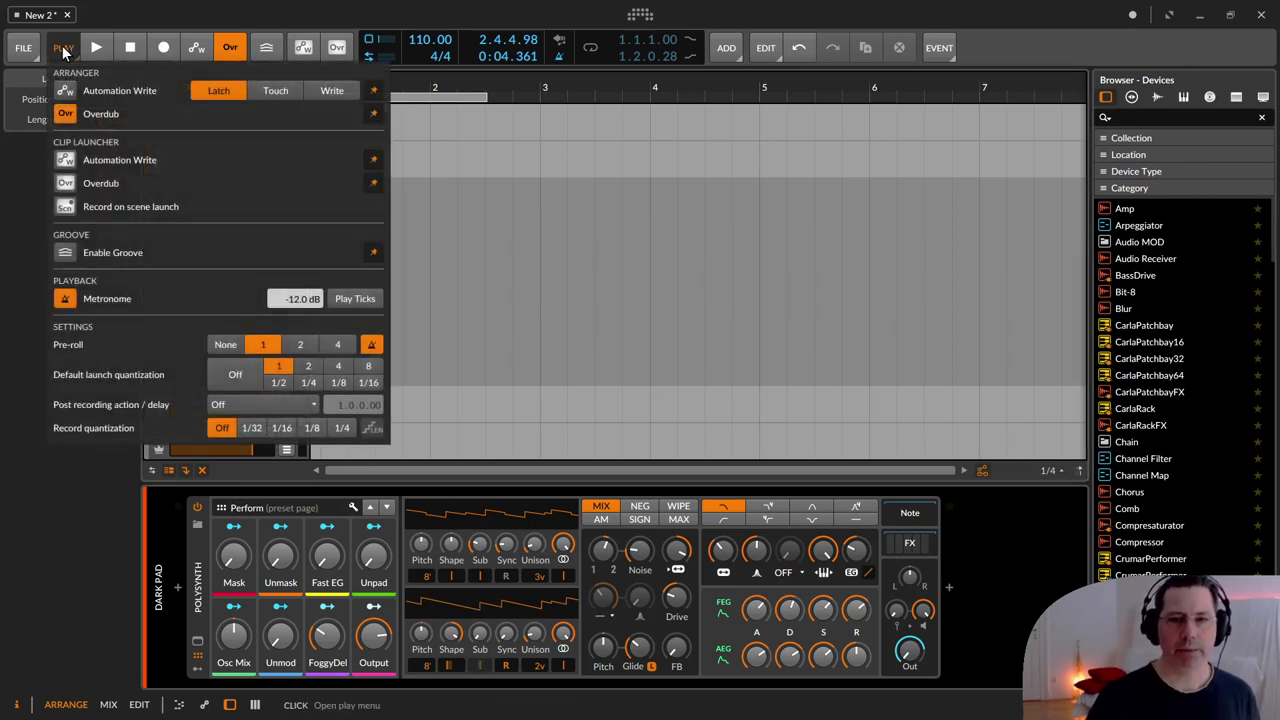
key("ctrl")
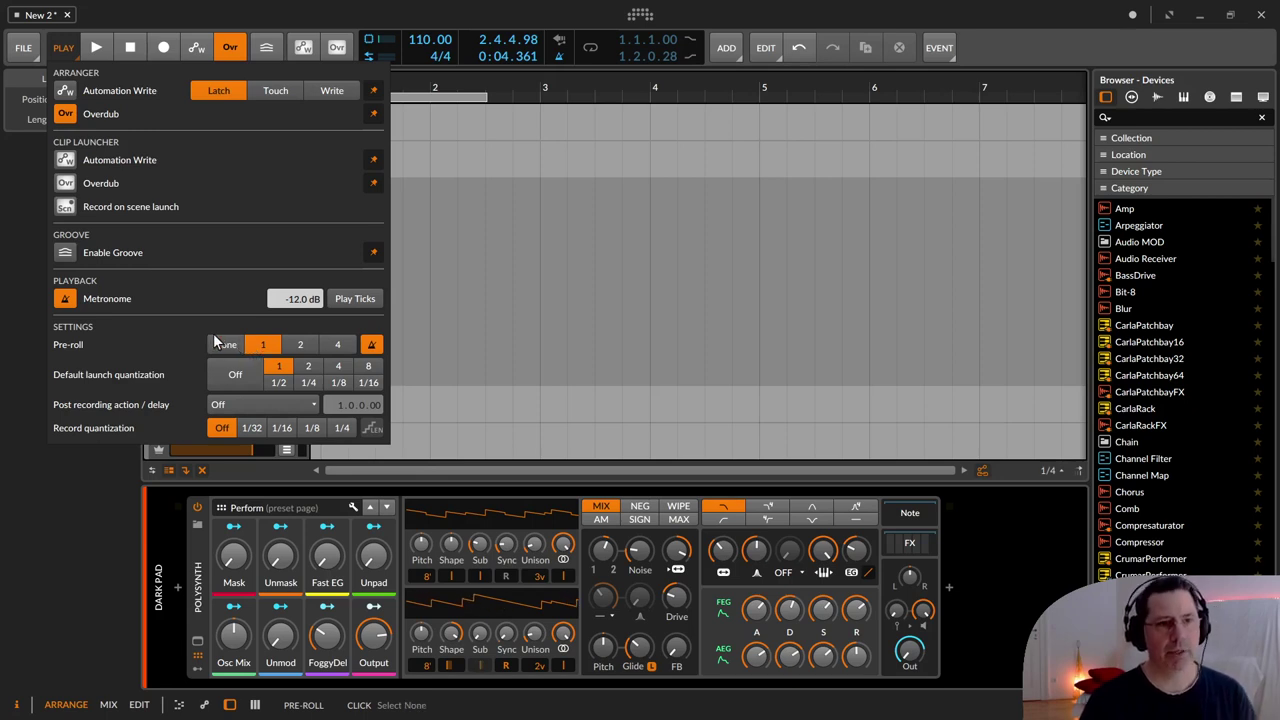
left_click(457, 166)
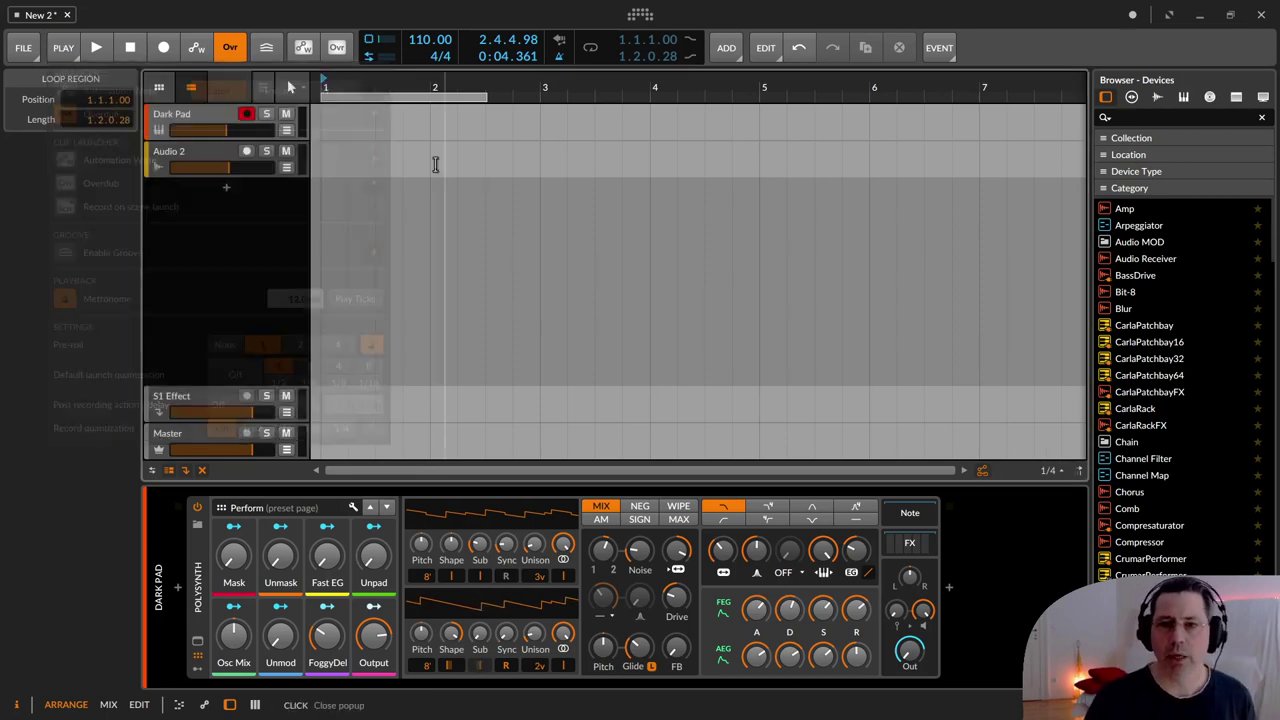
left_click(165, 48)
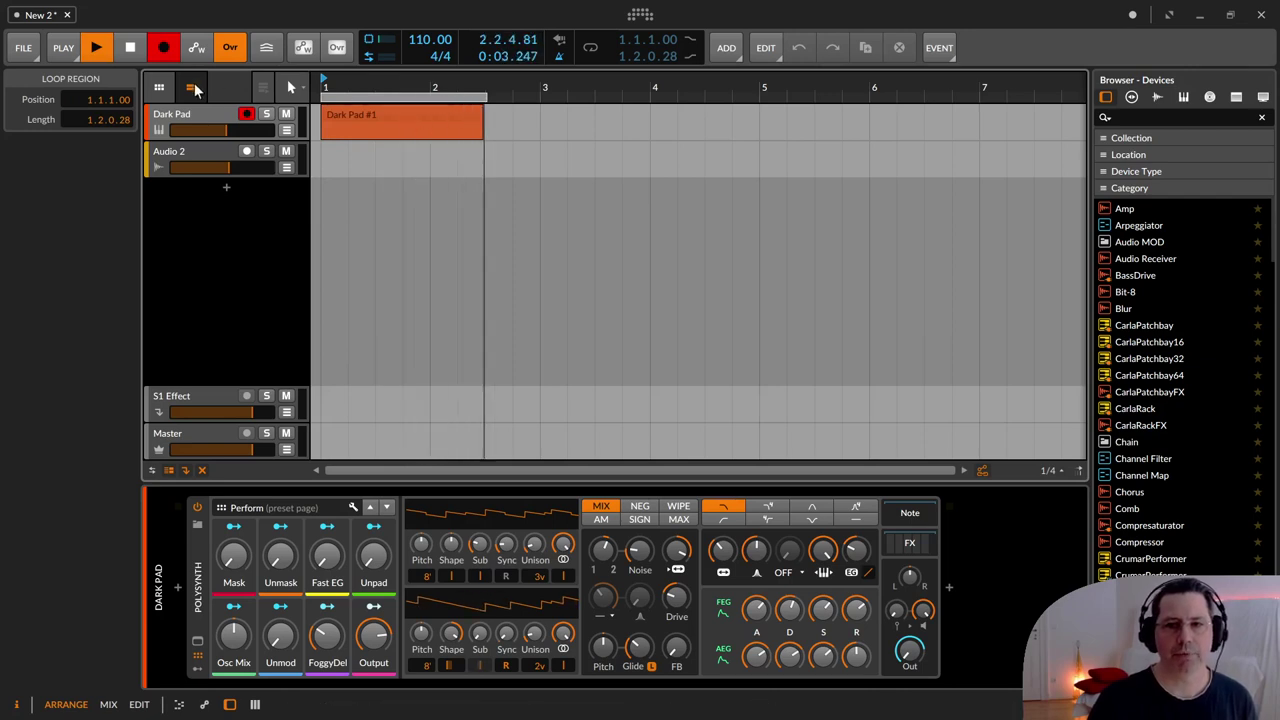
left_click(130, 47)
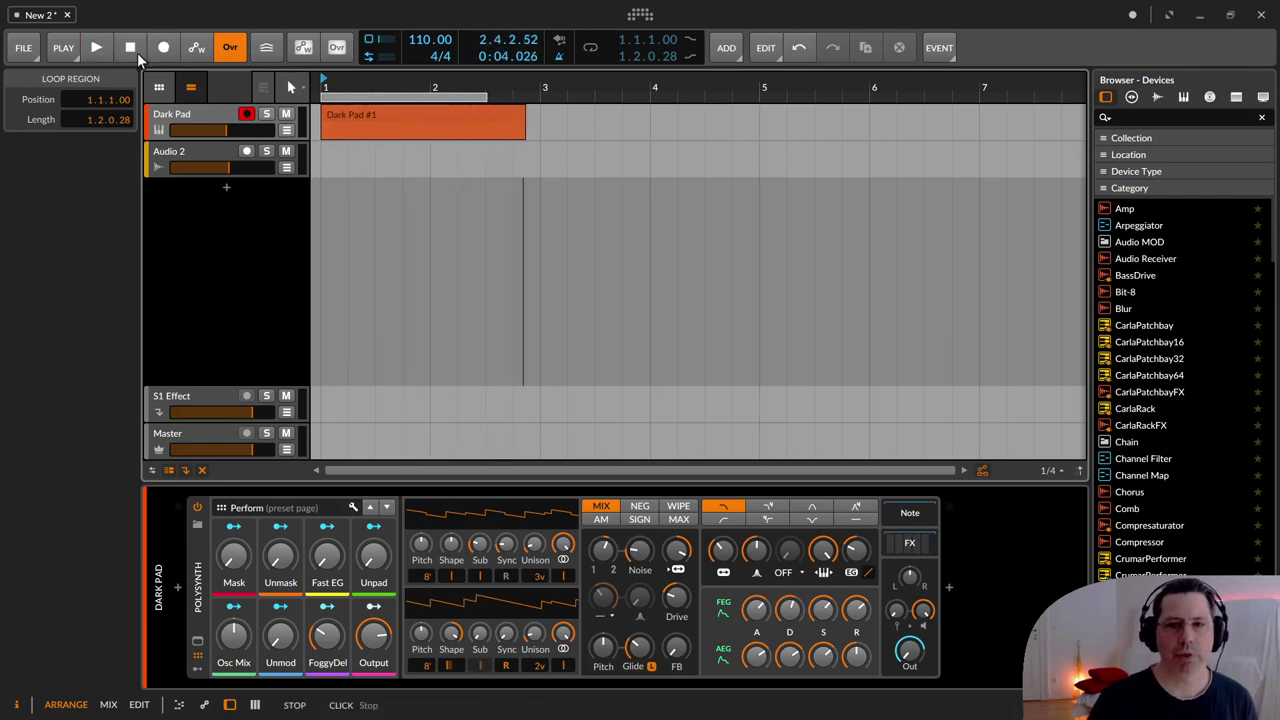
Delete the short take from the Dark Pad track, restore it with undo and delete it again.
left_click(358, 114)
key("Delete")
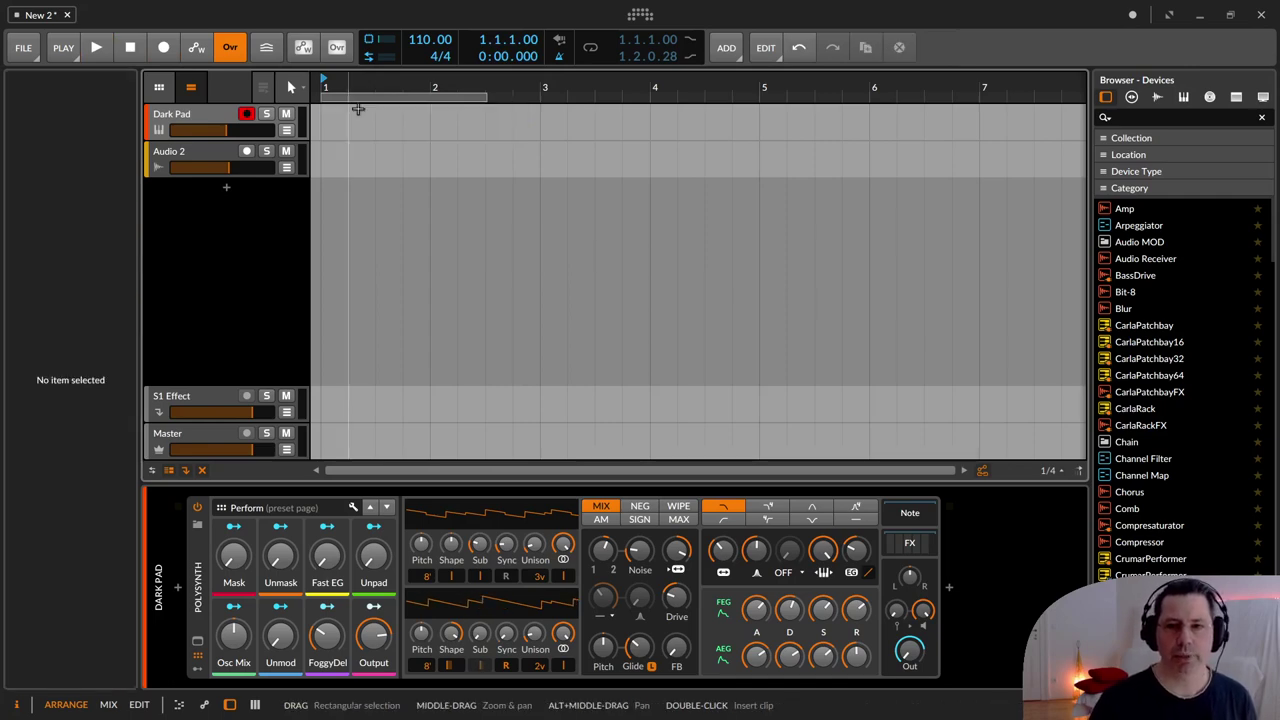
key("ctrl+z")
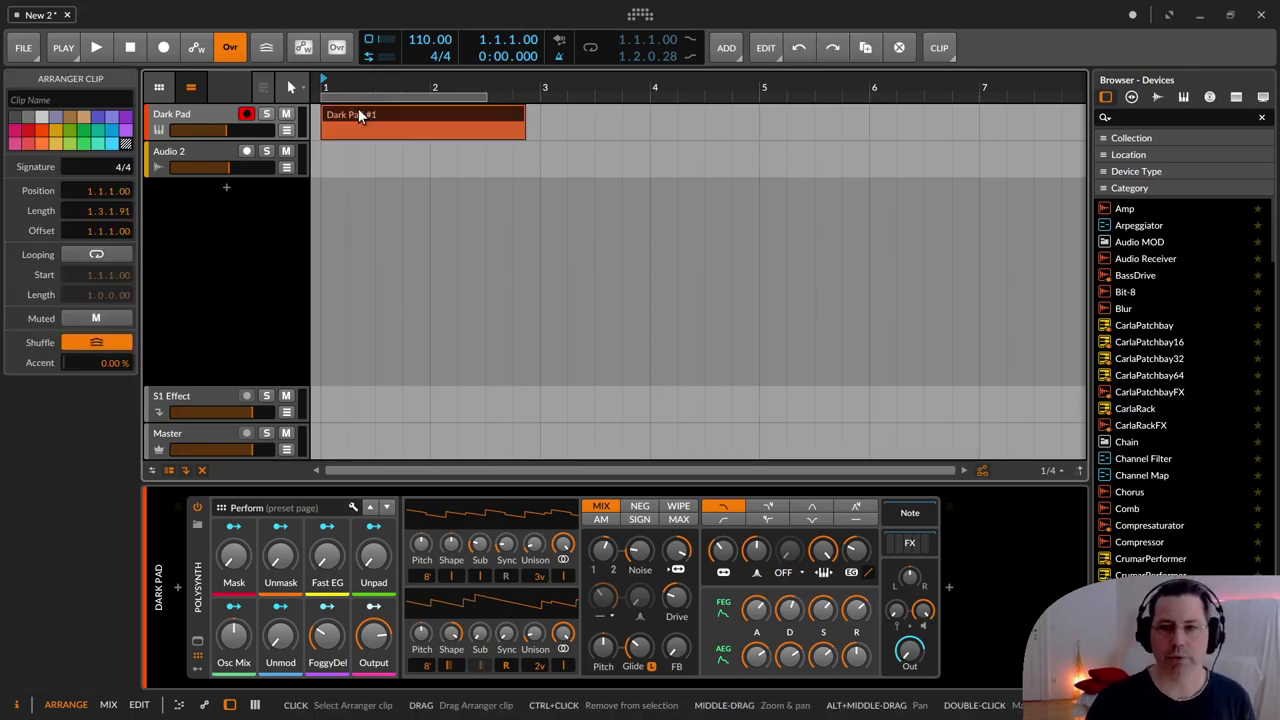
right_click(358, 114)
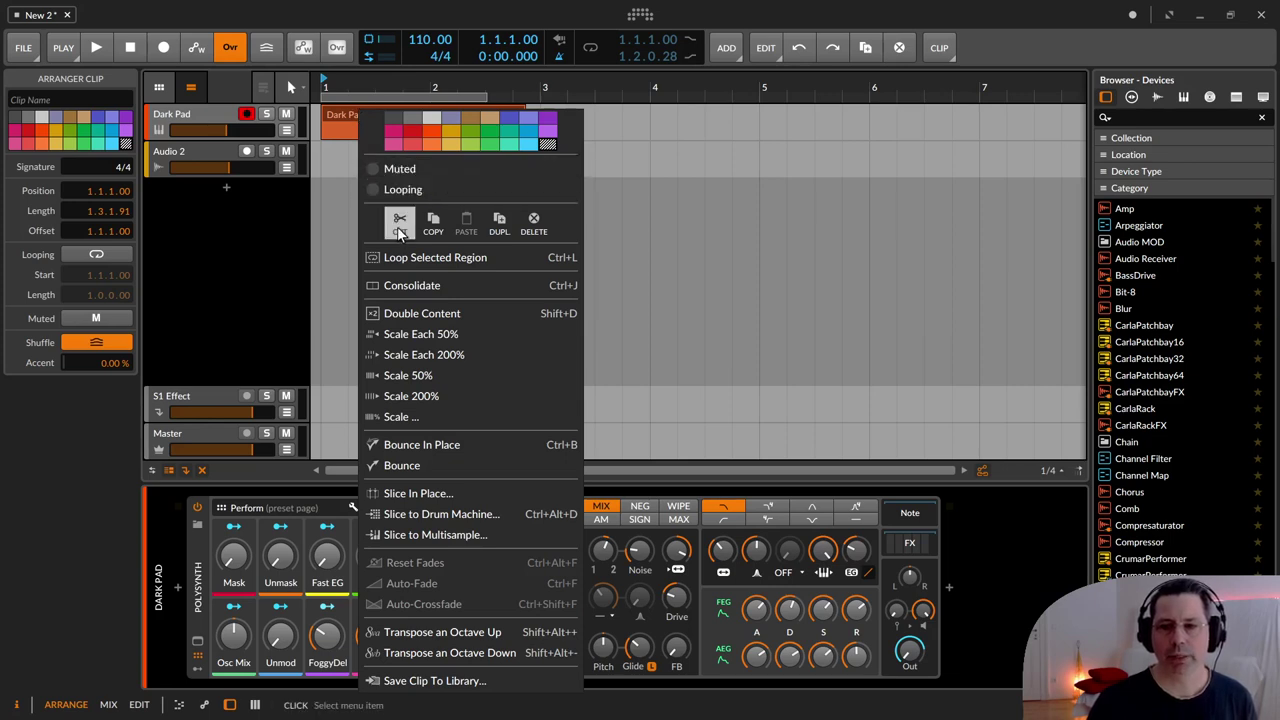
left_click(535, 232)
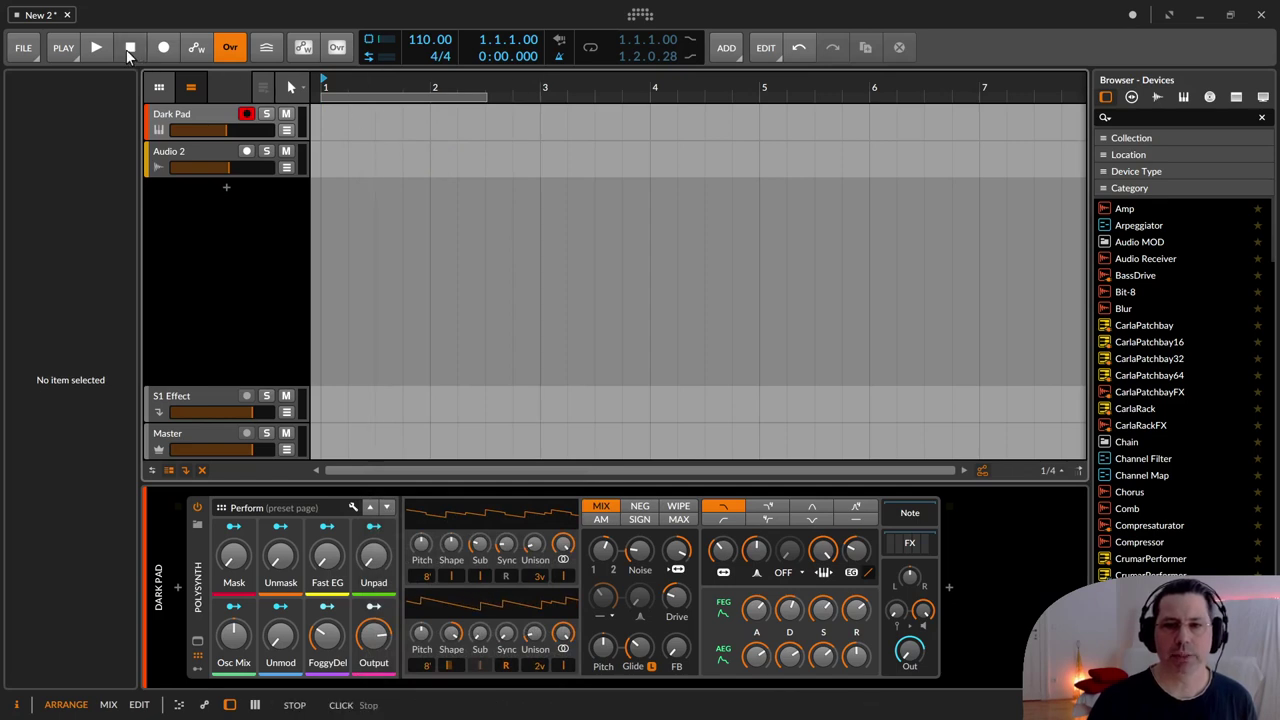
Record a pad performance on the Dark Pad track and trim the clip's end to exactly 8 bars at bar 9.
left_click(162, 48)
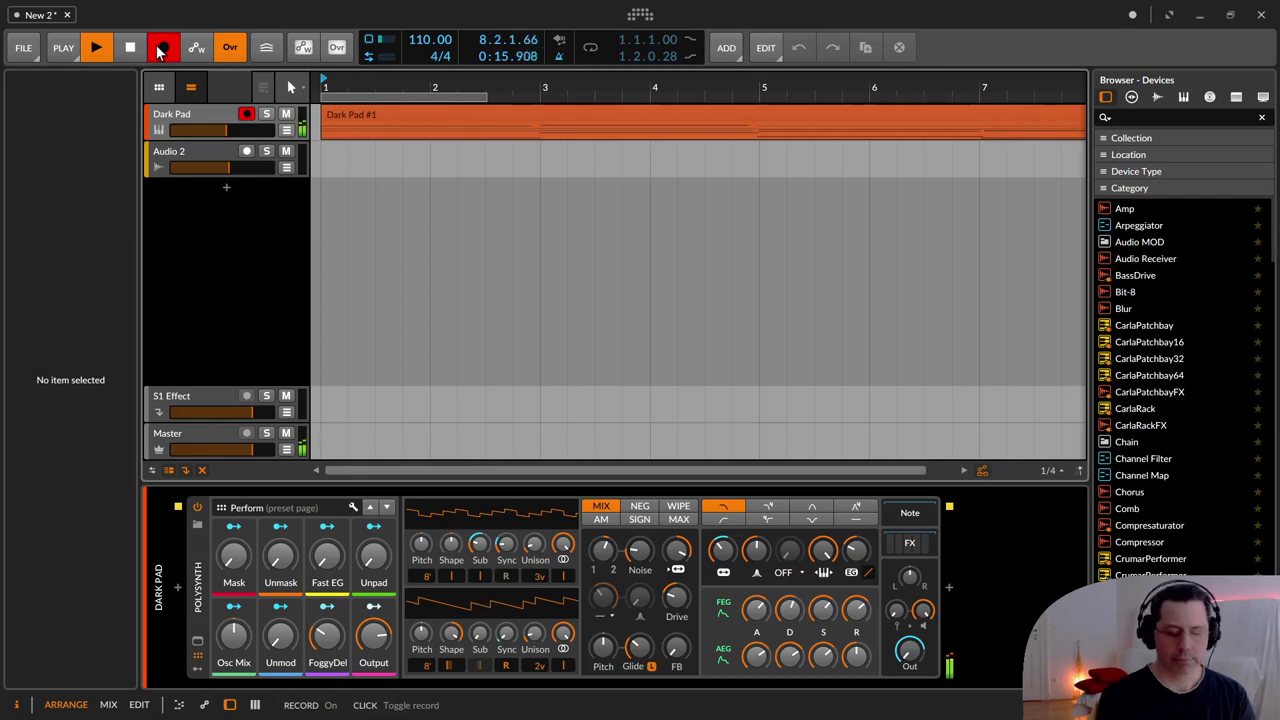
left_click(159, 52)
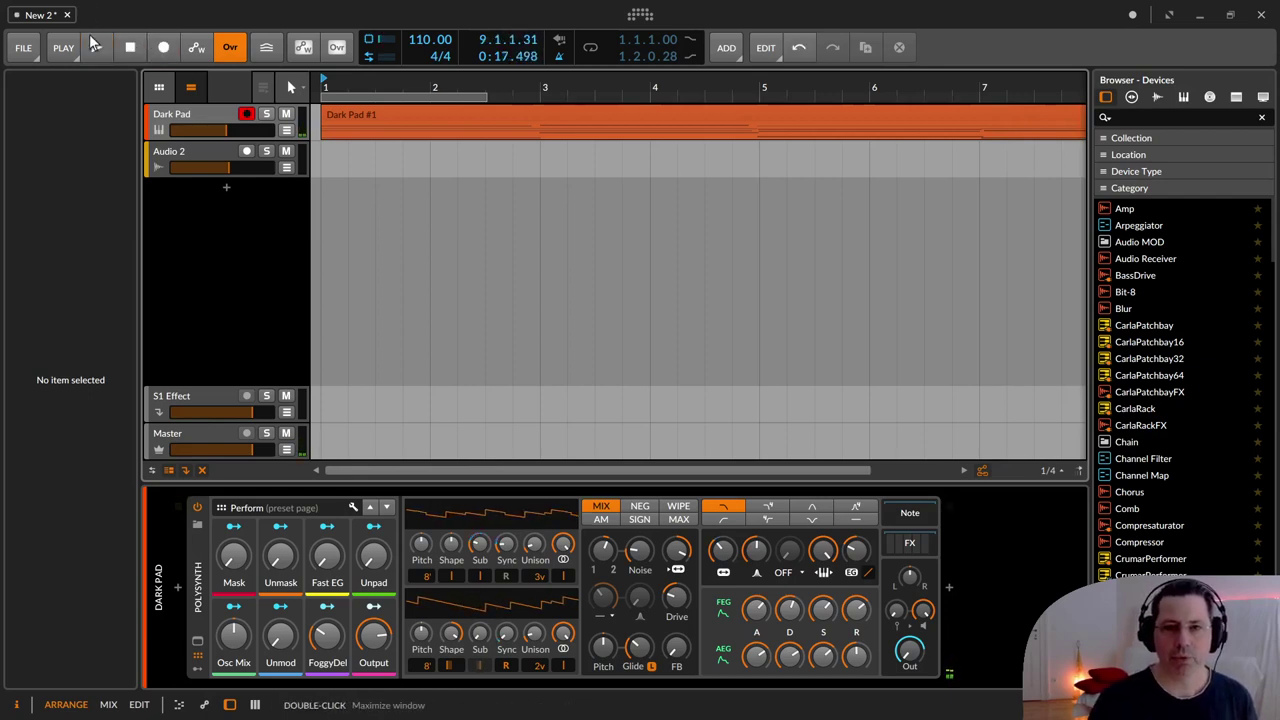
scroll(495, 198, "down", 4)
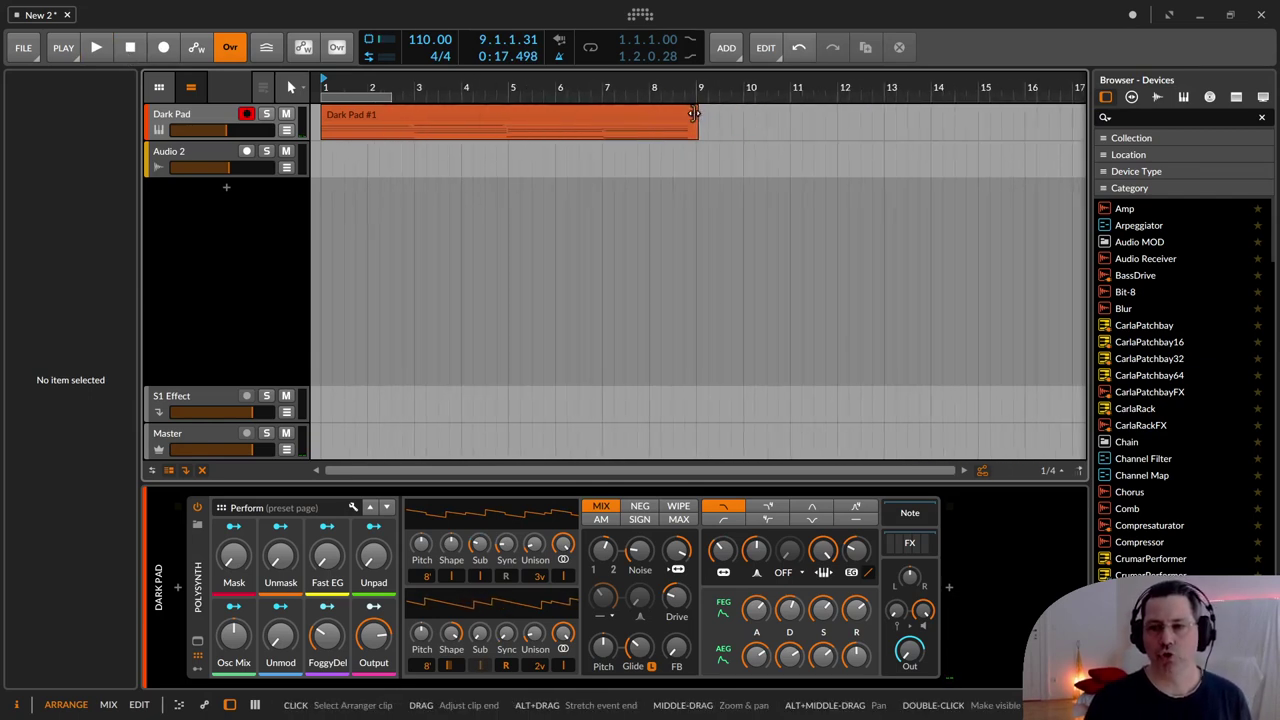
scroll(697, 117, "up", 8)
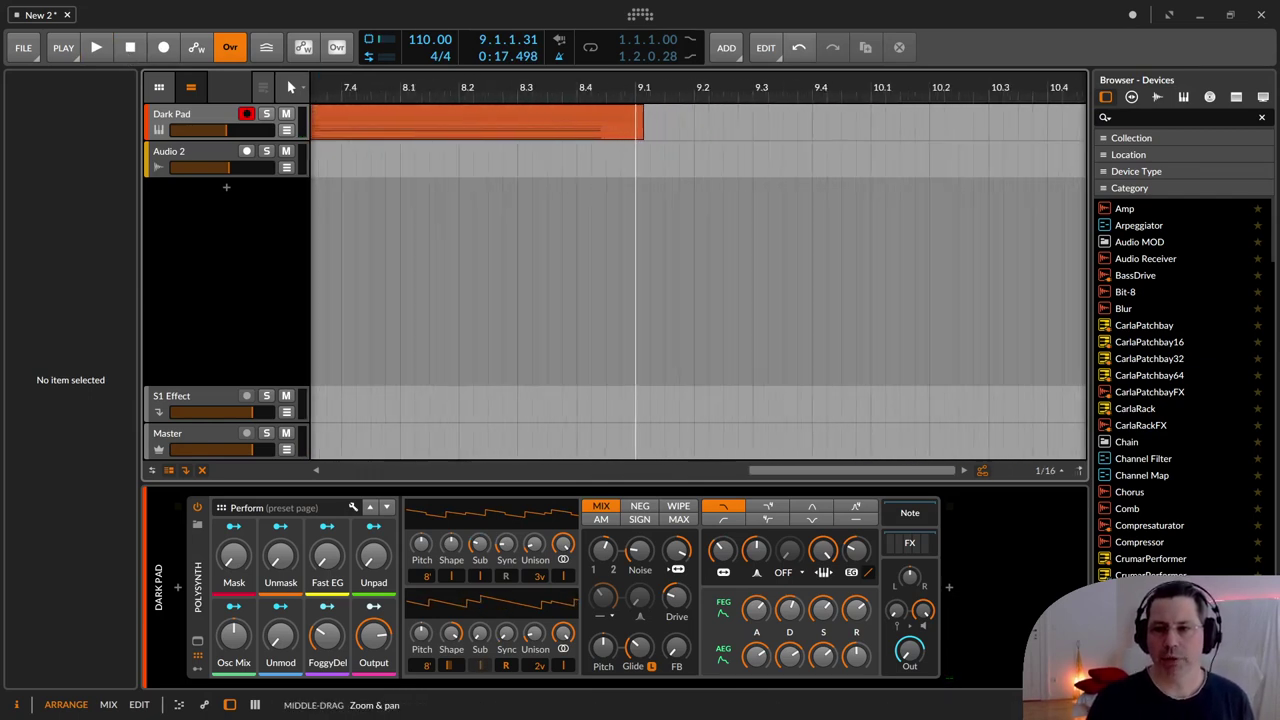
scroll(644, 117, "up", 5)
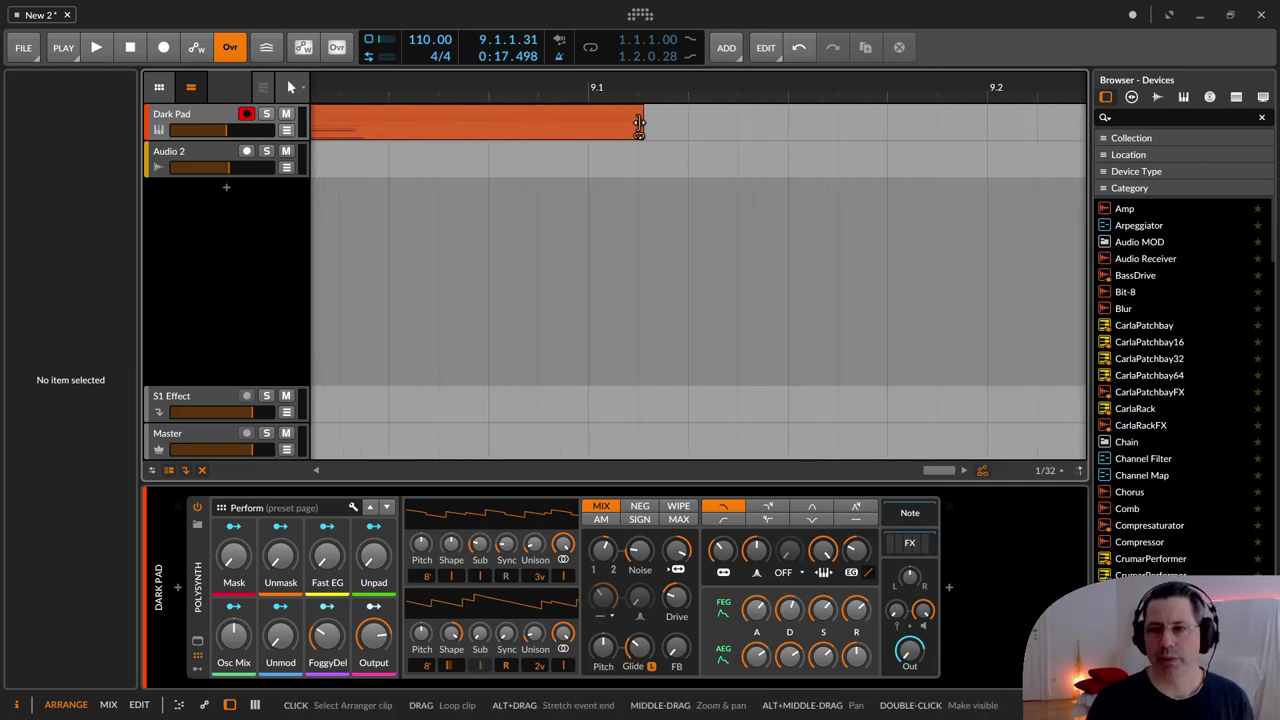
left_click(640, 114)
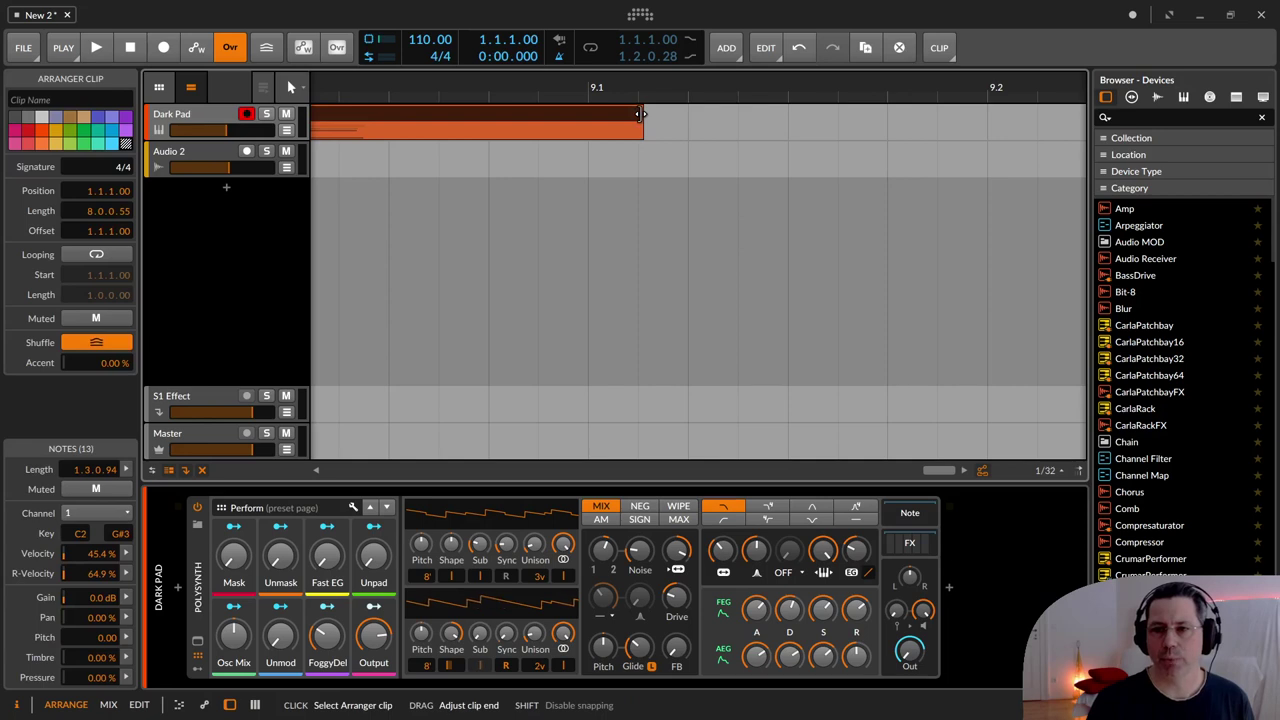
left_click_drag(640, 114, 589, 116)
scroll(428, 210, "down", 8)
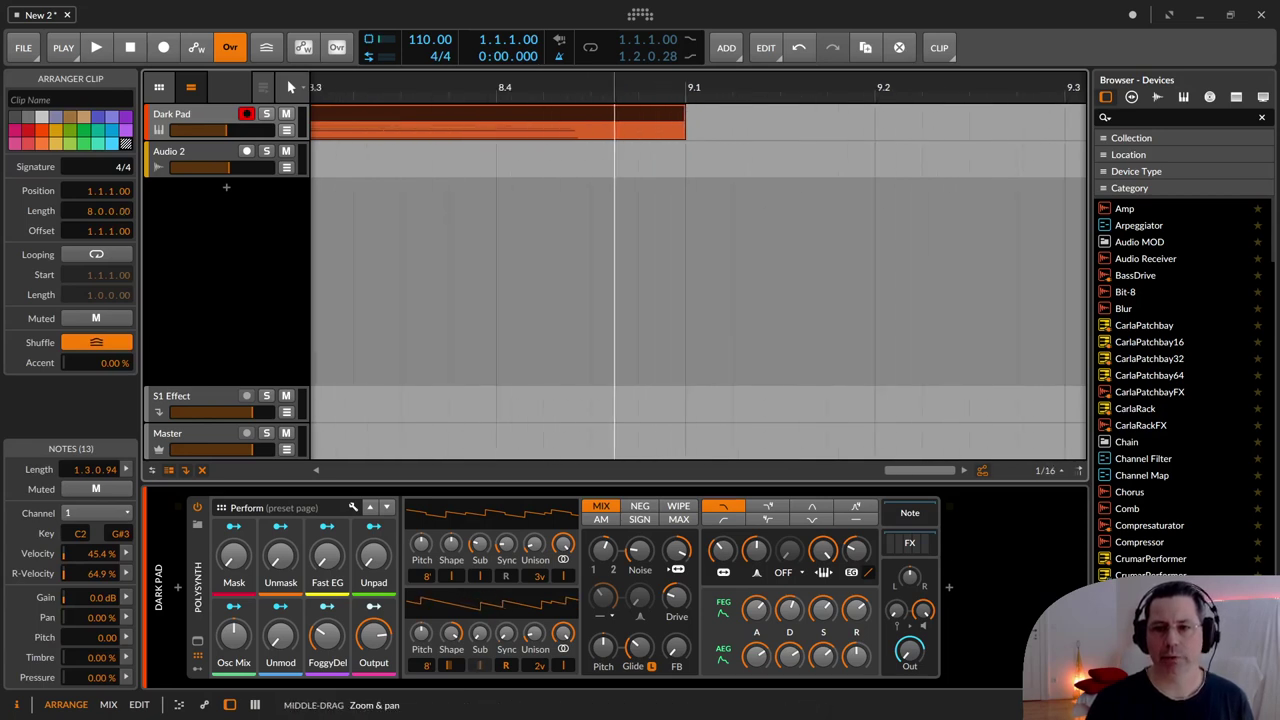
scroll(290, 87, "down", 5)
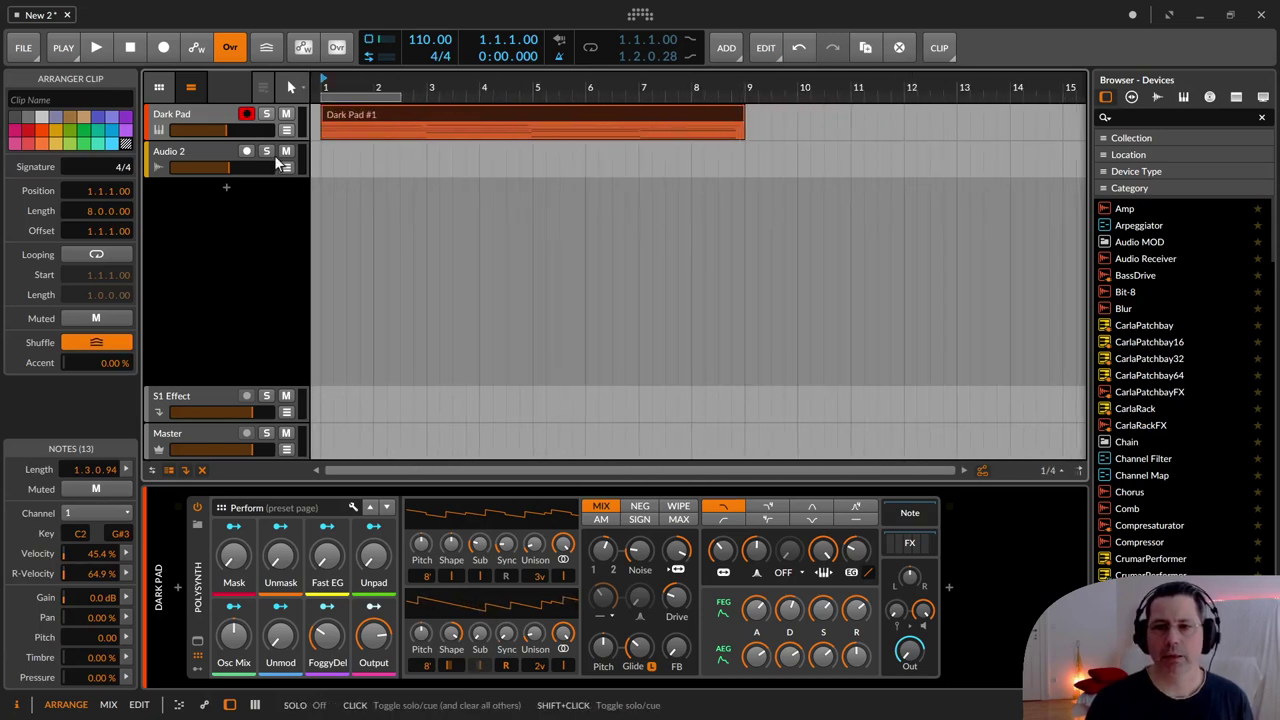
Extend the loop region over the full 8-bar Dark Pad clip and enable the arranger loop.
left_click(396, 91)
left_click_drag(396, 91, 748, 92)
left_click(589, 49)
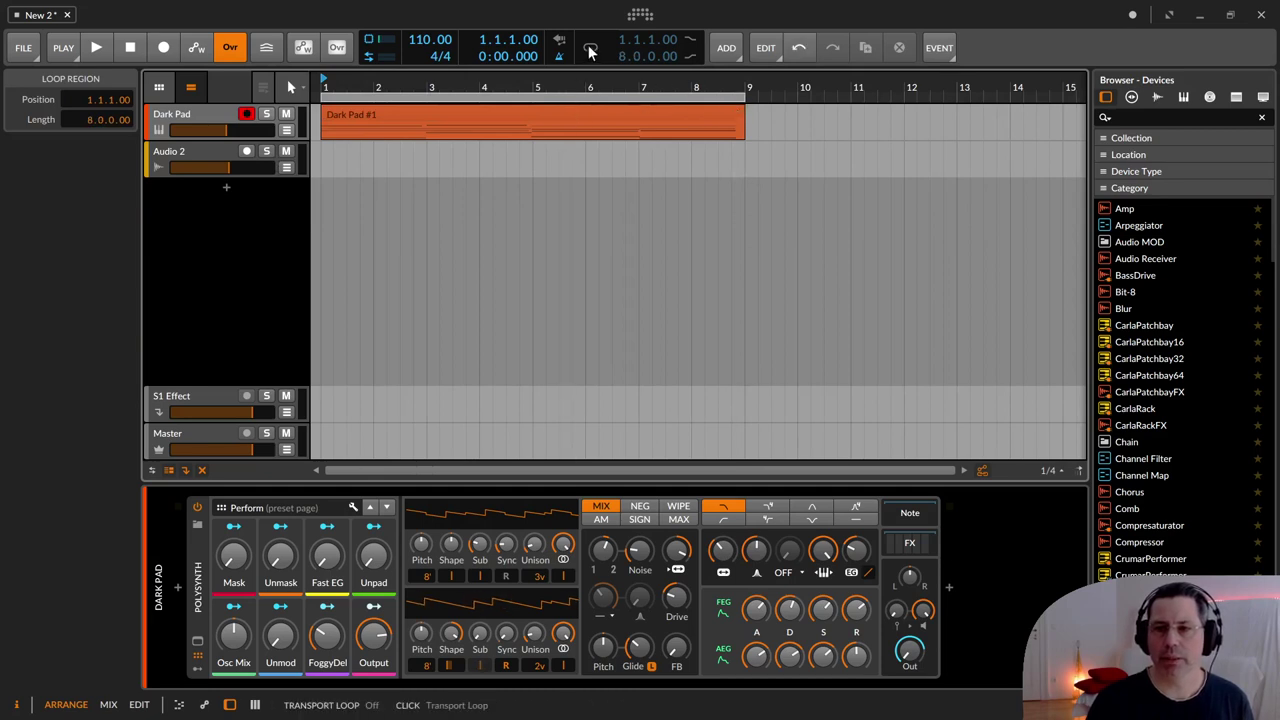
Play and stop the looped clip from bar 1, set the playback start to bar 3 and play from there.
key("space")
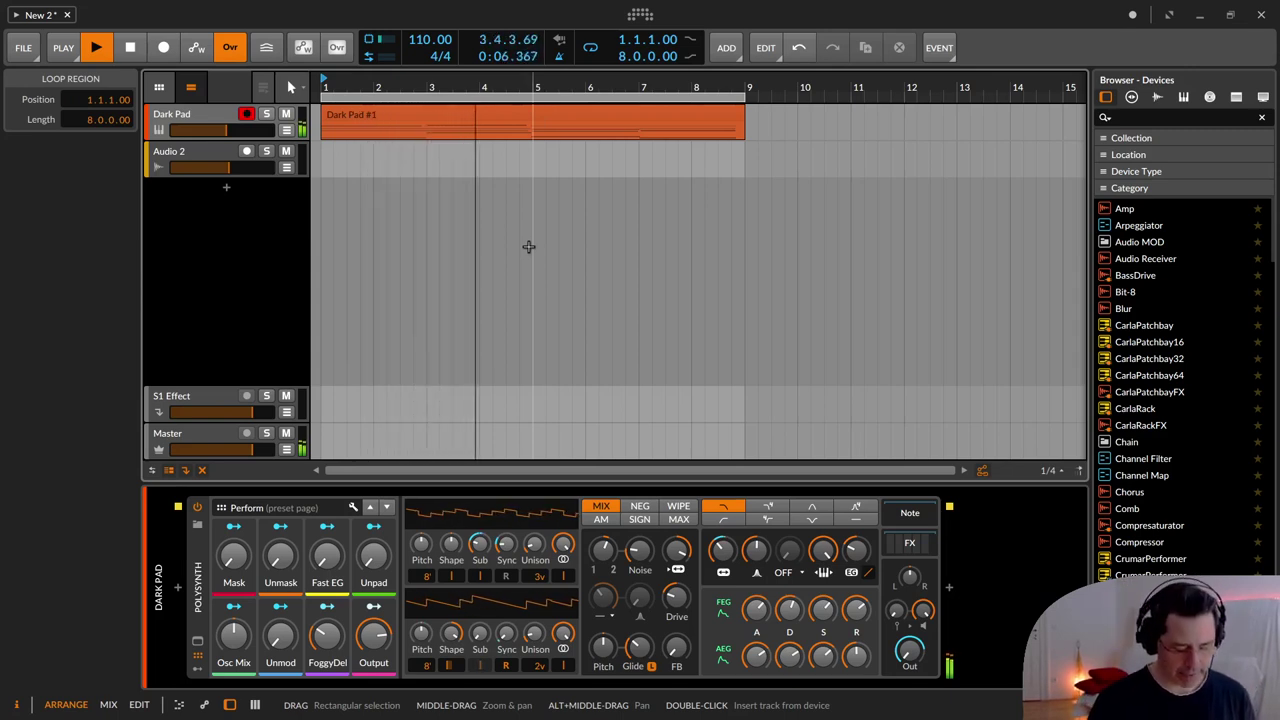
key("space")
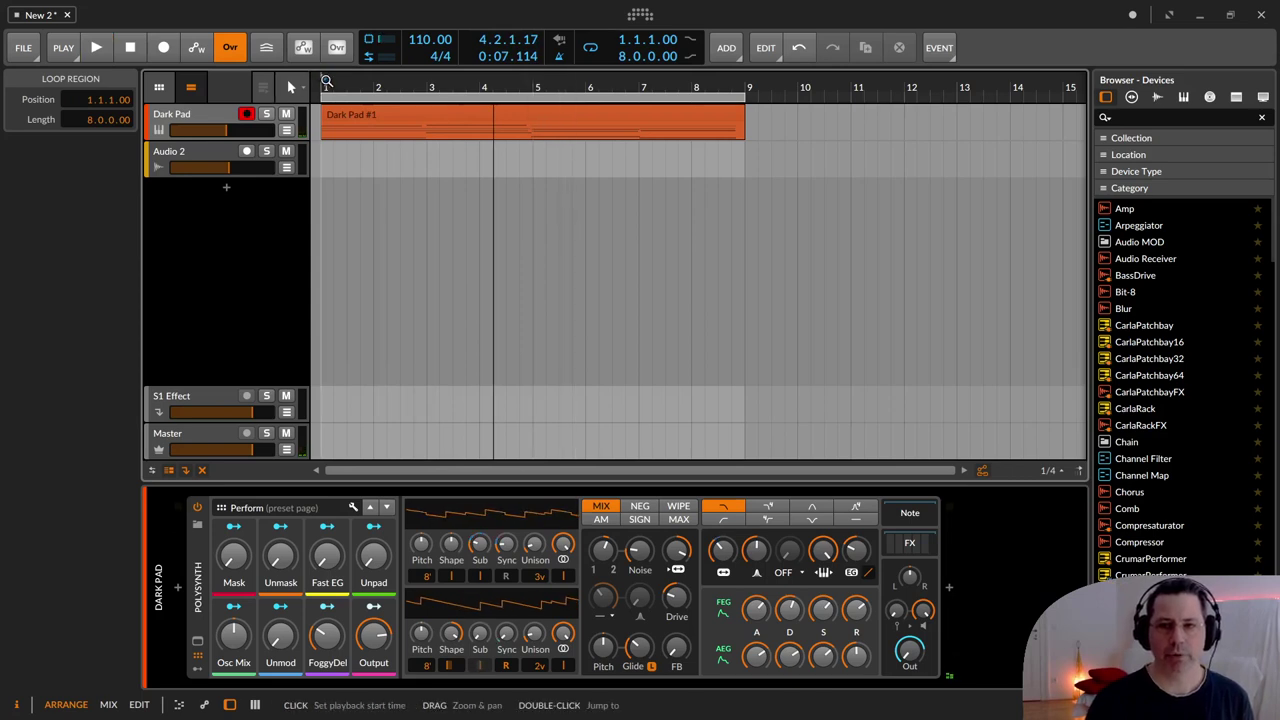
key("space")
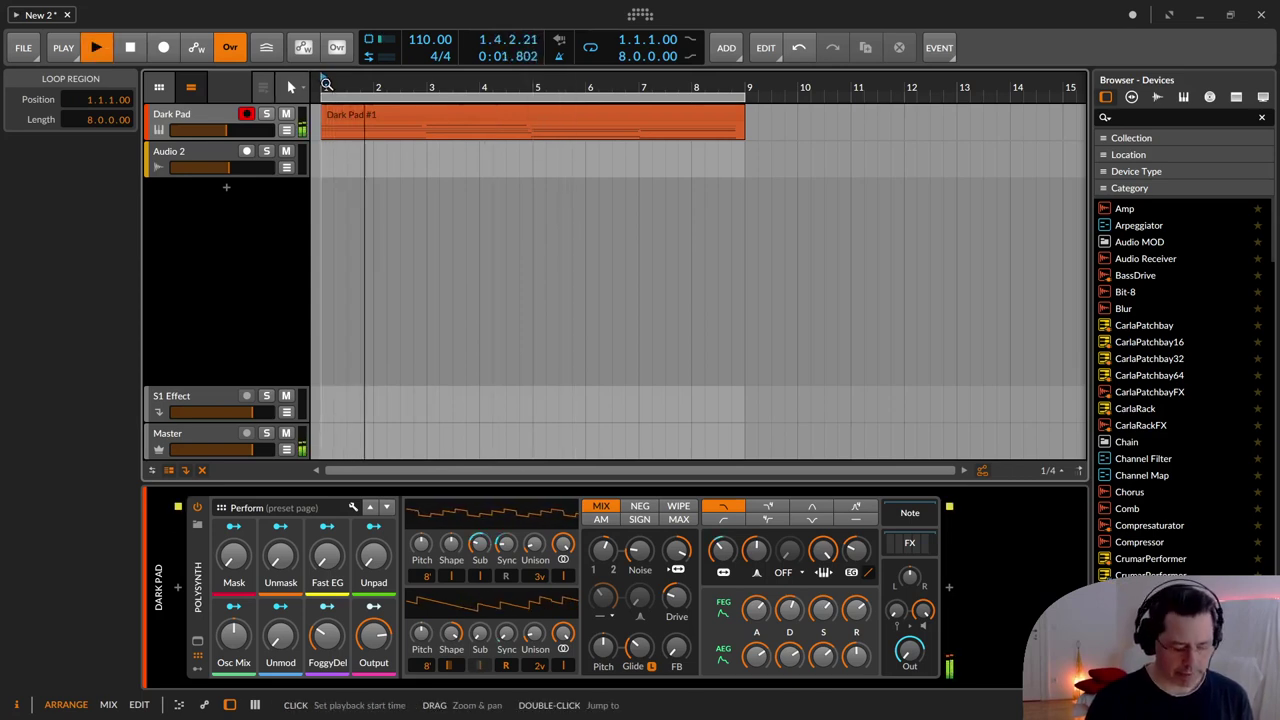
key("space")
key("space")
key("space")
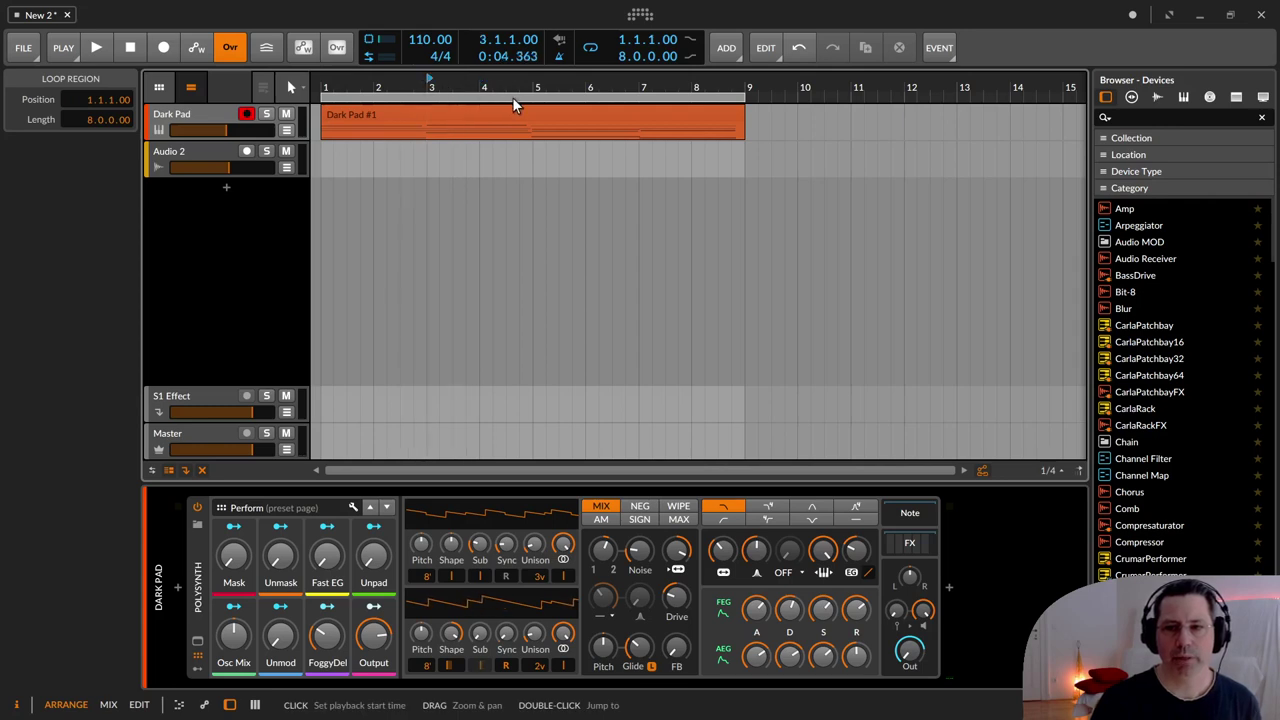
key("space")
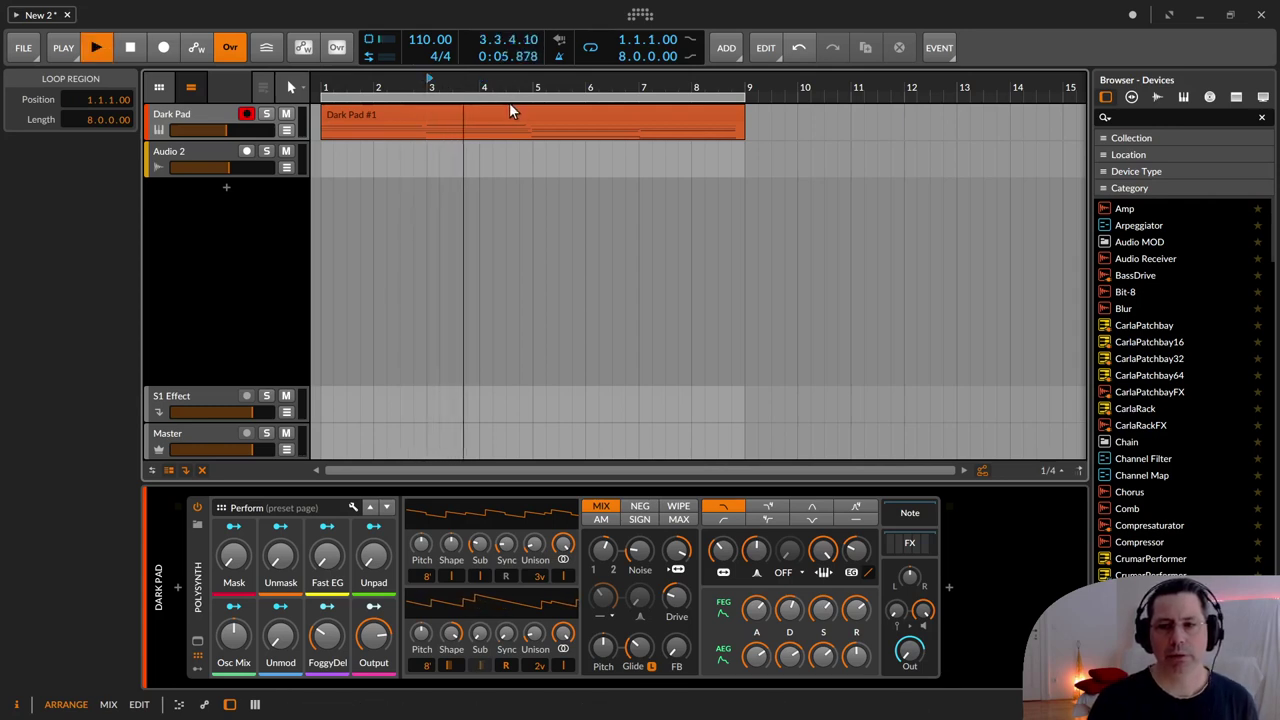
Stop playback, set the playback start just before bar 3 at 2.4.4.00 and play from there.
key("space")
scroll(415, 103, "up", 1)
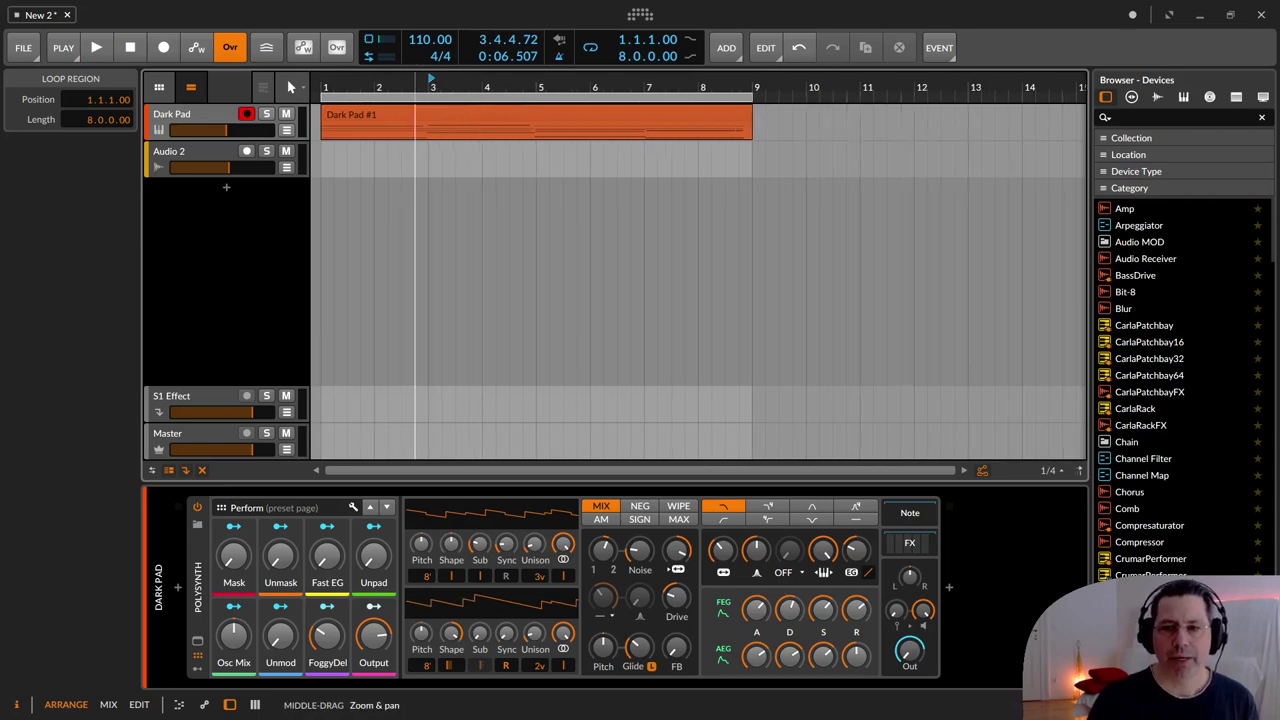
scroll(426, 103, "up", 8)
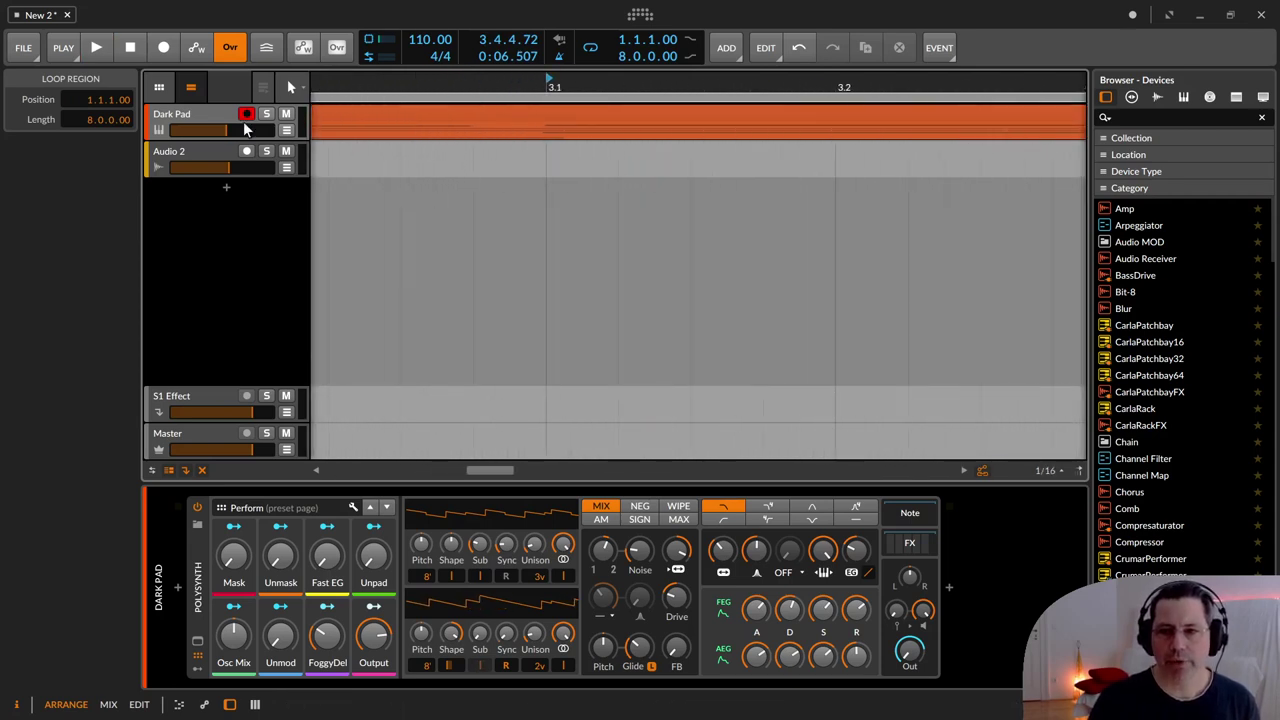
left_click(523, 81)
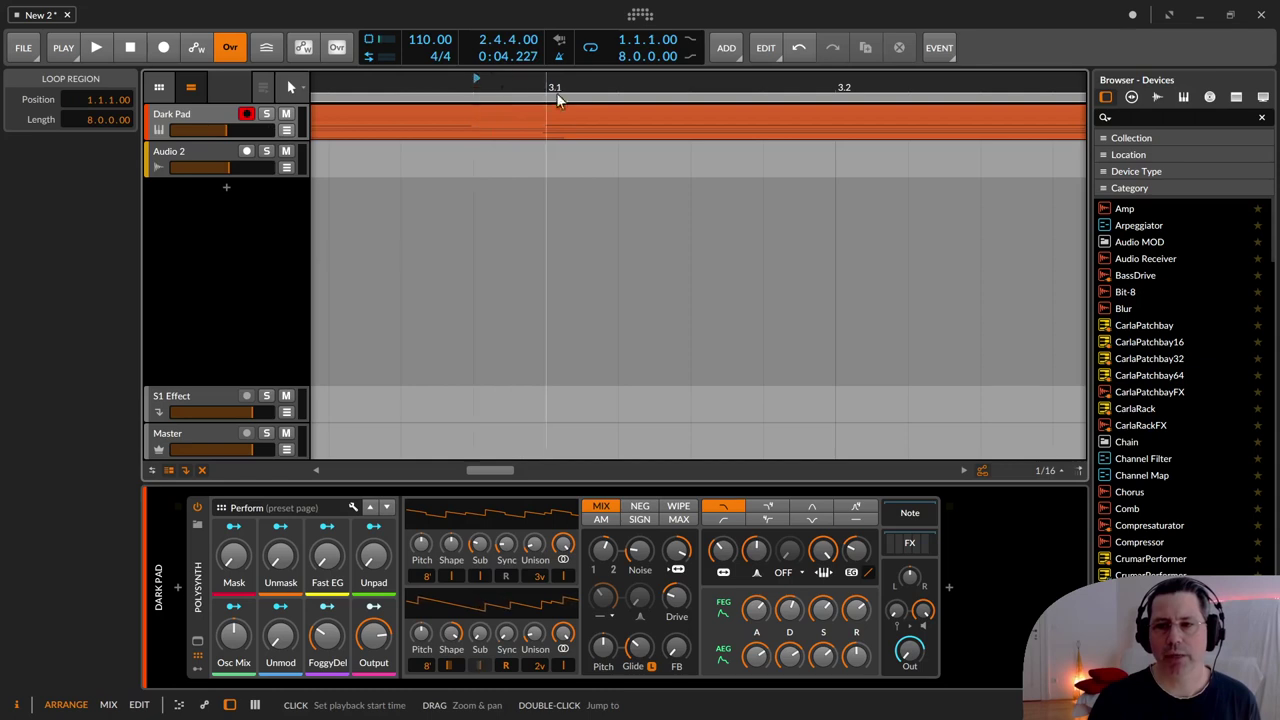
key("space")
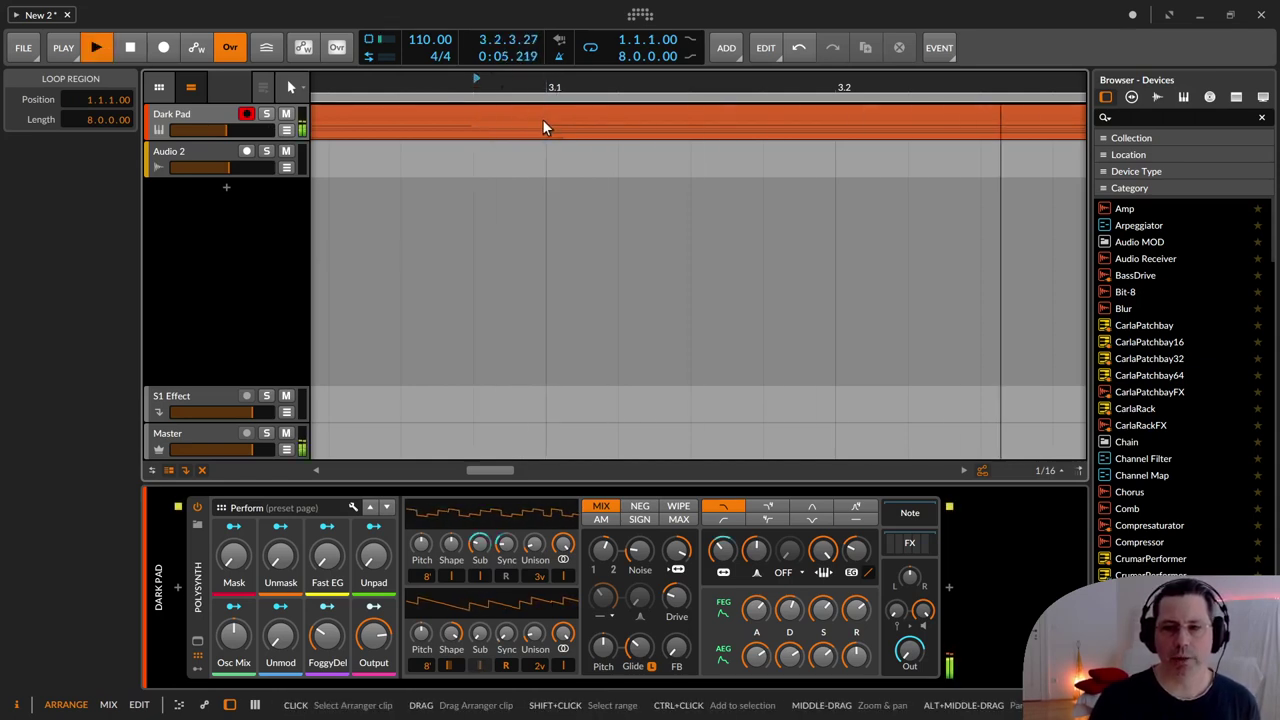
Stop playback and reset the playback position to bar 1.
scroll(542, 119, "down", 5)
scroll(591, 119, "down", 6)
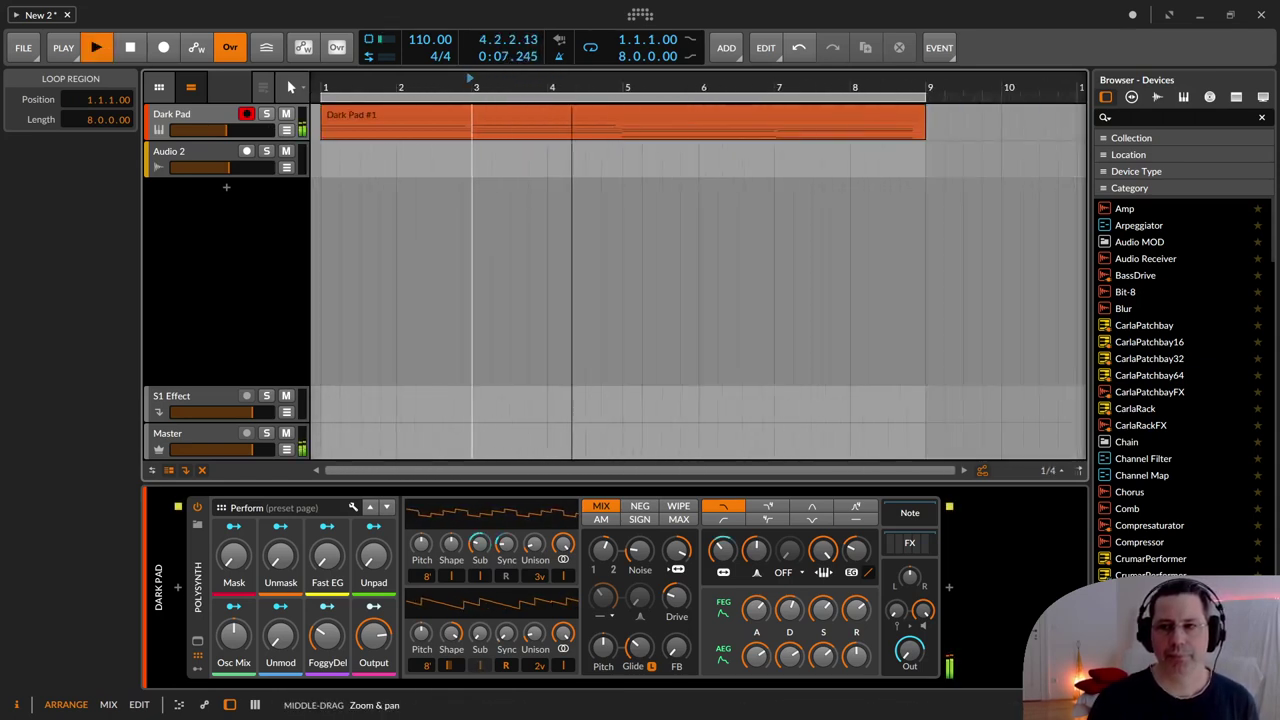
key("space")
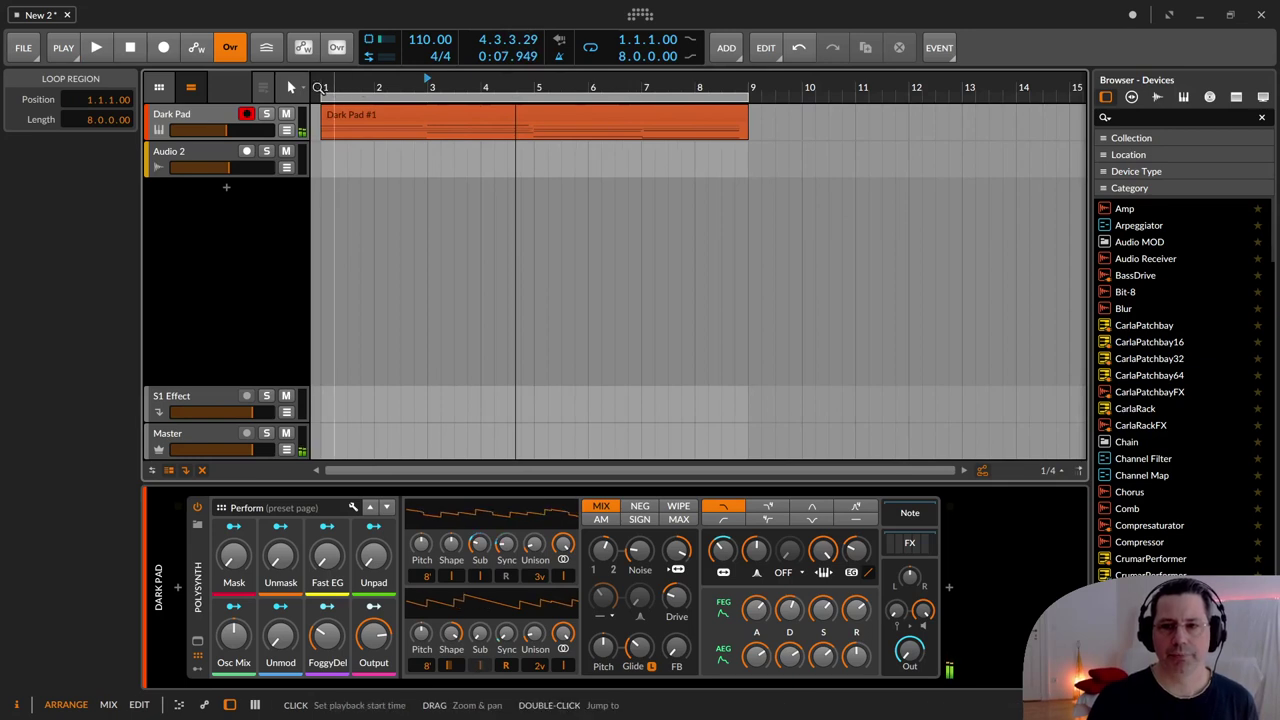
left_click(130, 48)
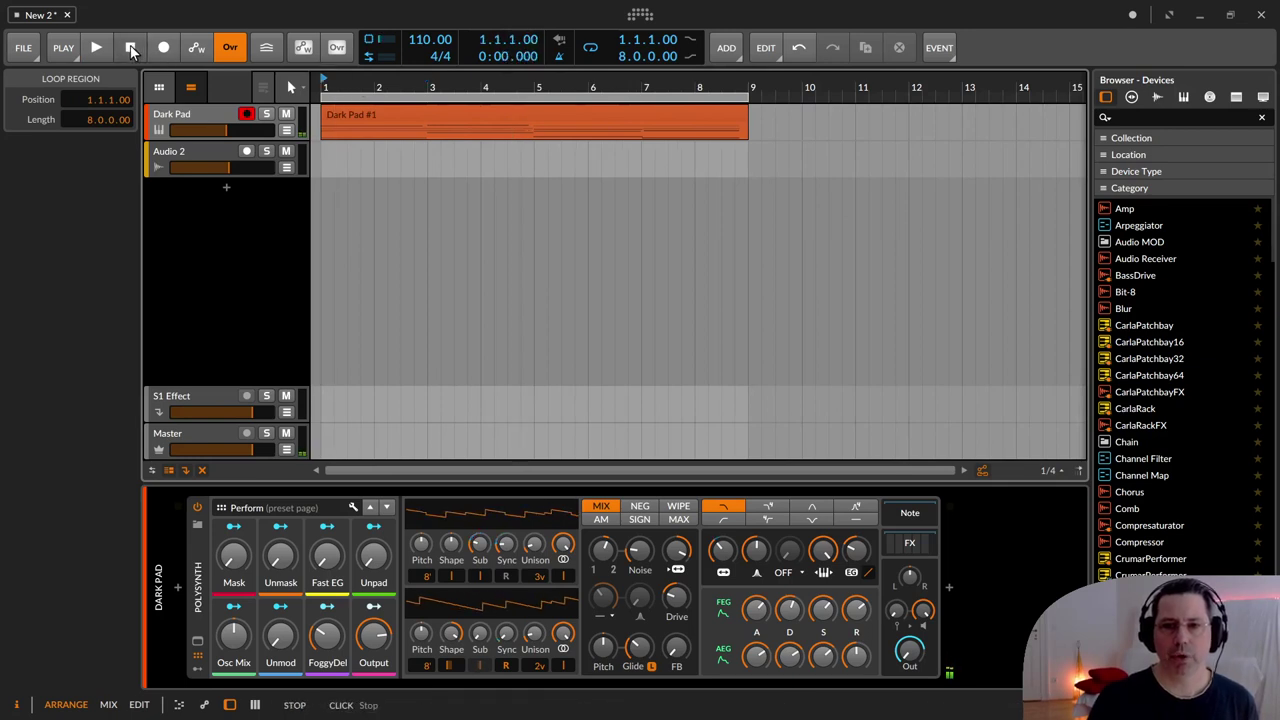
Open the Dark Pad clip's notes in the note editor.
left_click(348, 116)
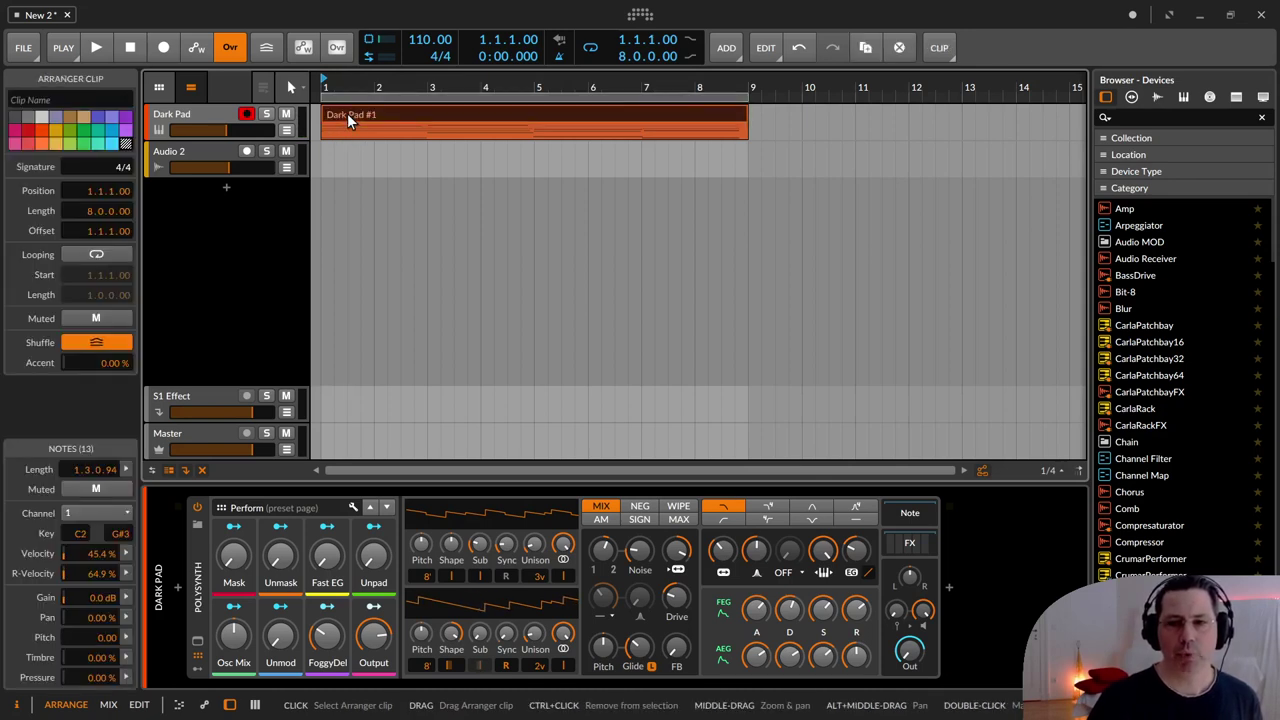
double_click(360, 114)
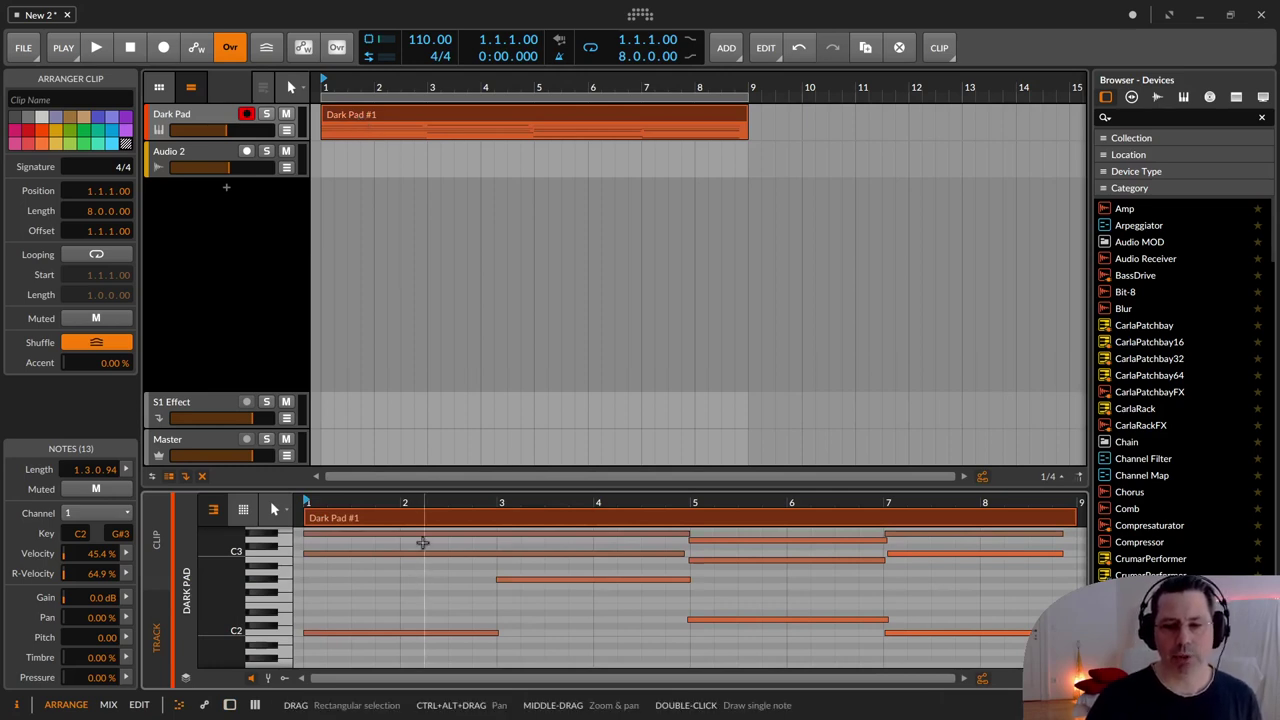
scroll(417, 114, "up", 3)
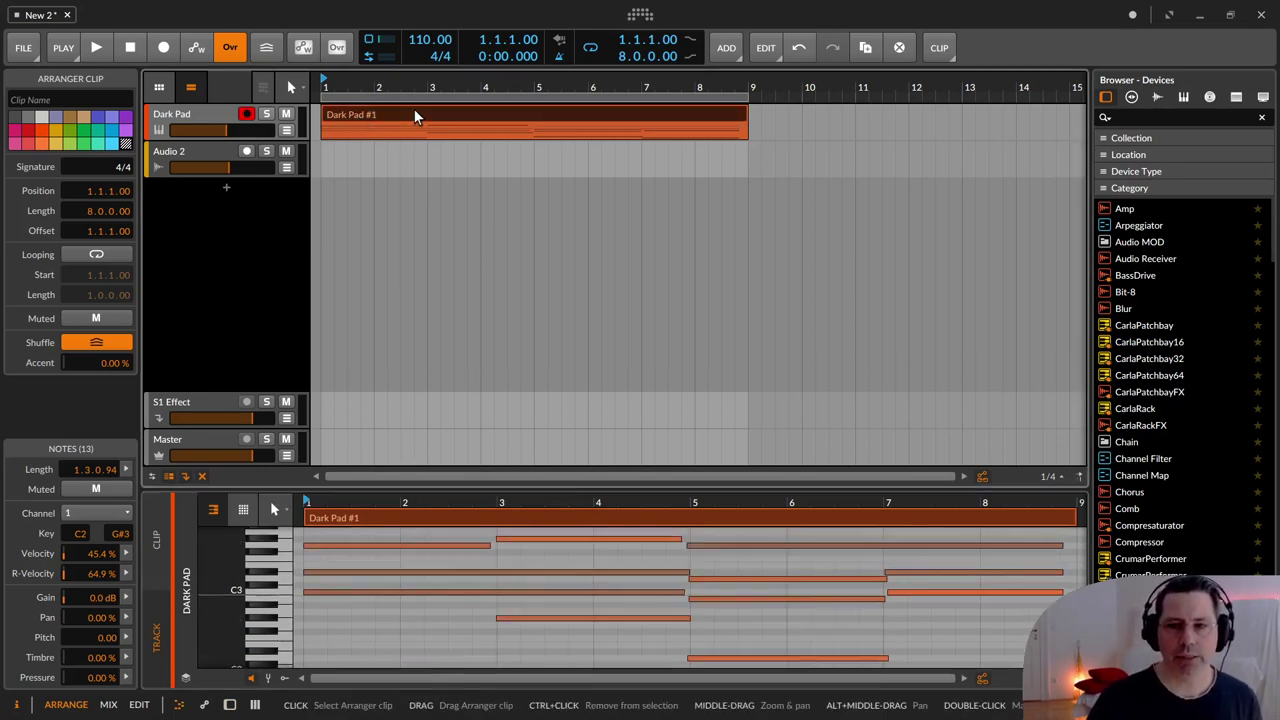
Switch from the clip's notes to the Polysynth device view and back to the note editor.
left_click(230, 705)
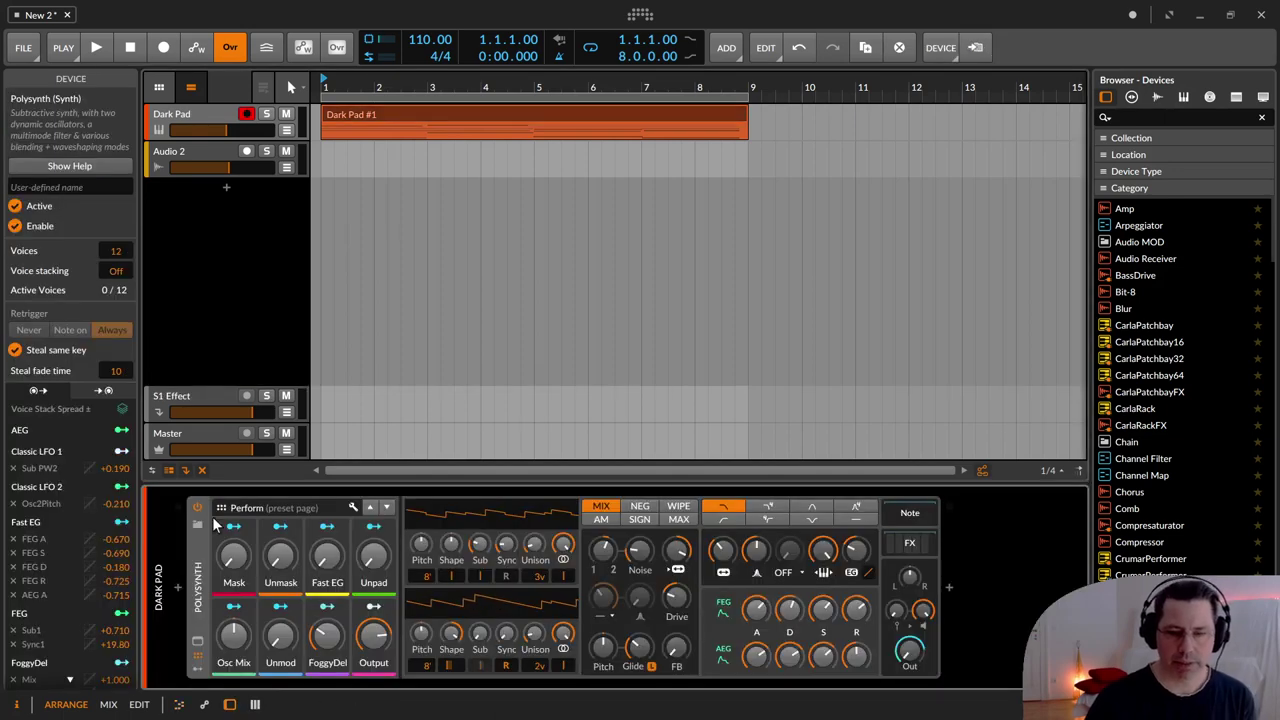
left_click(180, 706)
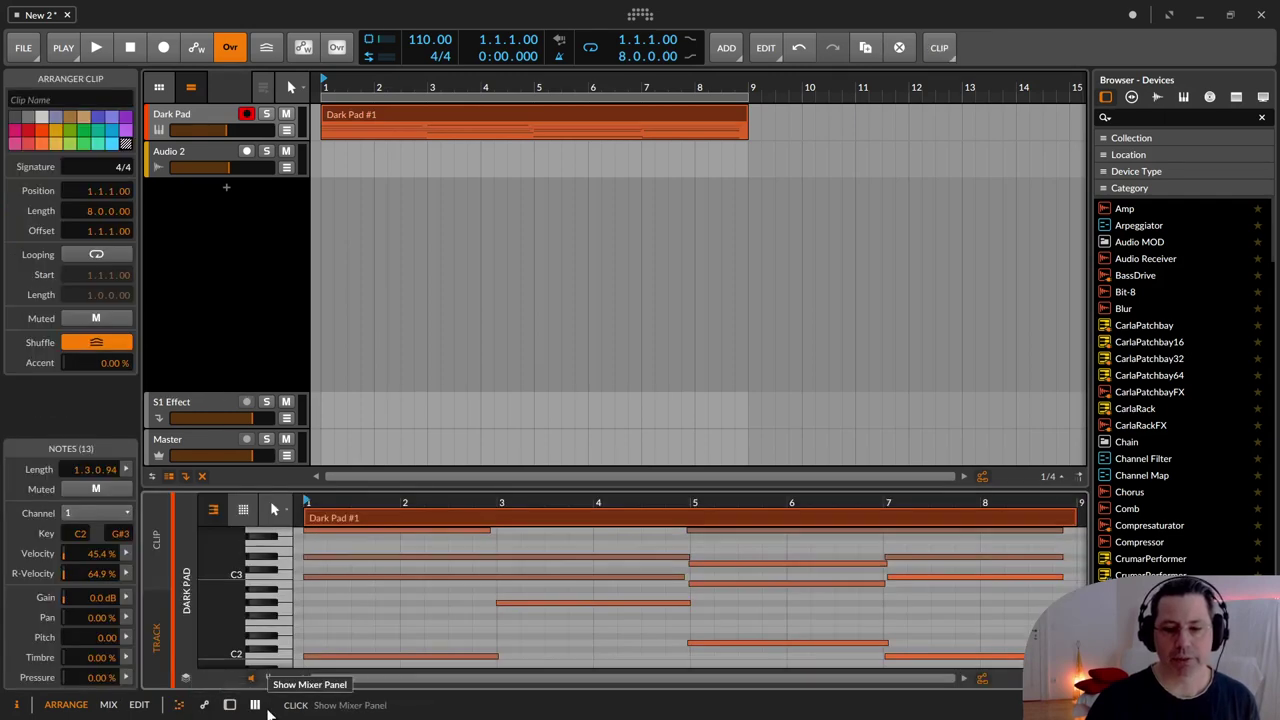
left_click(398, 112)
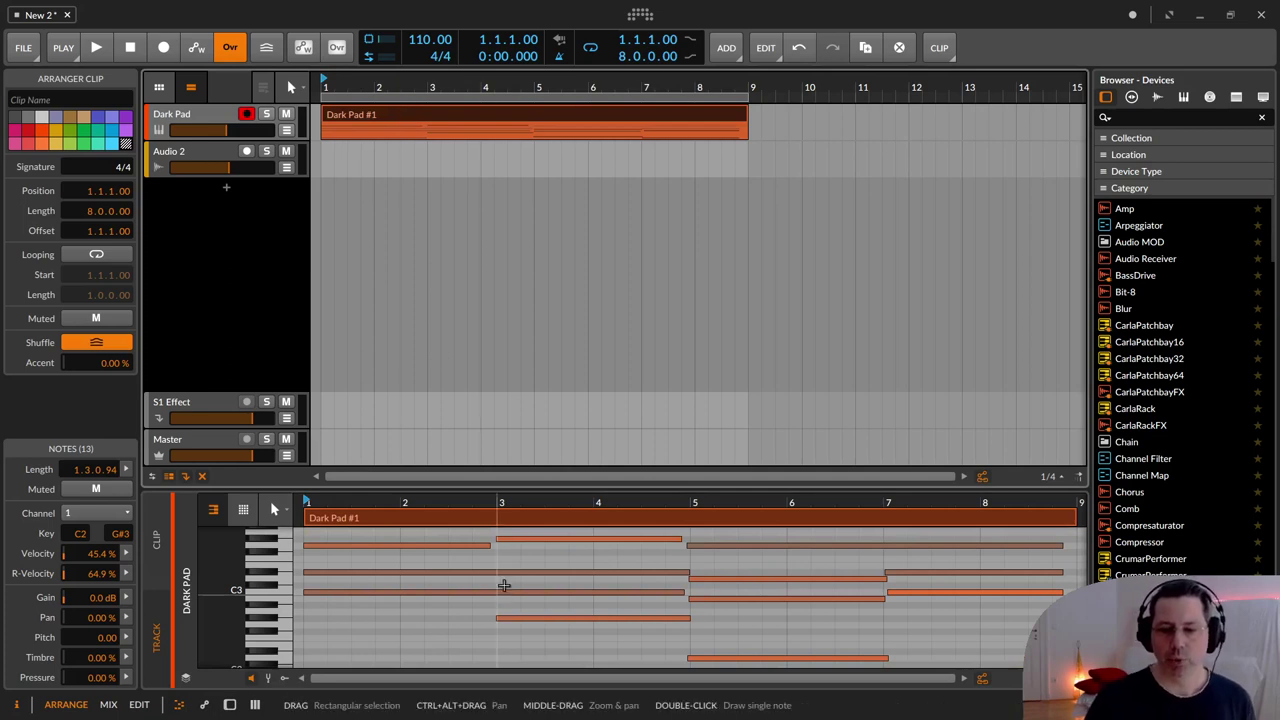
Enlarge the note rows and expand the note editor's height over the arranger.
key("minus")
key("minus")
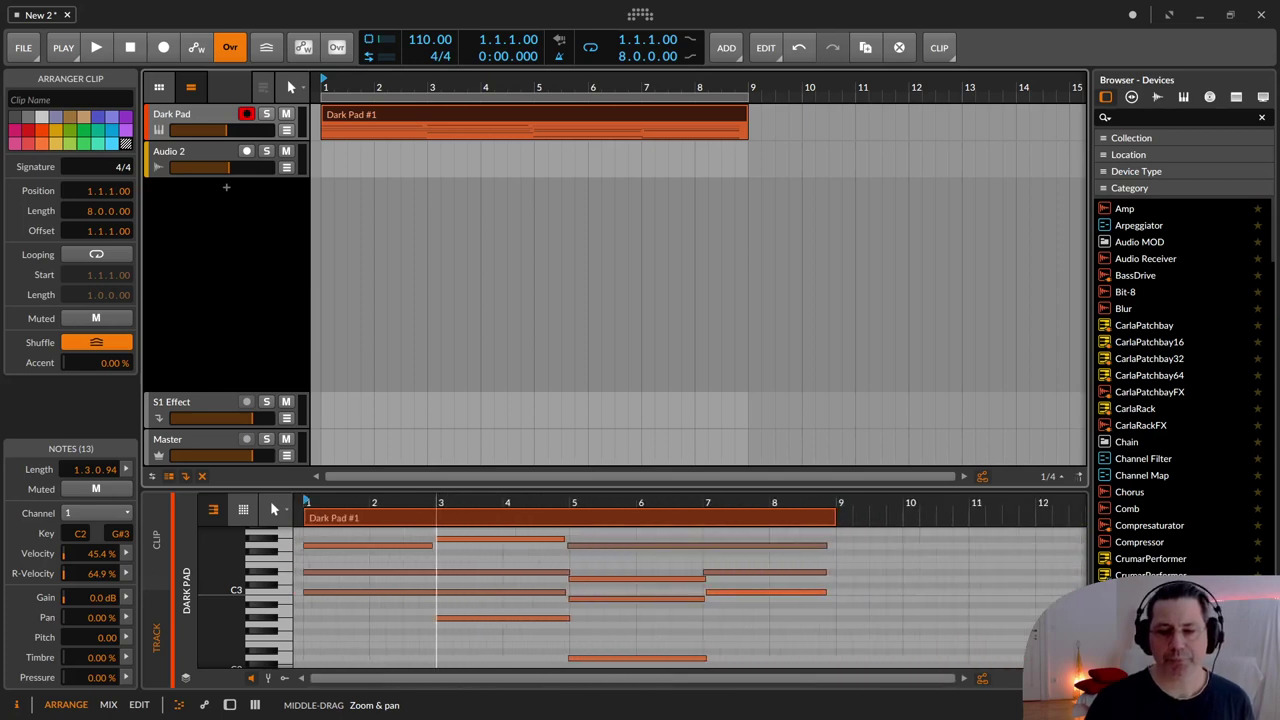
key("plus")
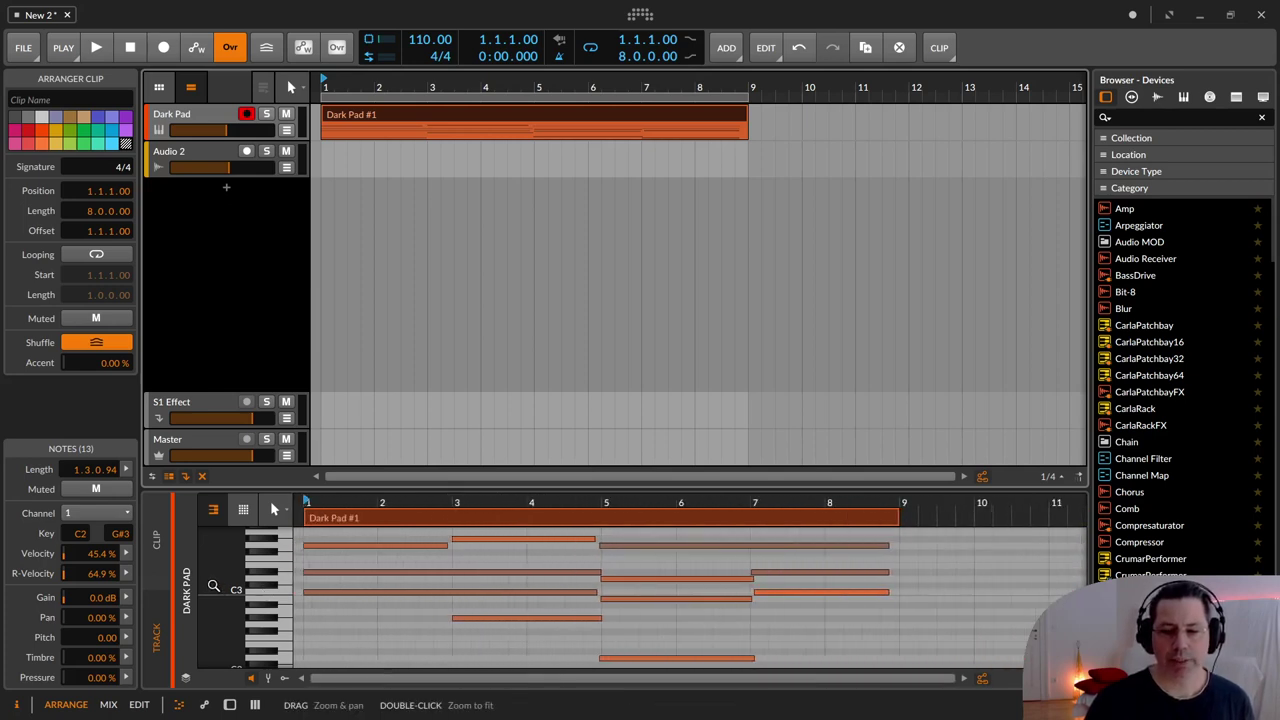
mouse_move(240, 589)
left_mouse_down()
mouse_move(240, 609)
mouse_move(240, 594)
left_mouse_up()
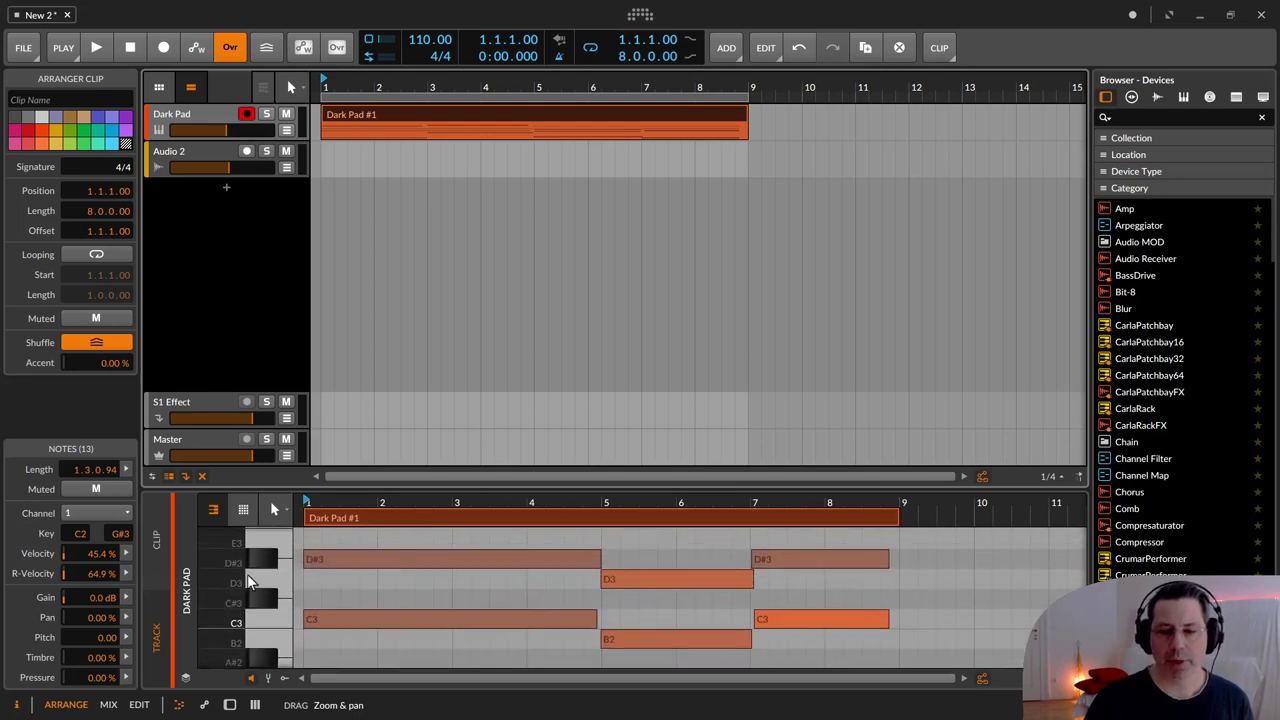
left_click_drag(282, 486, 276, 277)
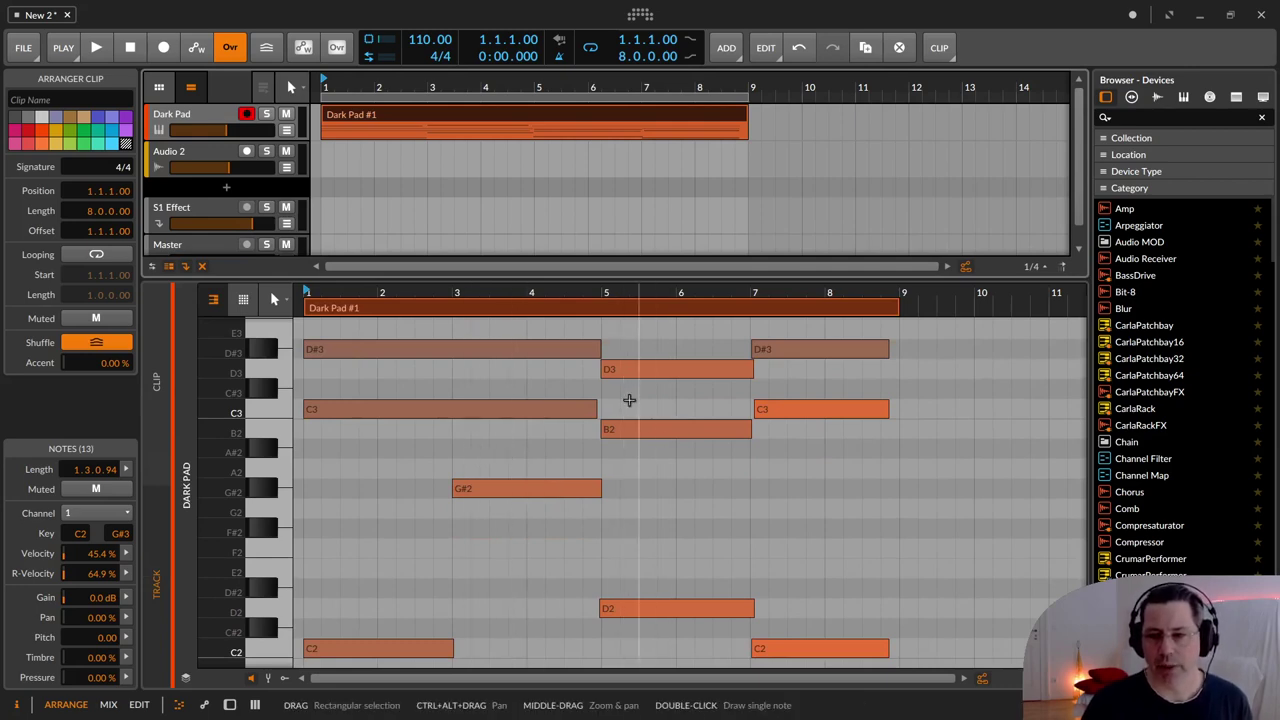
Adjust the starts of the D3, B2 and D2 notes near bar 5 to exactly 5.1.1.00.
scroll(629, 400, "up", 5)
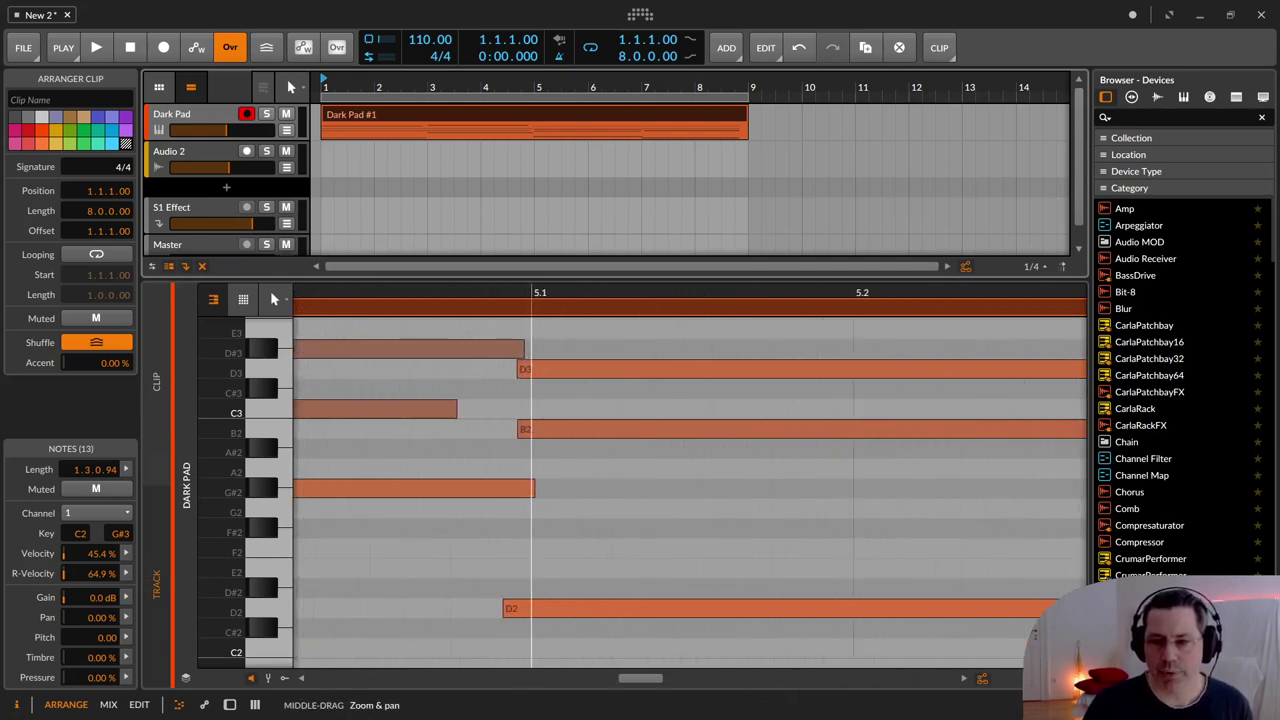
scroll(531, 300, "up", 1)
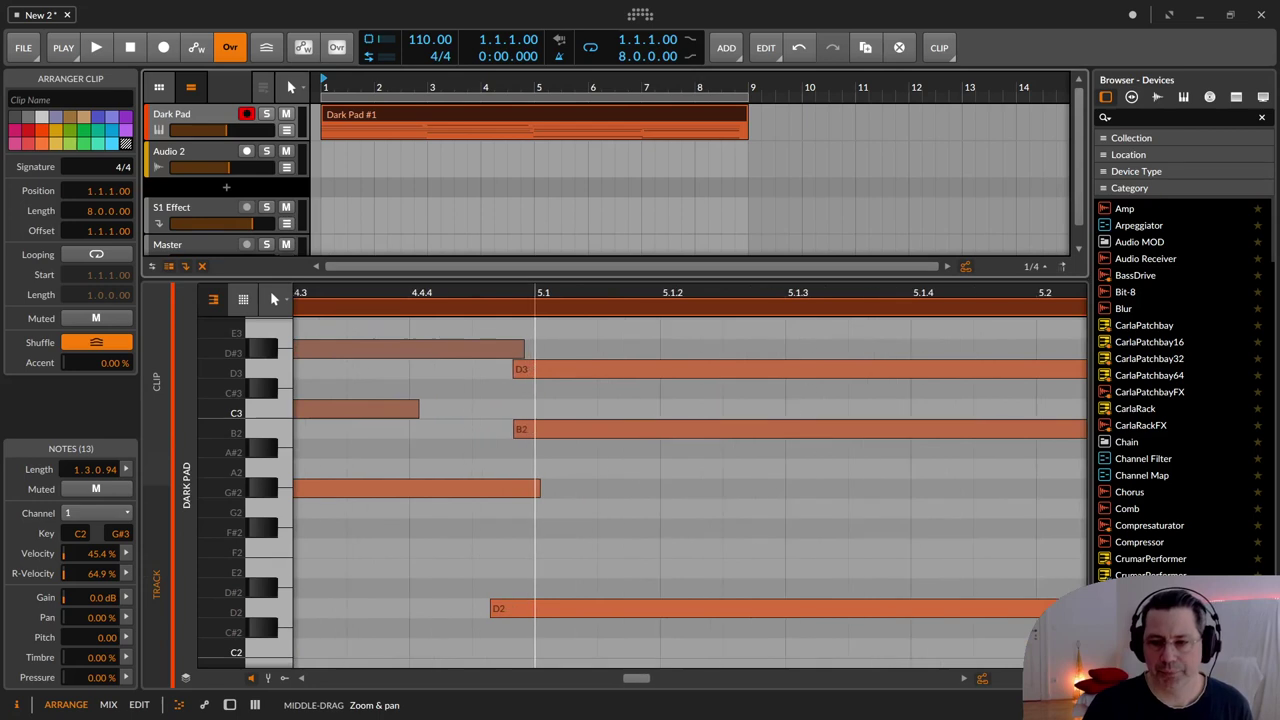
left_click(522, 370)
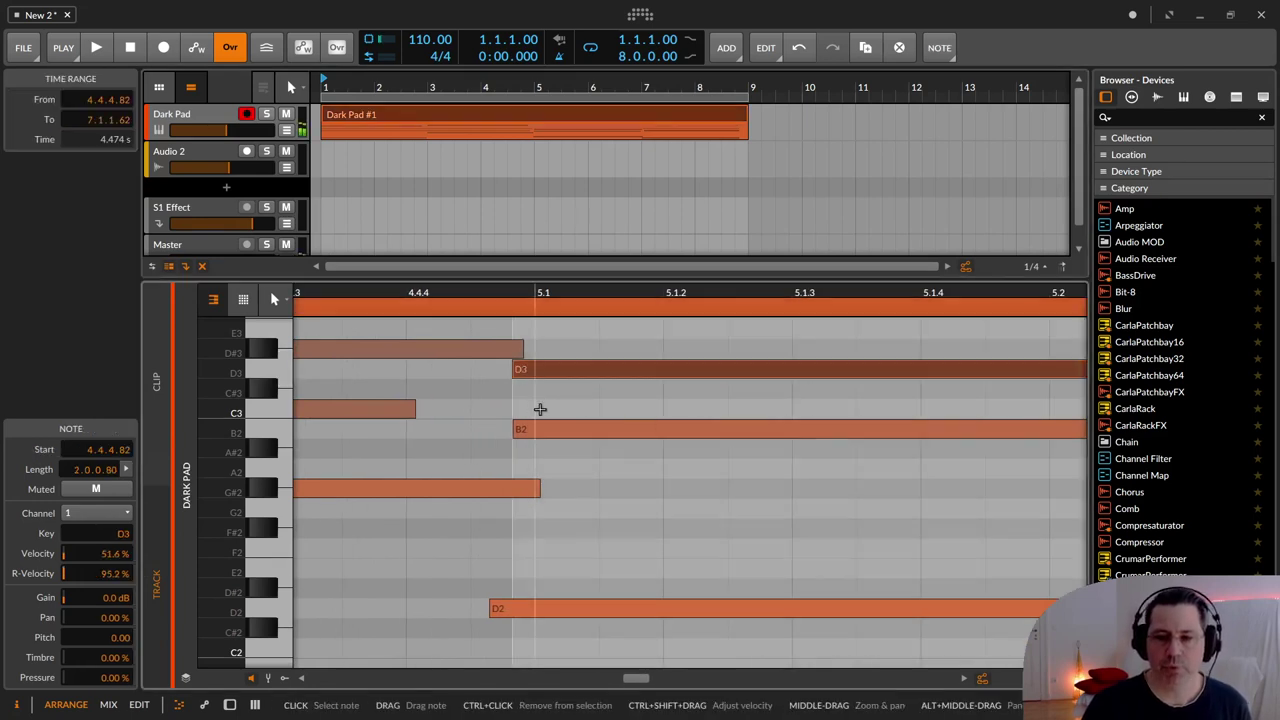
left_click(541, 426)
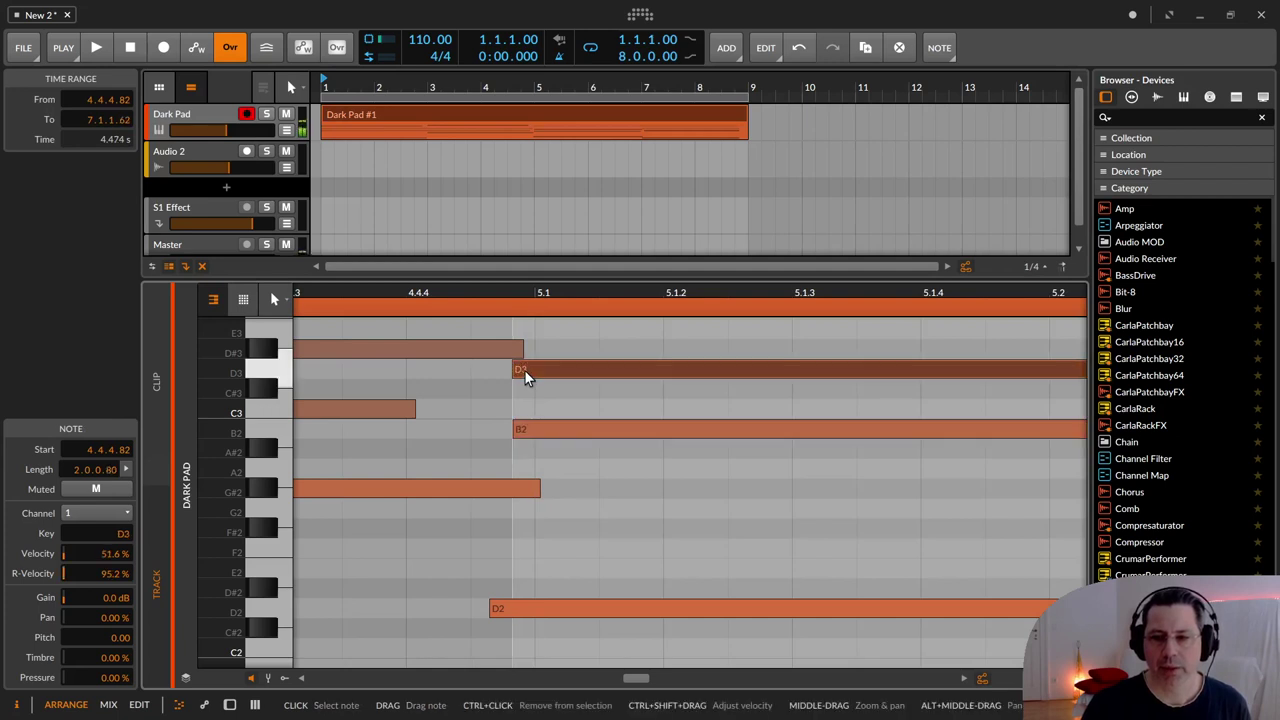
left_click(525, 371)
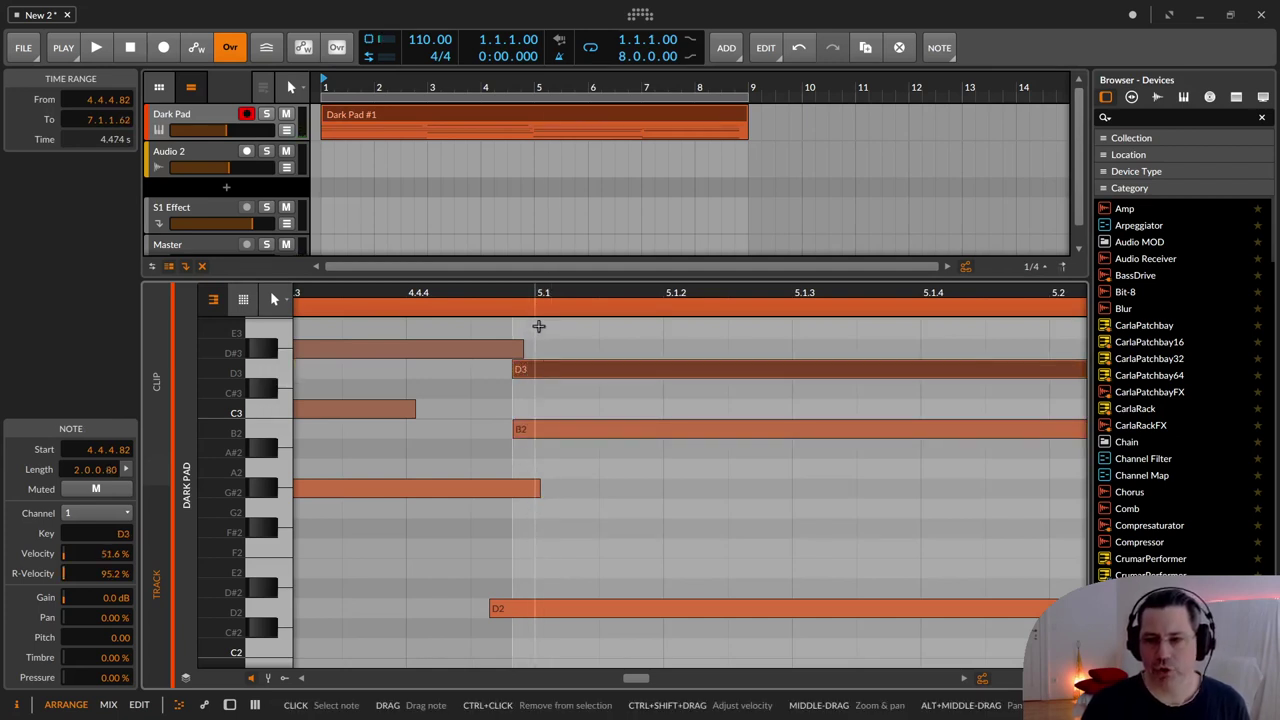
left_click(544, 607)
left_click(545, 377)
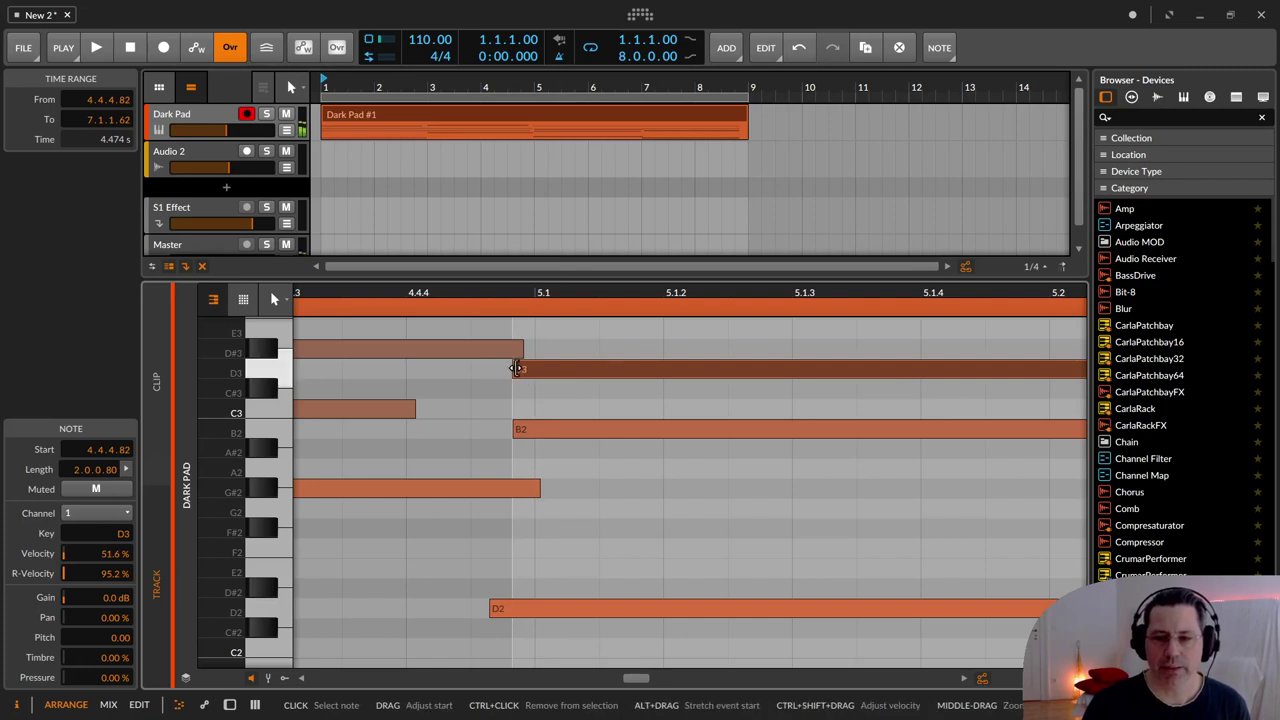
left_click_drag(516, 368, 537, 369)
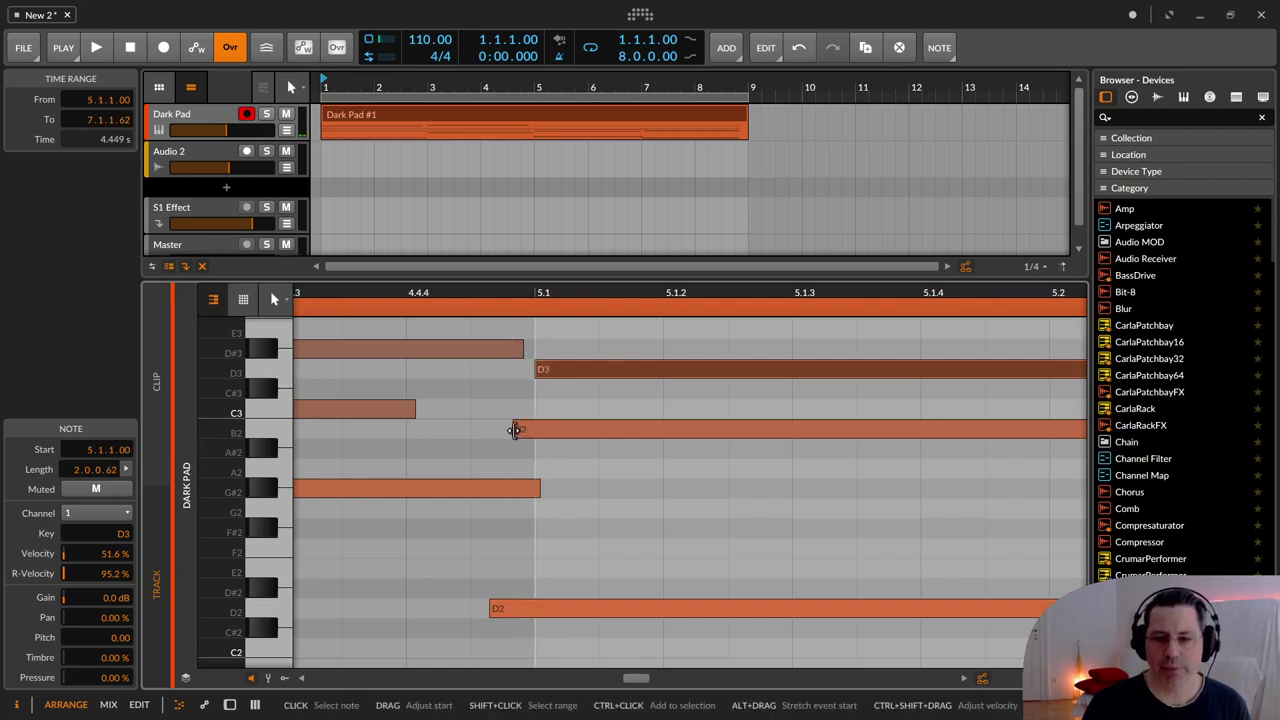
left_click_drag(514, 429, 537, 429)
left_click_drag(493, 603, 537, 606)
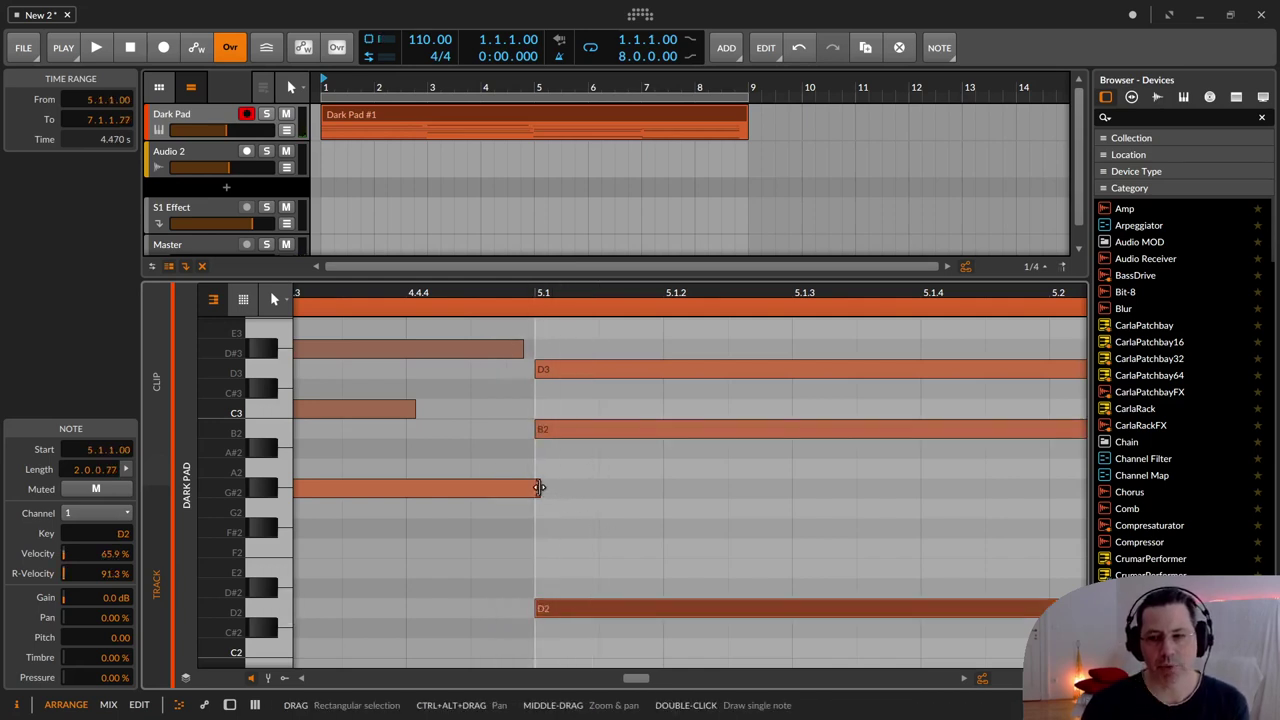
Trim the end of the G#2 note to 5.1.1.00, then extend it to 5.1.1.13 and deselect it.
left_click(539, 487)
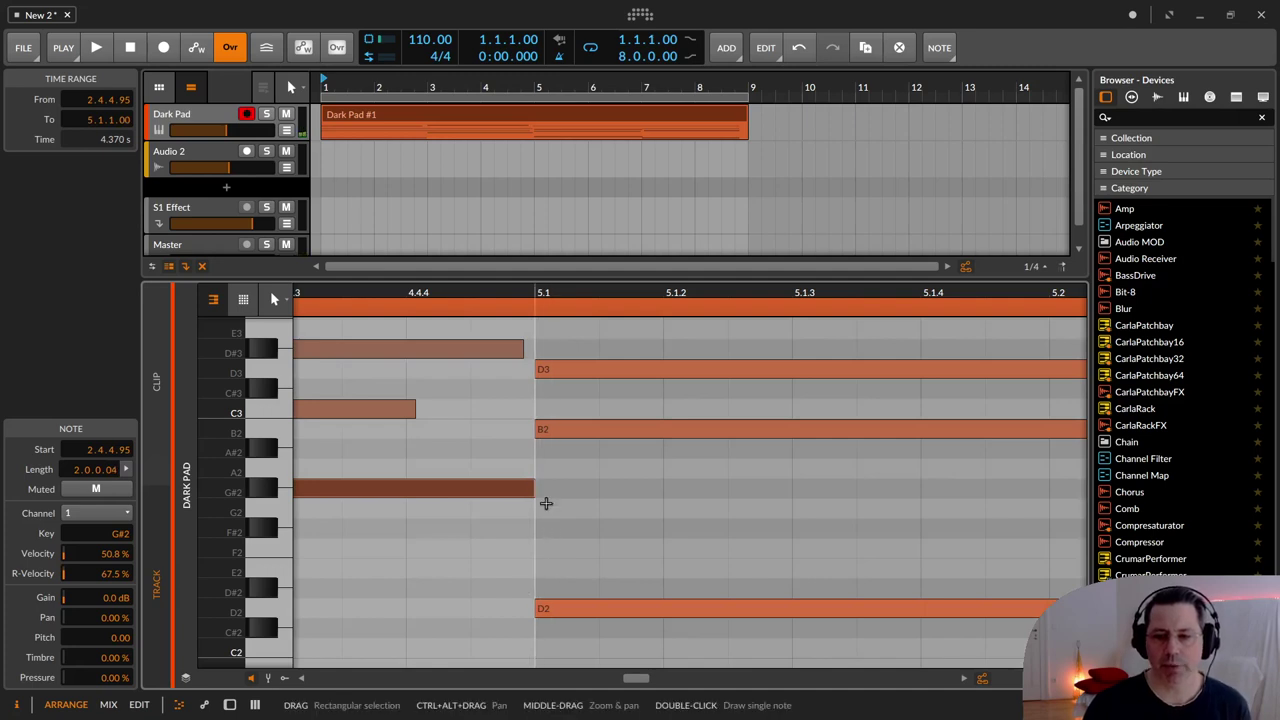
left_click_drag(537, 488, 552, 488)
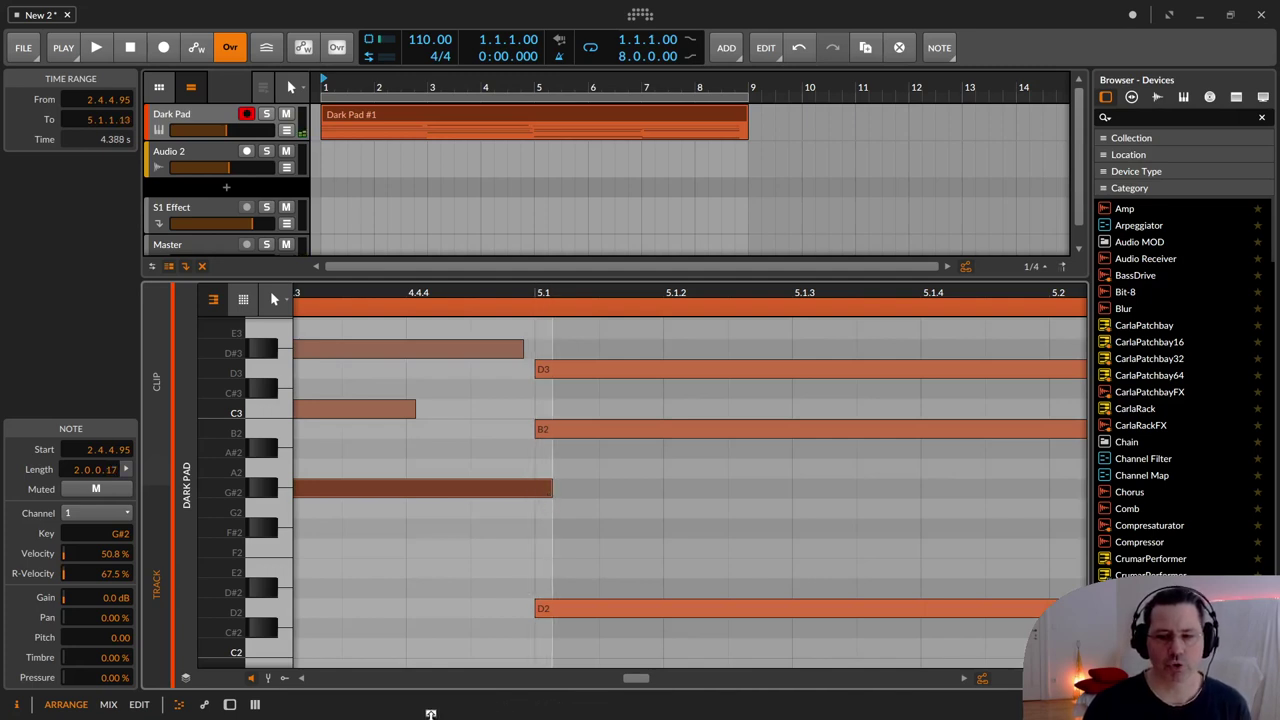
left_click(555, 393)
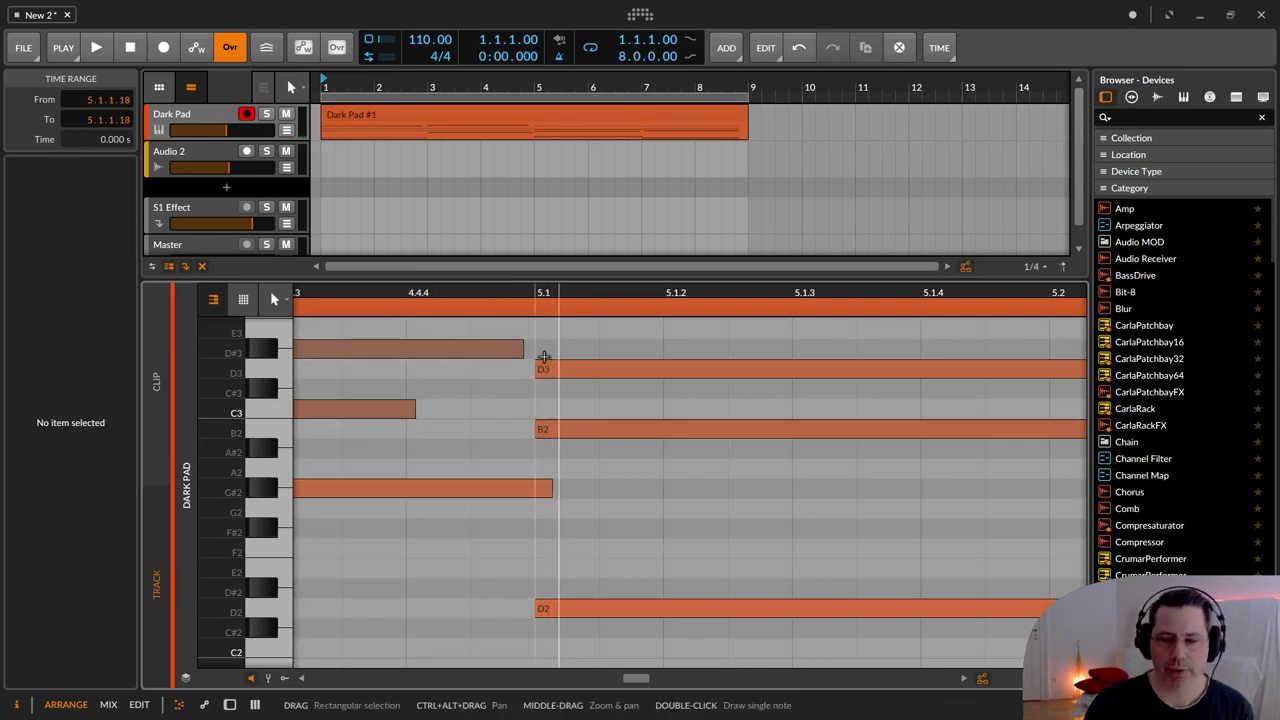
Adjust the starts of the D#3 and C3 notes near bar 7 to 7.1.1.00 and select the D#3 note.
scroll(544, 361, "down", 3)
scroll(609, 363, "up", 5)
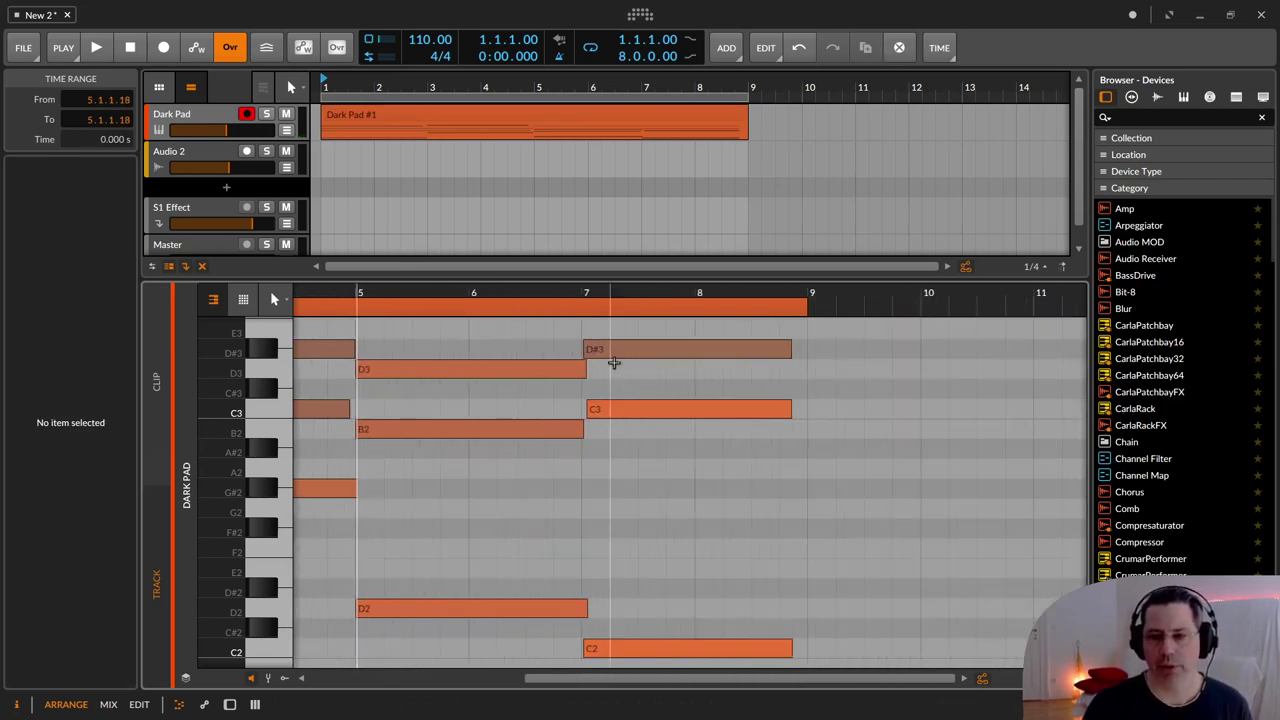
scroll(595, 363, "up", 3)
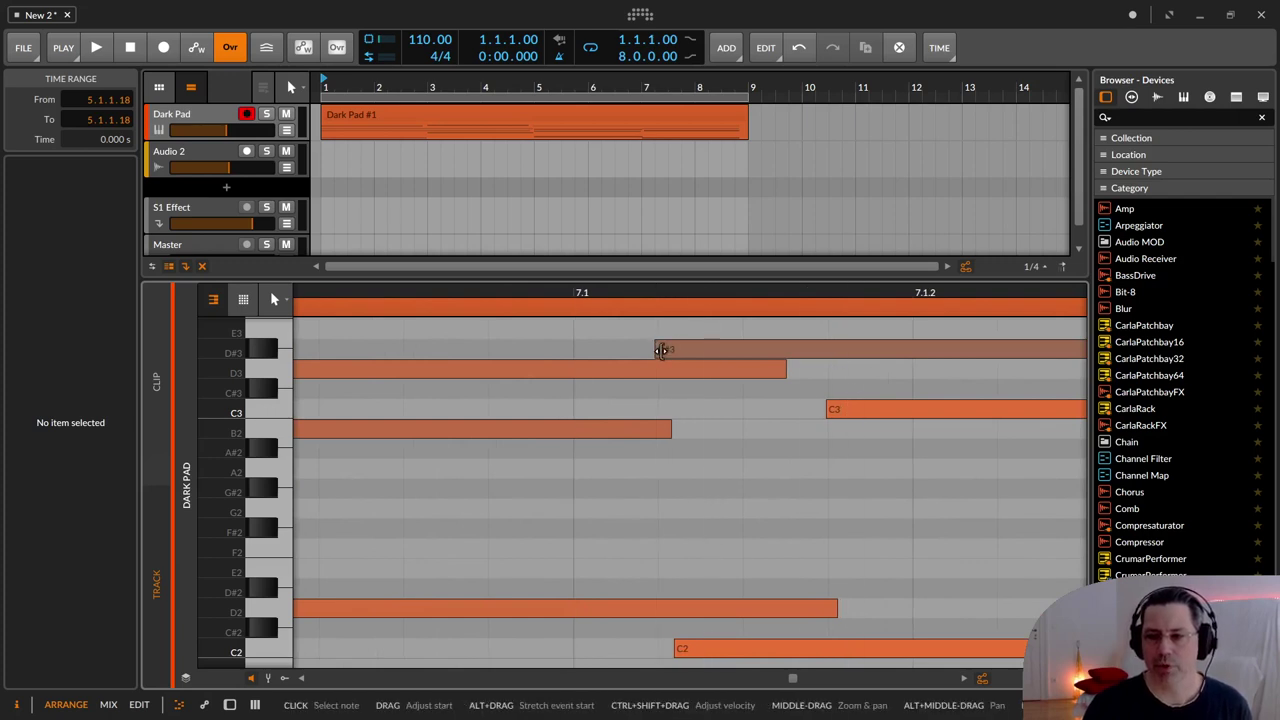
left_click_drag(658, 349, 573, 349)
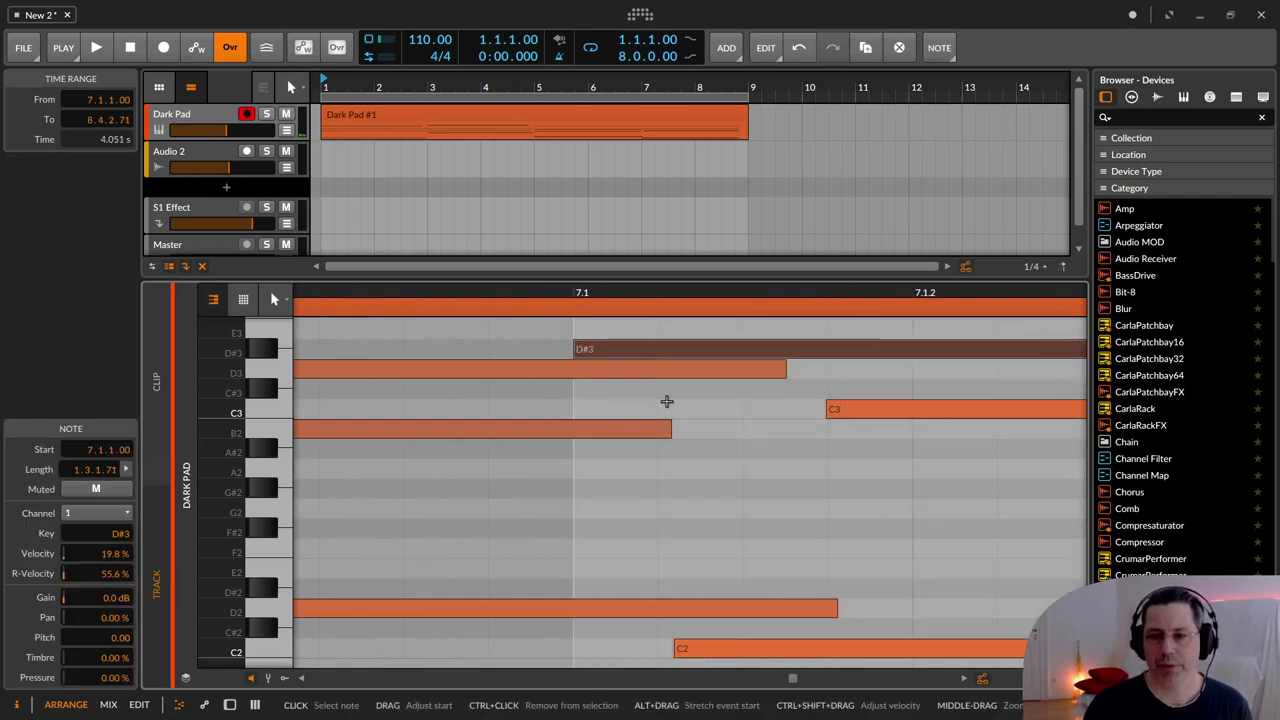
left_click(840, 413)
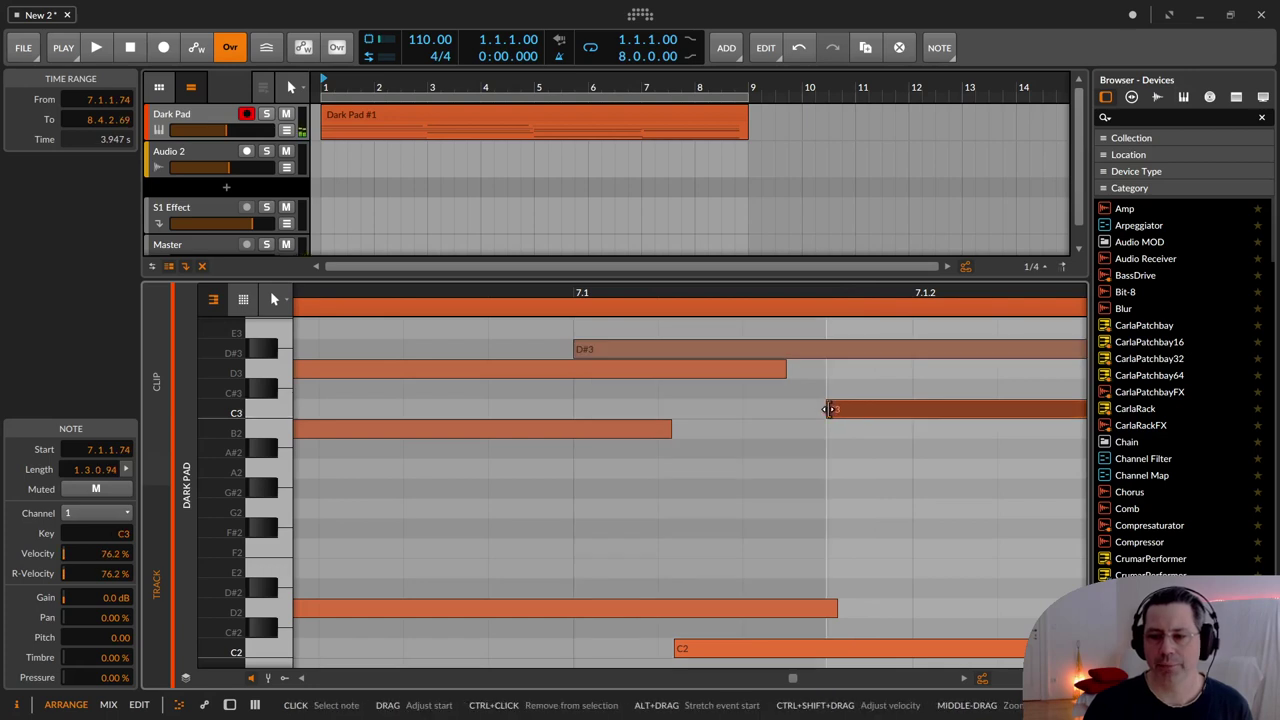
left_click_drag(829, 409, 576, 403)
left_click(819, 390)
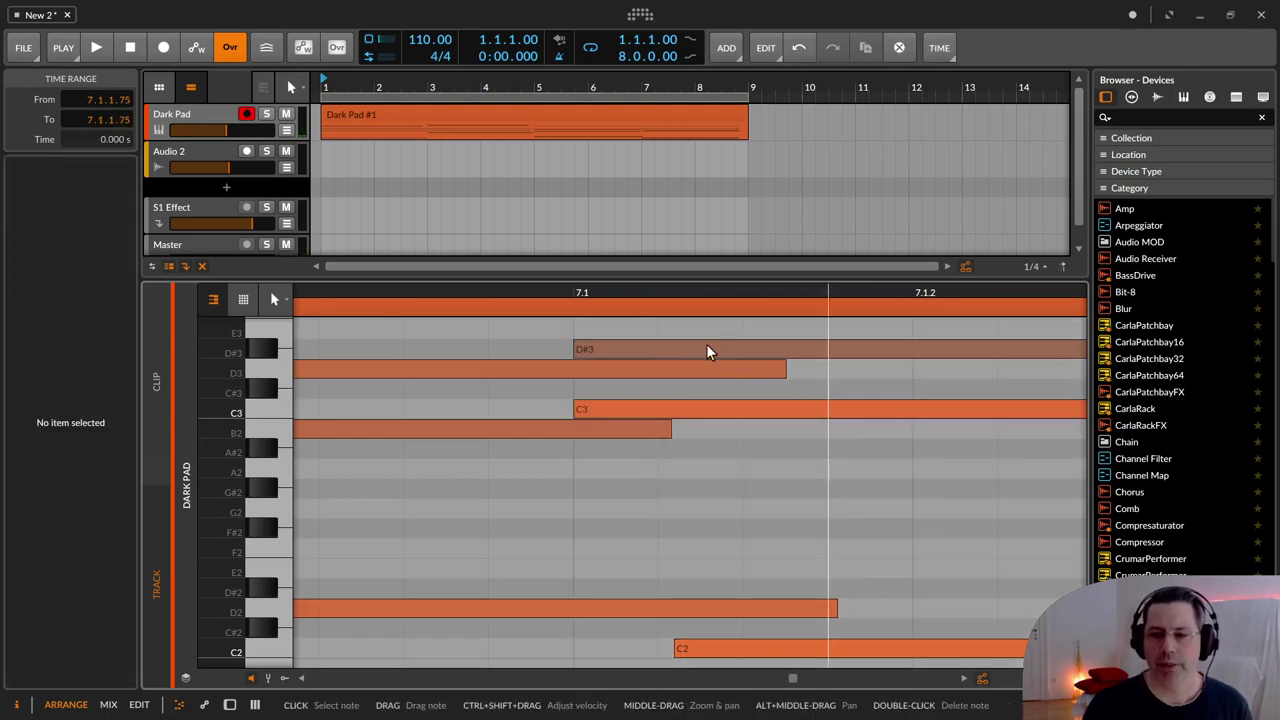
left_click(705, 350)
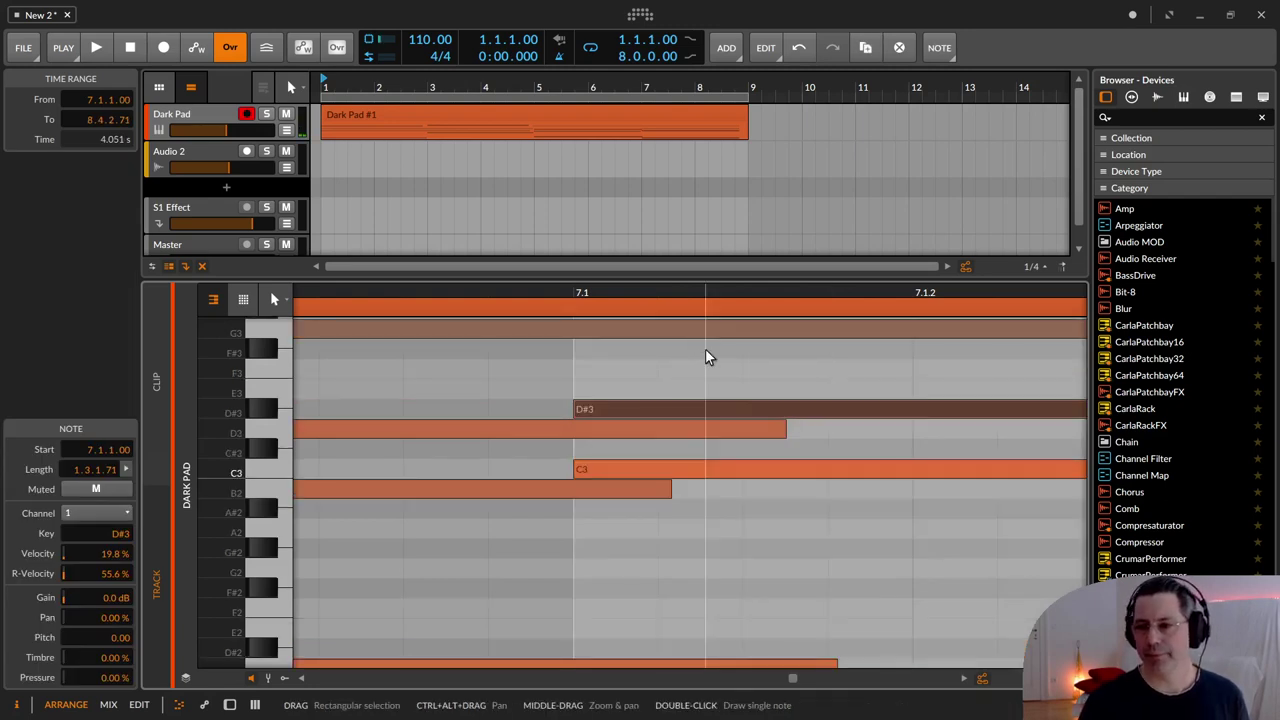
scroll(703, 346, "down", 3)
scroll(705, 355, "down", 5)
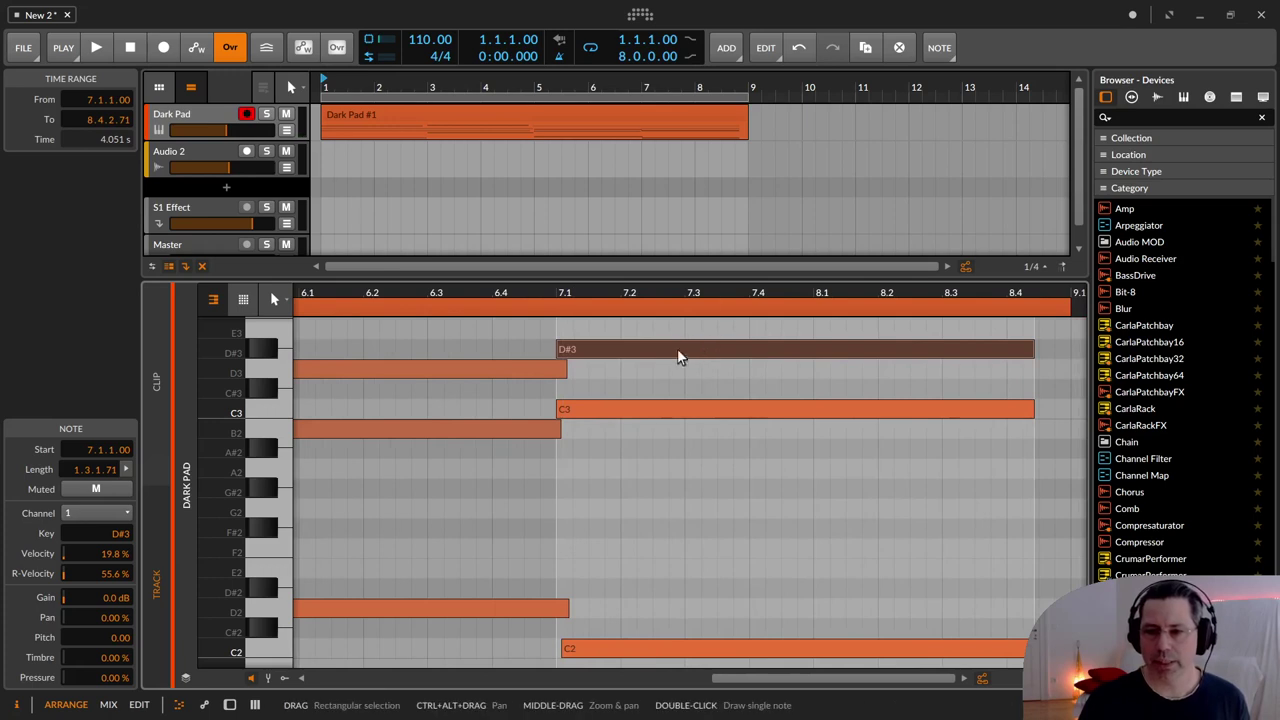
Reduce the note editor's height to give the arranger more room.
mouse_move(604, 349)
left_mouse_down()
mouse_move(443, 337)
mouse_move(626, 357)
mouse_move(612, 364)
left_mouse_up()
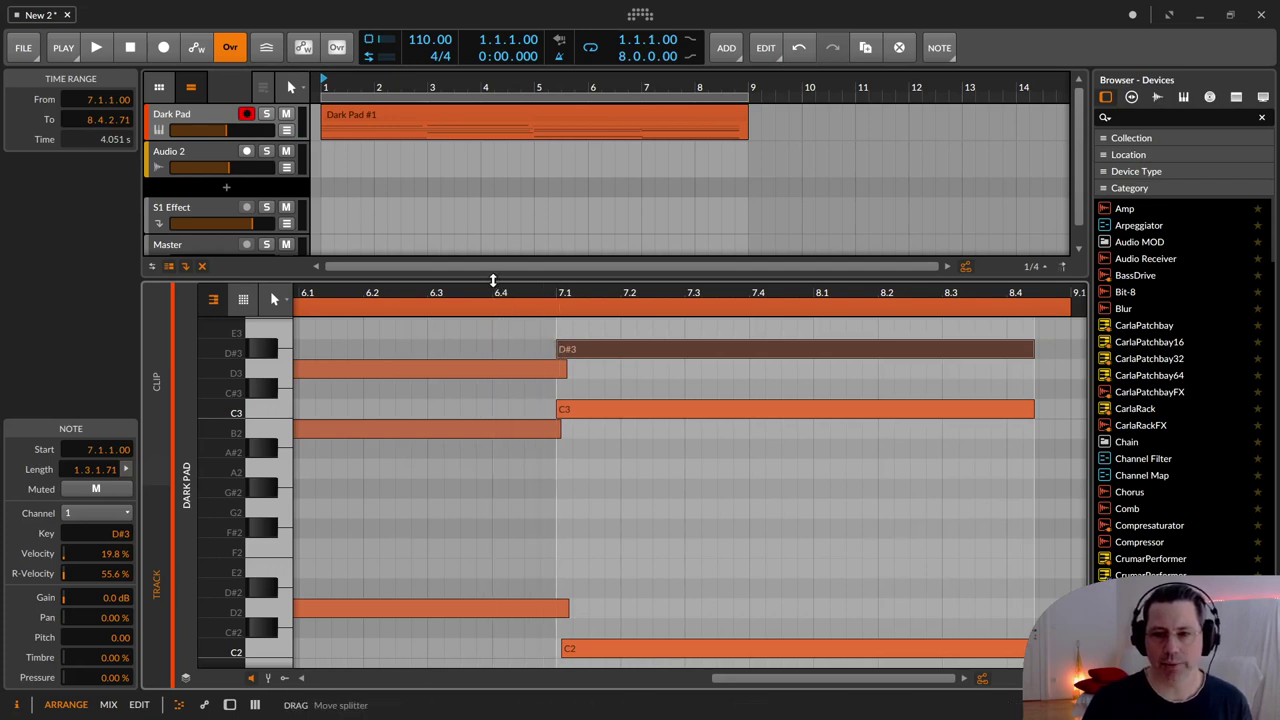
left_click_drag(491, 281, 477, 458)
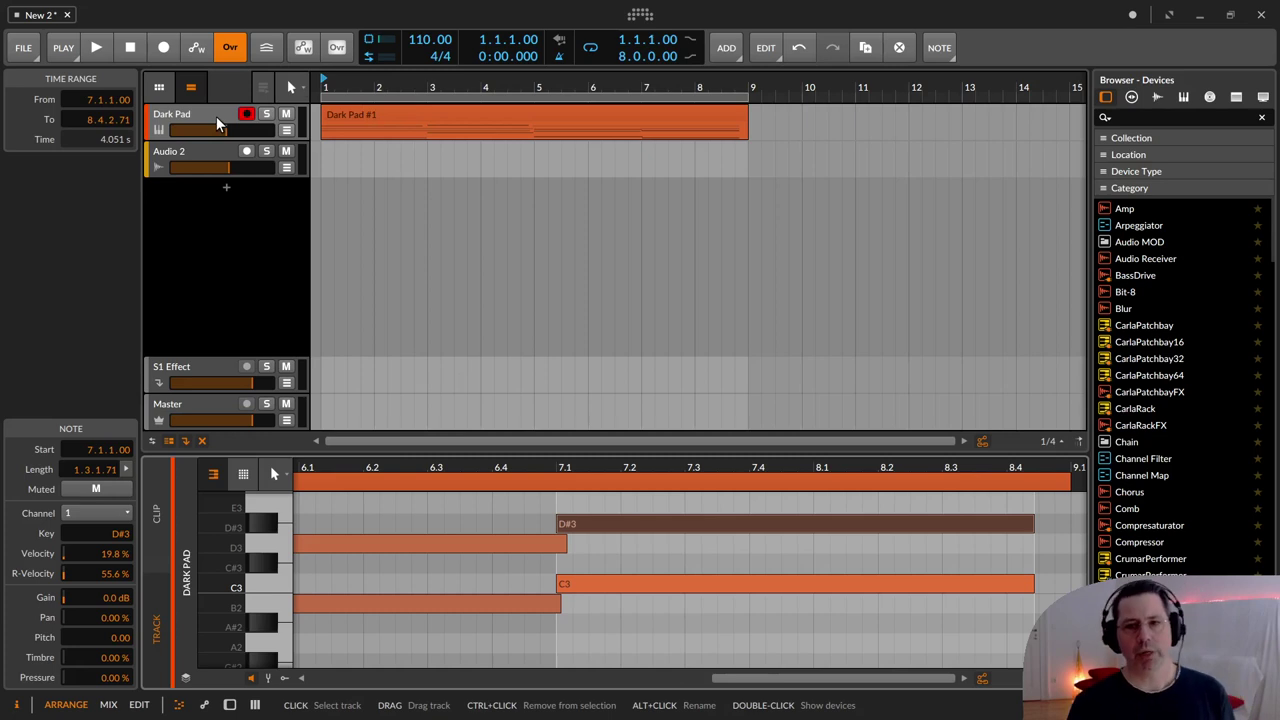
Add a new instrument track directly below the Dark Pad track.
left_click(216, 122)
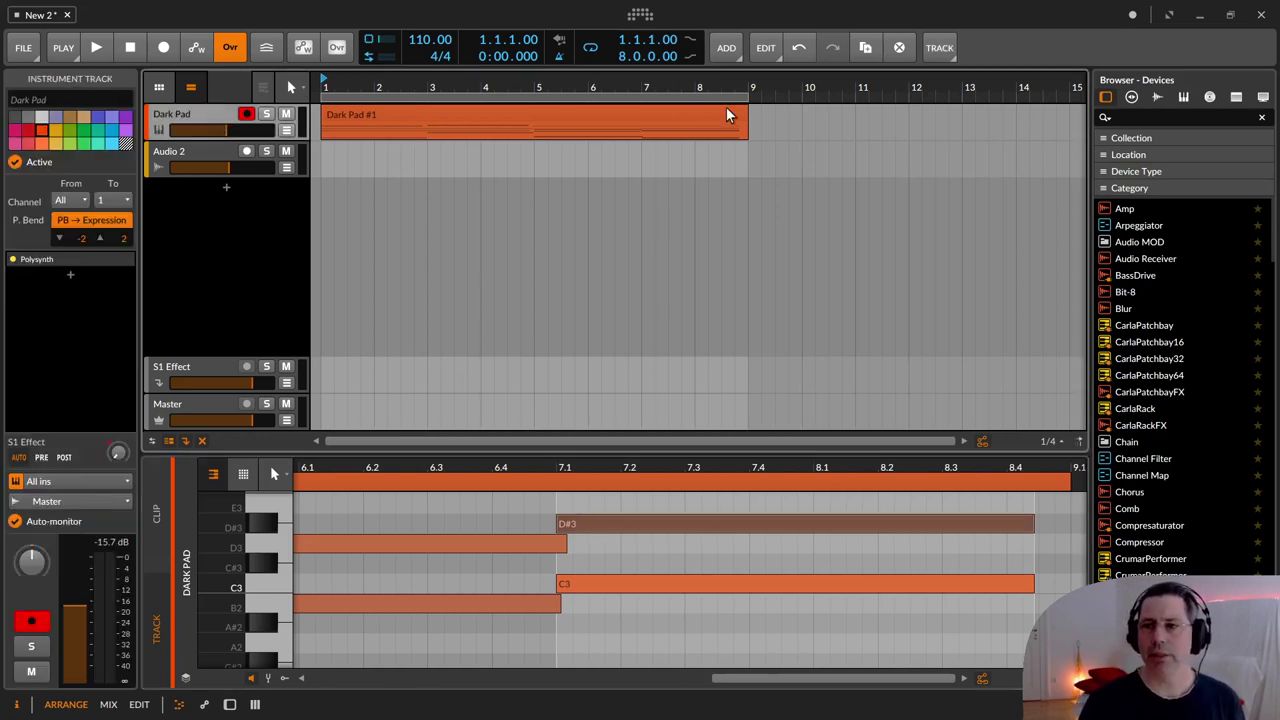
left_click(730, 50)
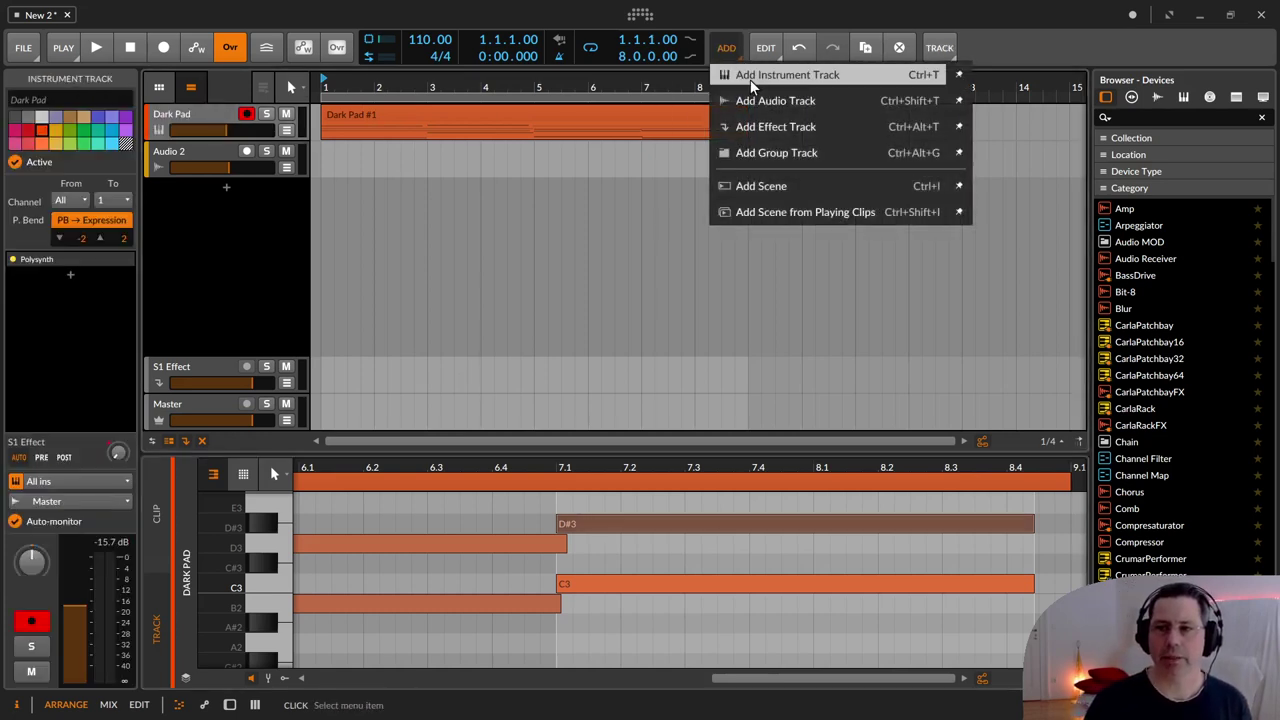
left_click(749, 78)
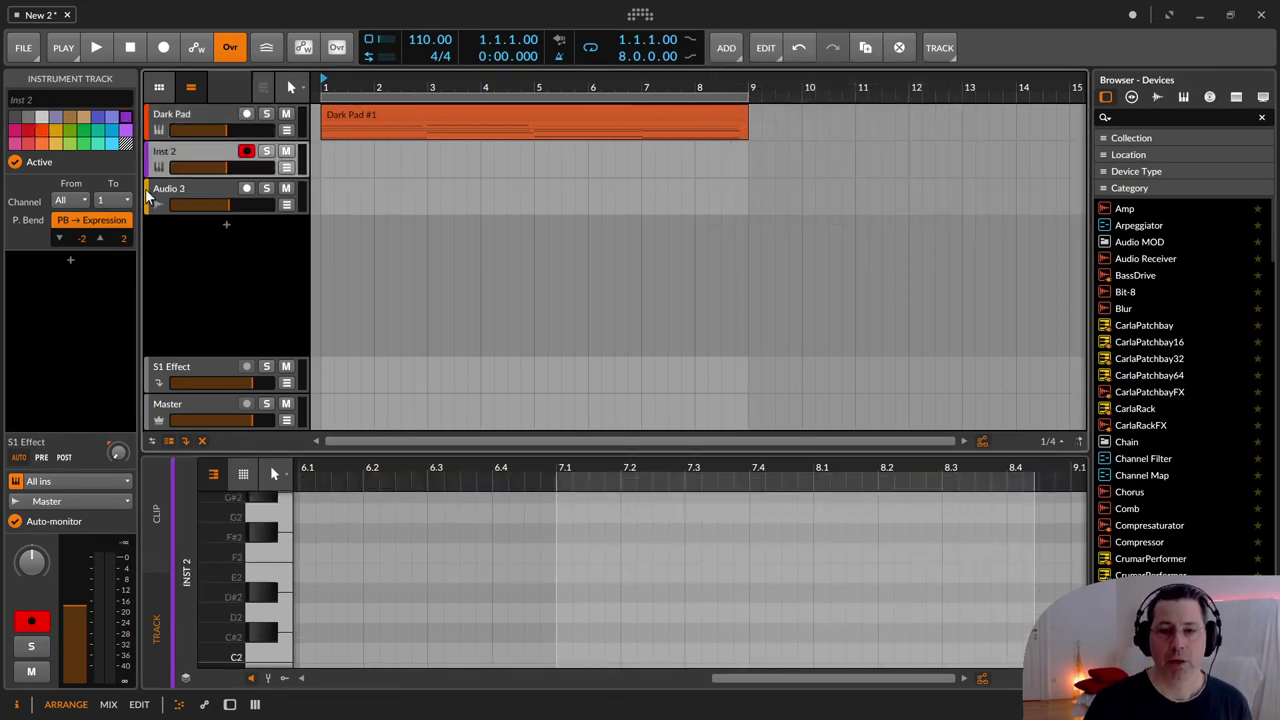
Show the new instrument track's device chain and search the device browser for "drum".
left_click(231, 706)
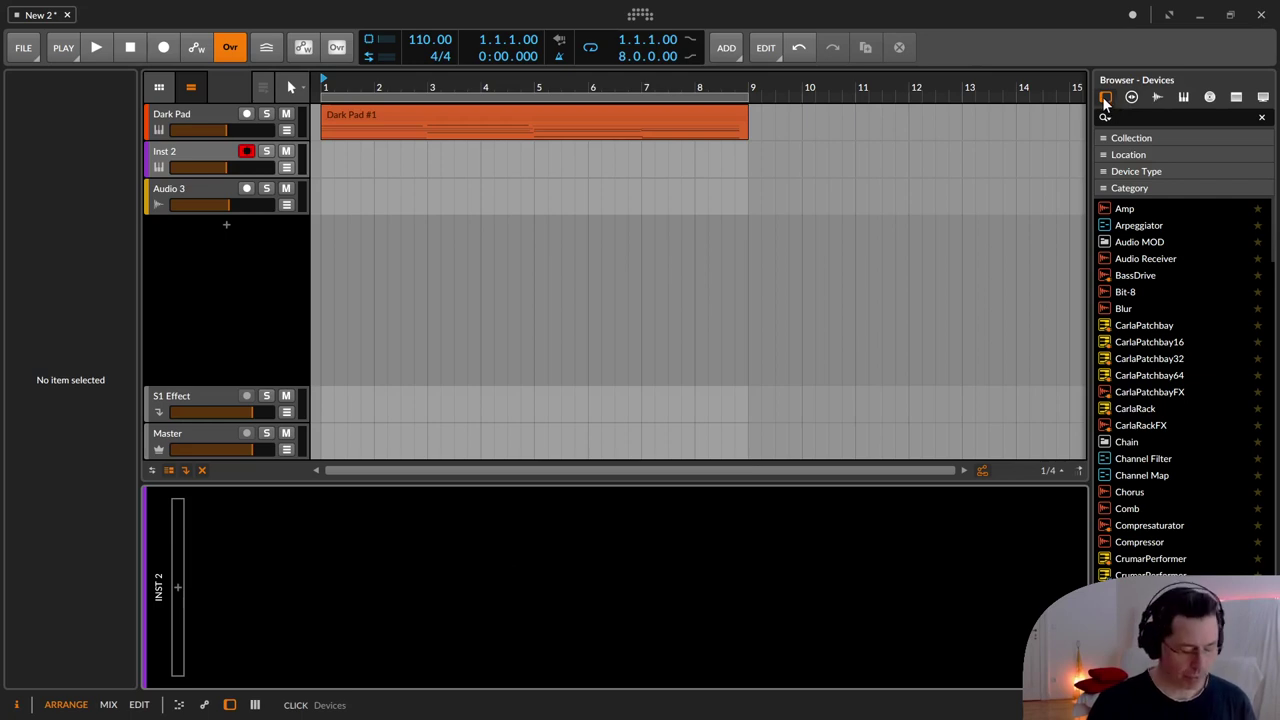
left_click(178, 587)
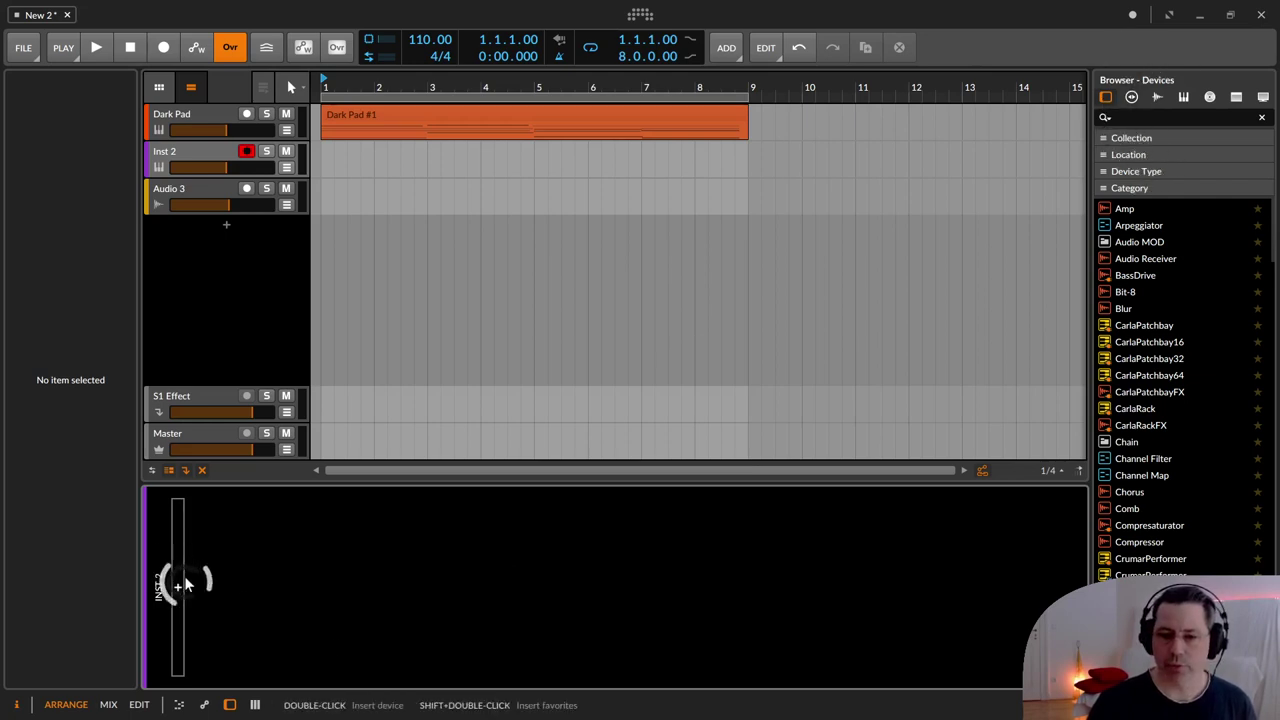
left_click(1130, 117)
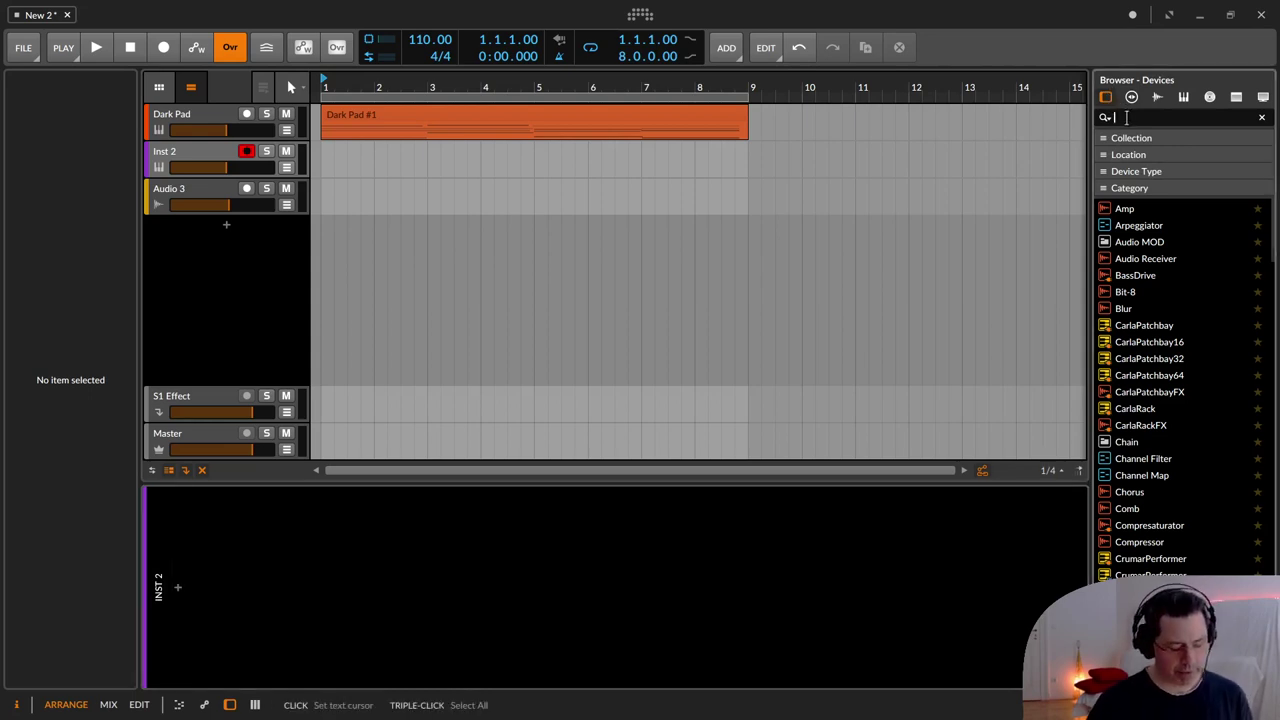
type("drum")
type("mm")
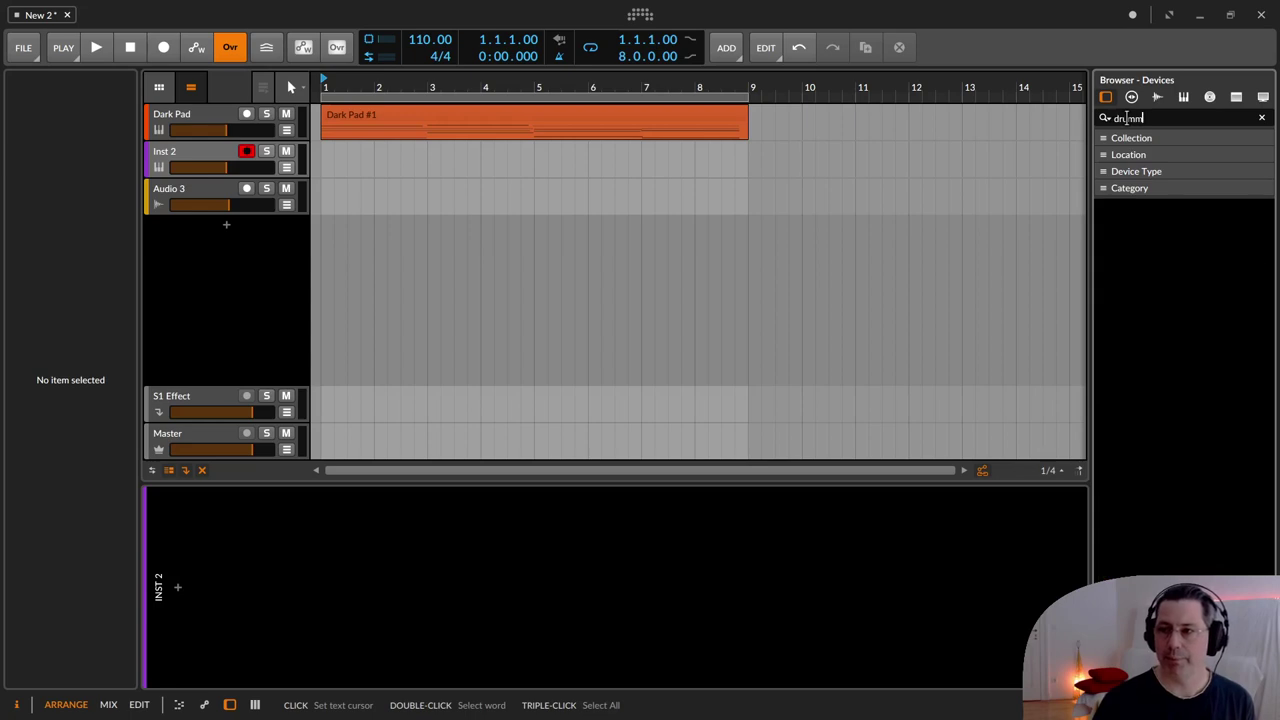
key("BackSpace")
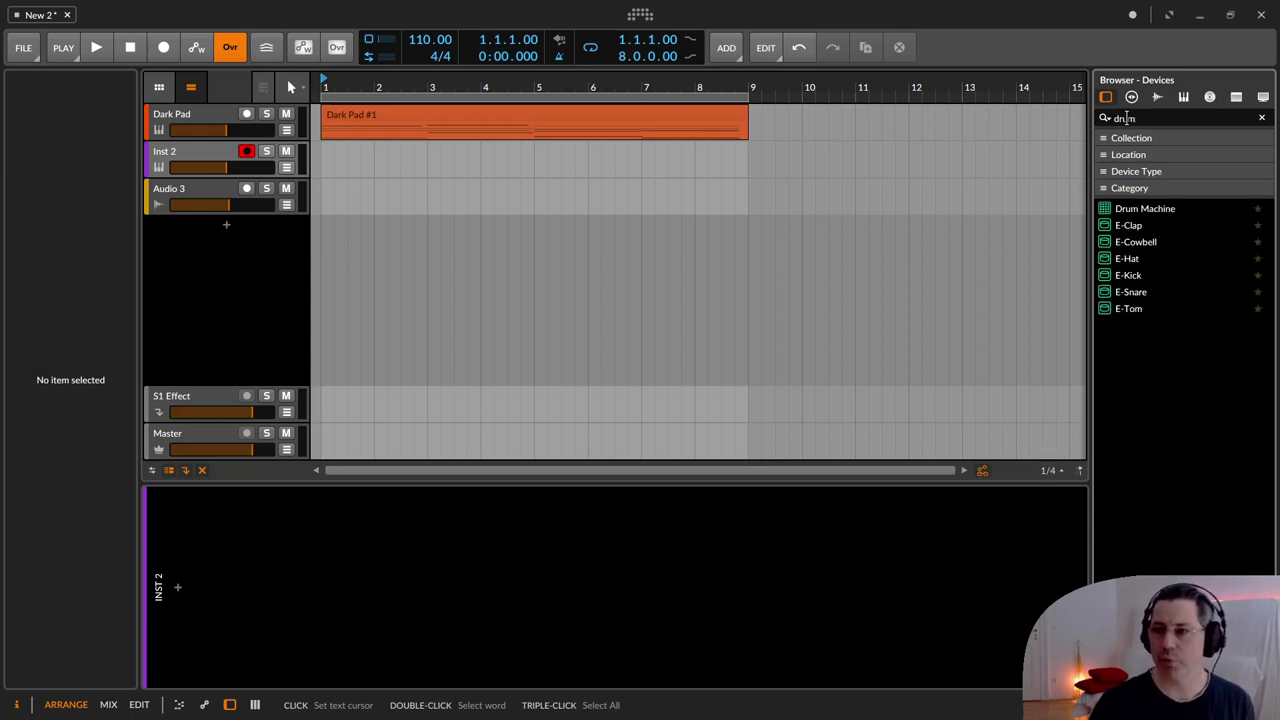
Insert the Drum Machine into the empty Inst 2 device chain, then delete it again.
left_click(1142, 208)
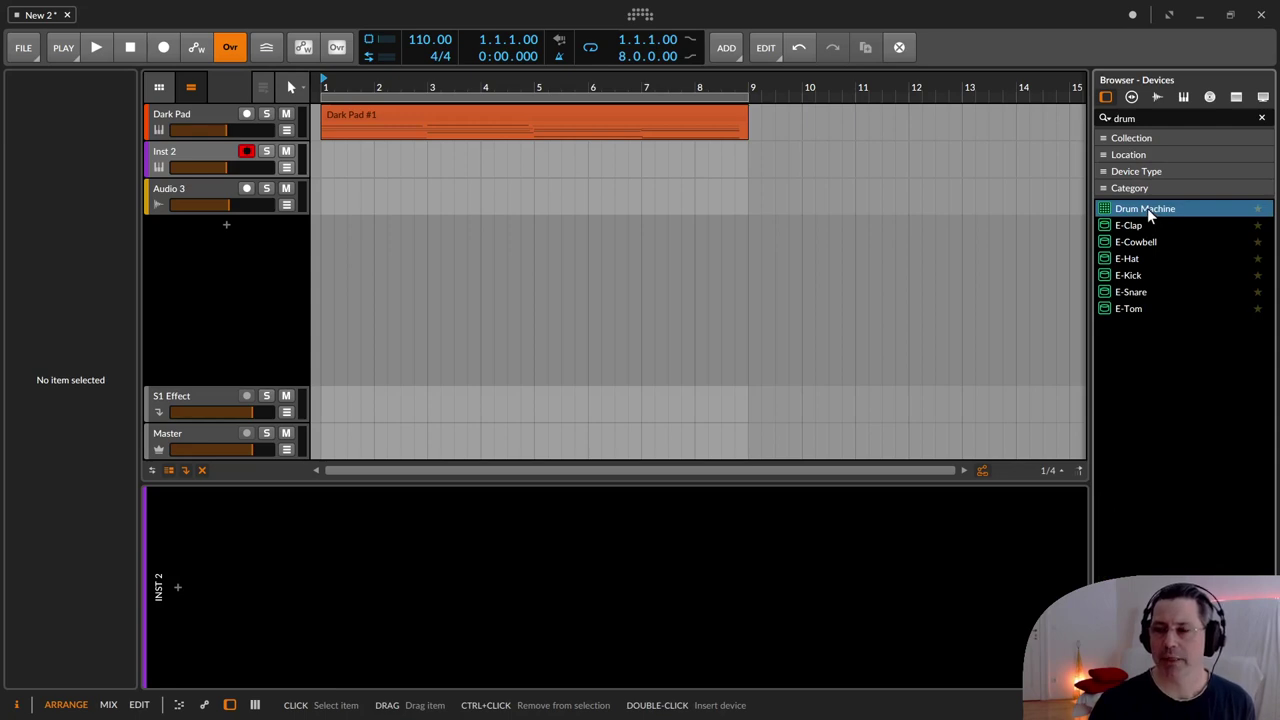
mouse_move(1146, 207)
left_mouse_down()
mouse_move(994, 317)
mouse_move(566, 494)
mouse_move(254, 586)
left_mouse_up()
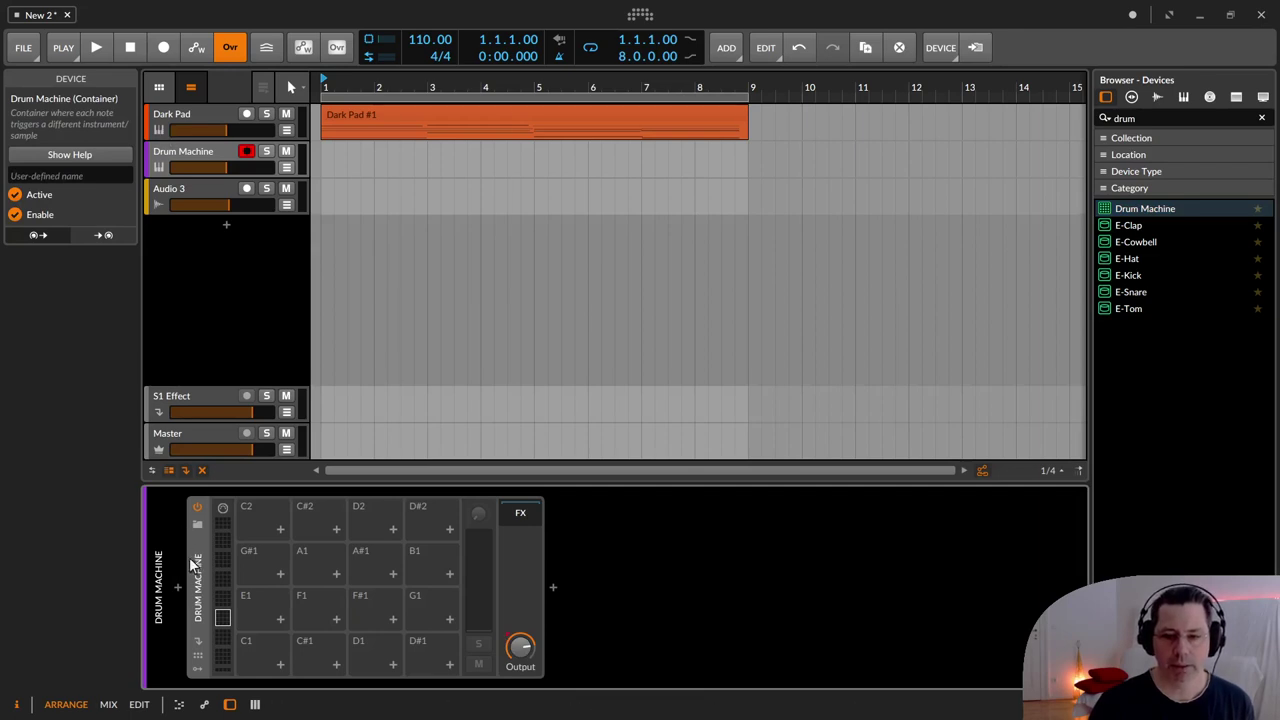
key("Delete")
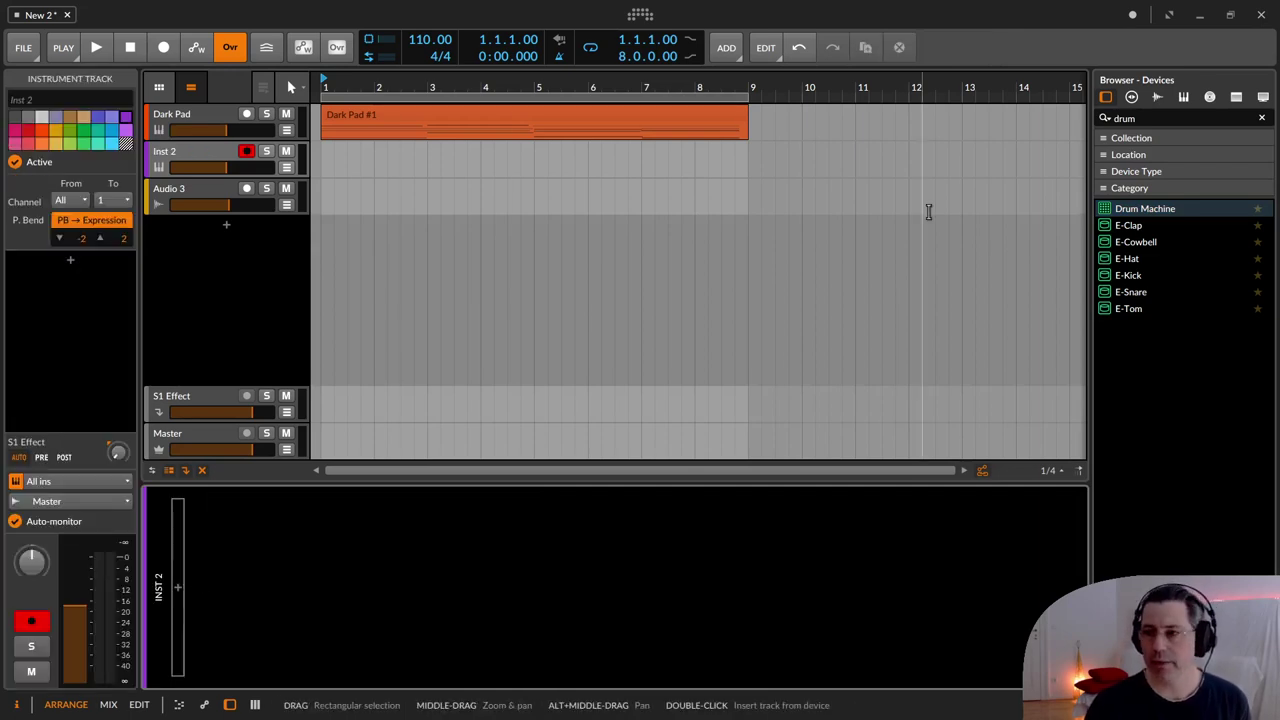
Add the Drum Machine by dropping it onto the Inst 2 track in the arranger, then remove the device.
left_click_drag(1170, 212, 420, 178)
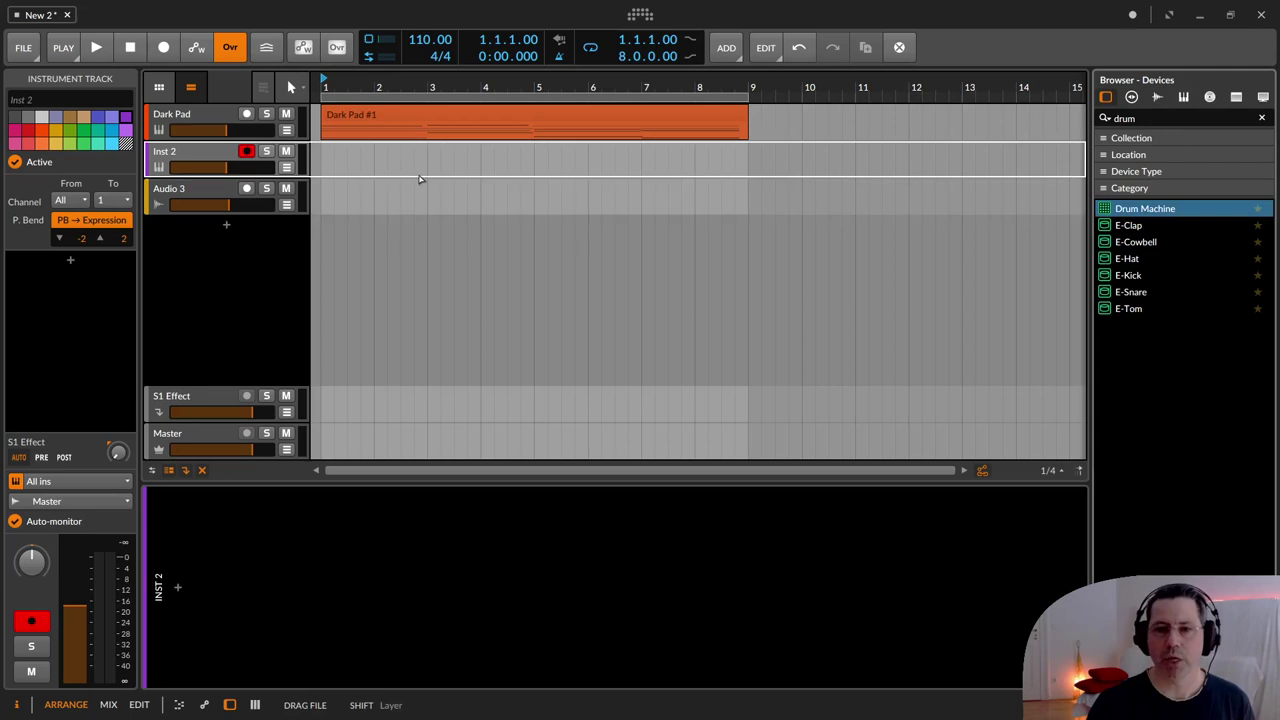
left_click_drag(214, 165, 204, 163)
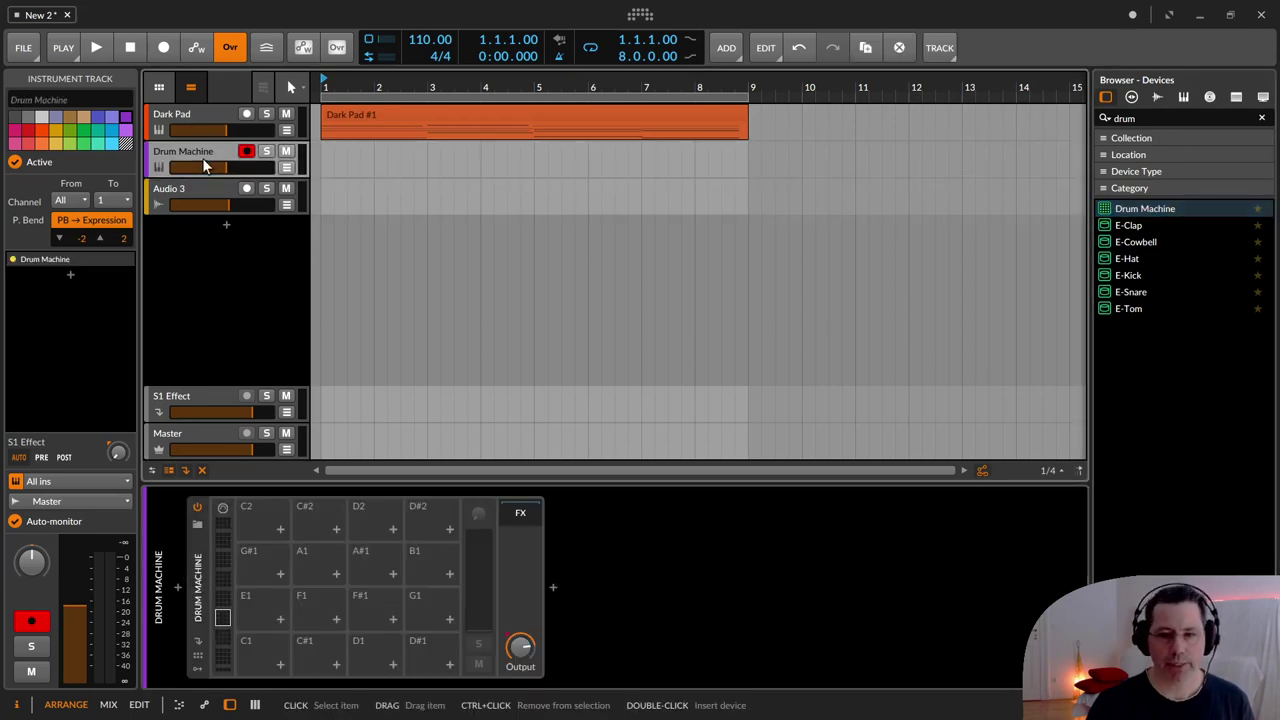
left_click(196, 597)
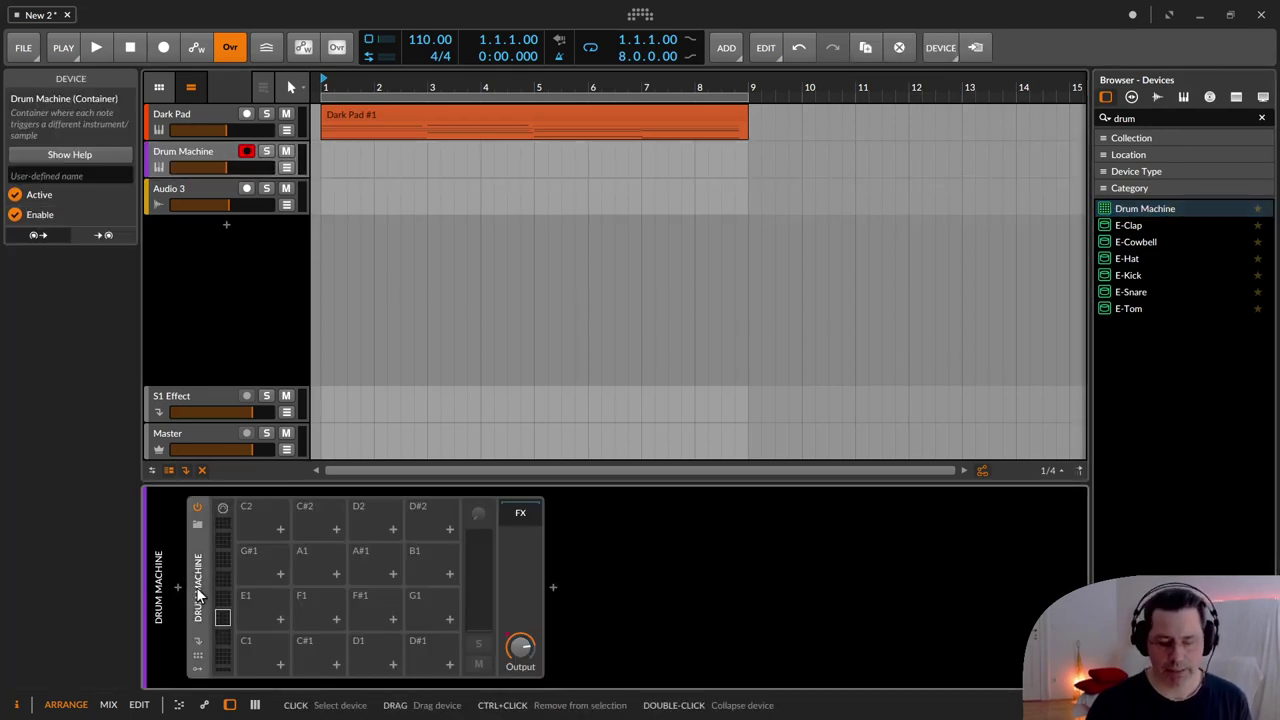
key("Delete")
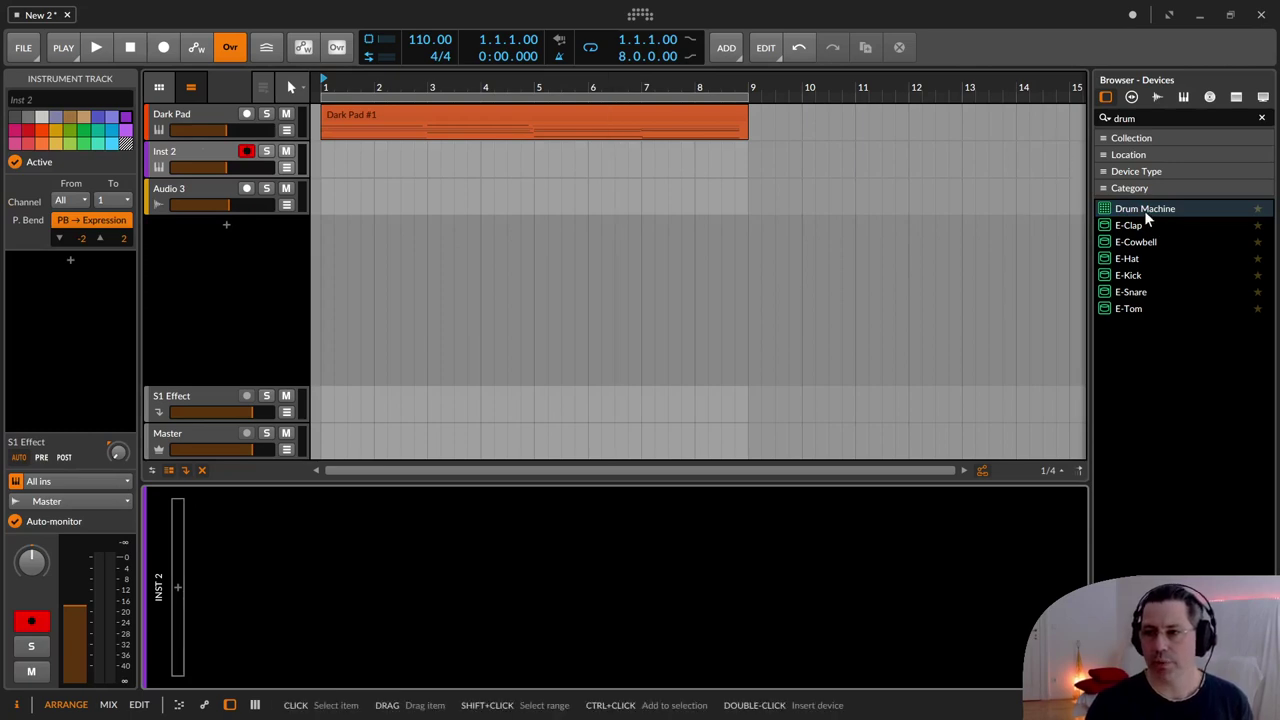
Place the Drum Machine as its own new track directly below Dark Pad, and delete the empty instrument and audio tracks beneath it.
left_click_drag(1144, 210, 346, 255)
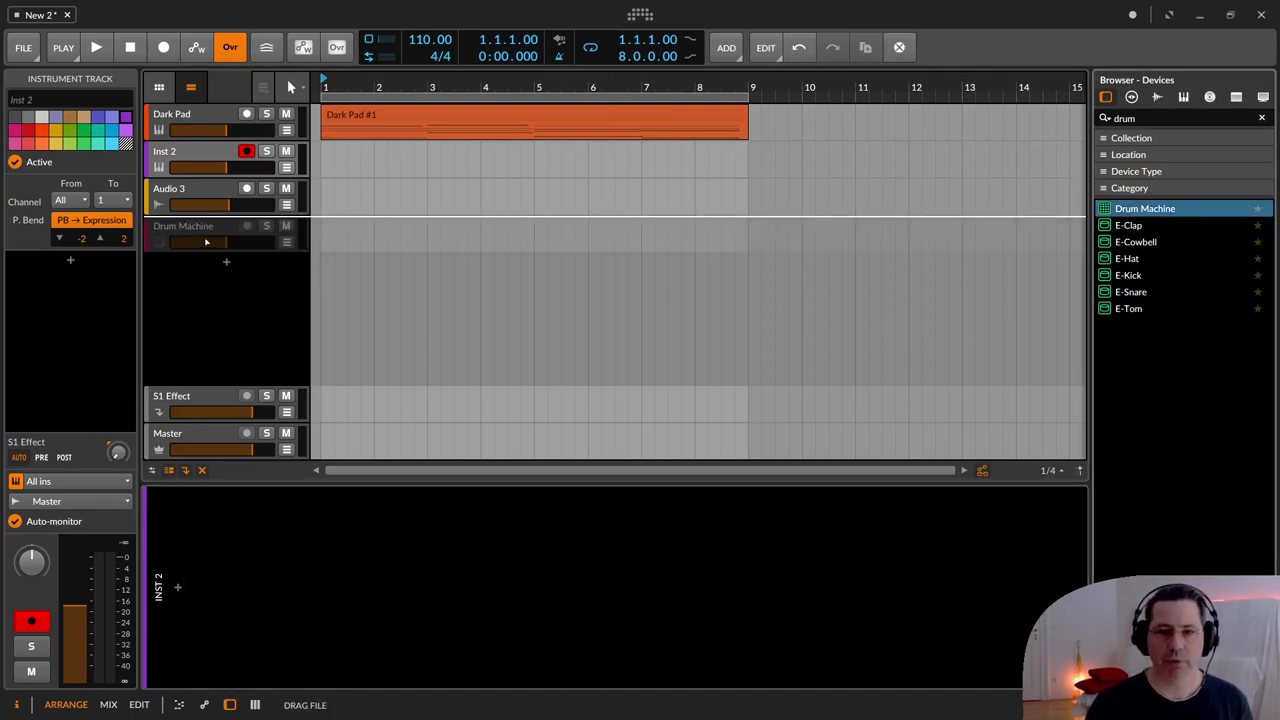
left_click_drag(184, 260, 203, 151)
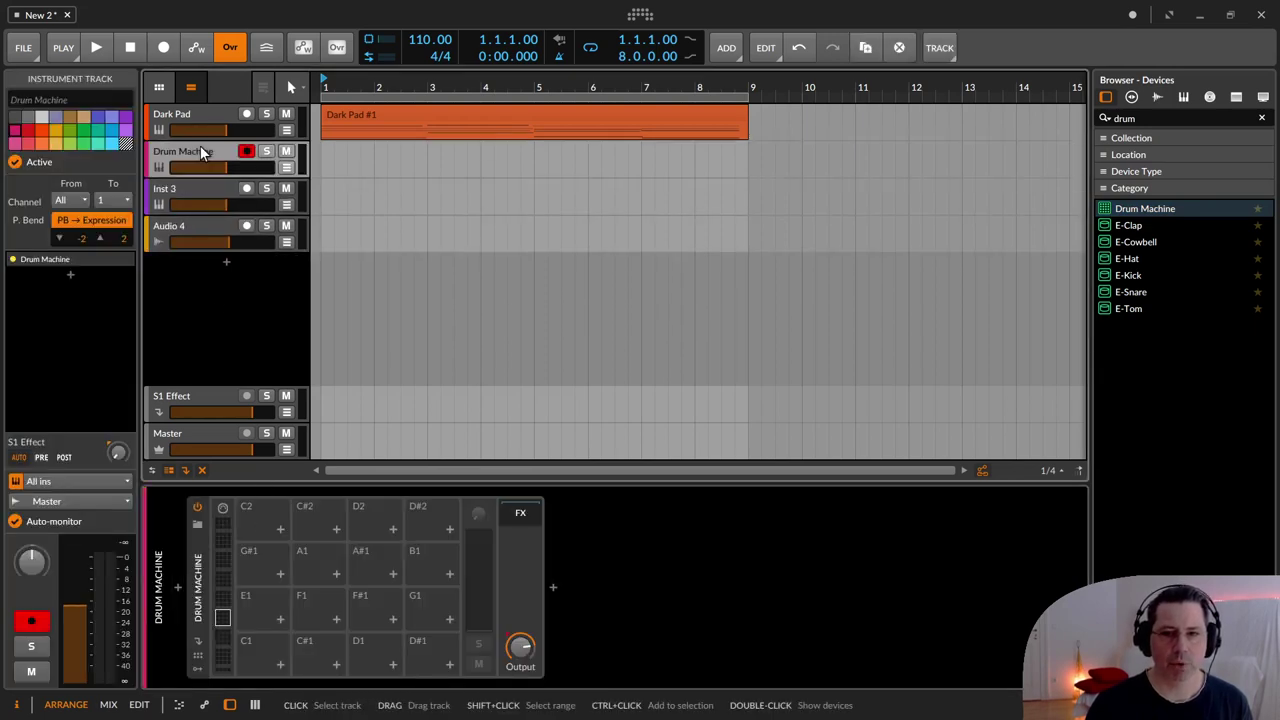
left_click(182, 195)
key("Delete")
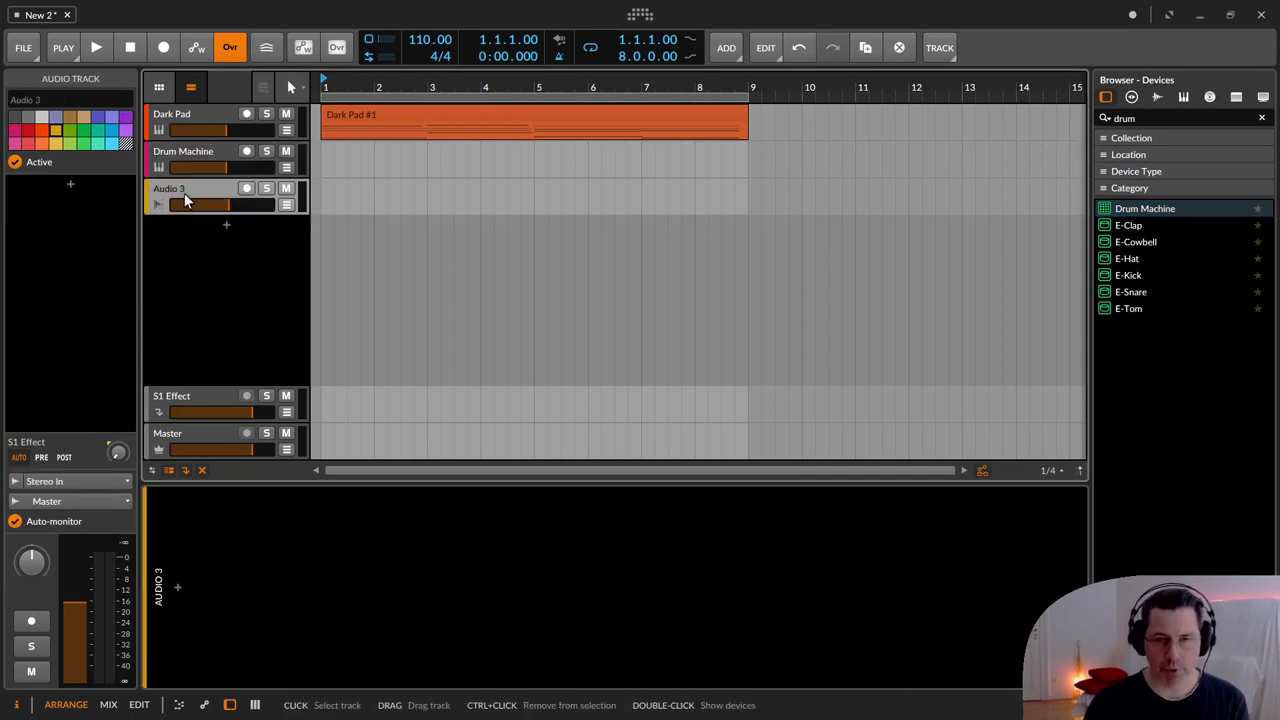
key("Delete")
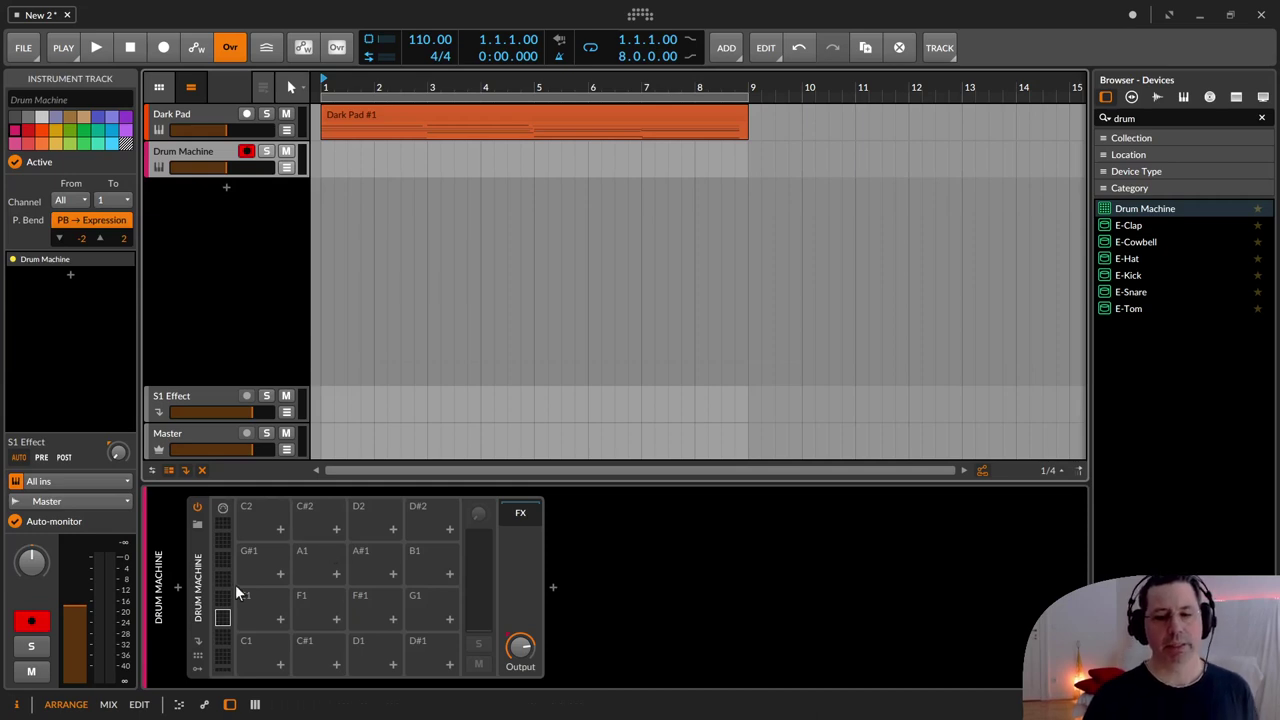
Replace the empty Drum Machine's content with the preset Drum and Bass Kit 1.
left_click(197, 580)
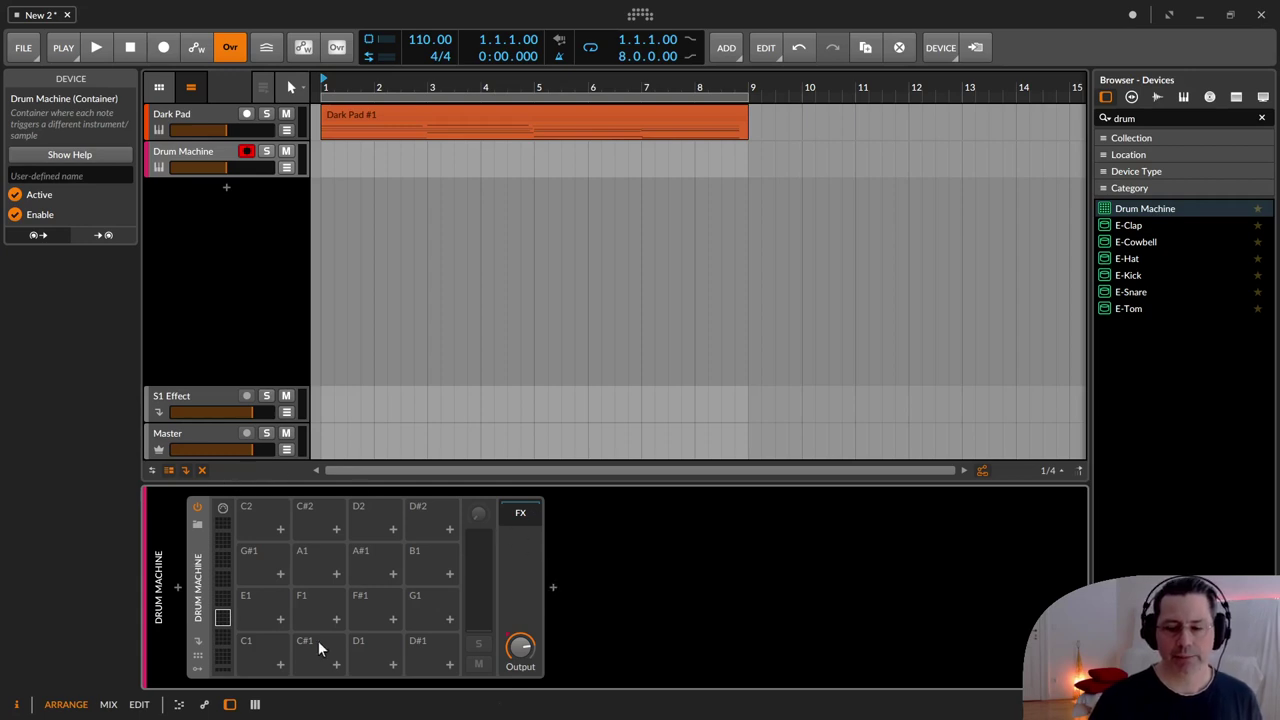
left_click(200, 527)
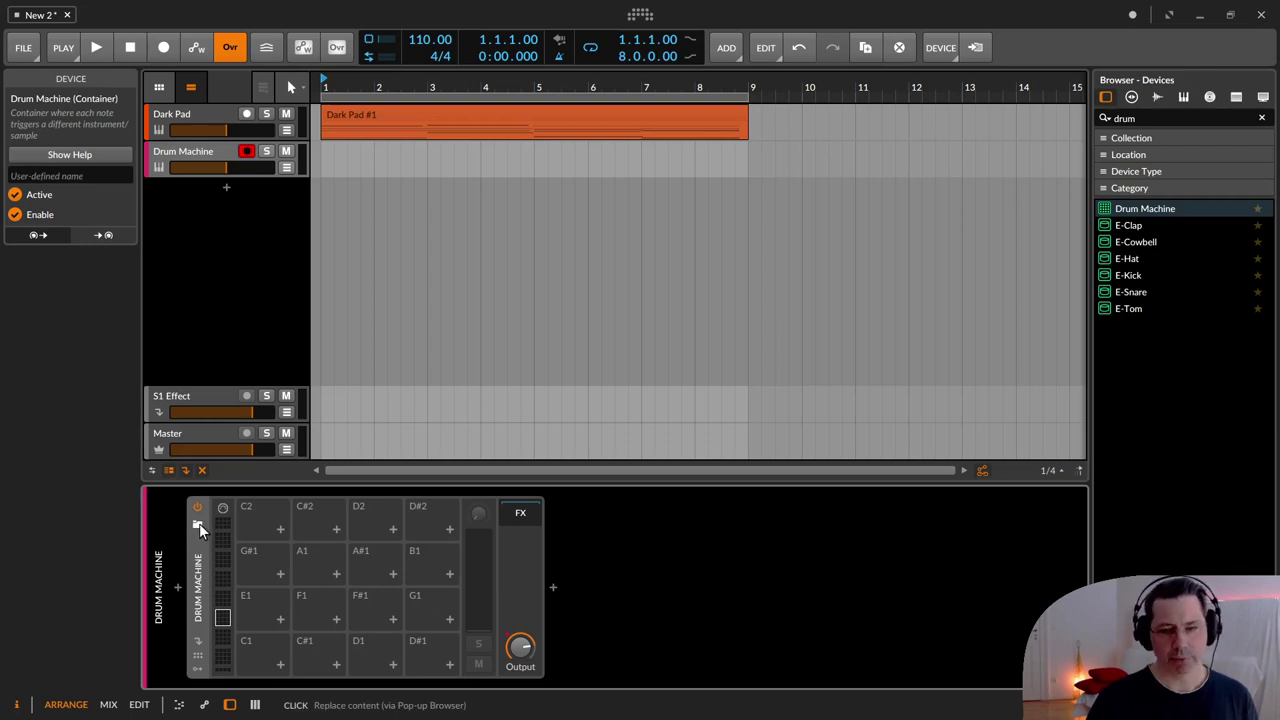
left_click(199, 524)
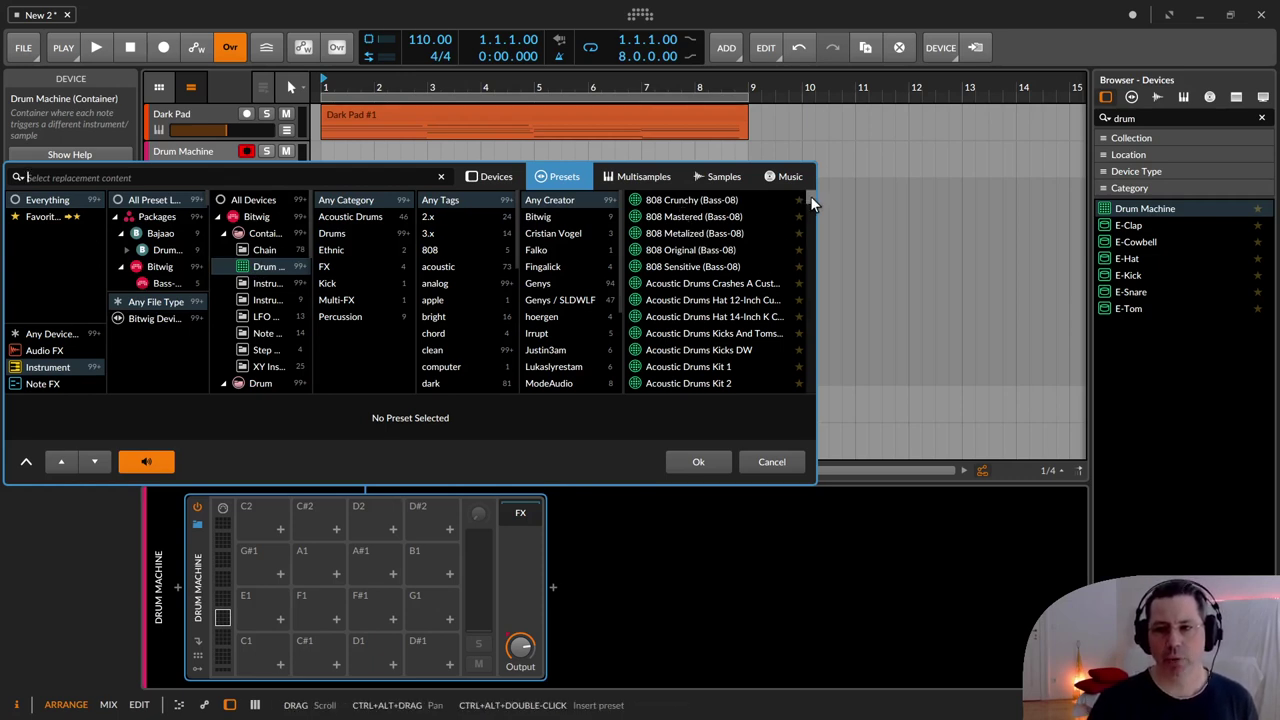
left_click_drag(810, 195, 803, 246)
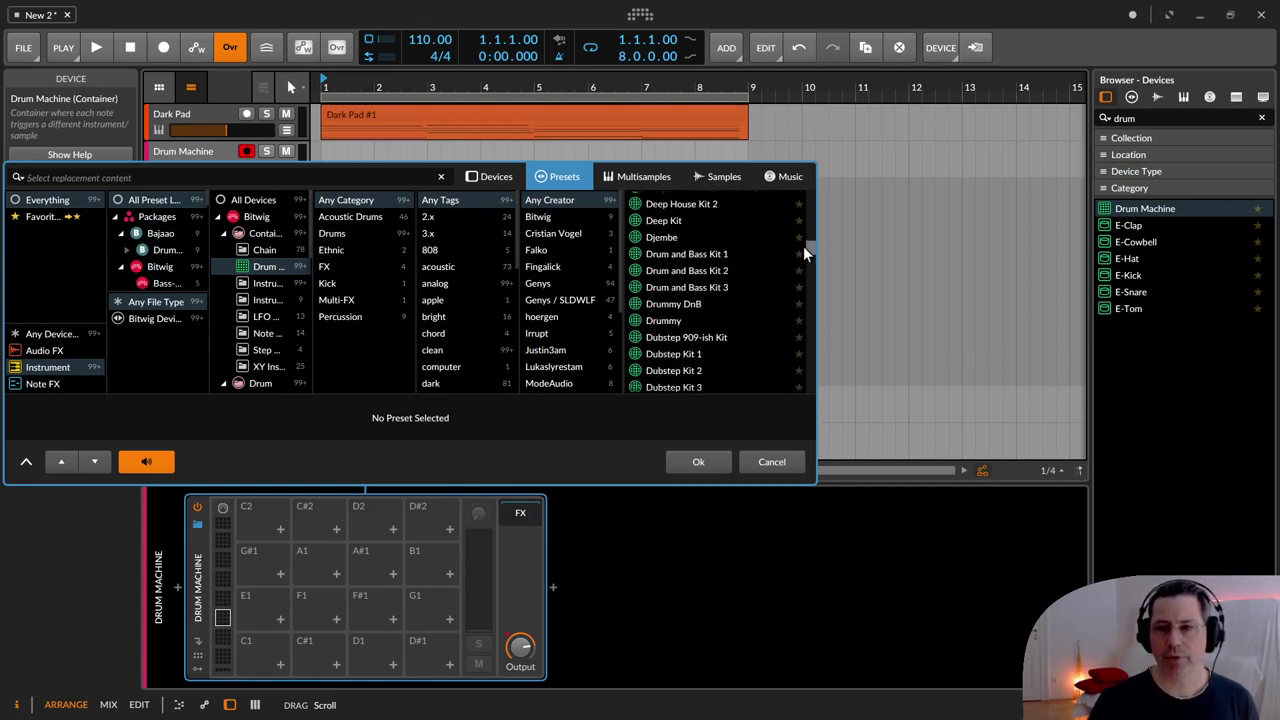
left_click(692, 255)
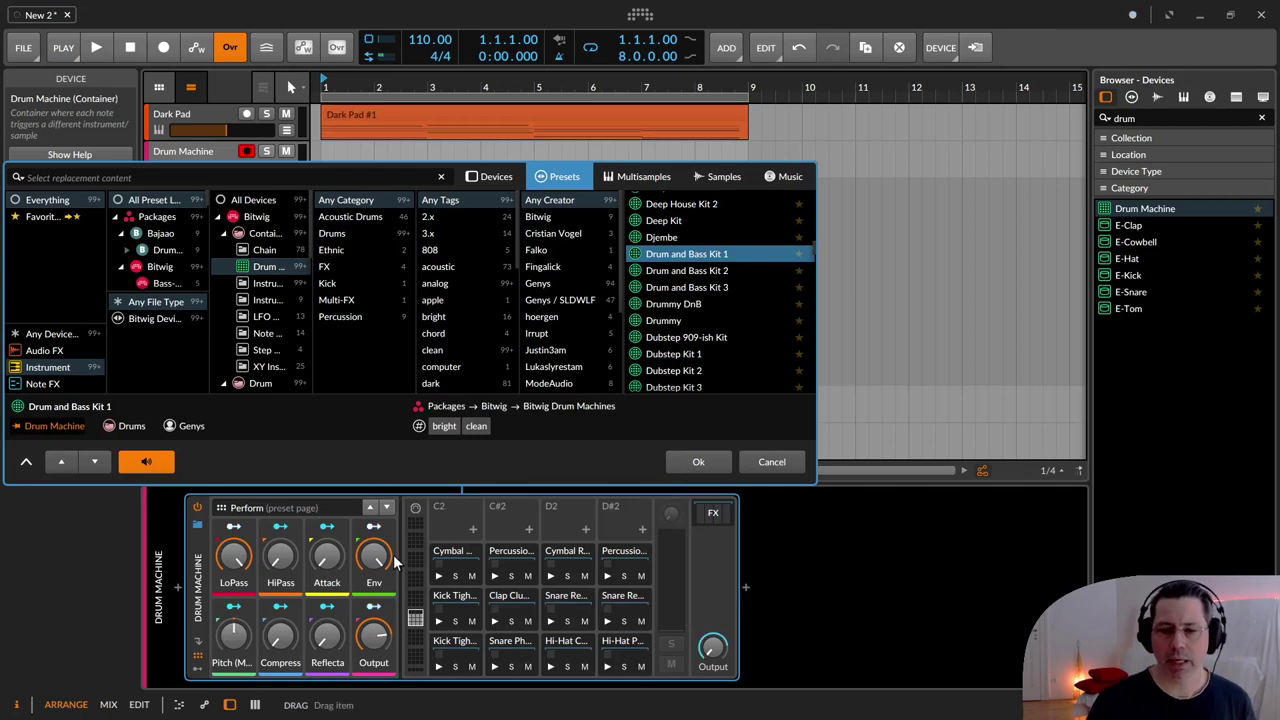
left_click(697, 462)
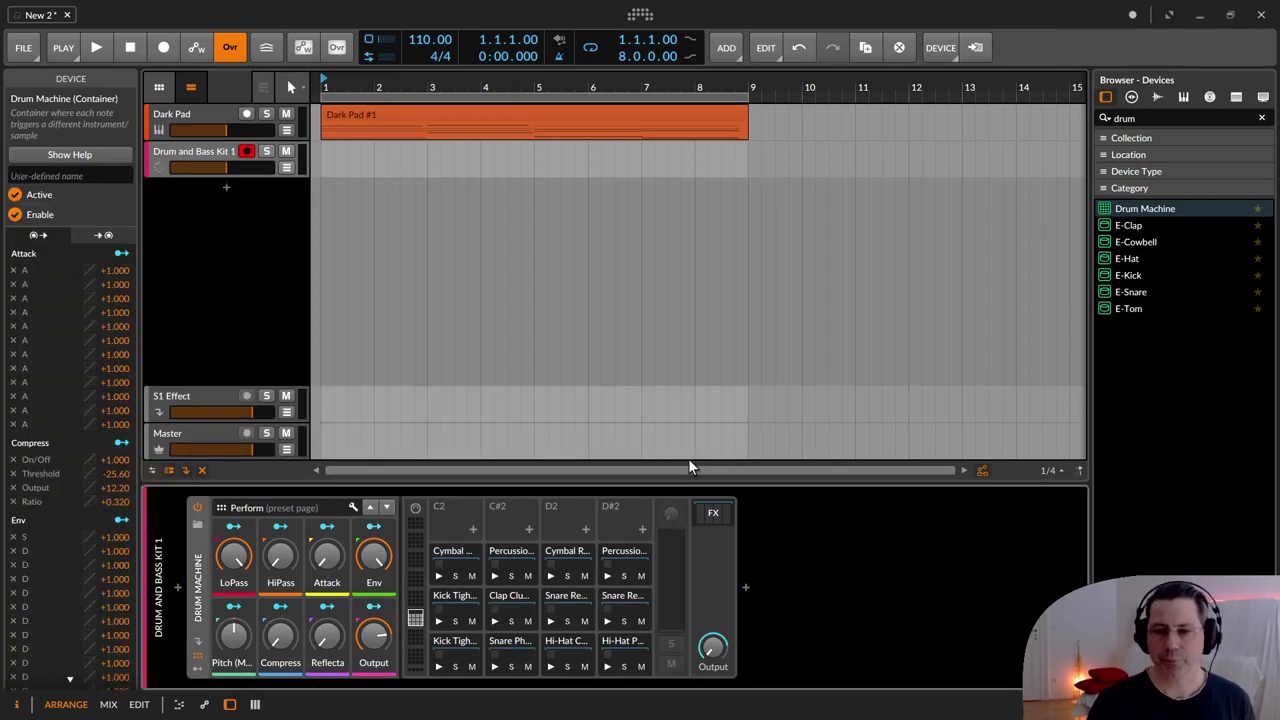
Audition the kit's drum pads and raise the volume of the Drum and Bass Kit 1 track.
left_click(456, 568)
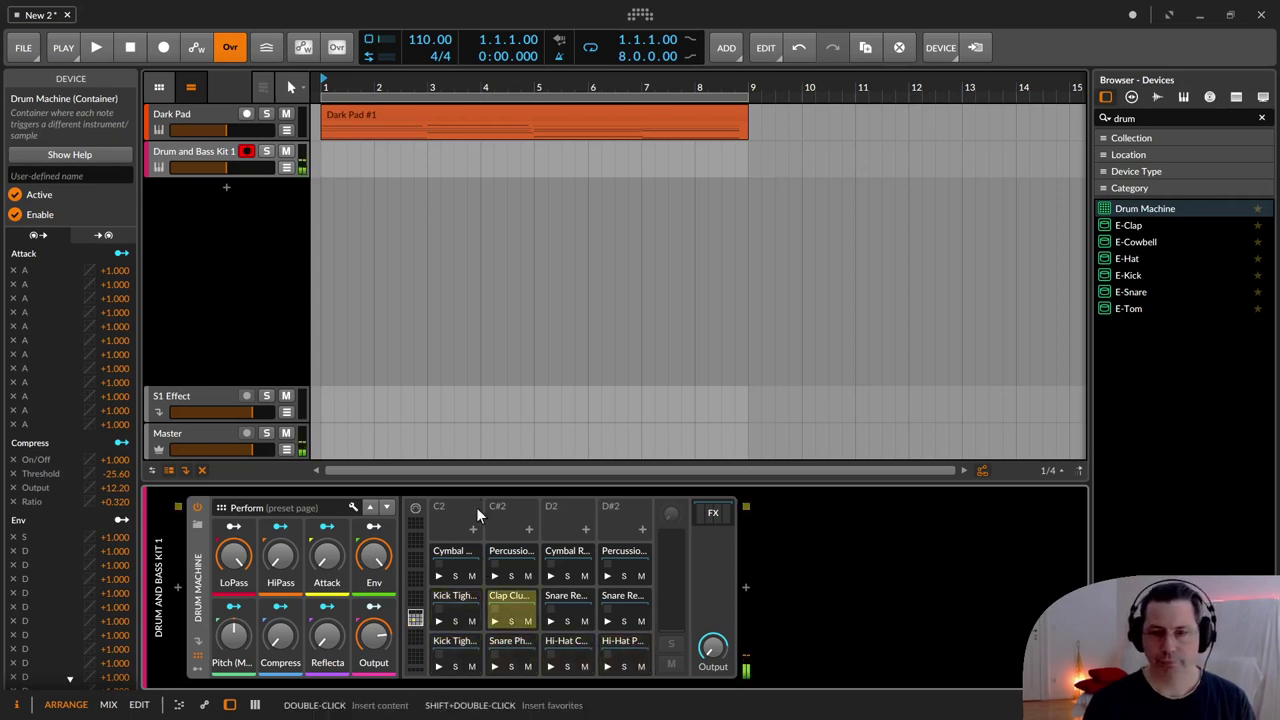
left_click_drag(224, 176, 248, 172)
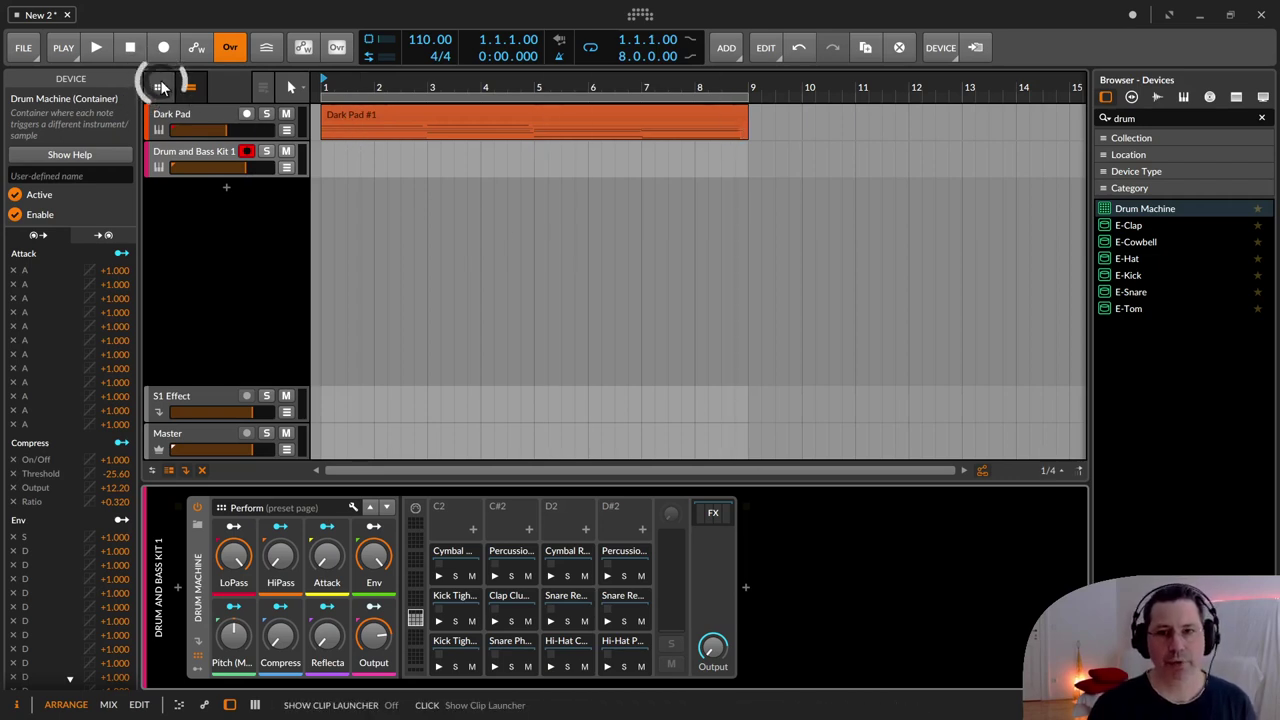
Create an empty one-bar clip at bar 1 on the Drum and Bass Kit 1 track and colour it blue-violet.
double_click(326, 158)
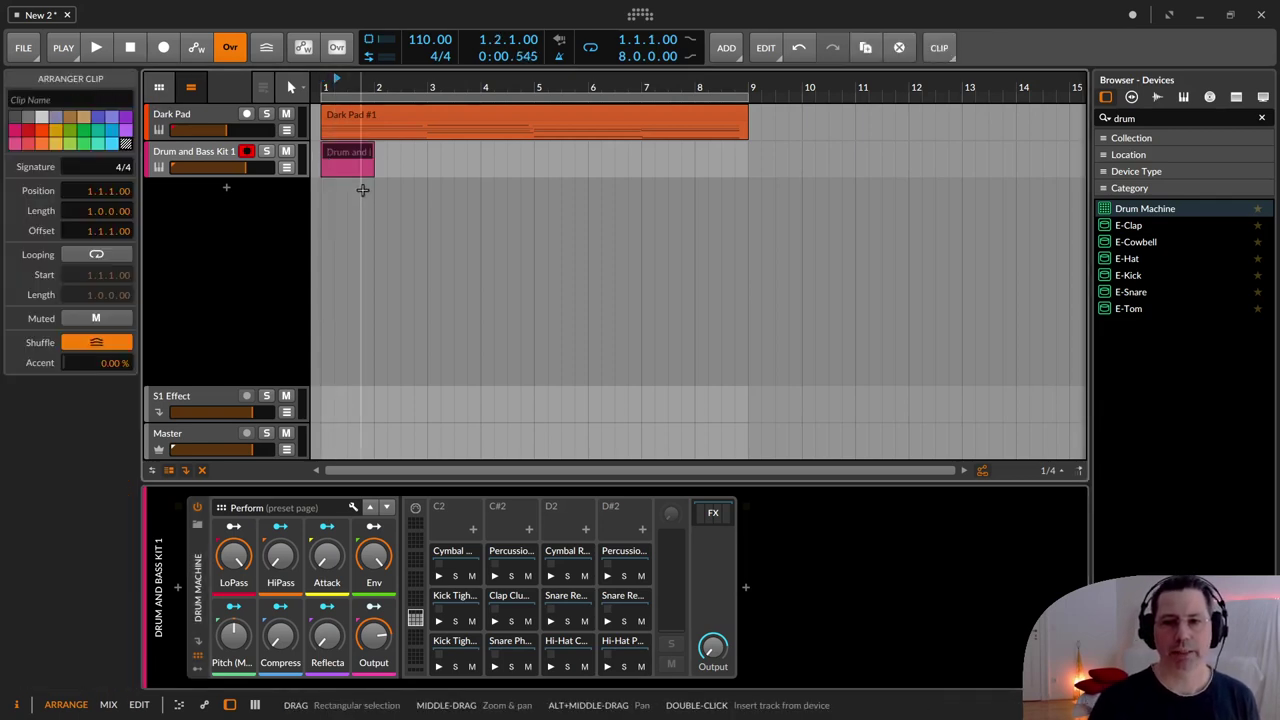
scroll(362, 186, "up", 5)
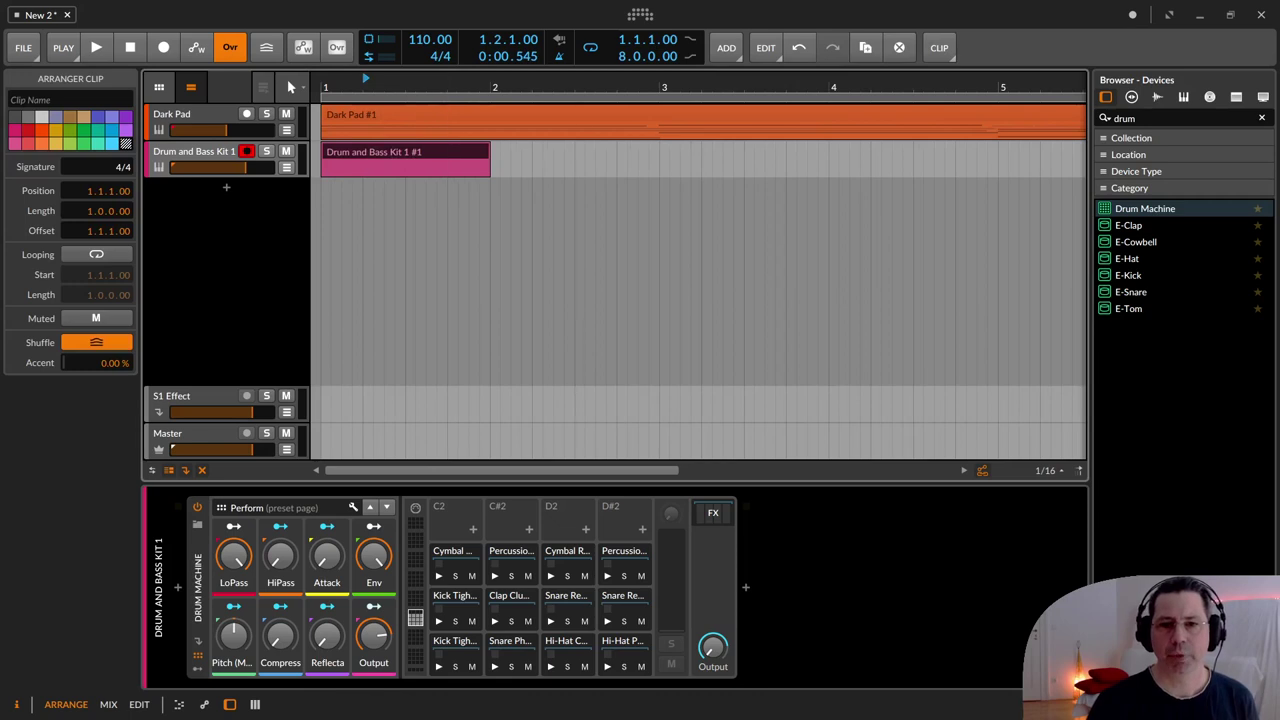
left_click(98, 117)
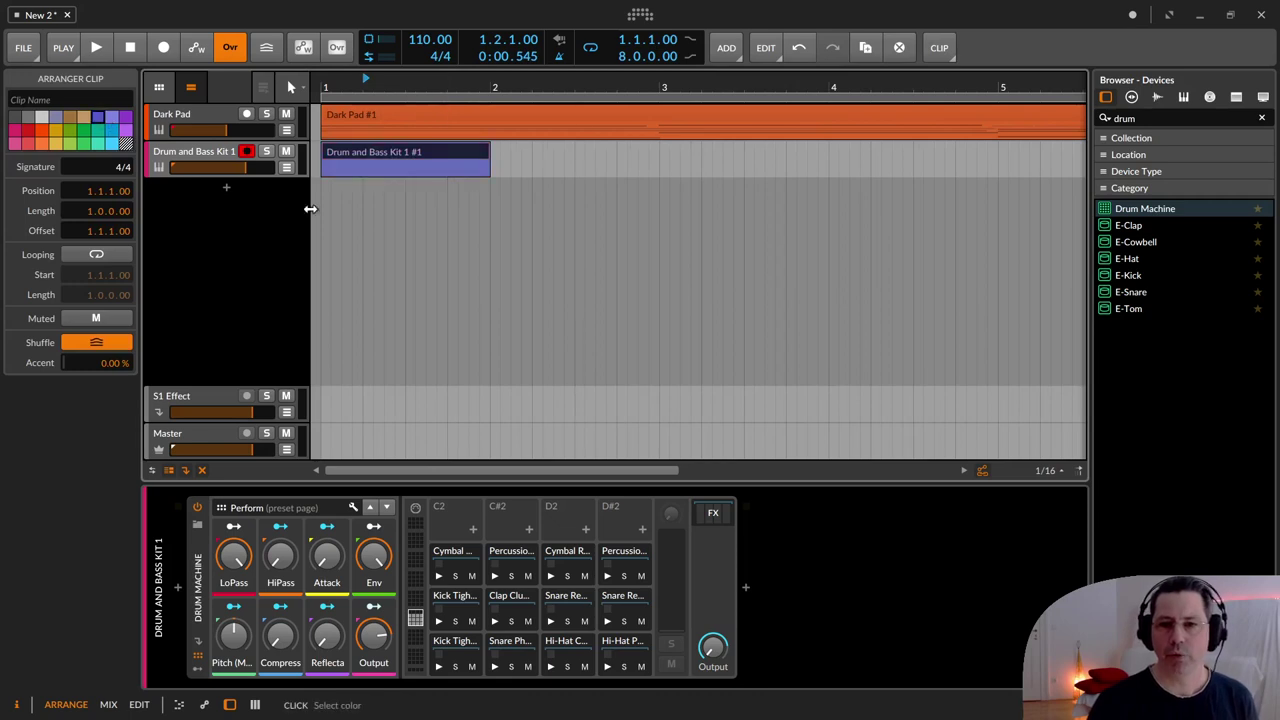
Open the drum clip in the note editor and switch from named drum lanes to the piano keyboard view.
double_click(366, 156)
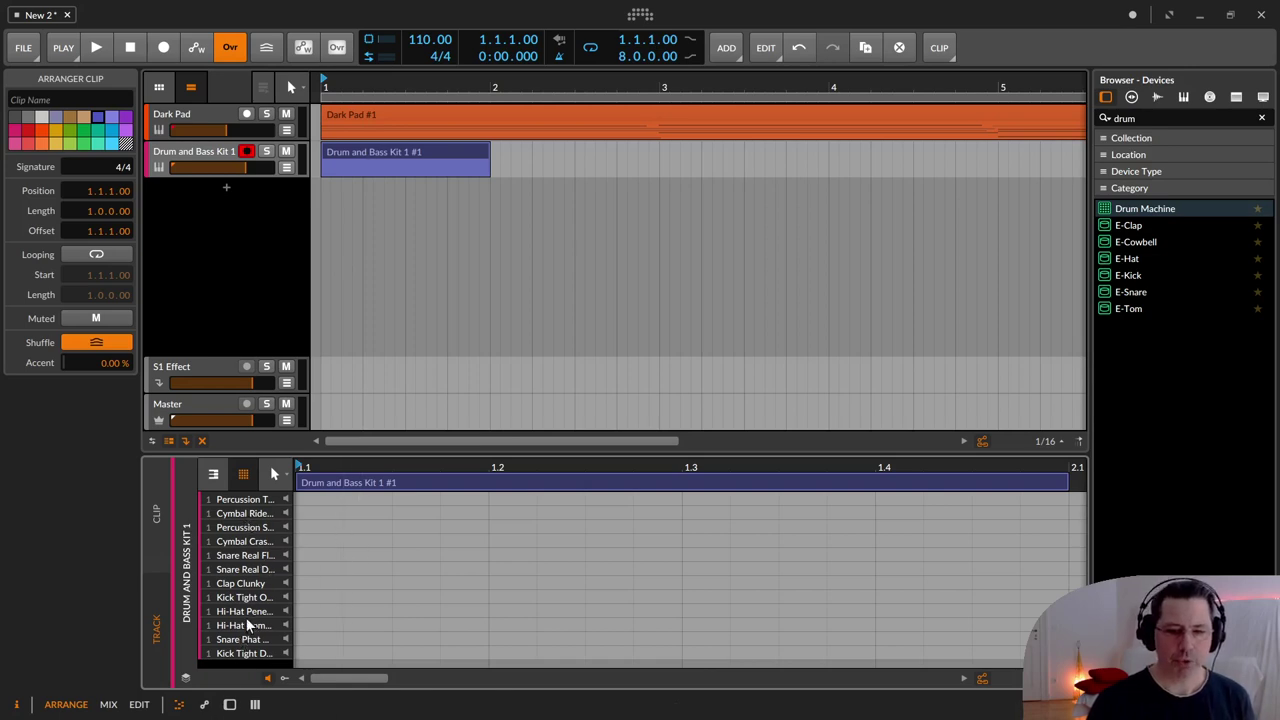
left_click(214, 478)
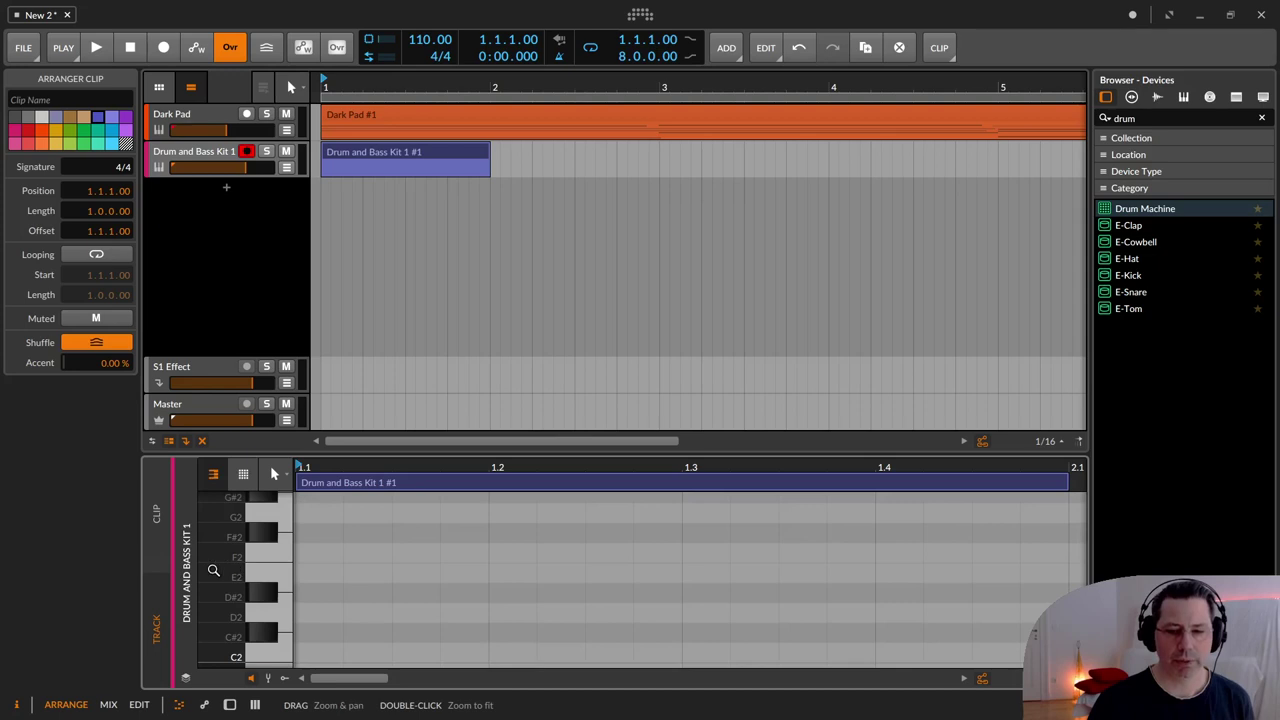
left_click_drag(213, 570, 224, 498)
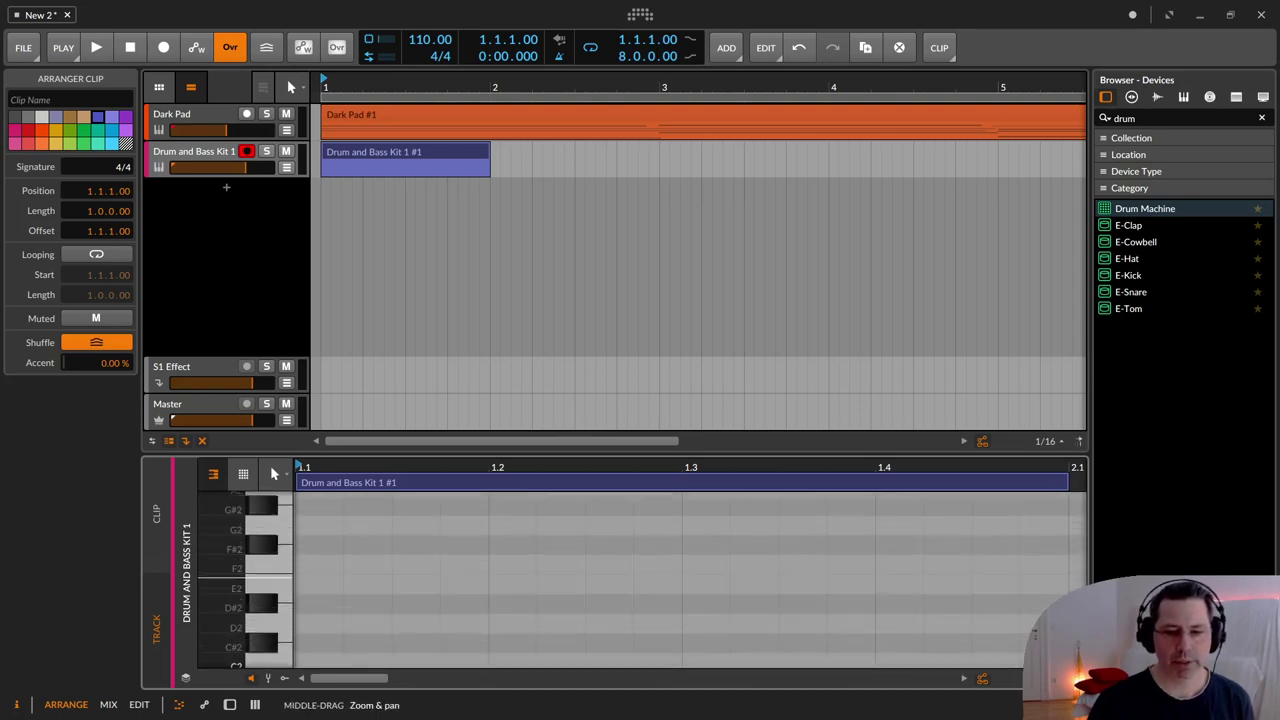
Switch the note editor back to named drum lanes and enlarge it to show the whole kit, with a brief look at the device chain.
left_click(243, 473)
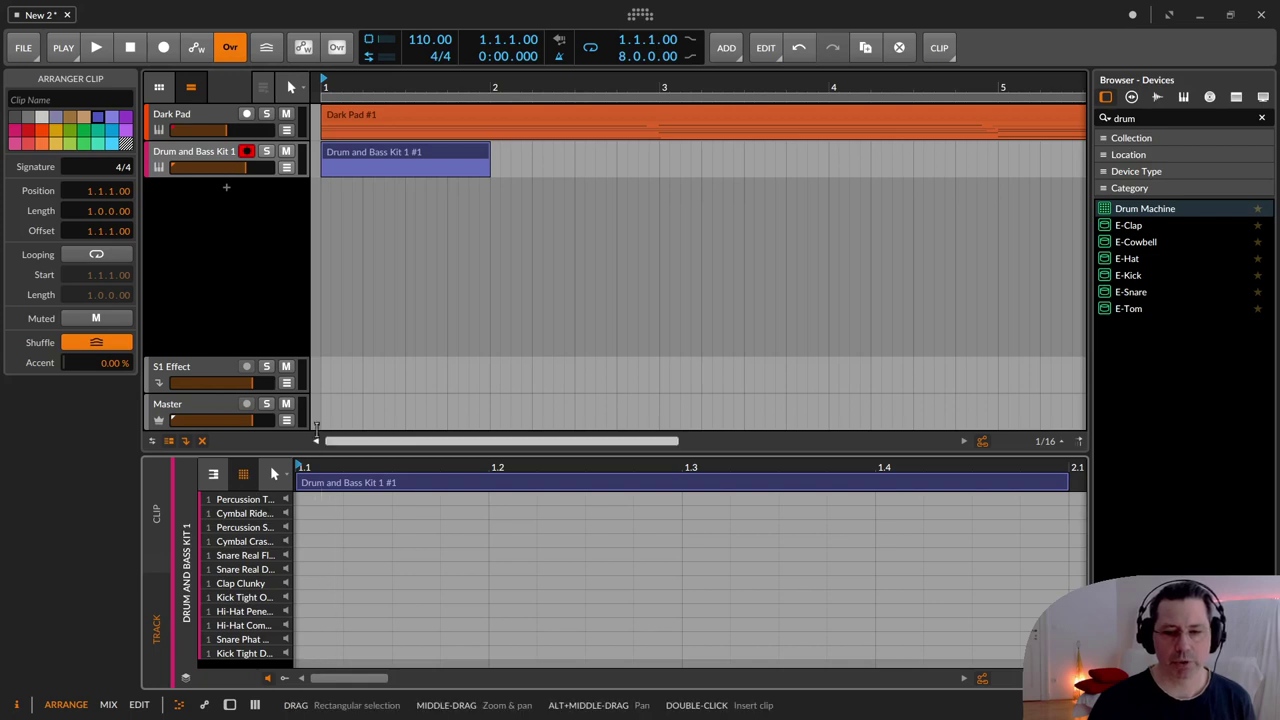
left_click_drag(300, 456, 293, 395)
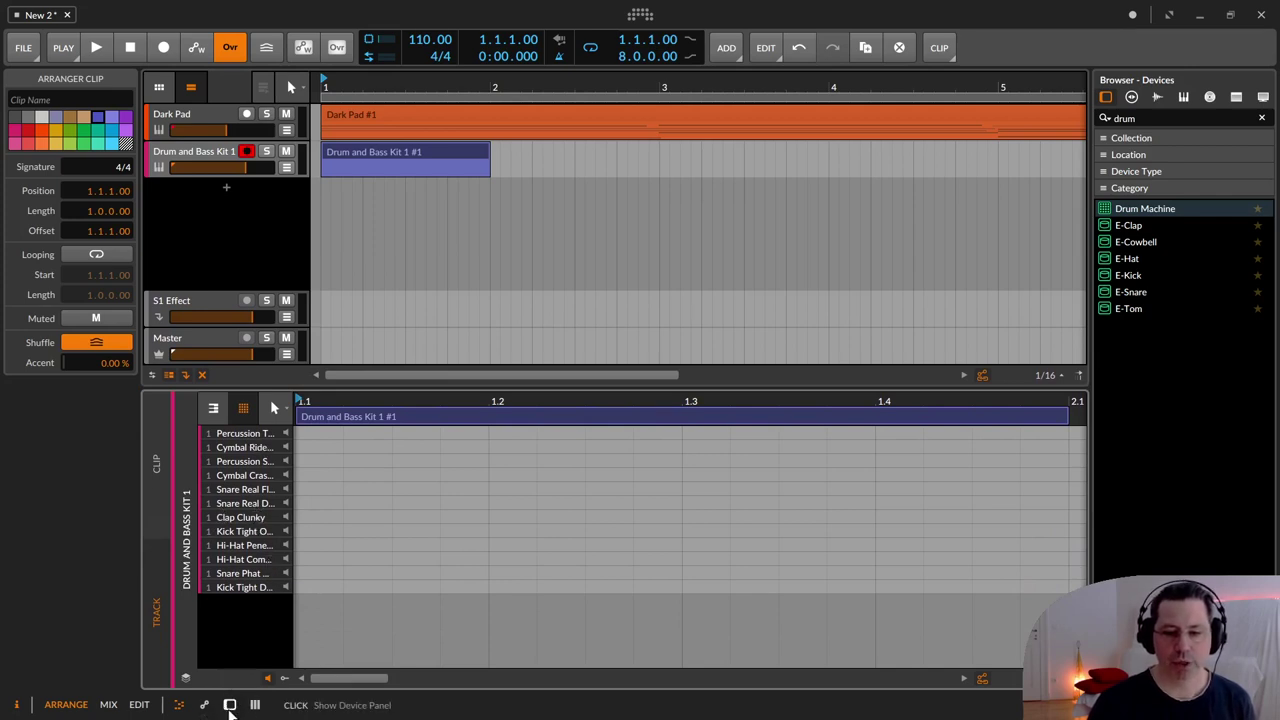
left_click(229, 705)
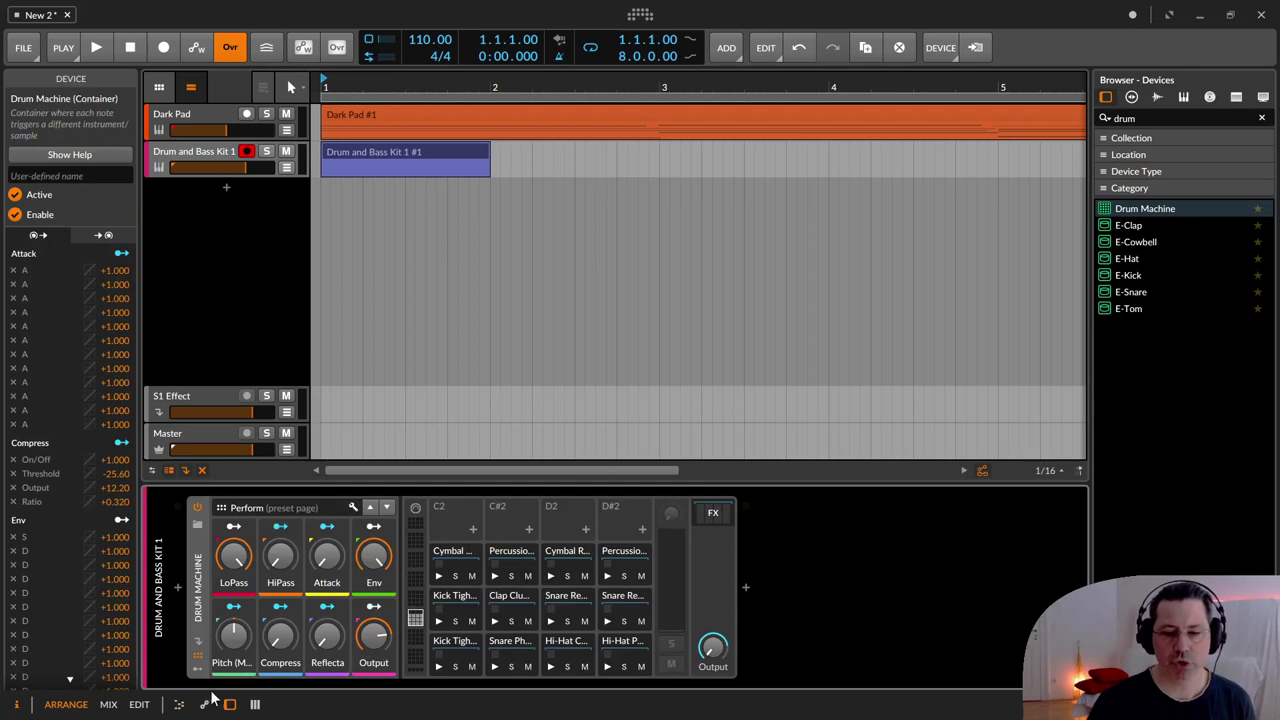
left_click(178, 706)
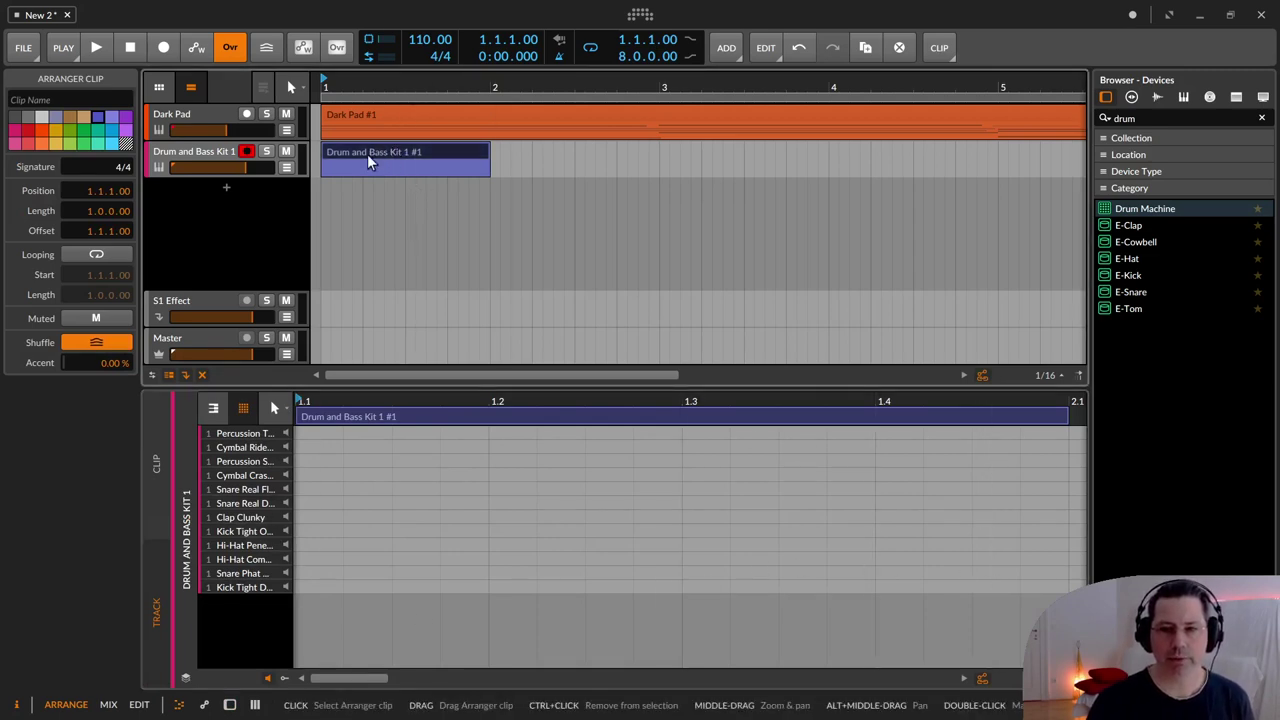
Set the arranger loop to the one-bar drum clip and solo the Drum and Bass Kit 1 track.
left_click(395, 167)
left_click(402, 155)
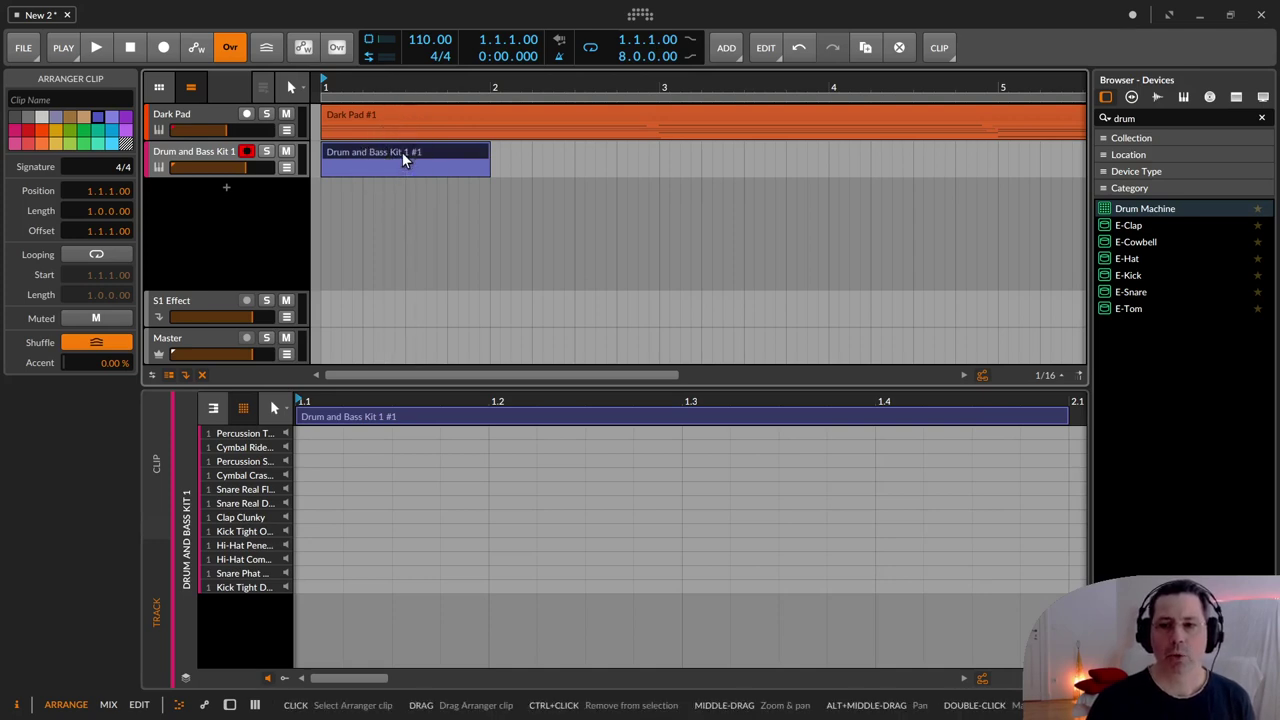
right_click(402, 152)
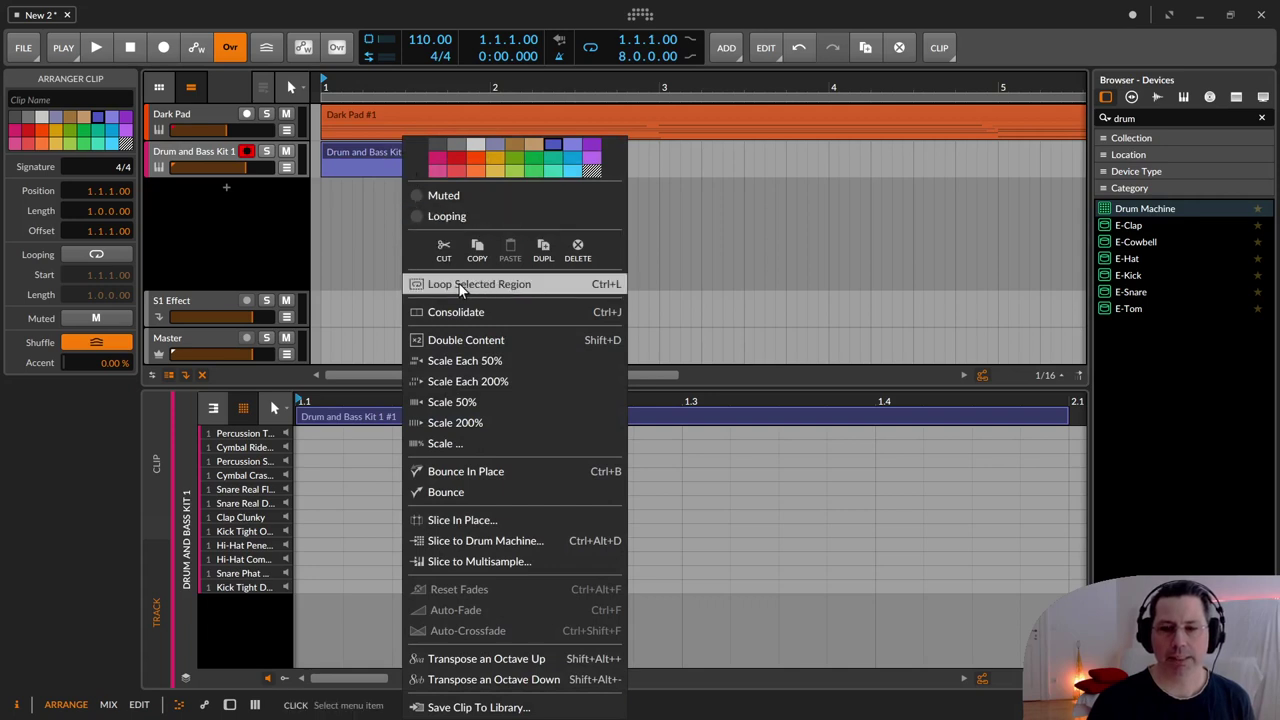
left_click(615, 288)
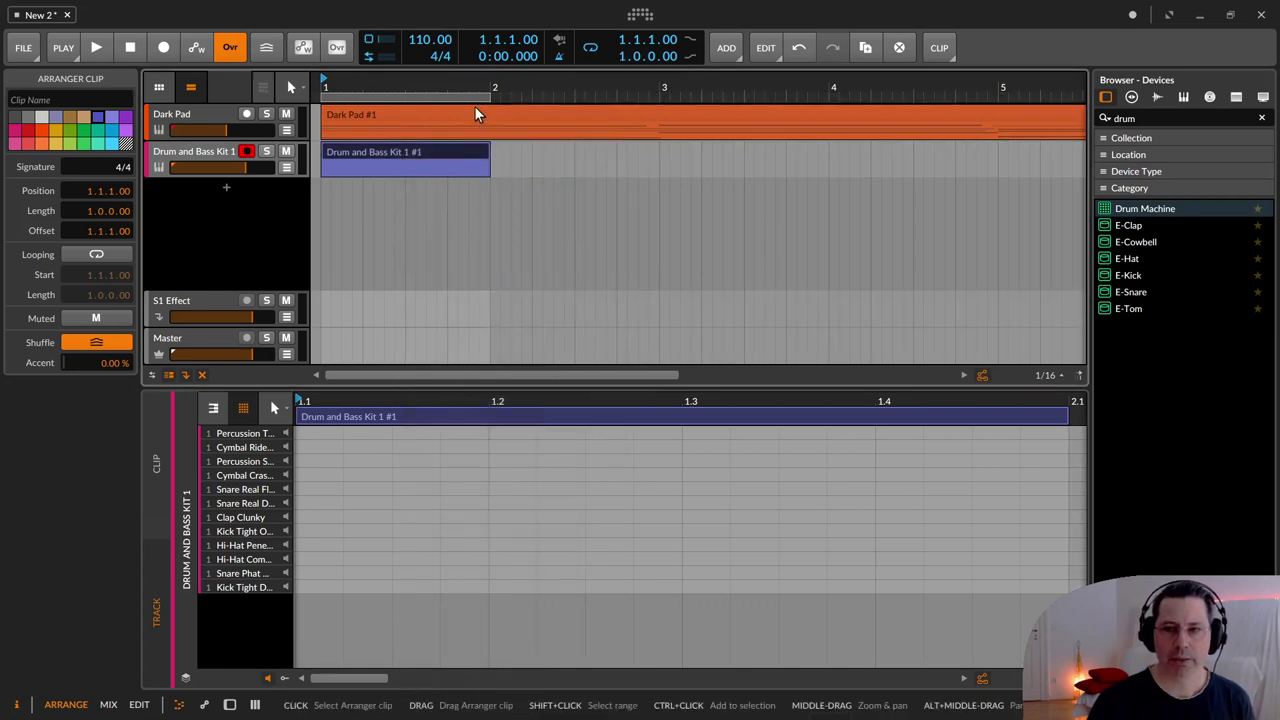
left_click(598, 47)
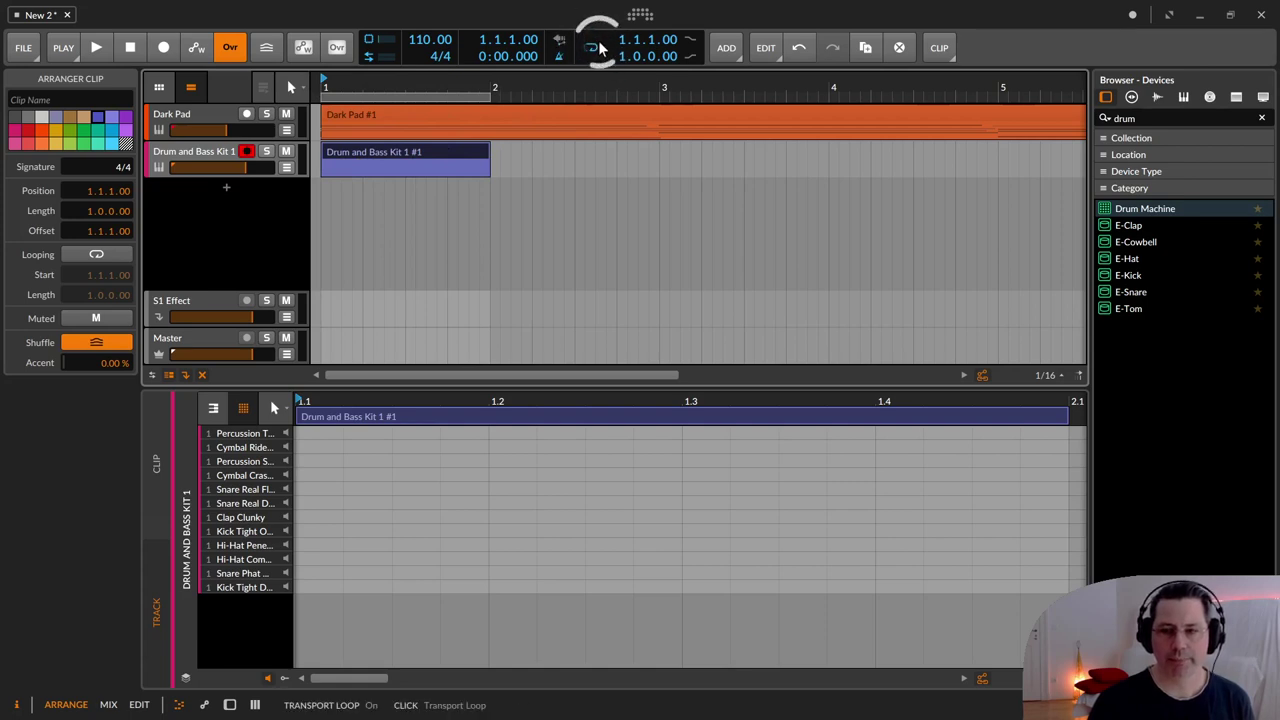
left_click(268, 152)
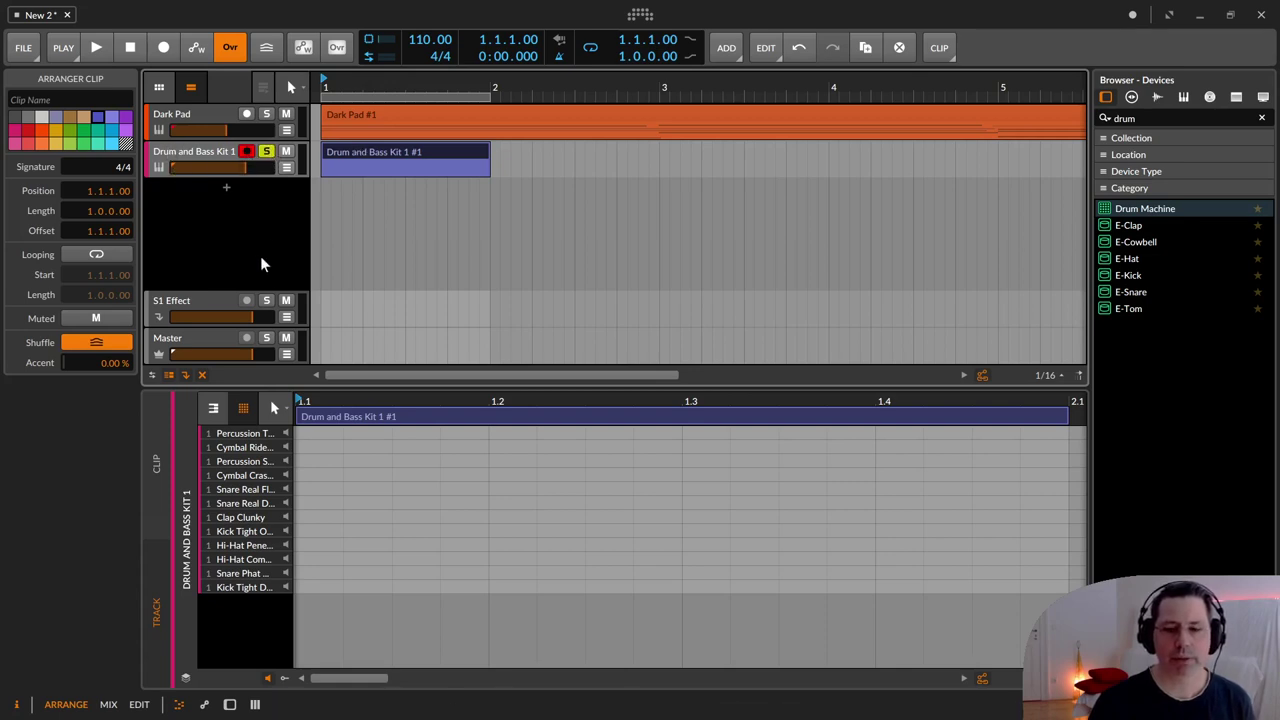
Draw kick notes with the Pen tool on all four beats in the lowest kick lane (C1).
left_click(276, 410)
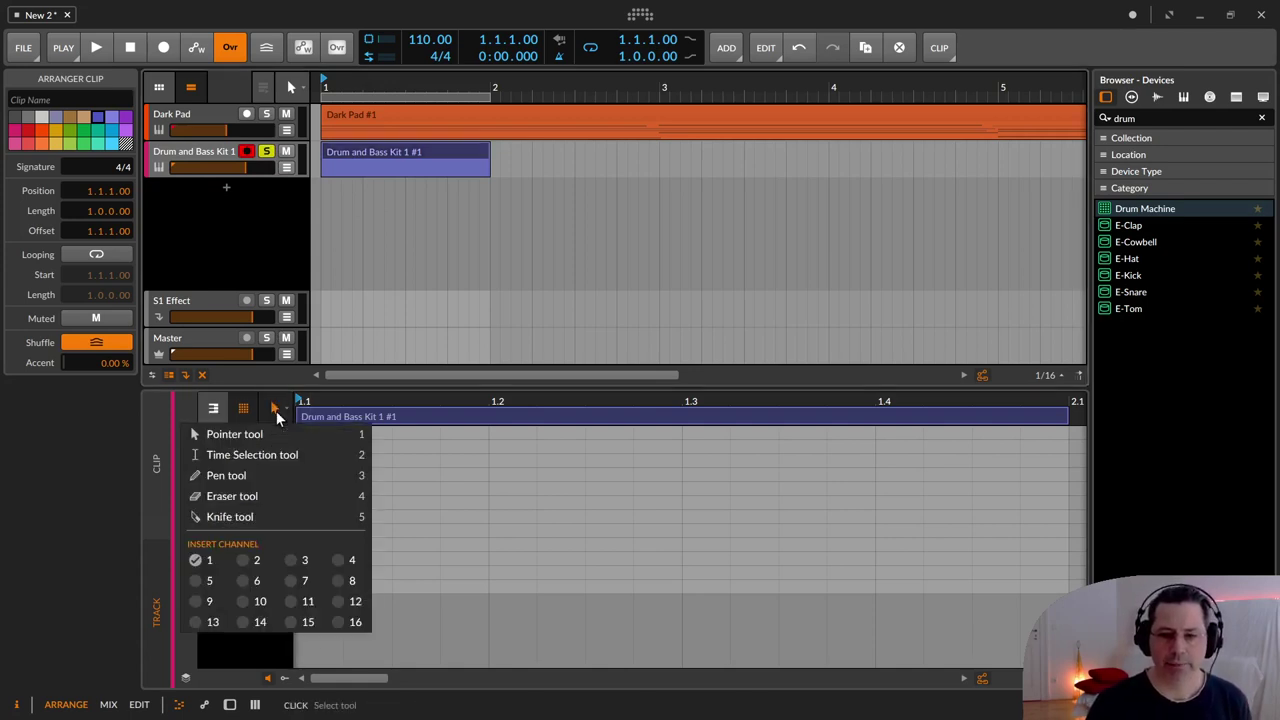
left_click(245, 476)
left_click(311, 587)
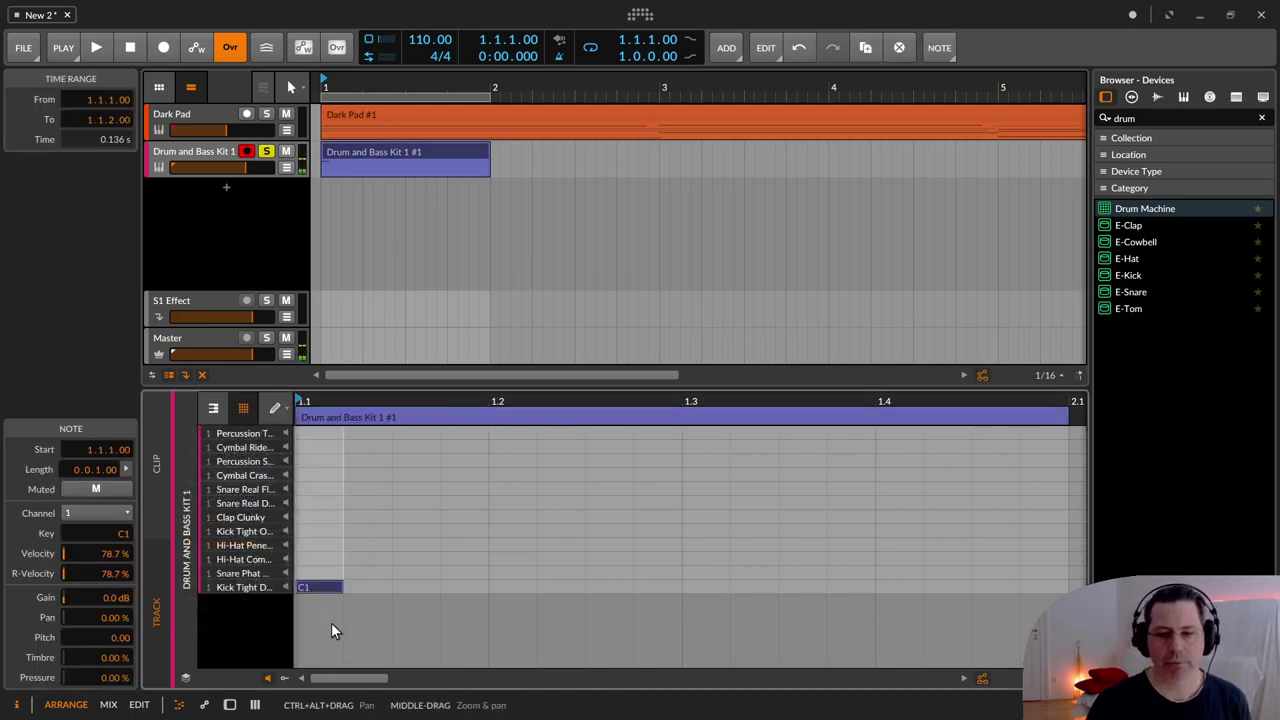
left_click(505, 587)
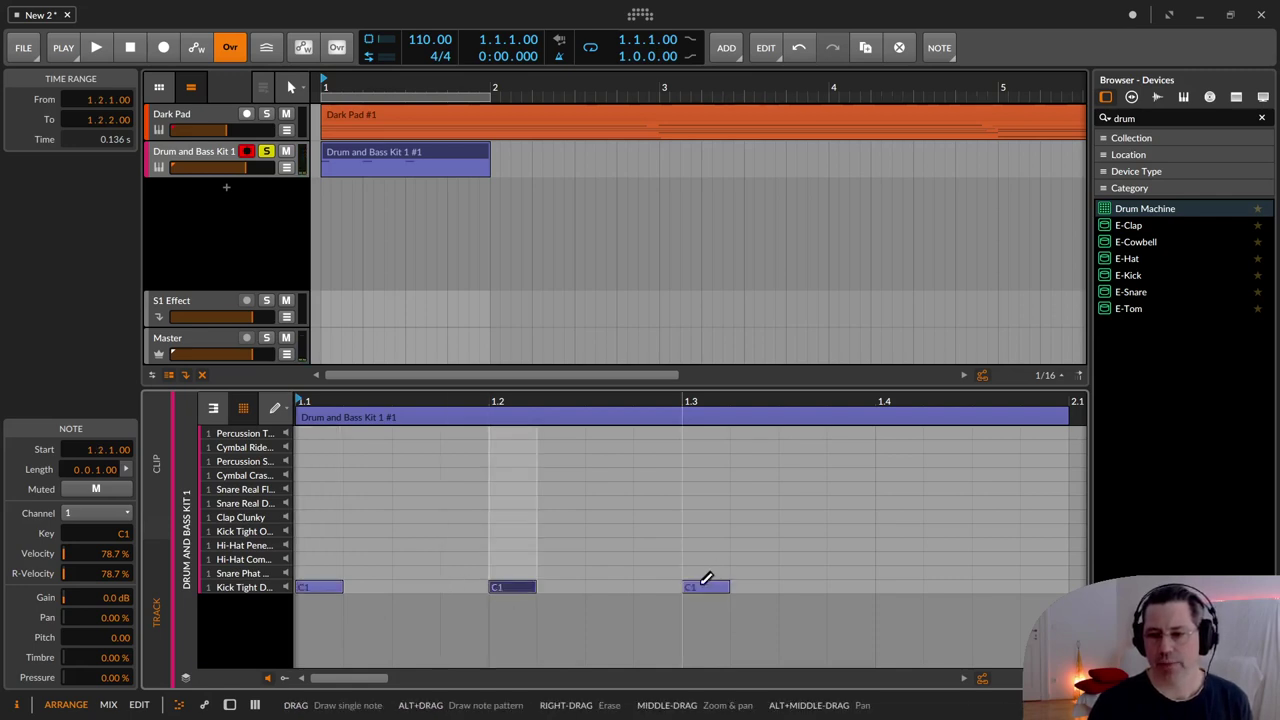
left_click(893, 587)
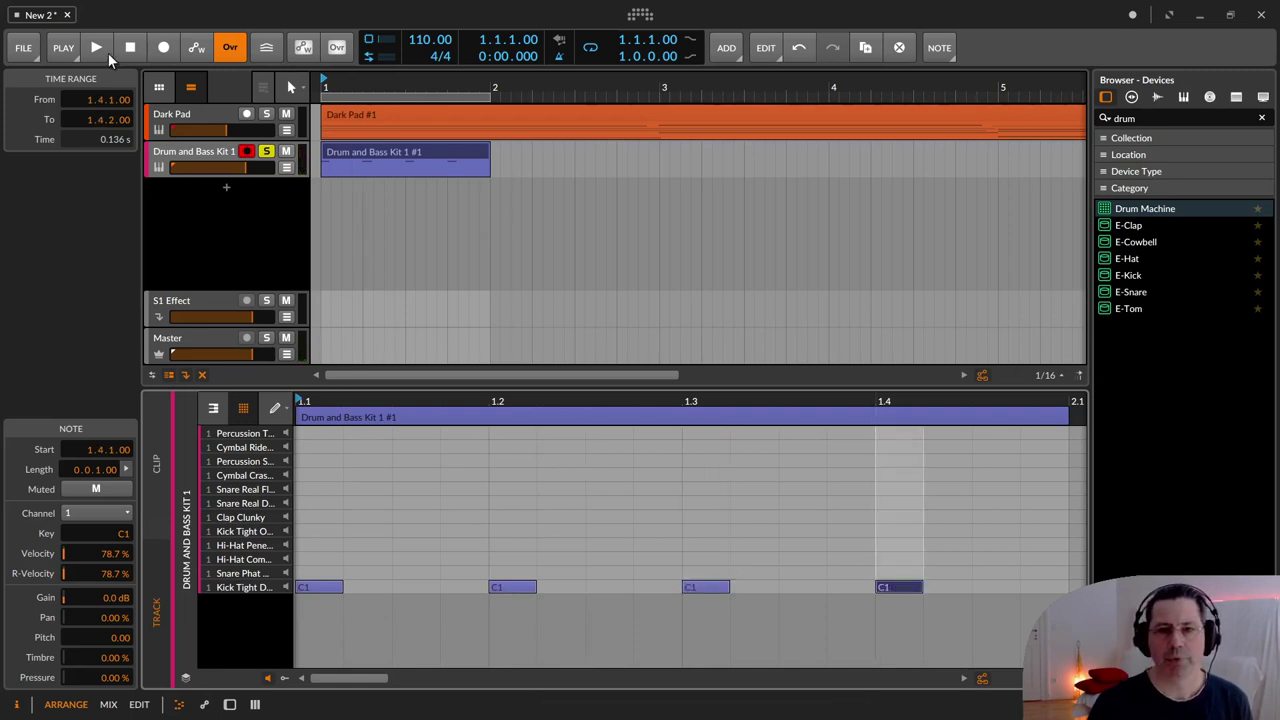
Start looped playback of the drum clip and add Snare Phat notes (C#1) on beats 1.2 and 1.4.
left_click(353, 146)
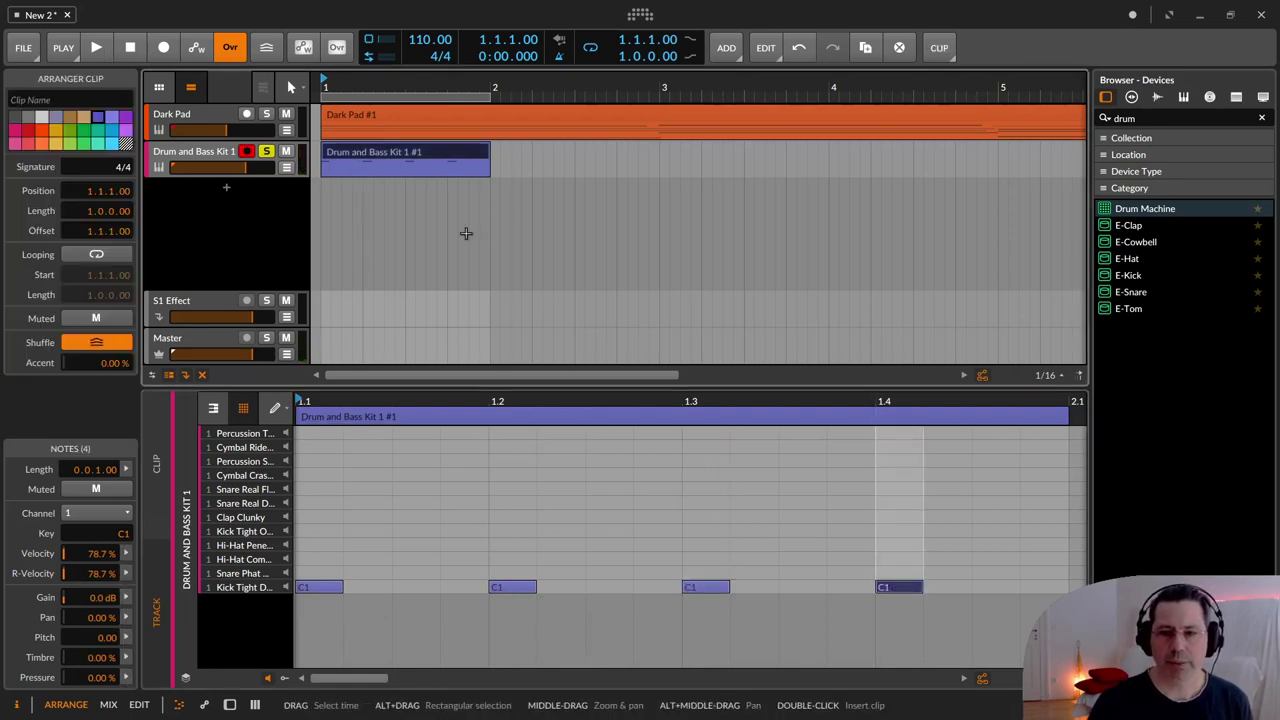
left_click(107, 47)
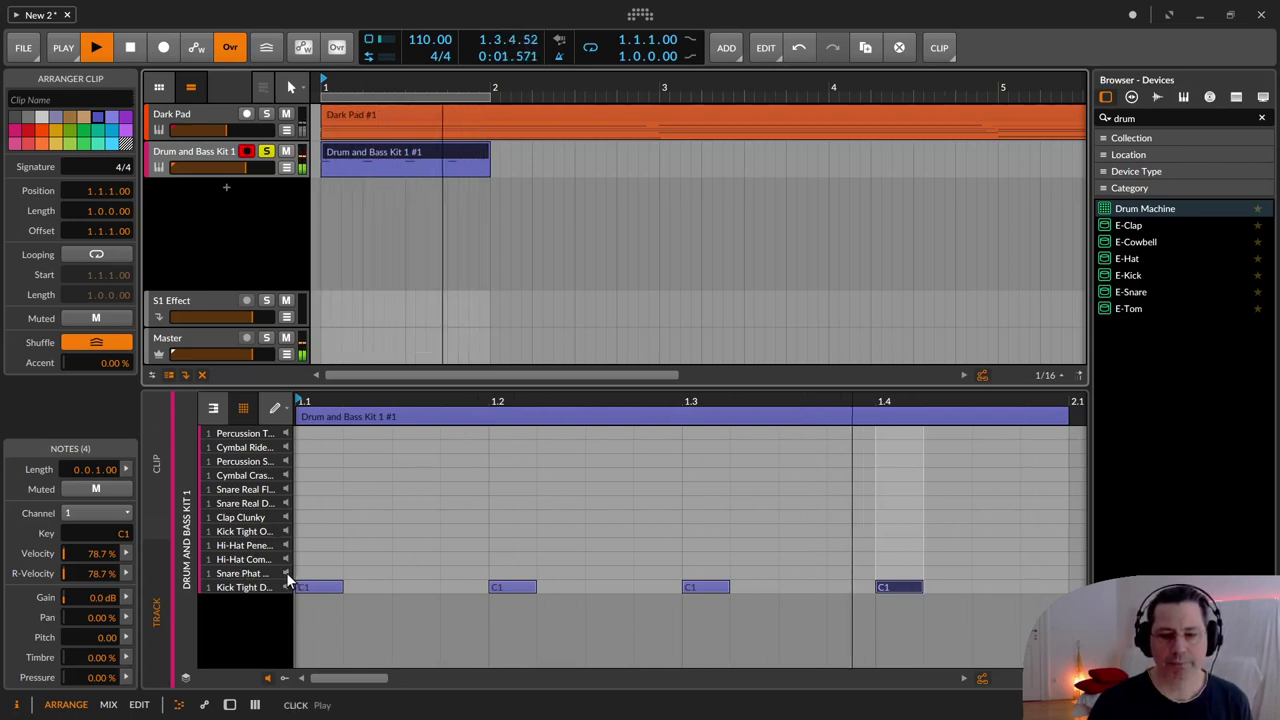
left_click(509, 573)
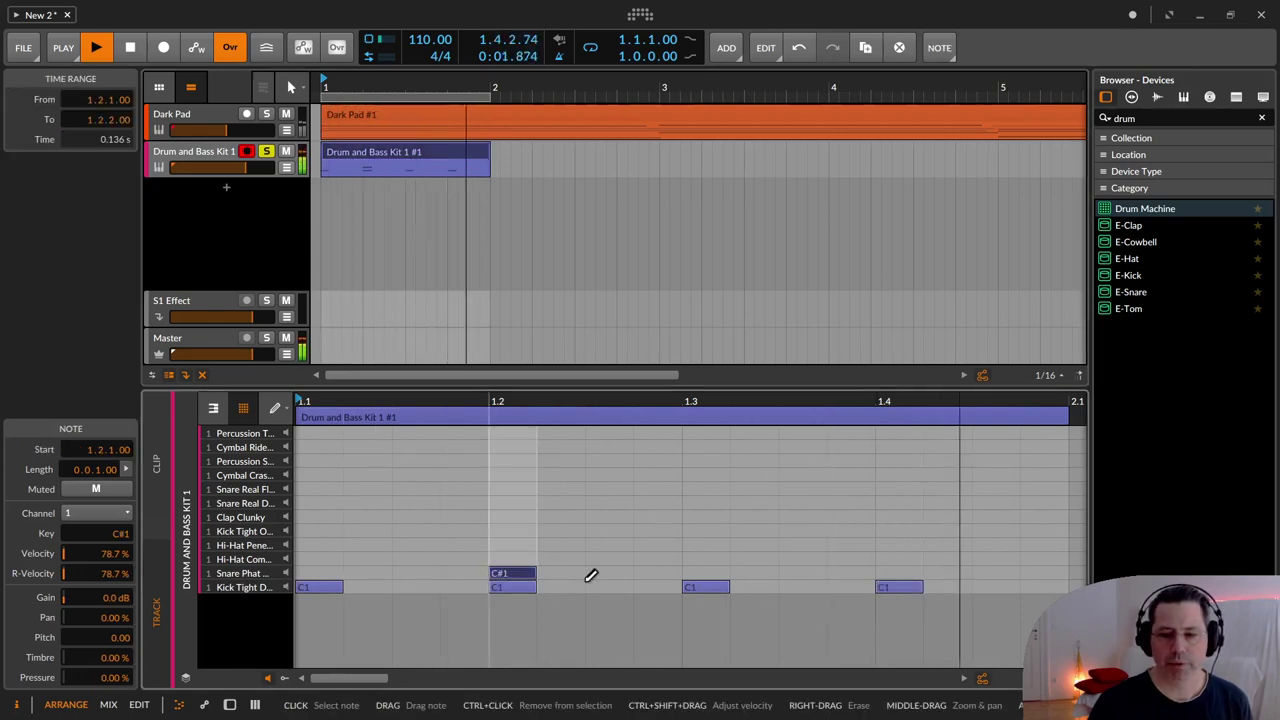
left_click(893, 574)
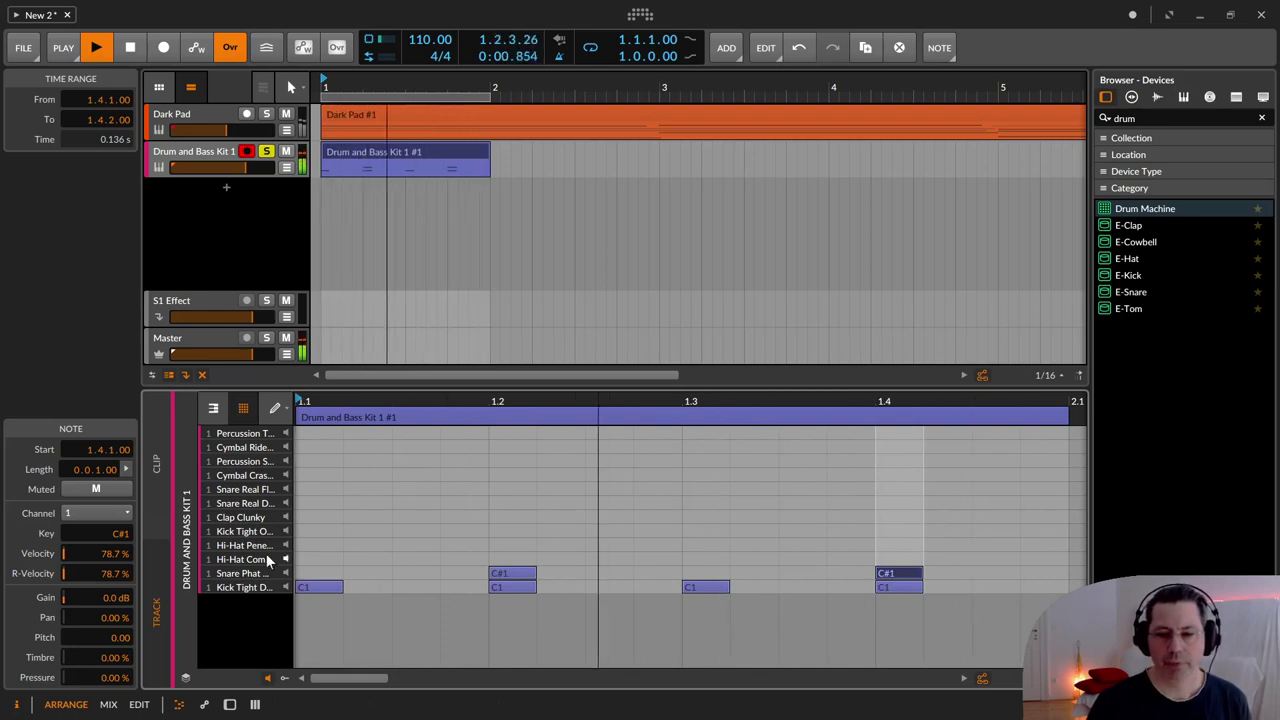
Draw hi-hat notes in the D1 lane on every eighth note of the bar, plus an extra sixteenth at 1.4.4.
left_click(325, 558)
left_click(400, 559)
left_click(512, 559)
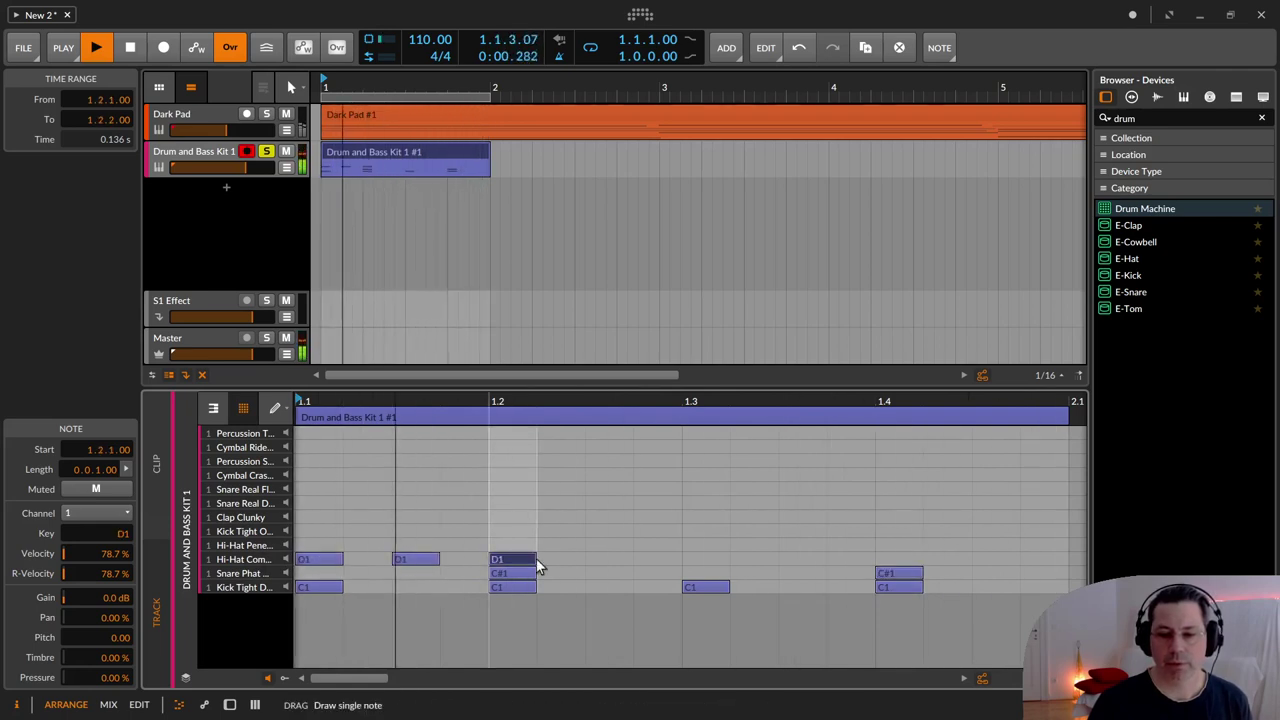
left_click(608, 558)
left_click(706, 558)
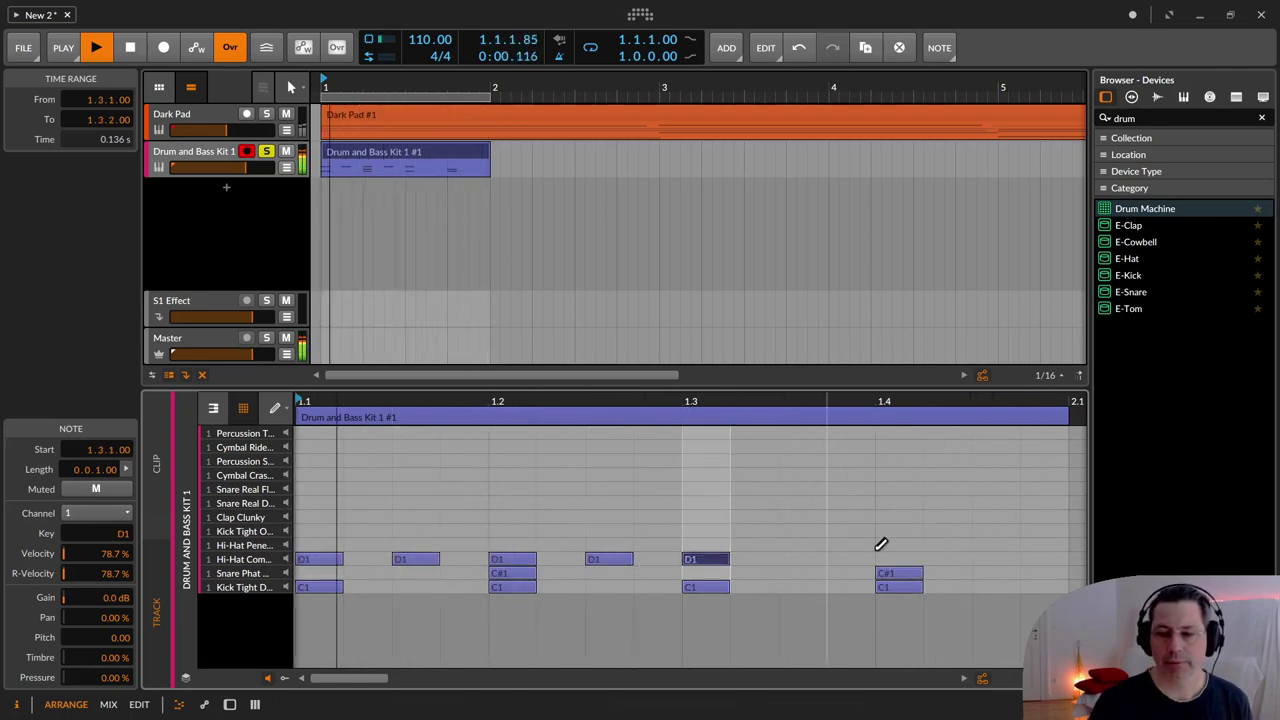
left_click(806, 557)
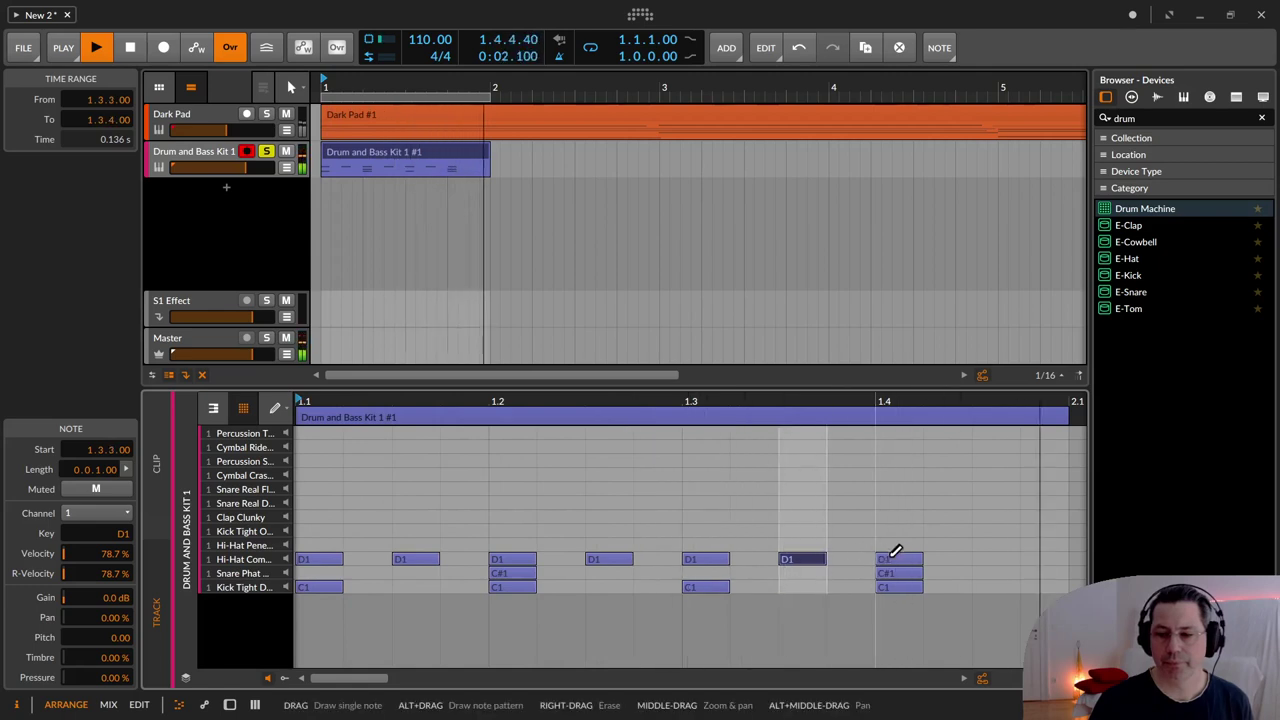
left_click(896, 558)
left_click(998, 558)
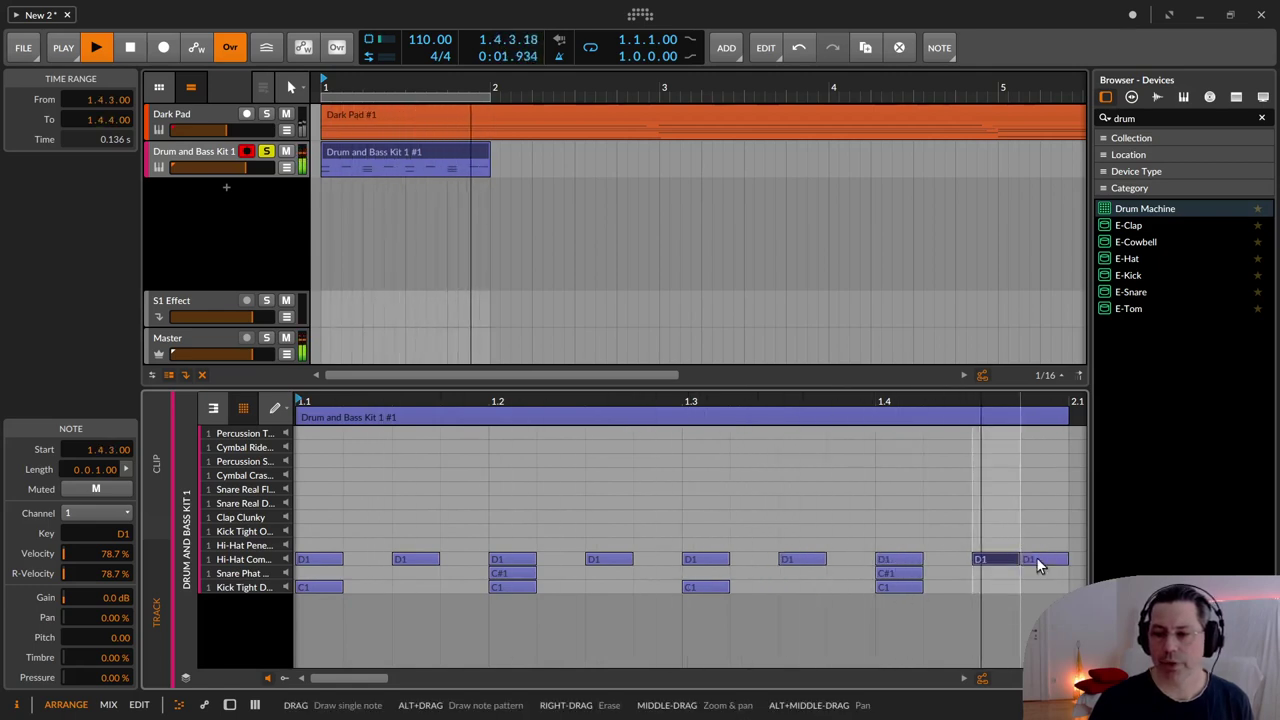
left_click(1040, 558)
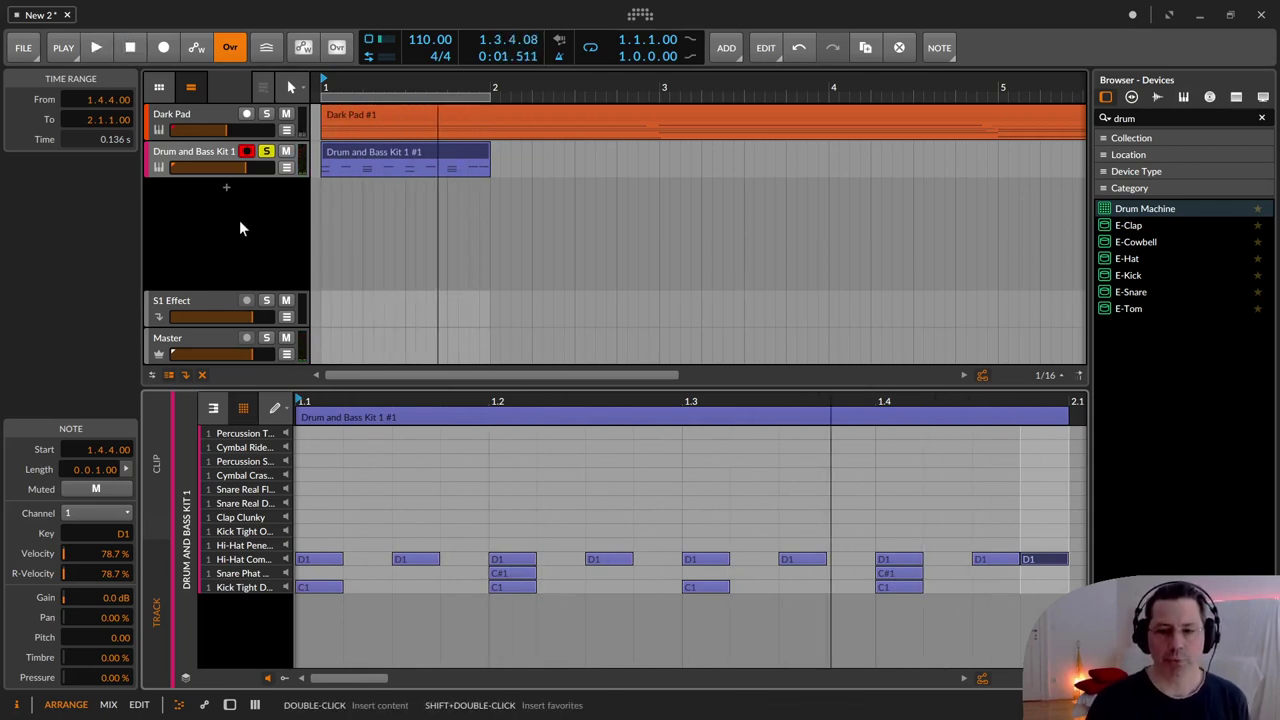
Bring back the drum machine's device view, unsolo the Drum and Bass Kit 1 track and select its clip.
key("d")
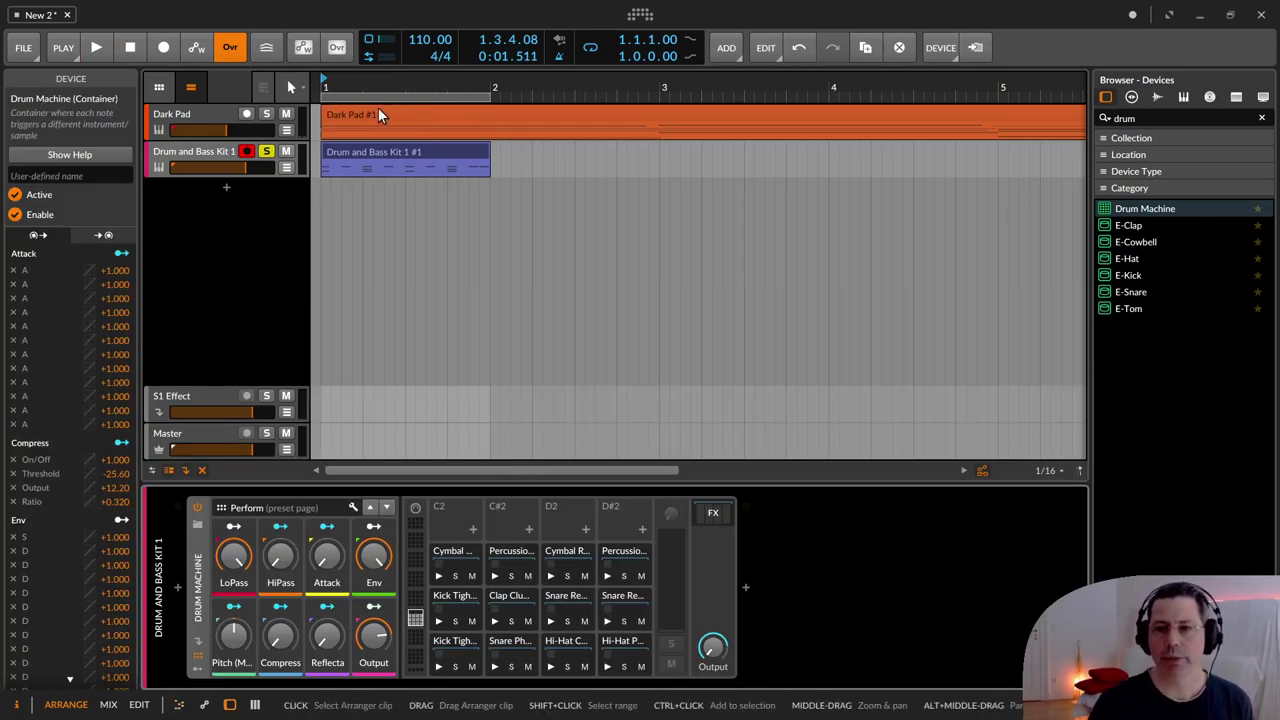
left_click(266, 151)
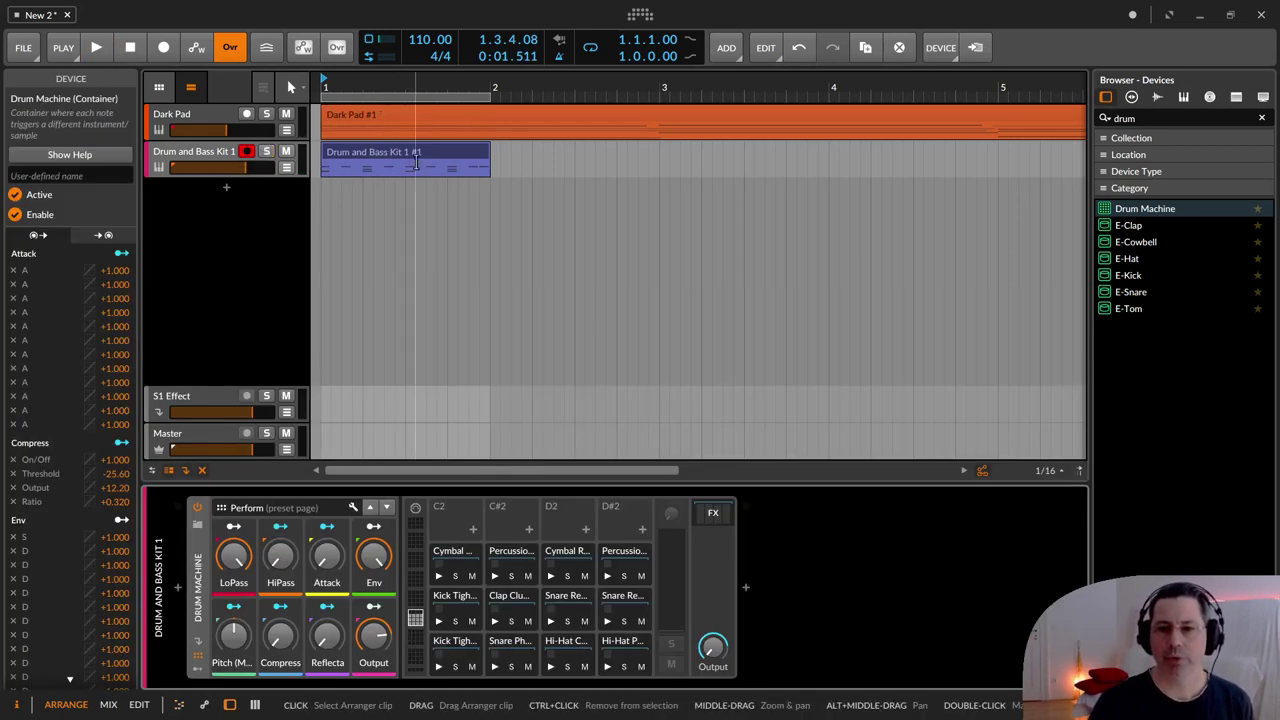
scroll(405, 150, "down", 5)
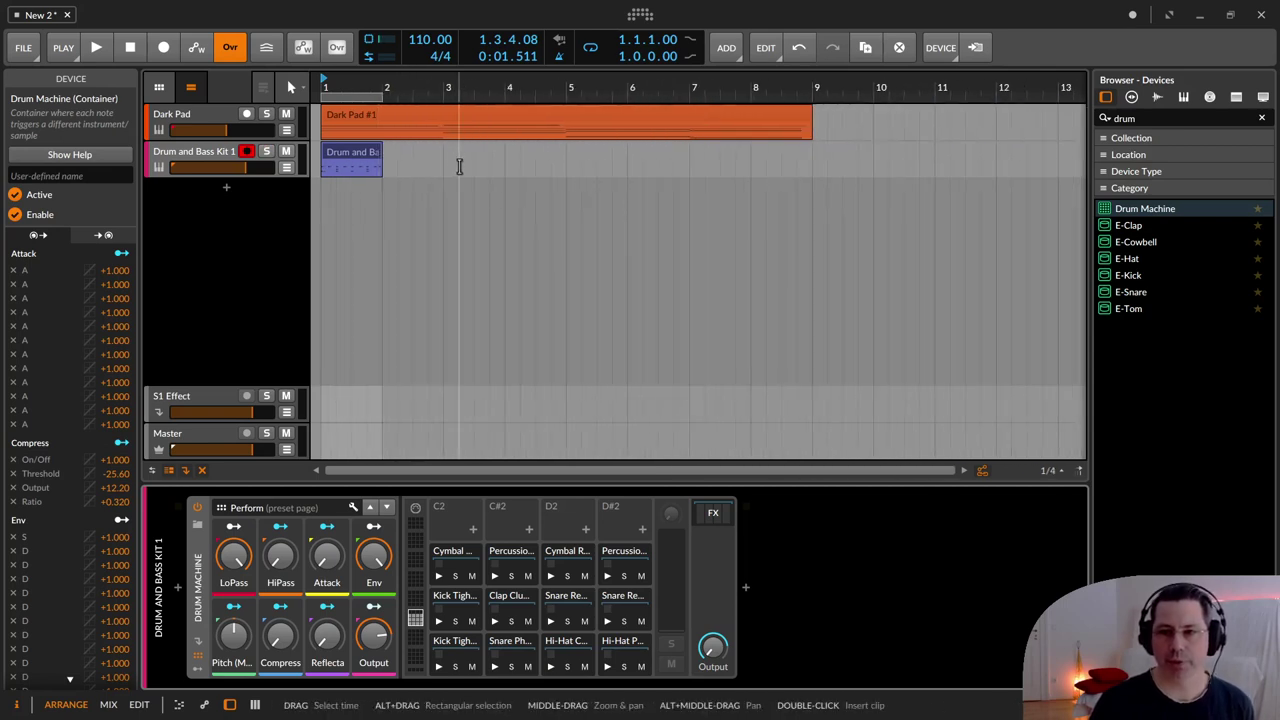
left_click(362, 151)
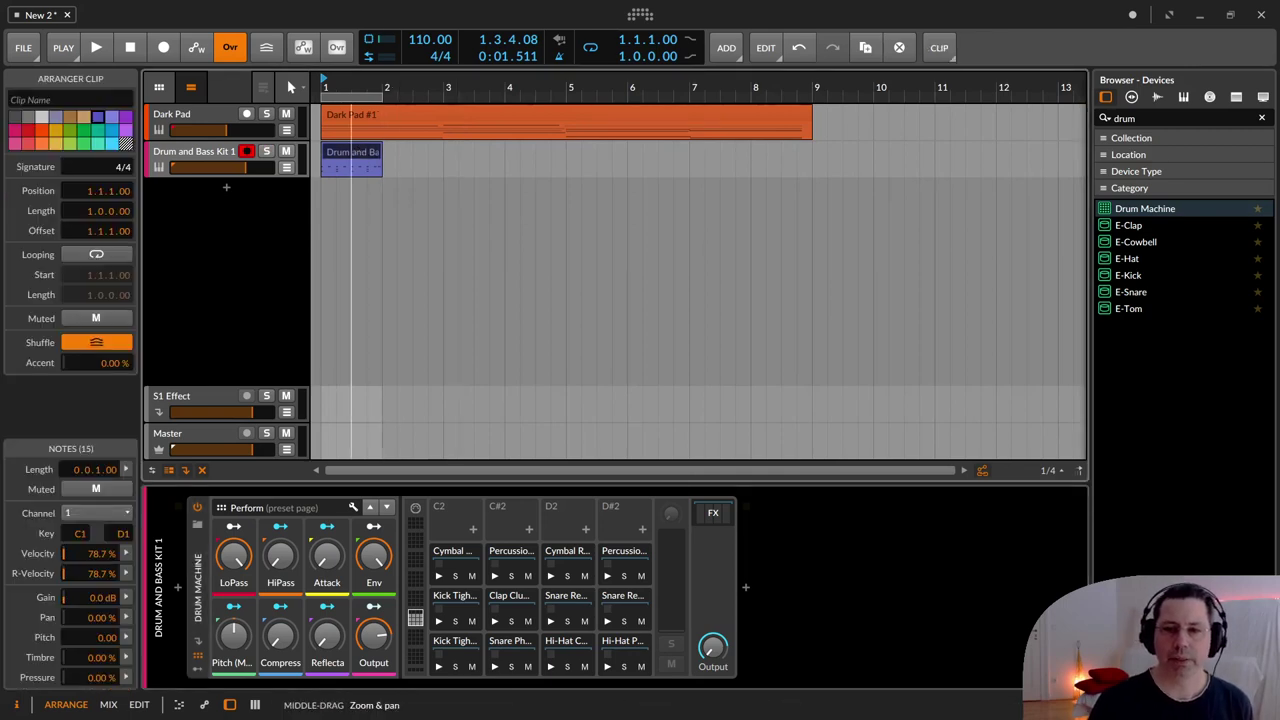
Try extending the drum clip without looping to a length of 2.3.3.00, and shorten it back to one bar.
scroll(353, 152, "up", 1)
scroll(353, 152, "up", 3)
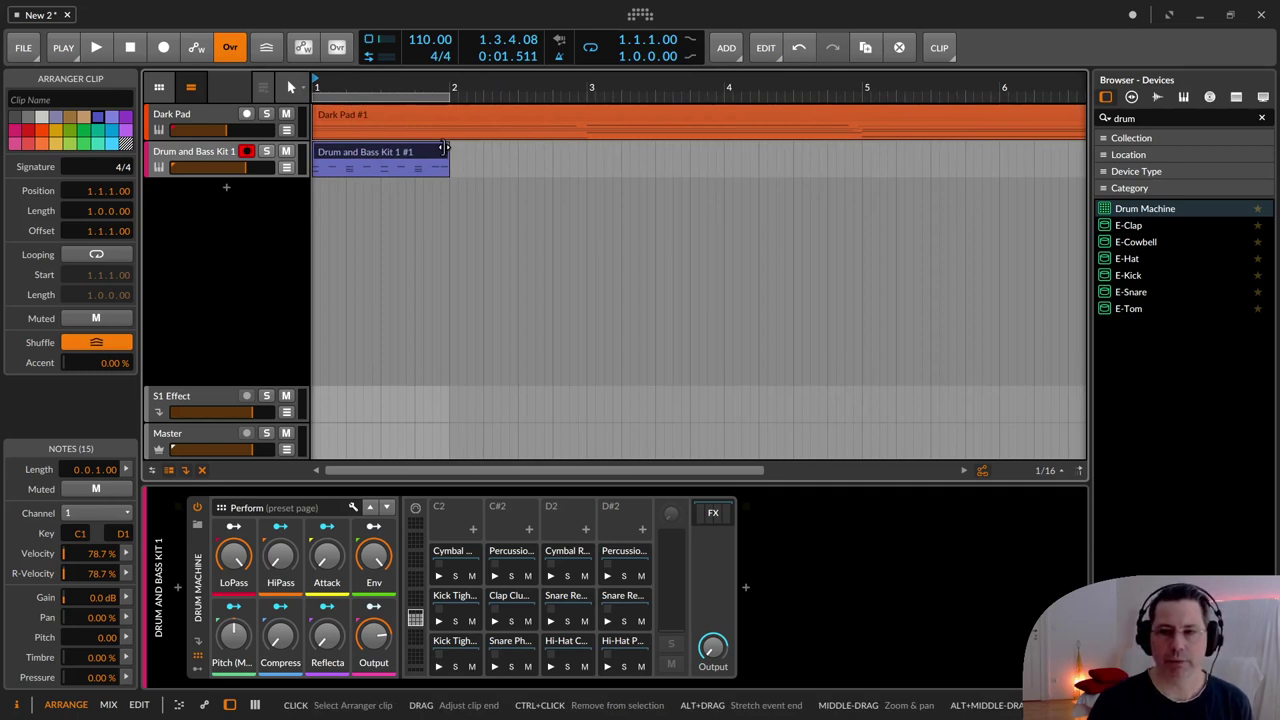
left_click_drag(443, 148, 716, 152)
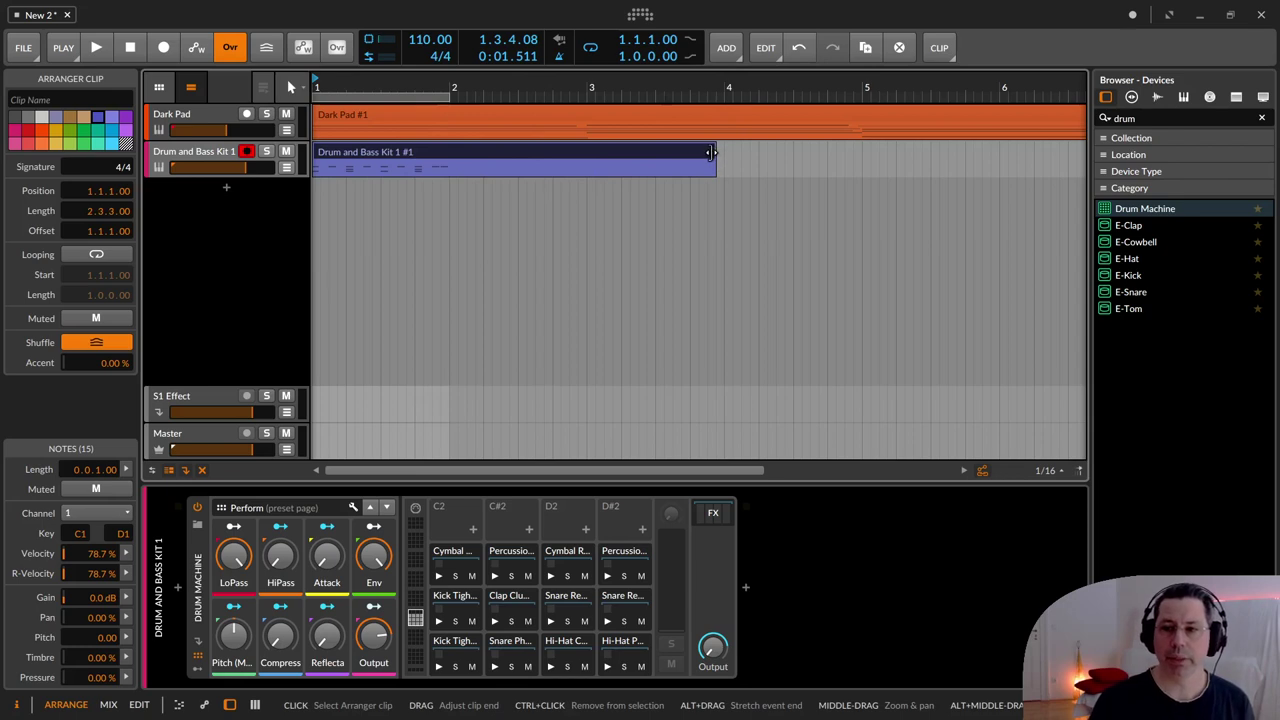
left_click_drag(710, 152, 450, 152)
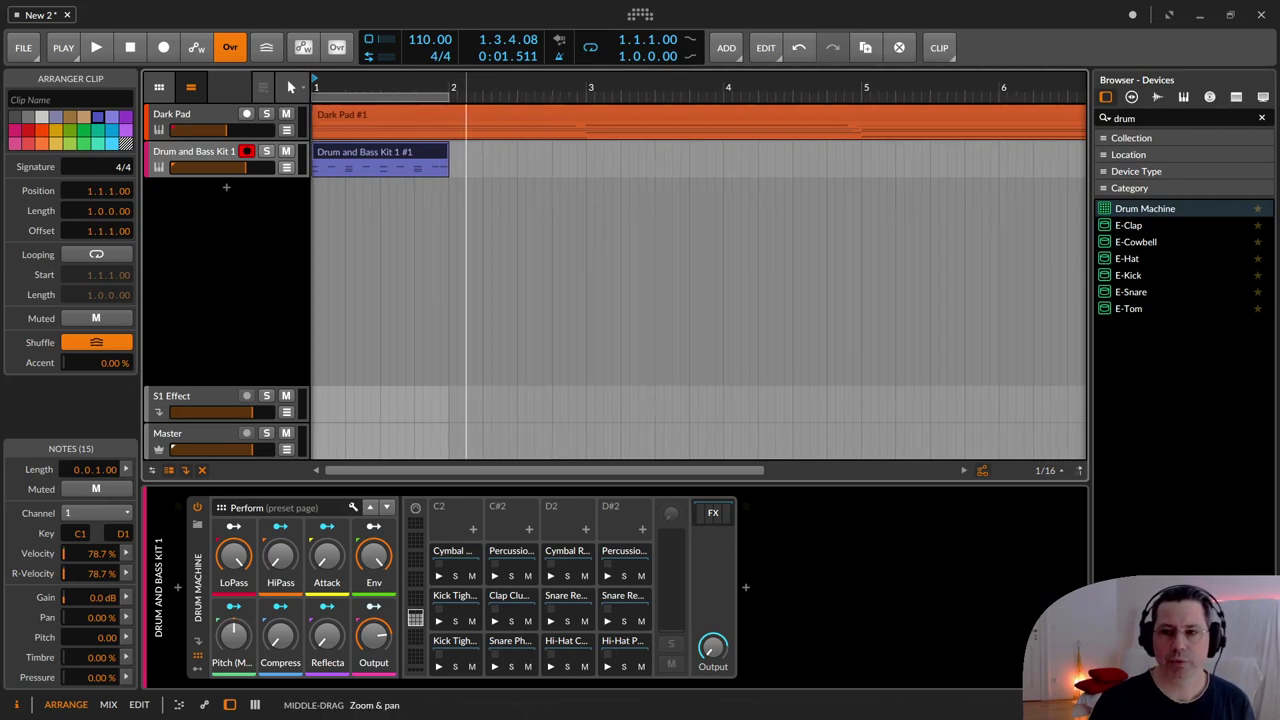
Loop the one-bar drum clip out to eight bars and extend the arranger loop region to the same eight bars.
scroll(470, 250, "down", 3)
scroll(469, 160, "down", 1)
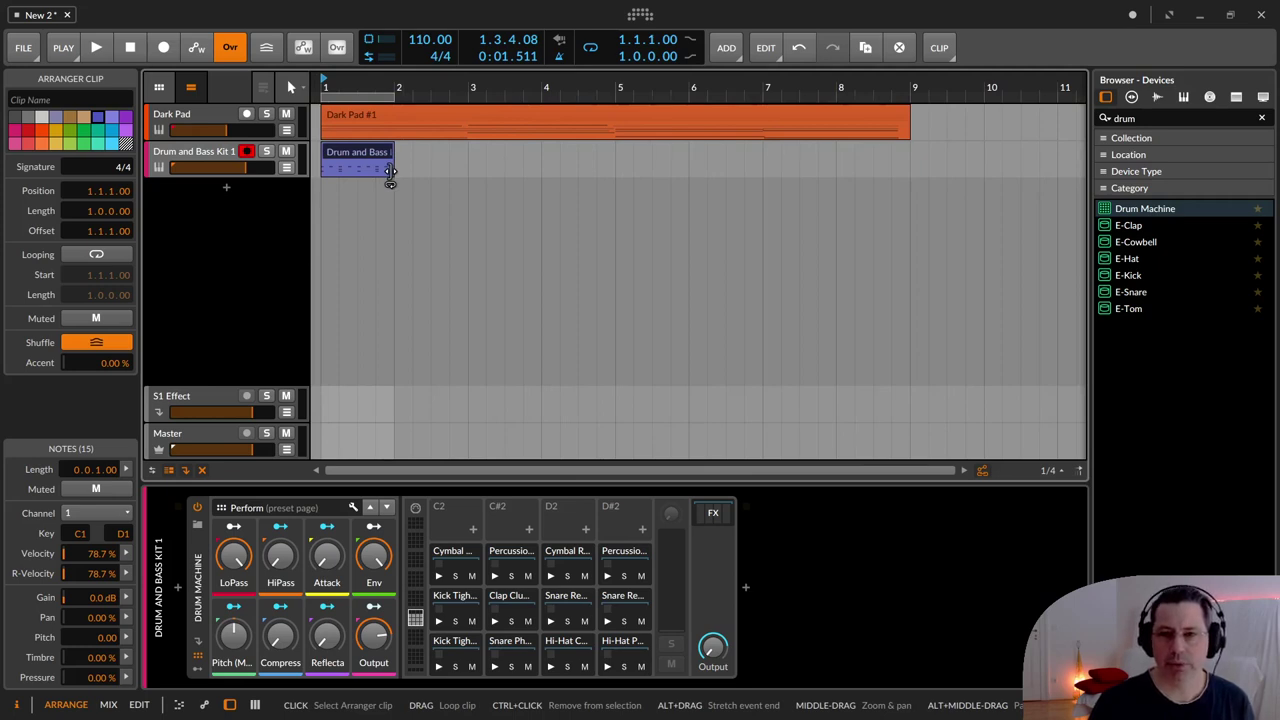
left_click_drag(390, 170, 900, 166)
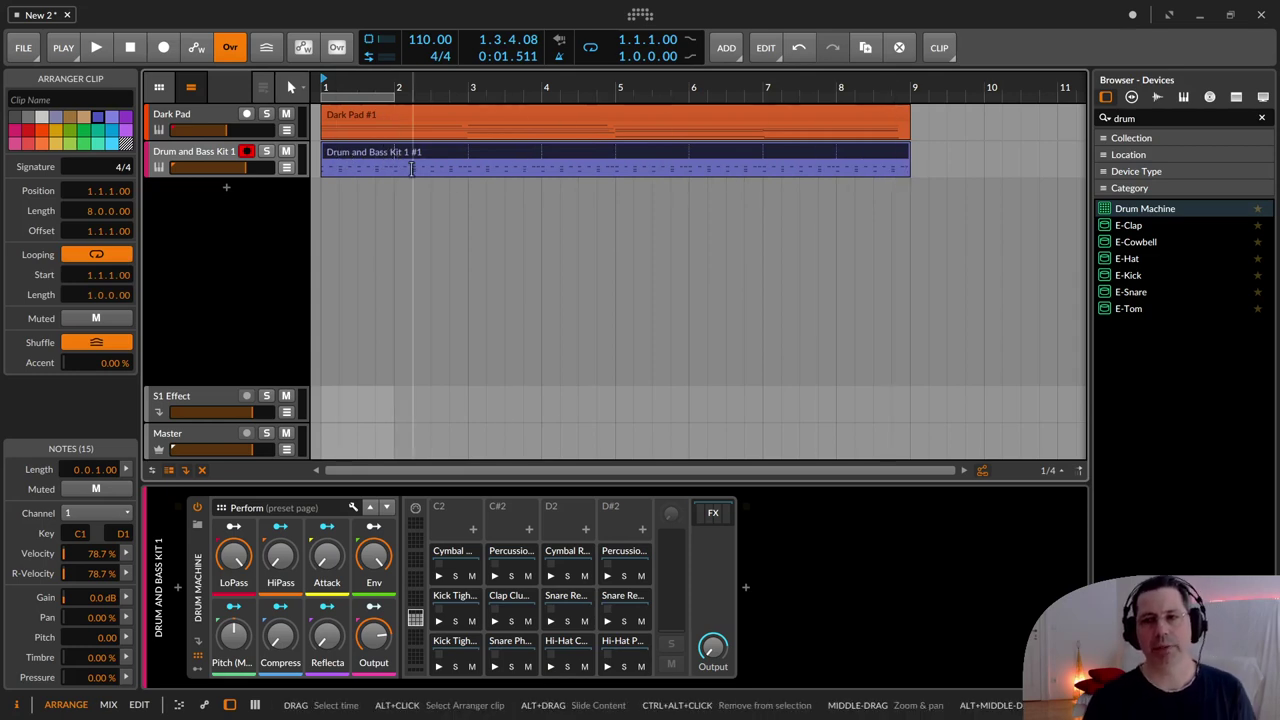
left_click(392, 94)
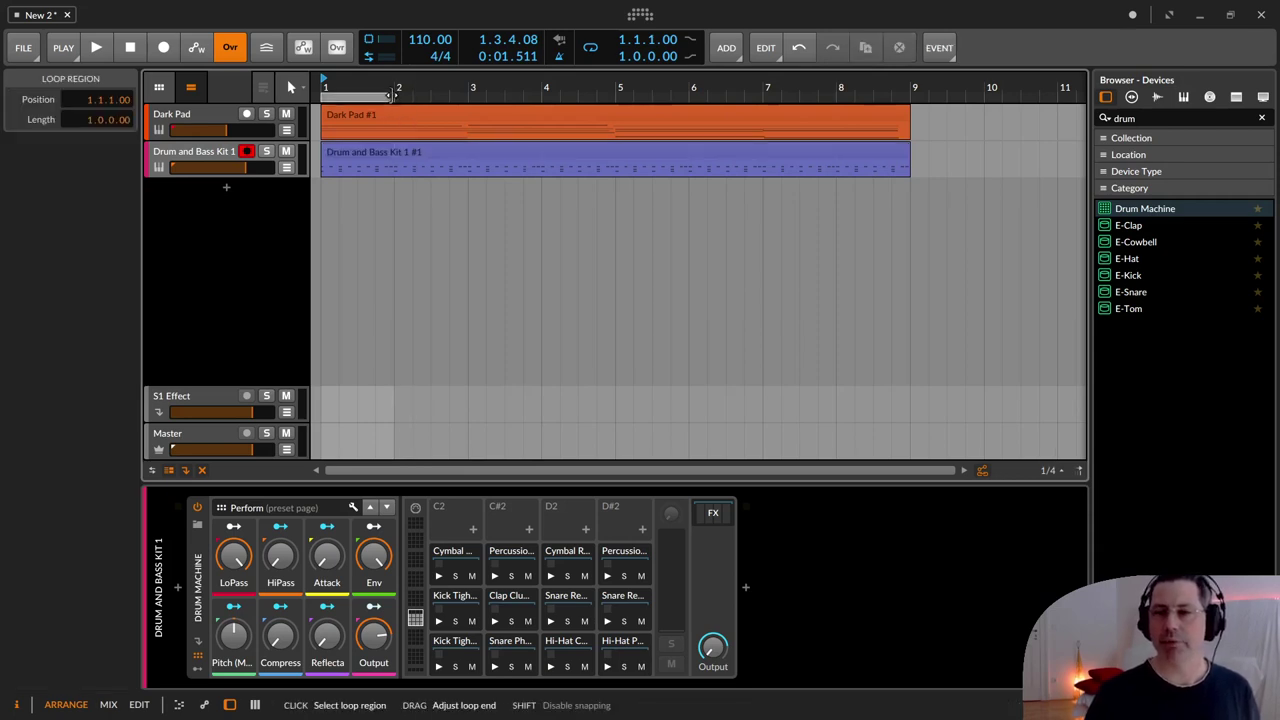
left_click_drag(392, 94, 910, 88)
Set the Dark Pad track's volume to -2.2 dB and lower the volume of the Drum and Bass Kit 1 track.
left_click(777, 111)
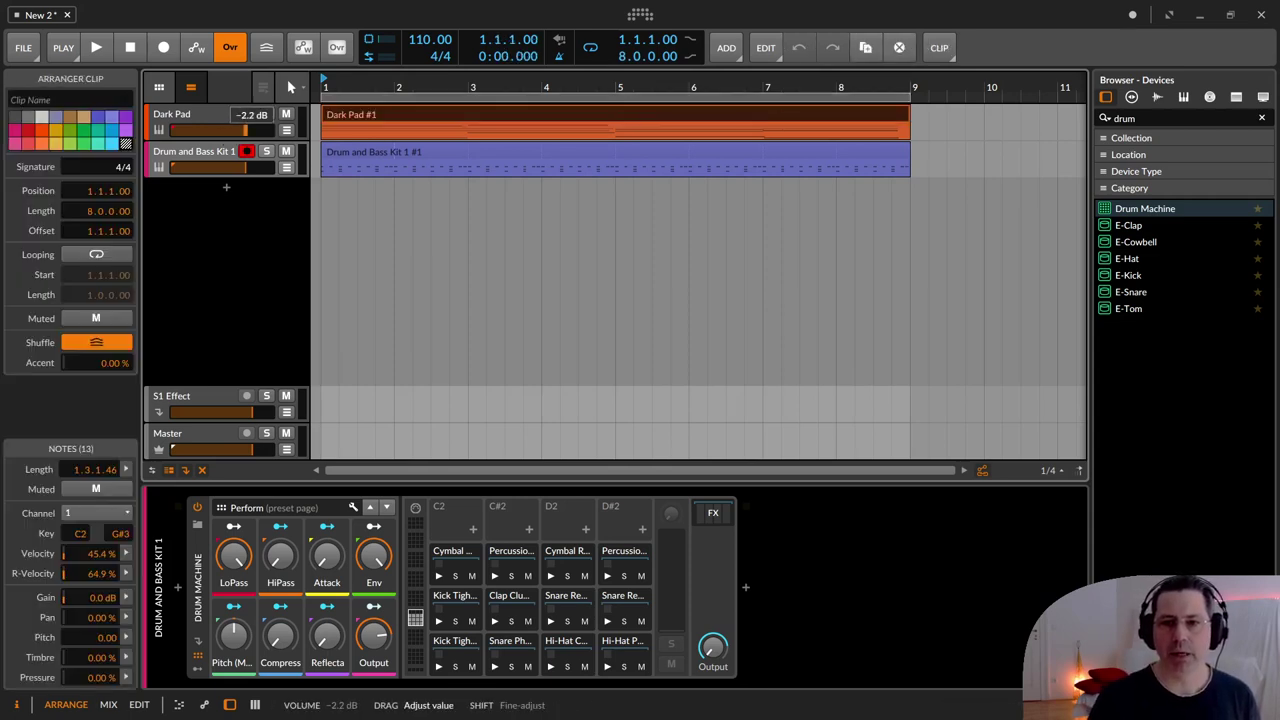
left_click_drag(245, 128, 240, 133)
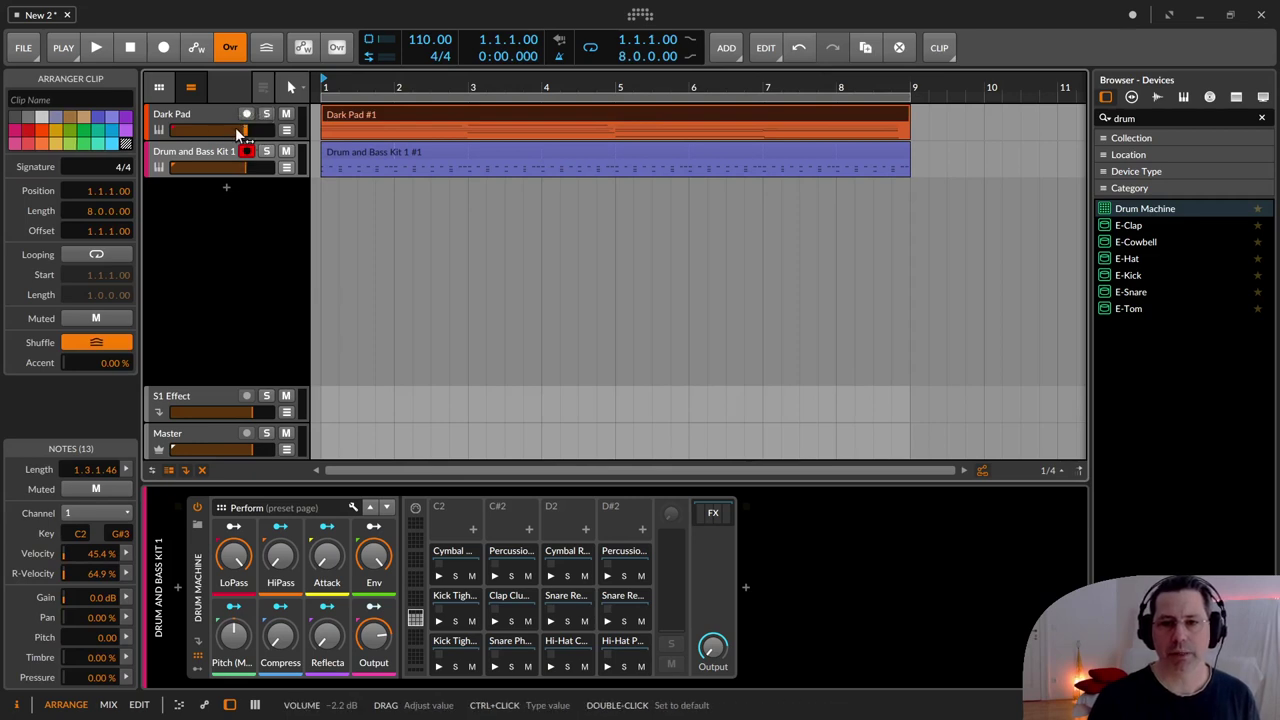
left_click_drag(250, 168, 221, 174)
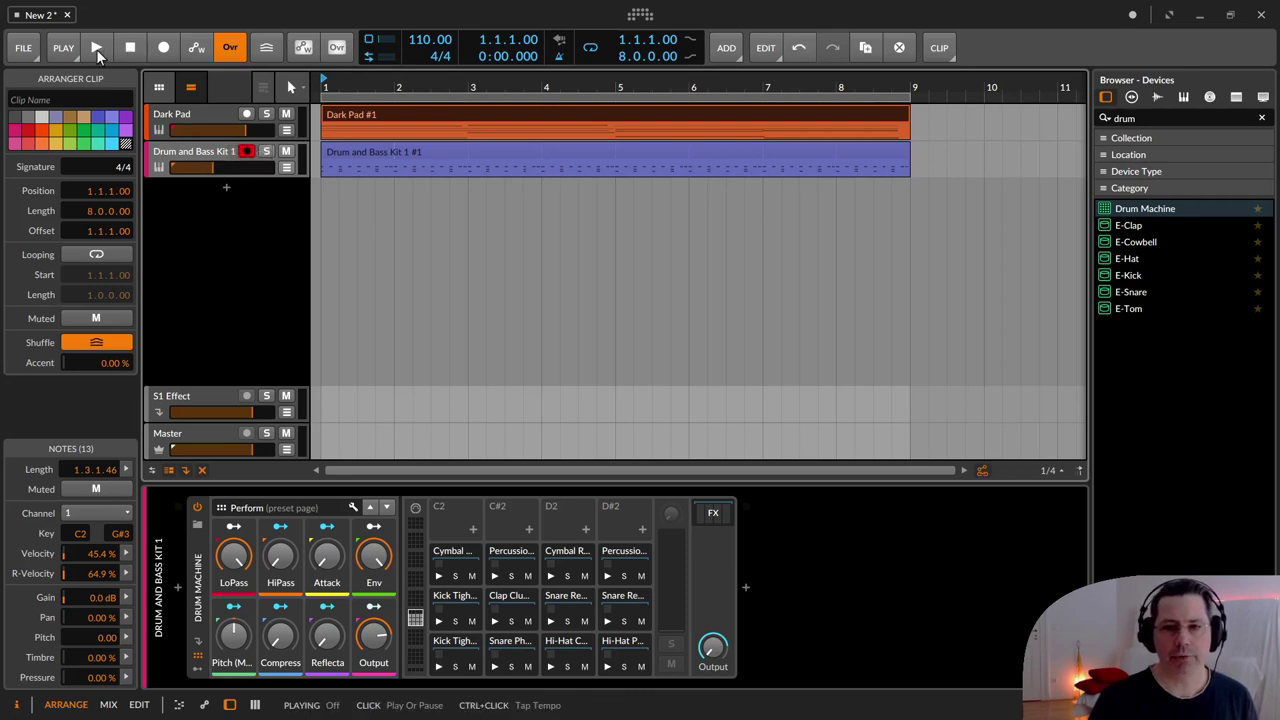
Play the arrangement to check the mix and set the Drum and Bass Kit 1 track's volume to -4.2 dB.
left_click(96, 49)
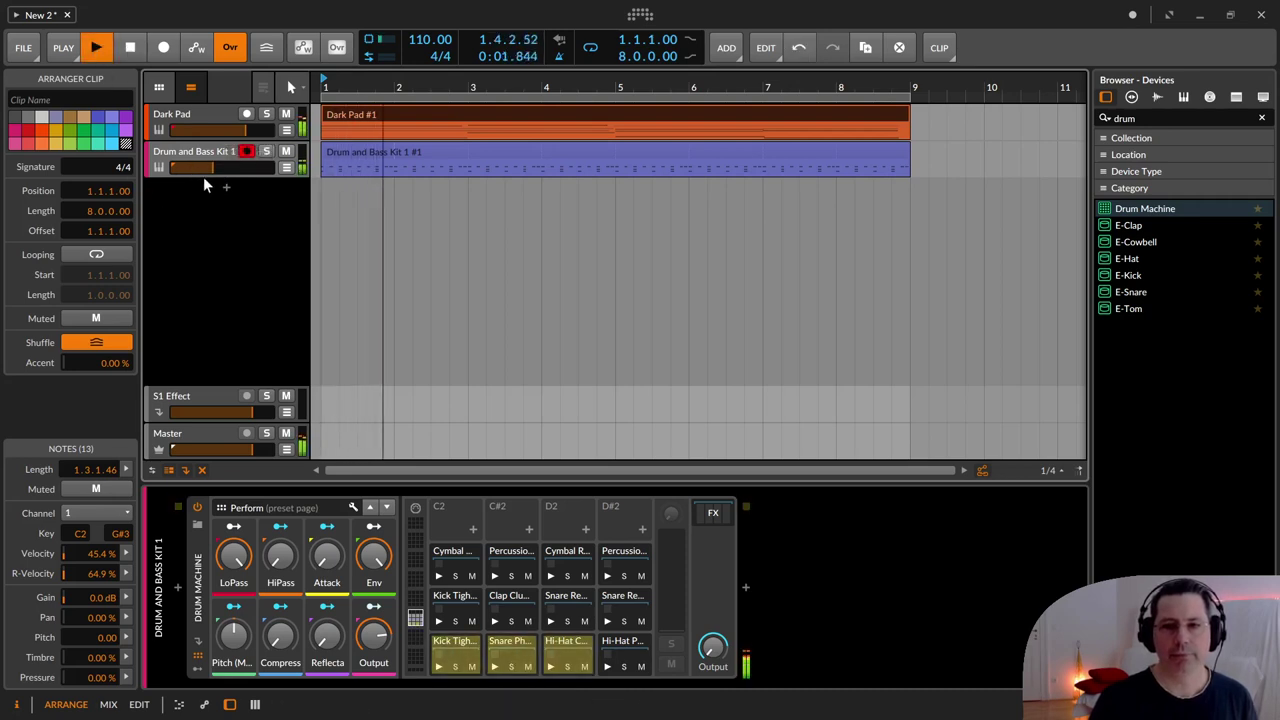
left_click(98, 50)
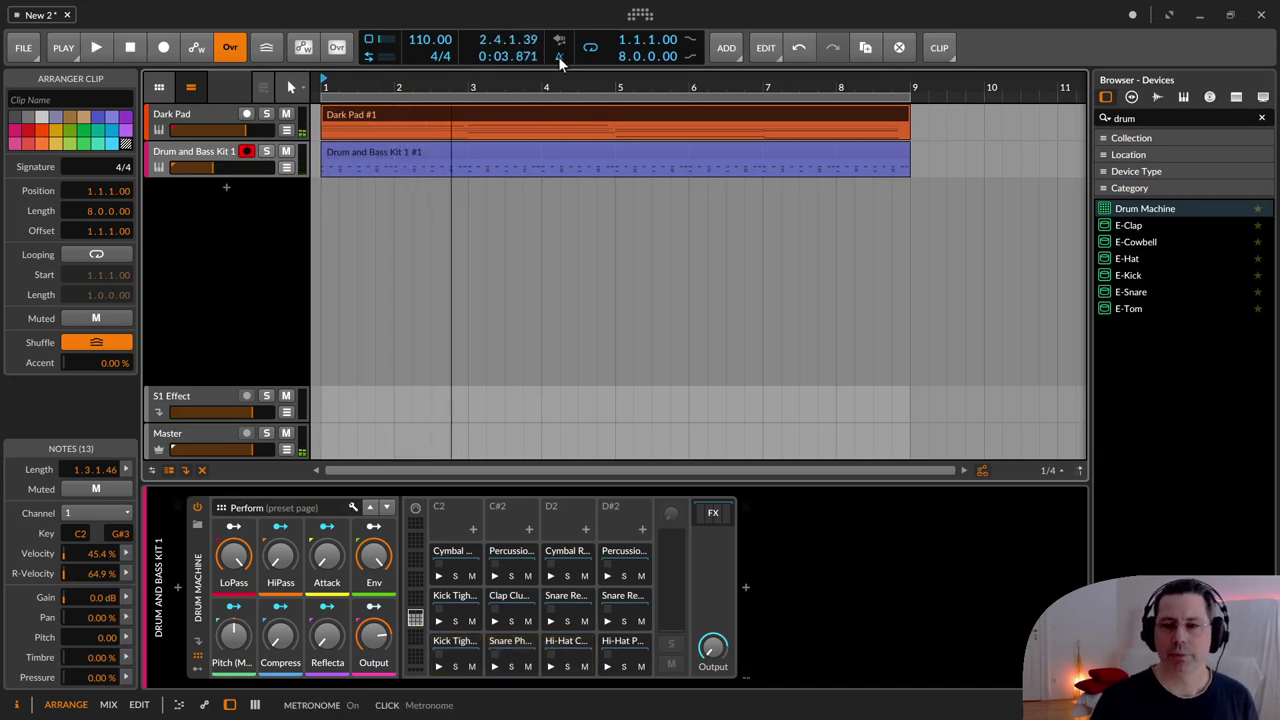
left_click(96, 50)
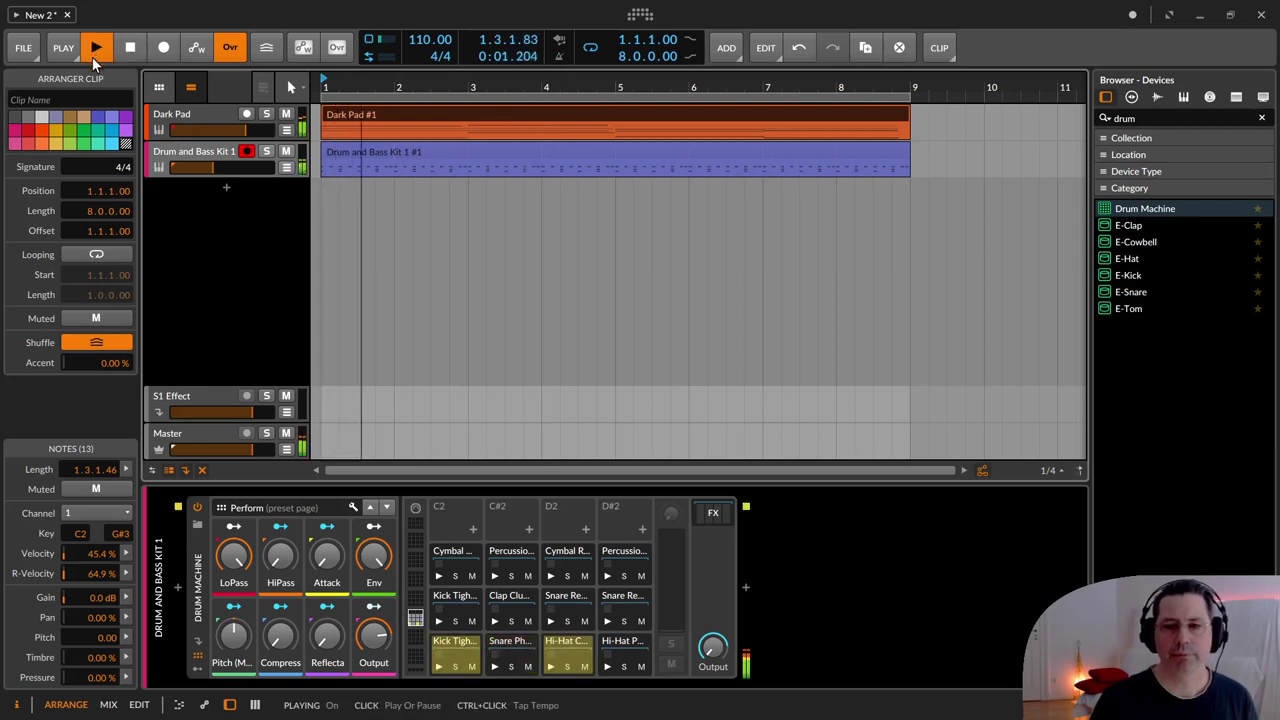
left_click_drag(213, 168, 240, 167)
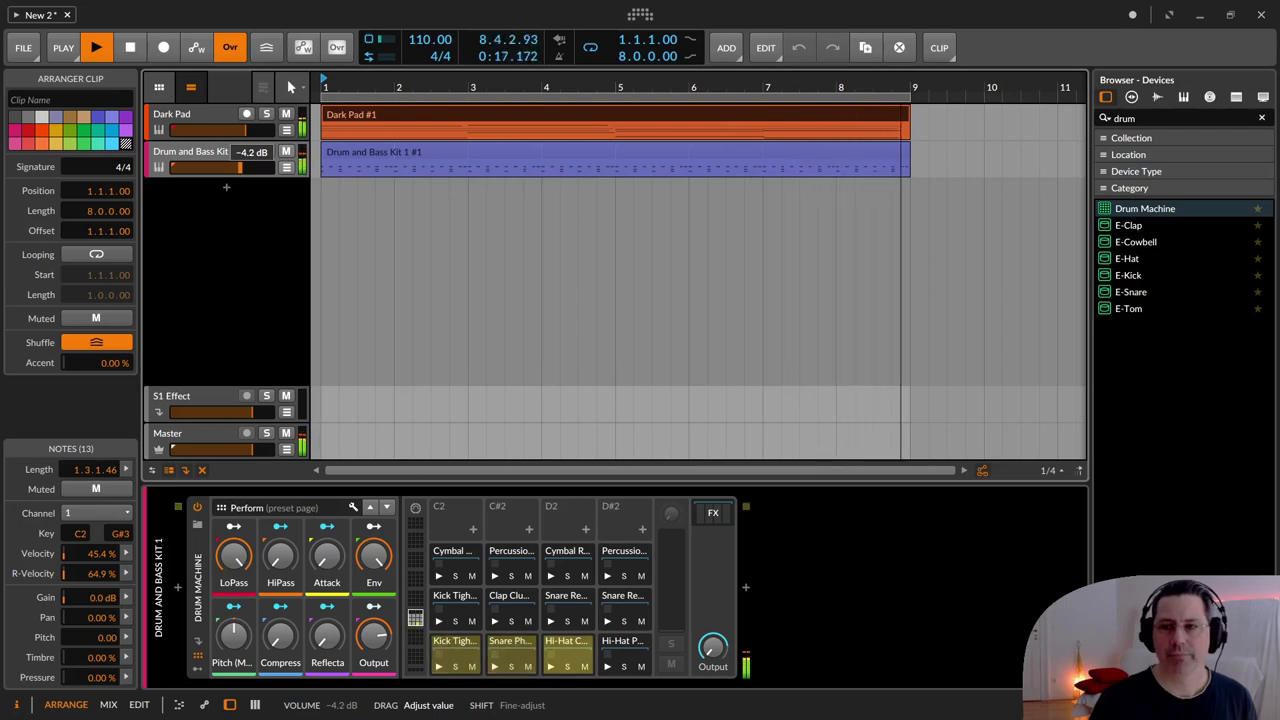
left_click_drag(240, 167, 240, 168)
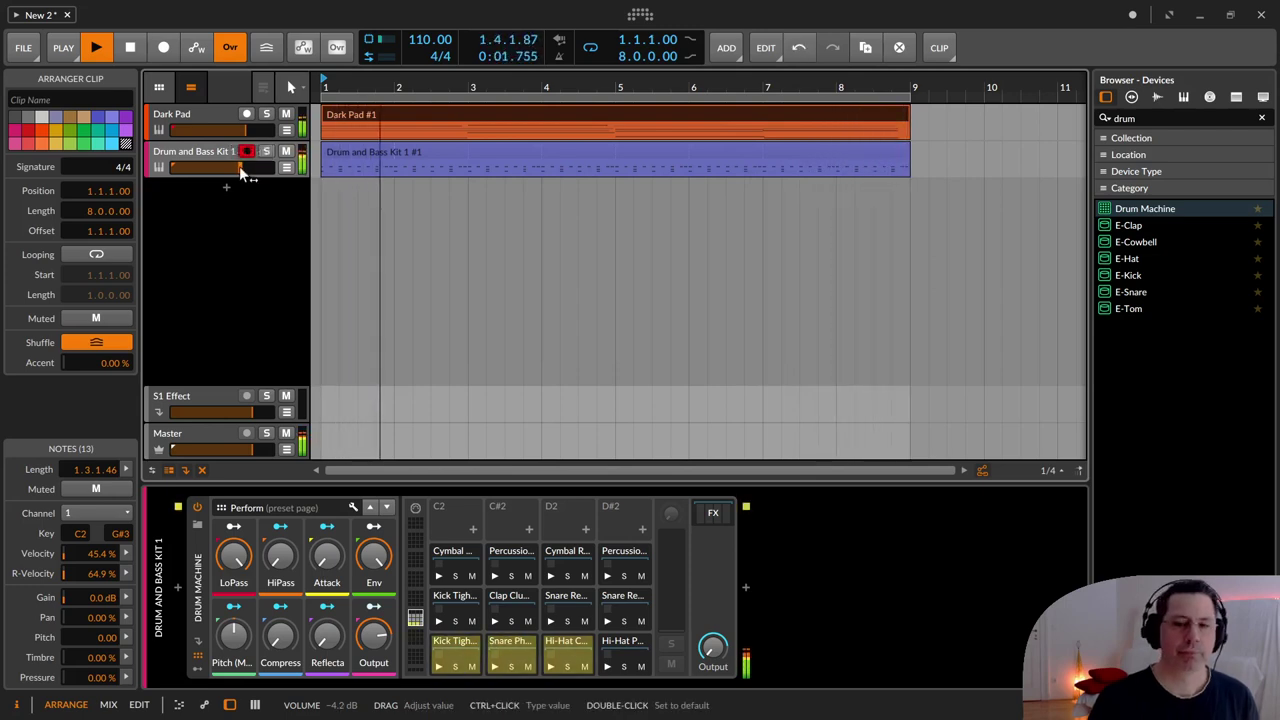
left_click(131, 51)
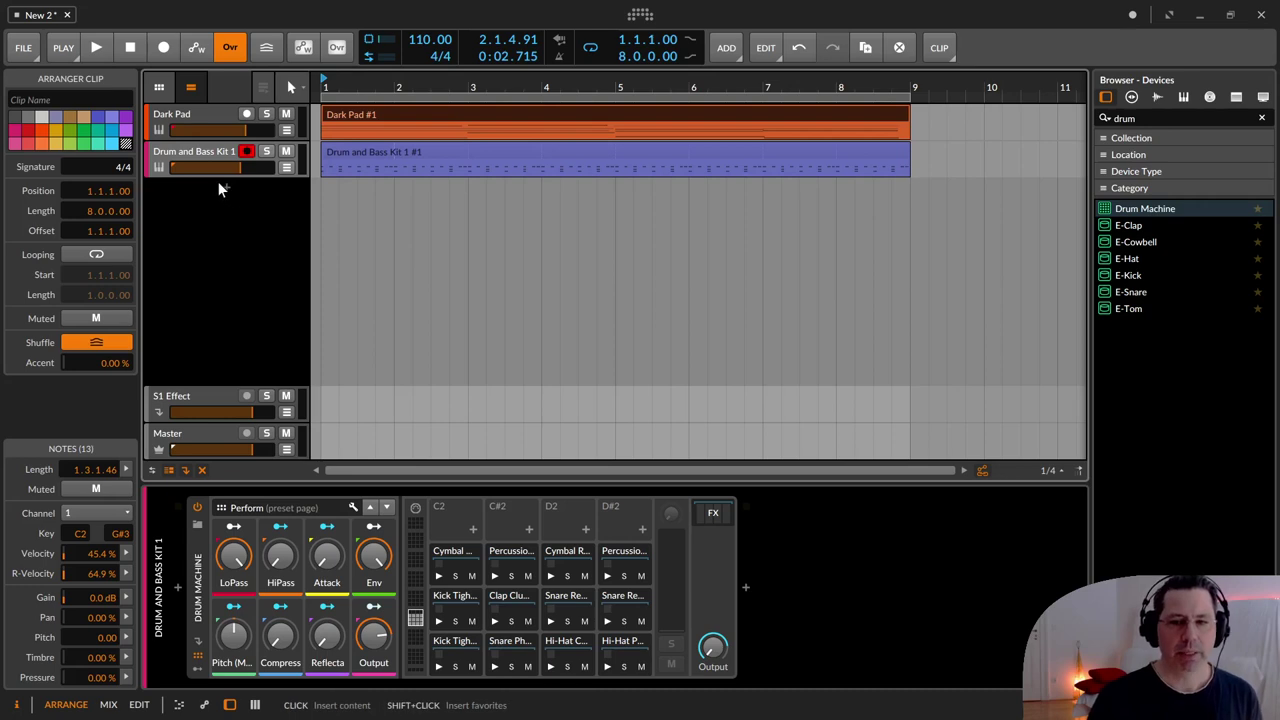
left_click(227, 191)
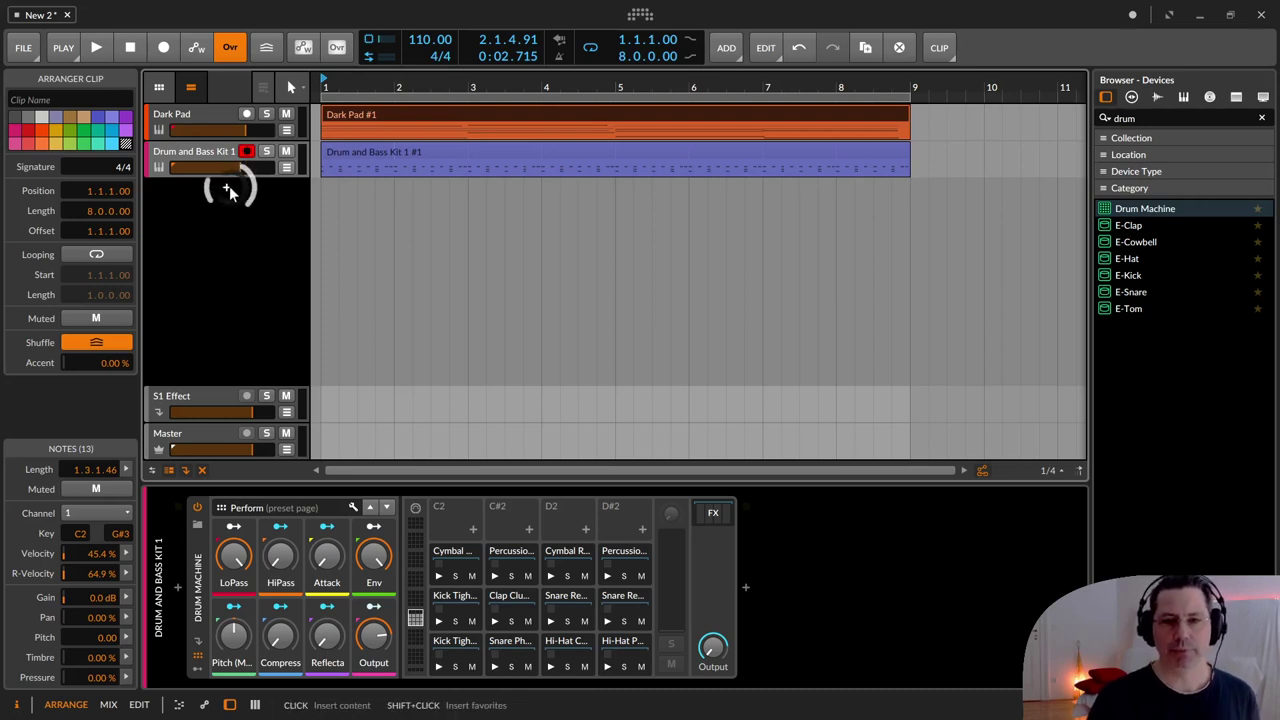
double_click(227, 191)
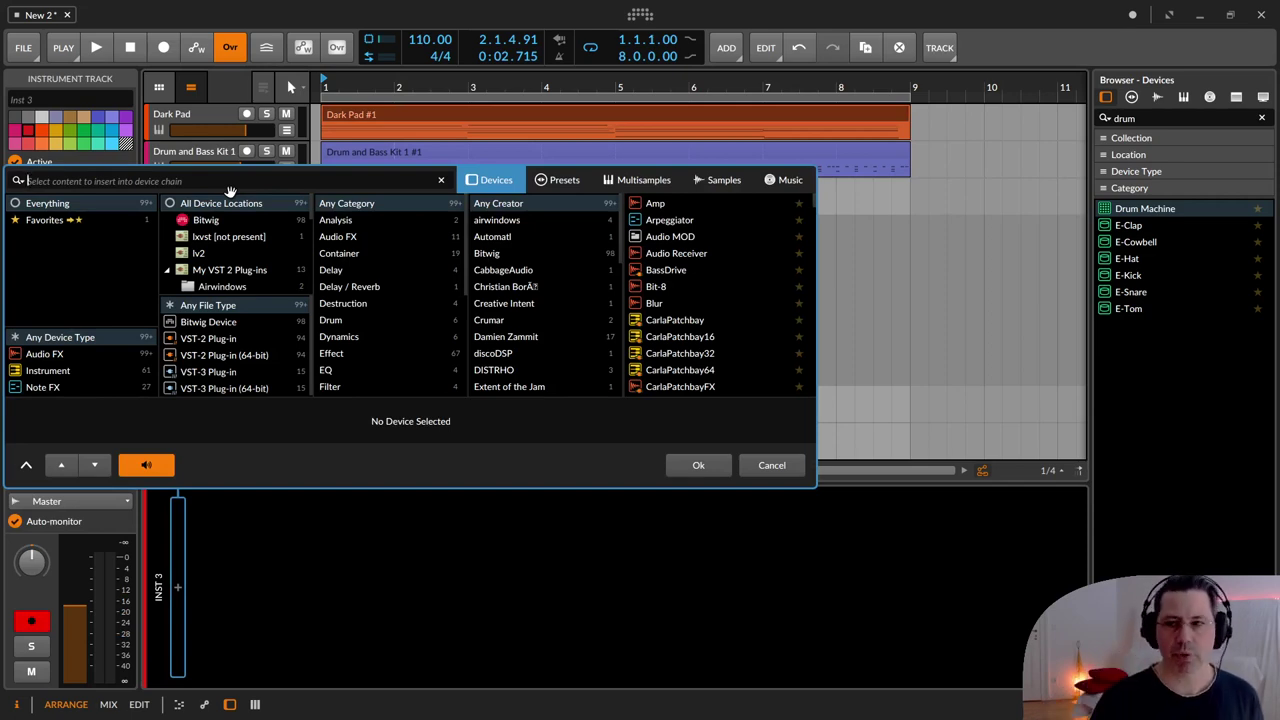
left_click(724, 180)
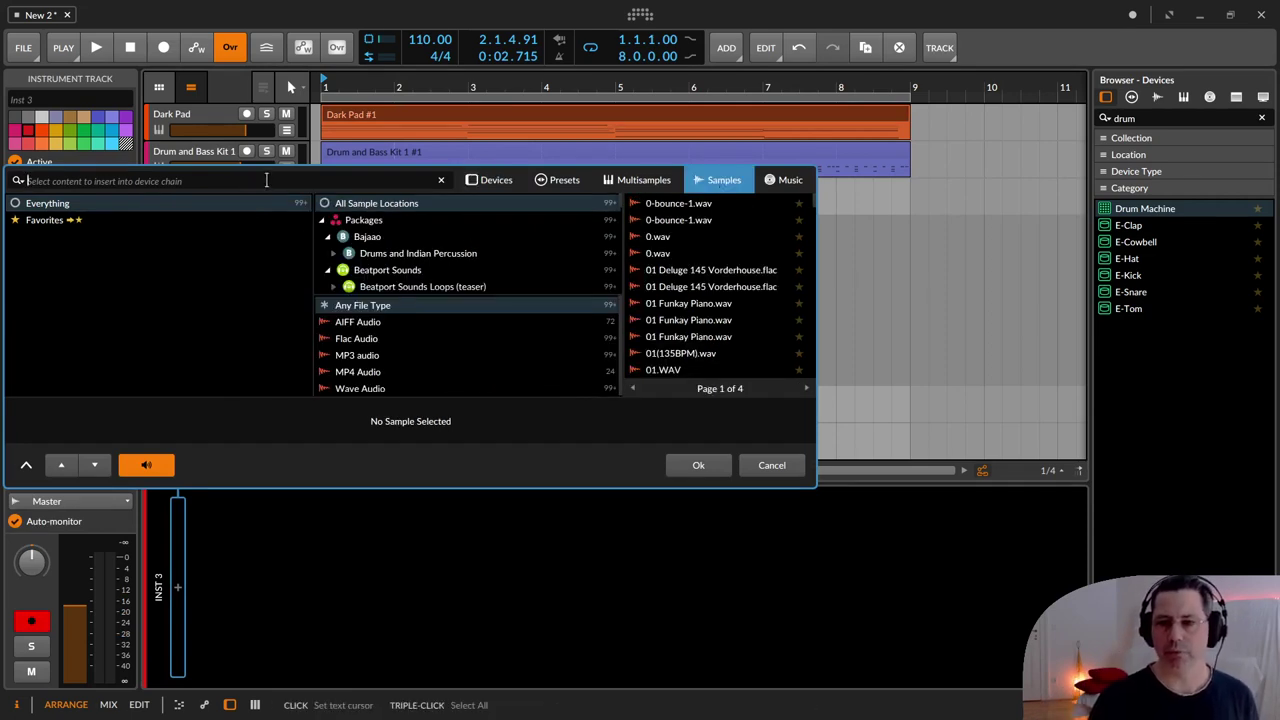
type("uu")
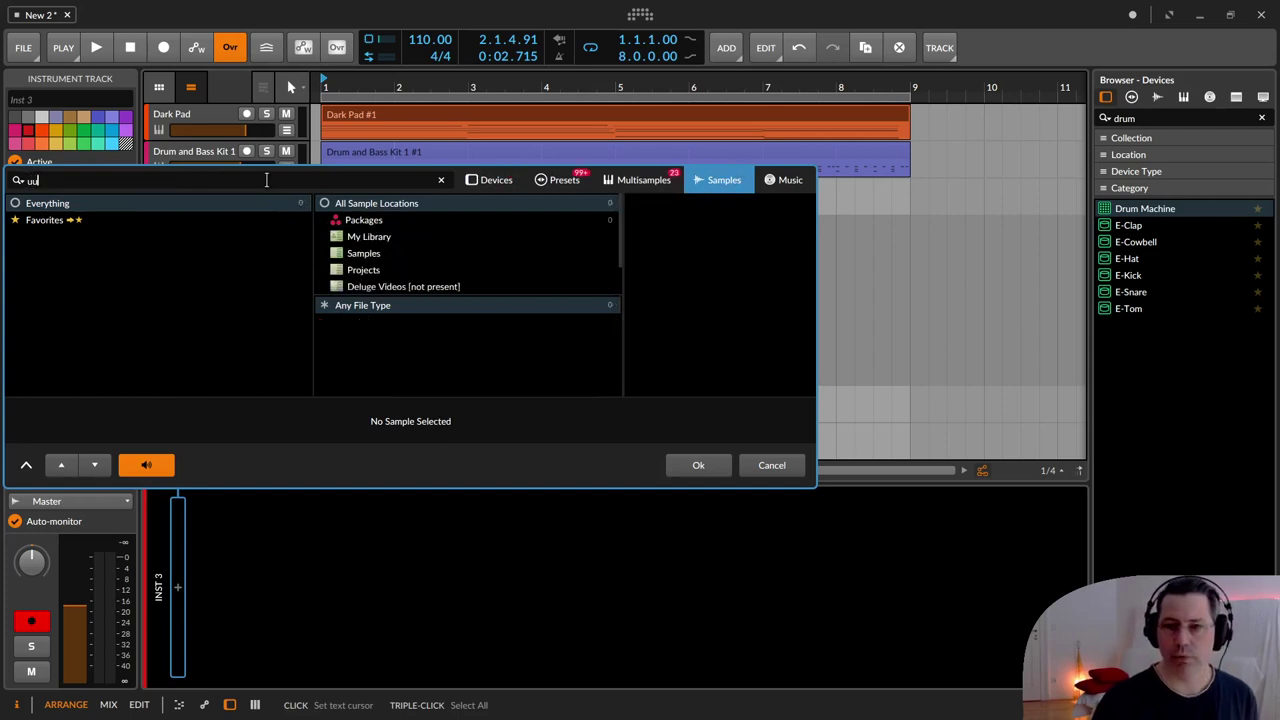
key("BackSpace")
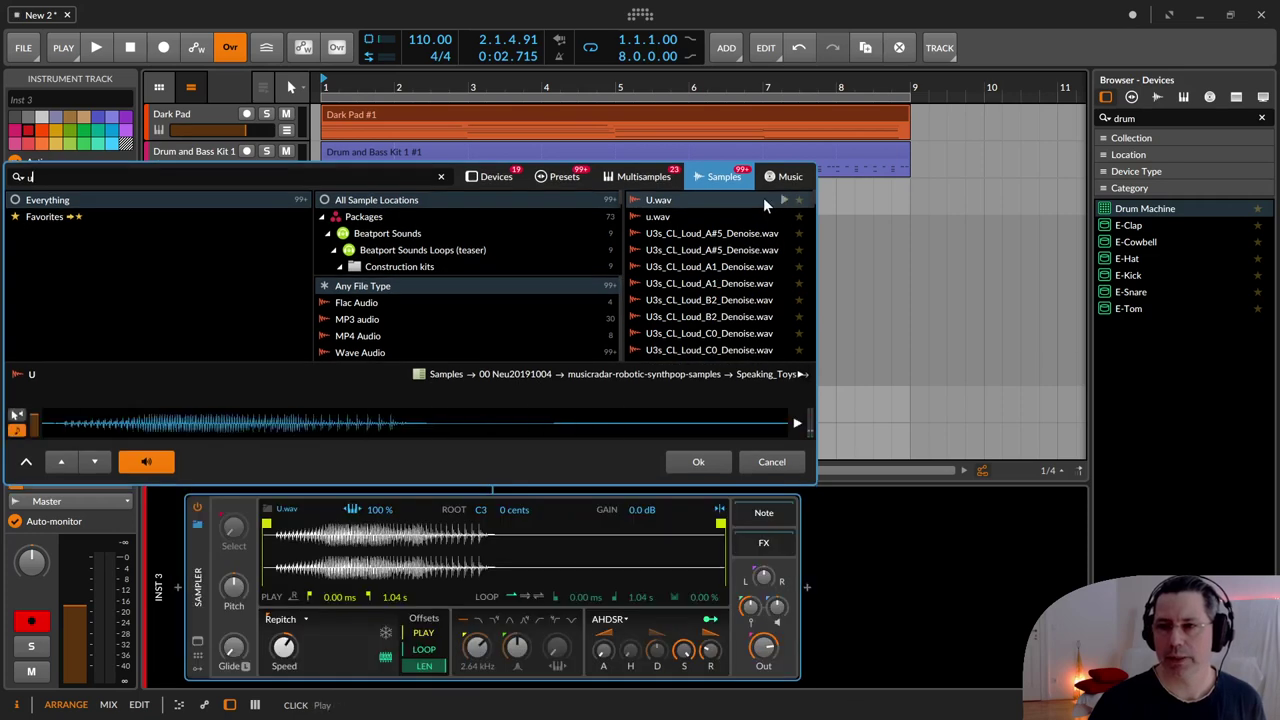
left_click(780, 199)
scroll(748, 258, "down", 15)
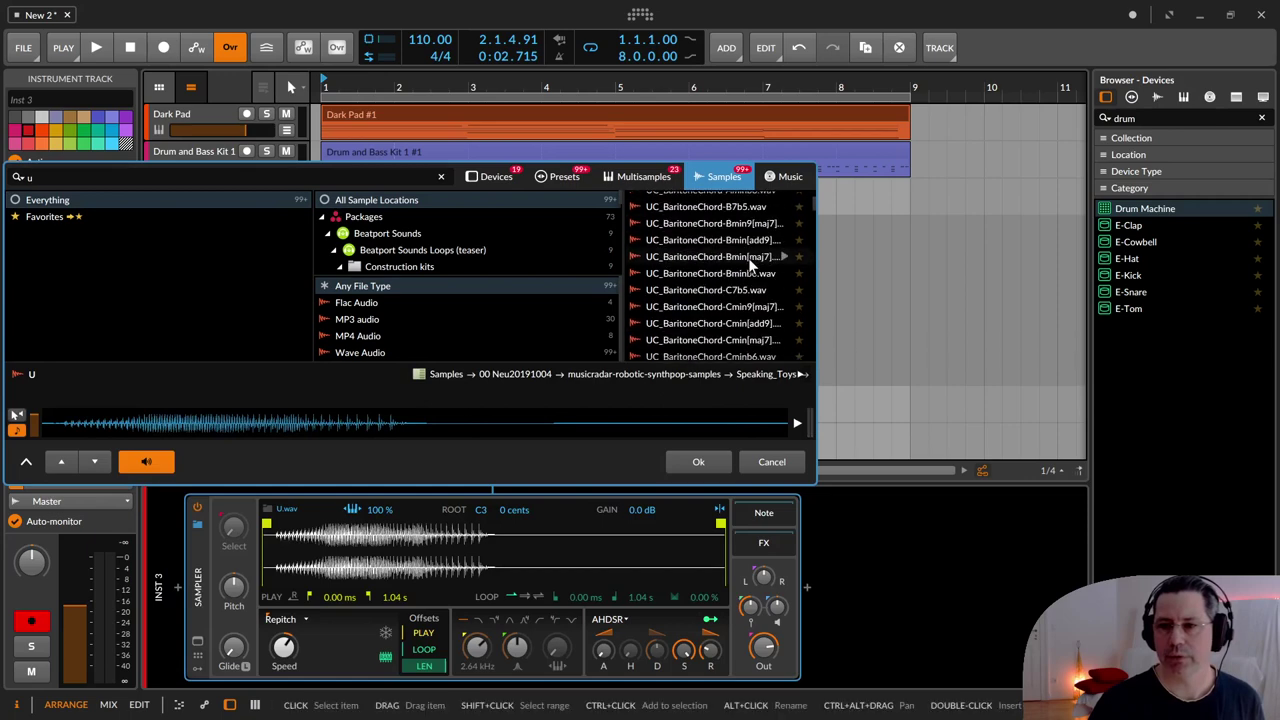
scroll(748, 258, "down", 8)
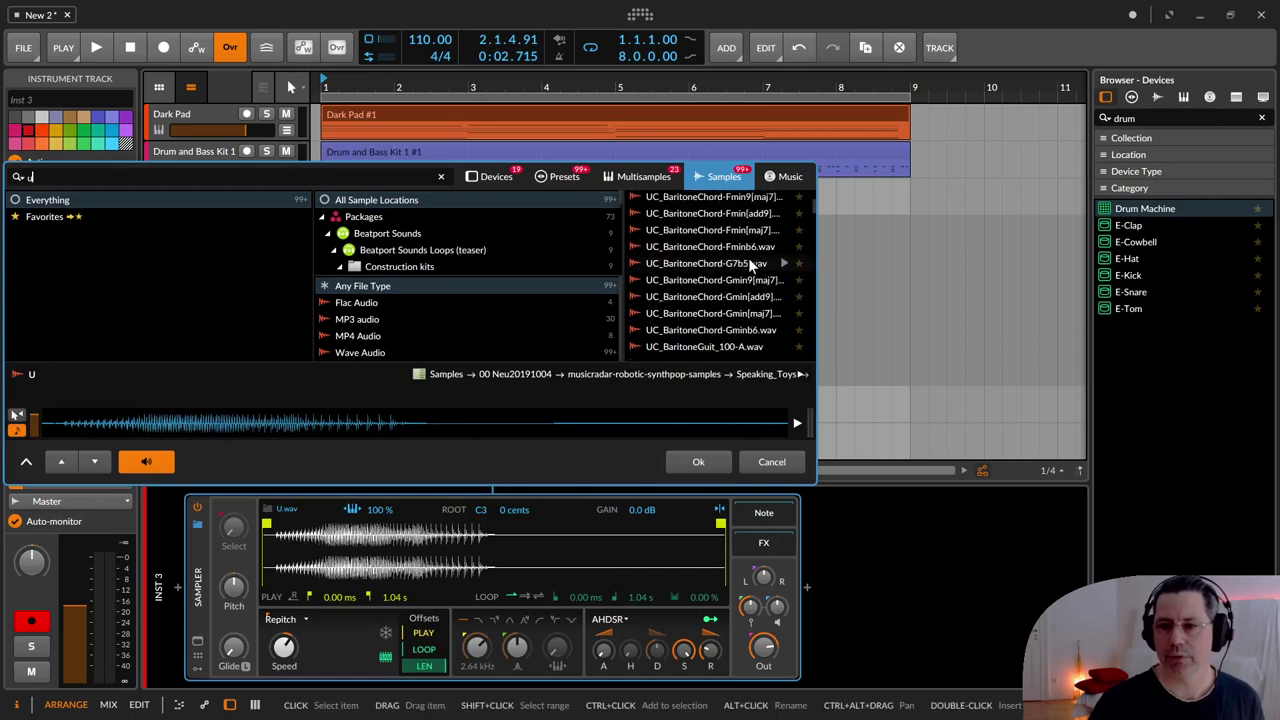
left_click(772, 463)
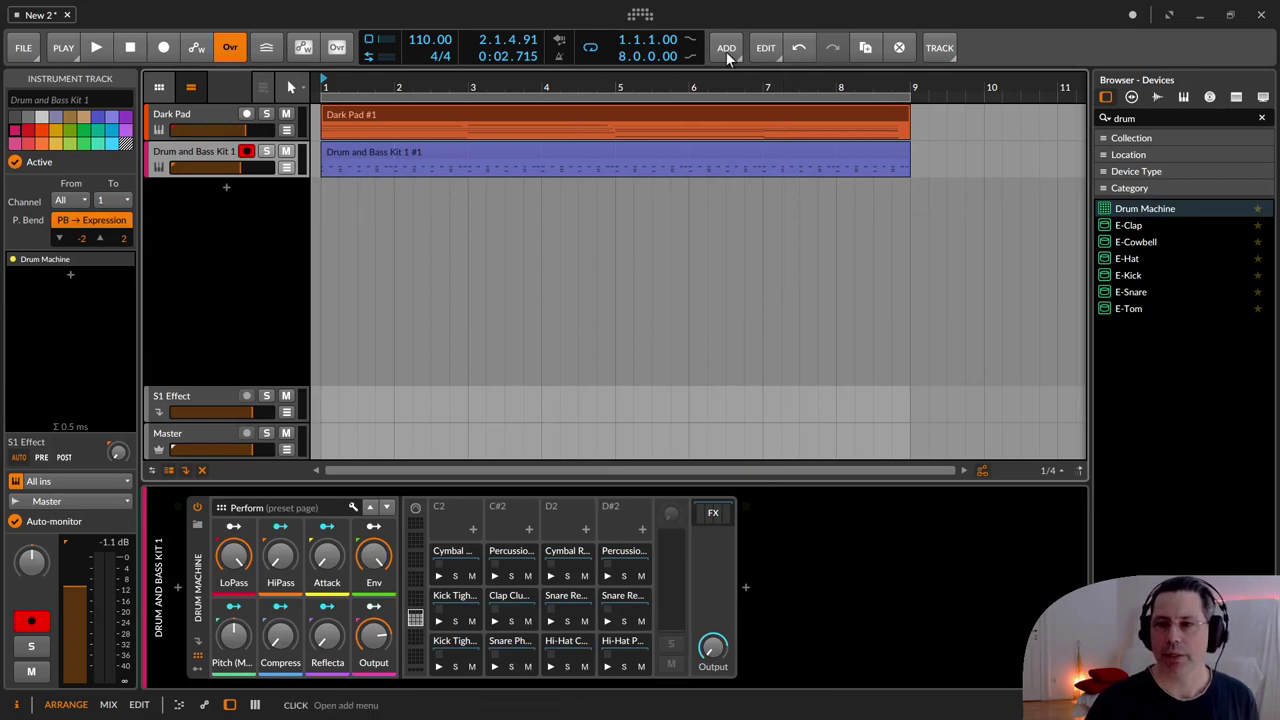
Add an audio track to the project and switch the browser to samples.
left_click(727, 52)
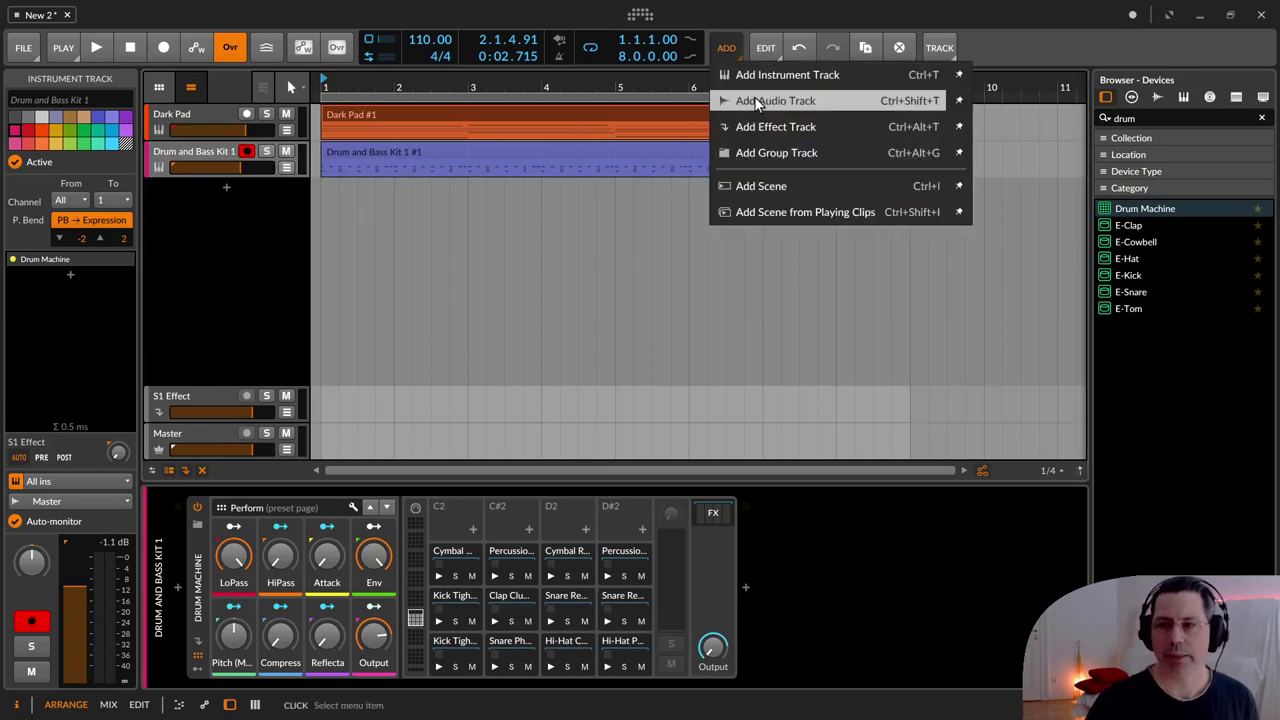
left_click(757, 101)
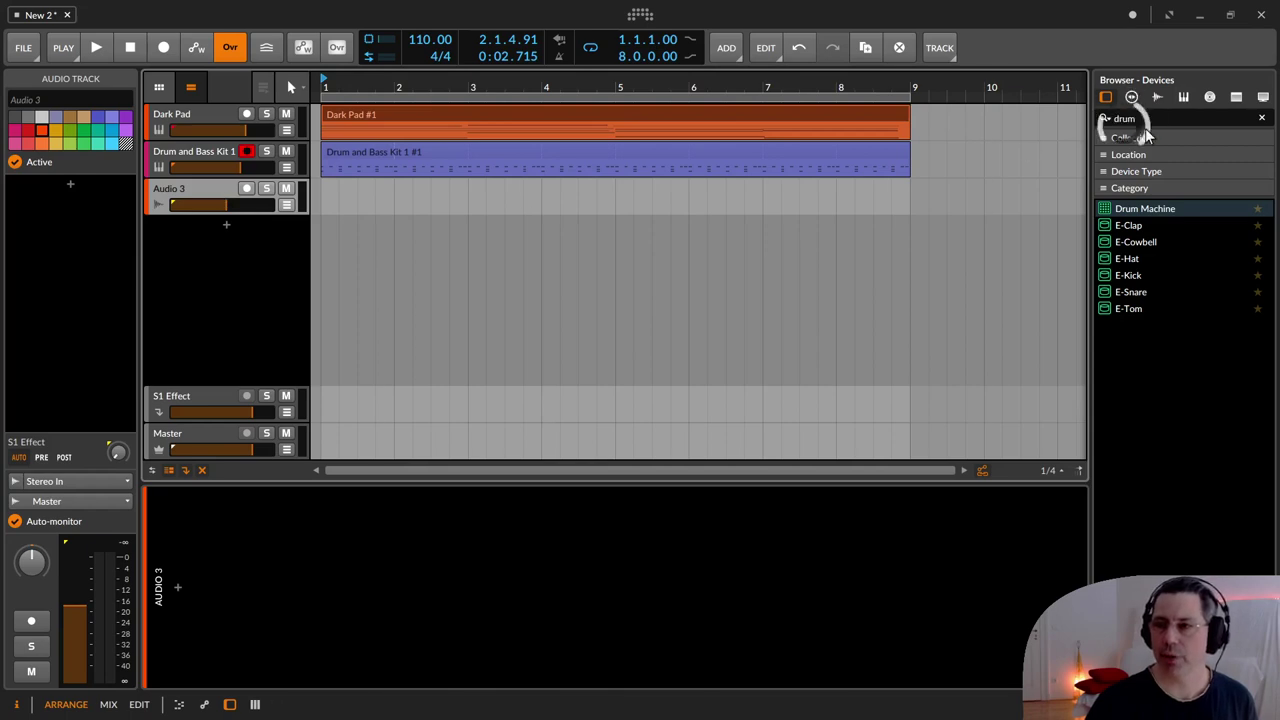
left_click(1156, 97)
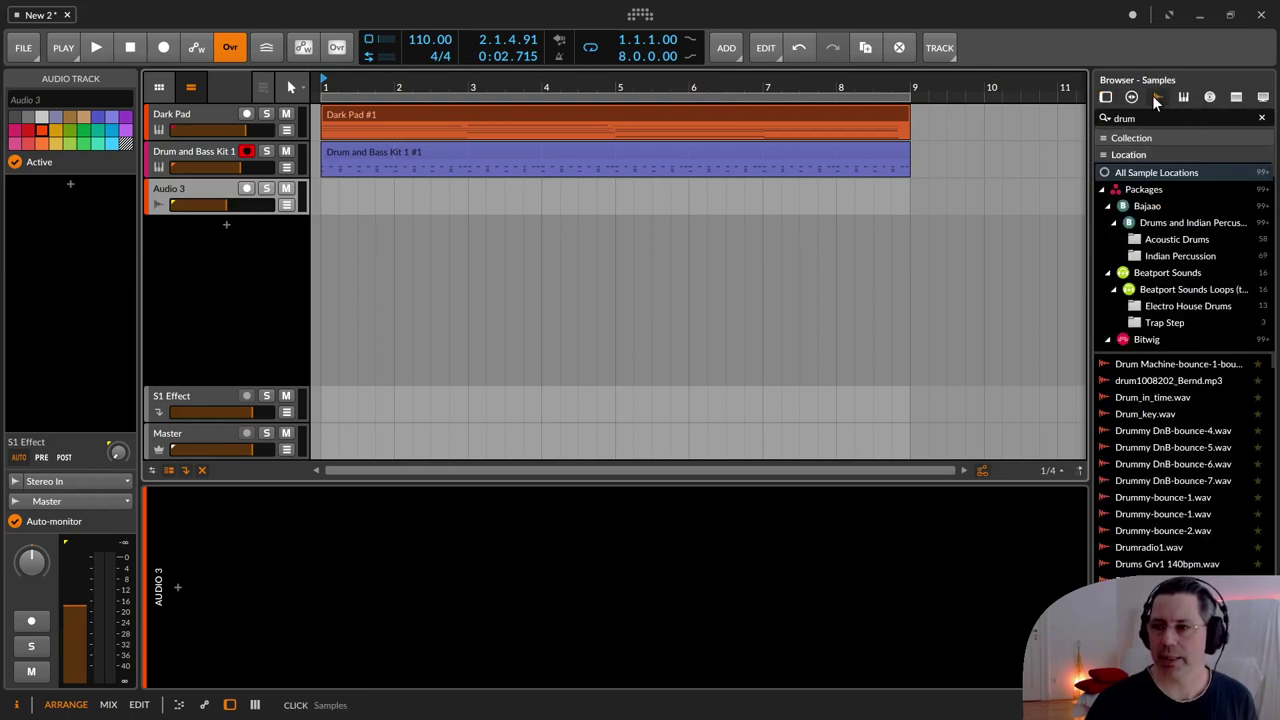
Search the samples for "u" and preview the first U3s_CL_Loud_A#5_Denoise sample.
left_click(1155, 140)
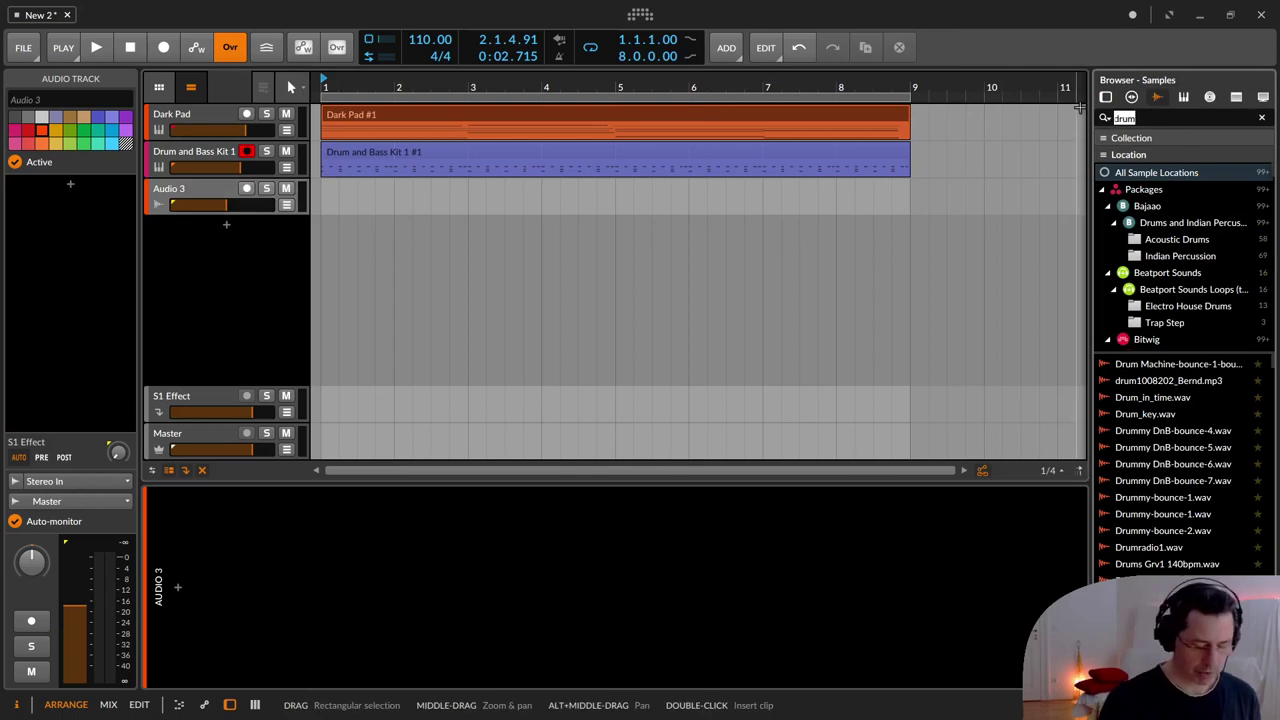
type("u")
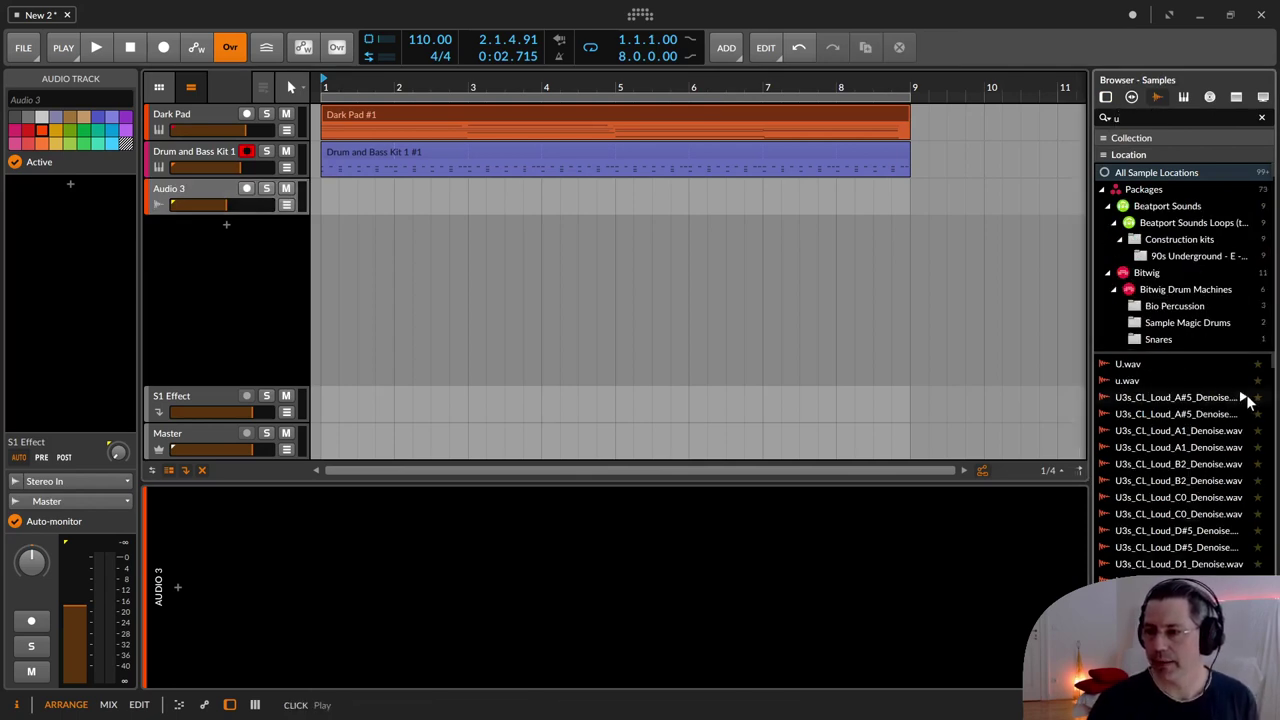
left_click(1245, 399)
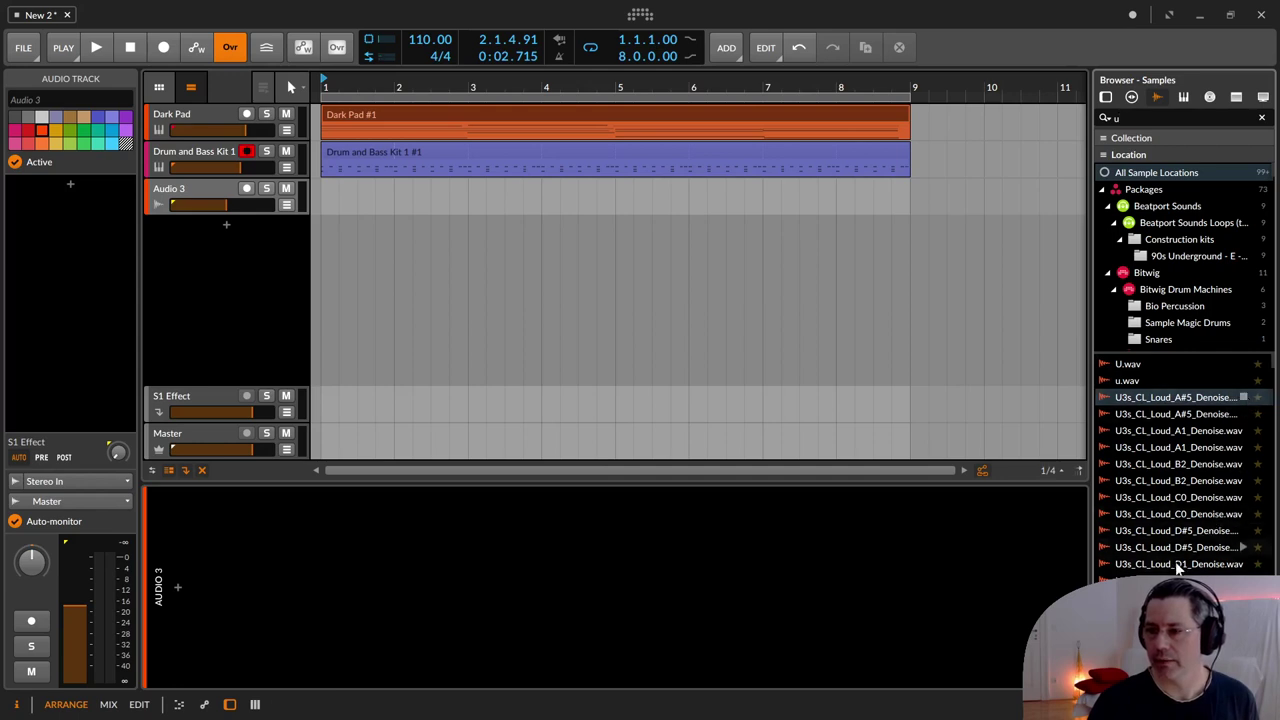
scroll(1210, 530, "down", 10)
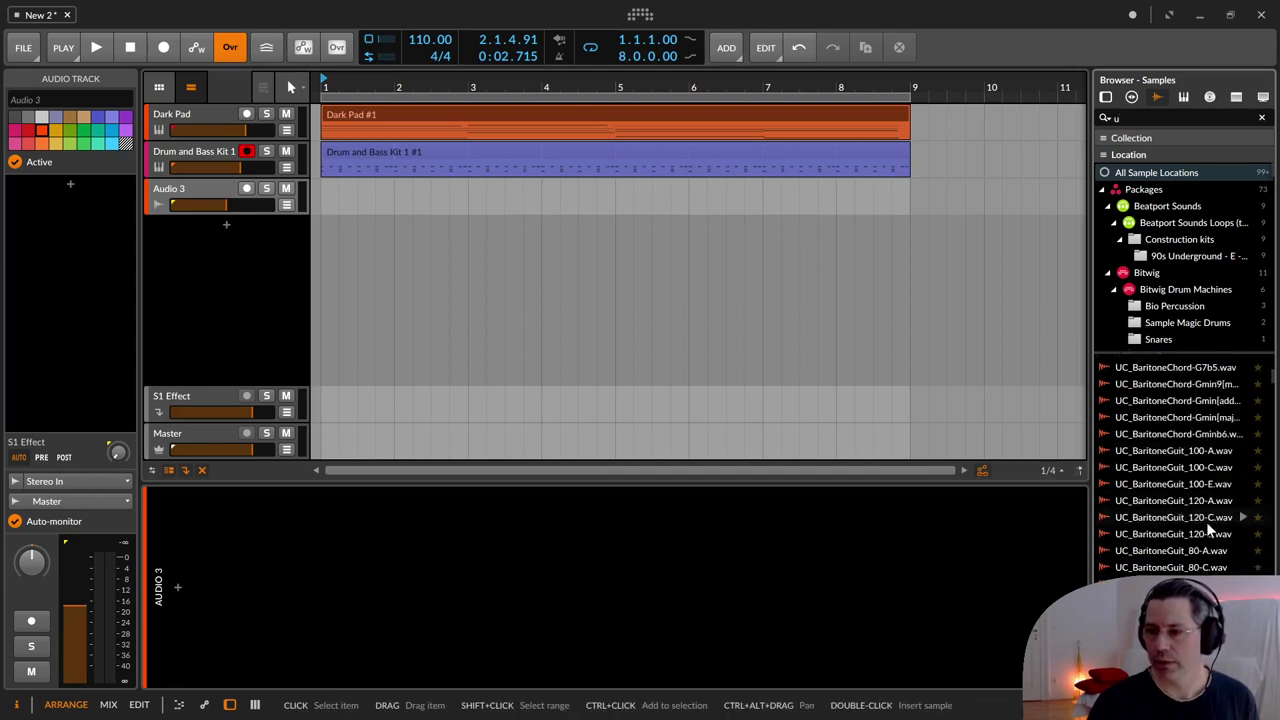
scroll(1210, 530, "down", 3)
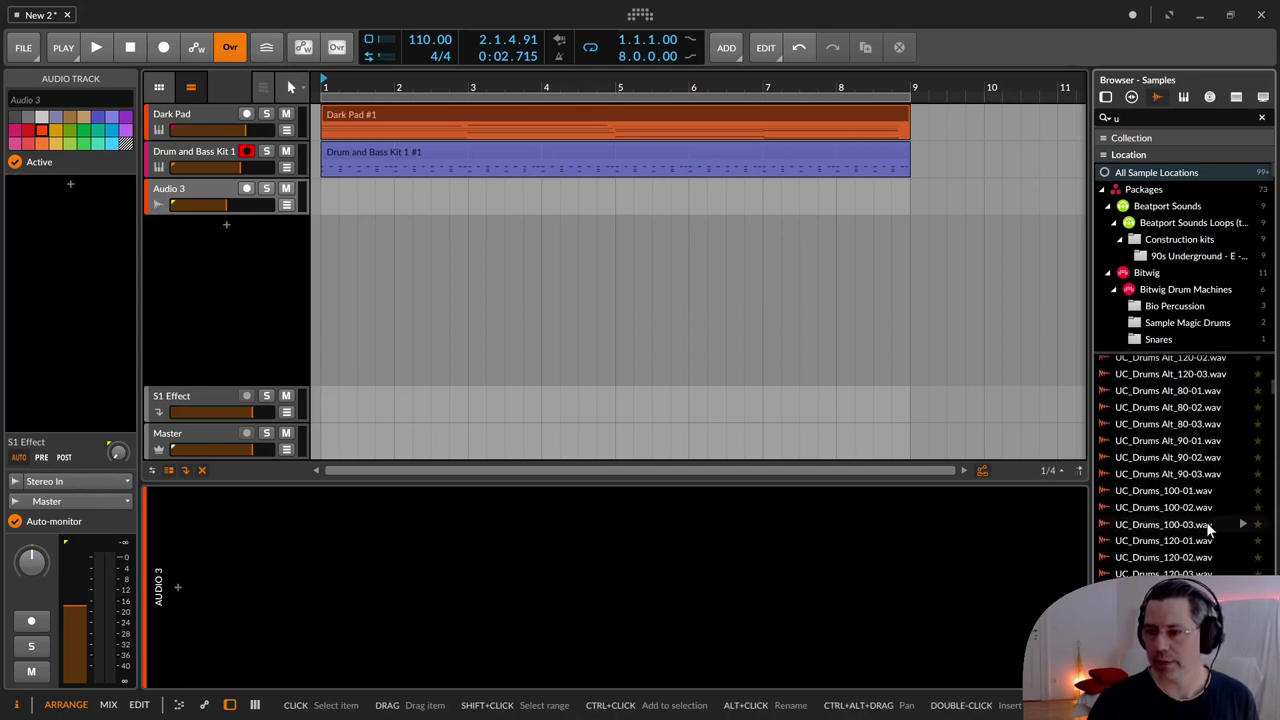
Search the samples for "voice" and audition candidates such as voicepad1.wav, PAD-Voice.wav and Synth-ArtVoice1.wav.
left_click(1133, 117)
type("voice")
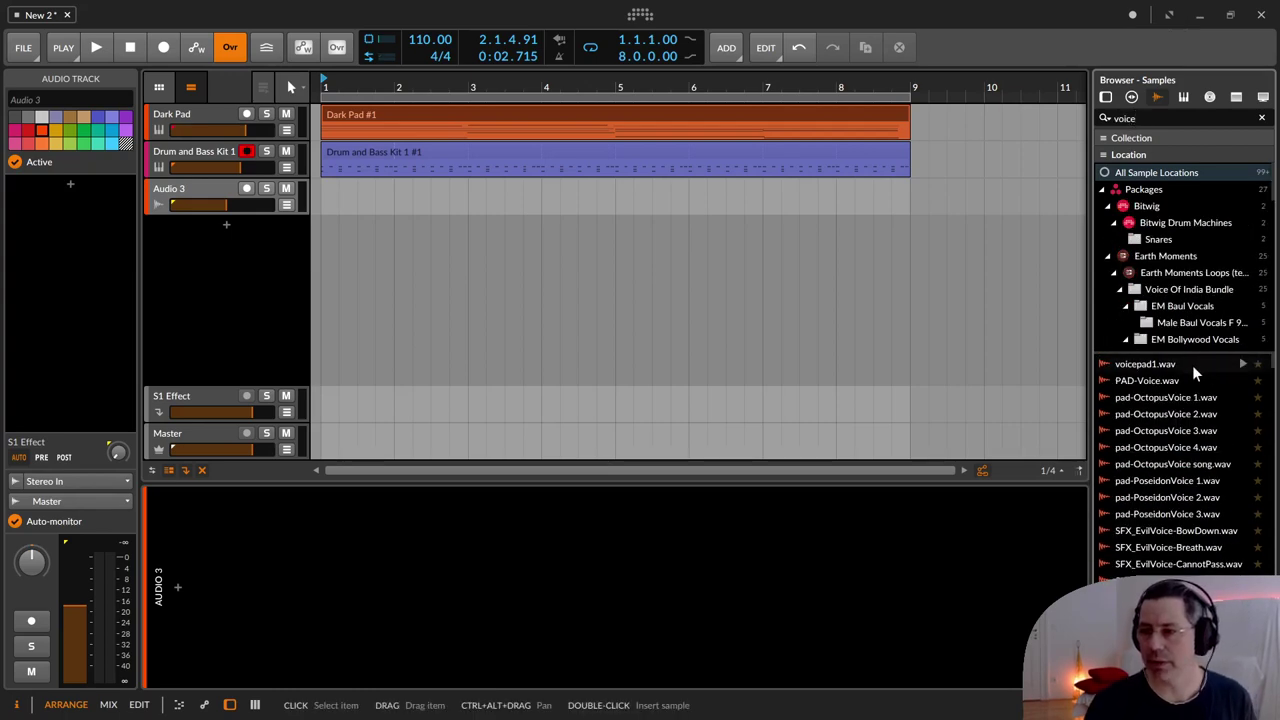
left_click(1242, 366)
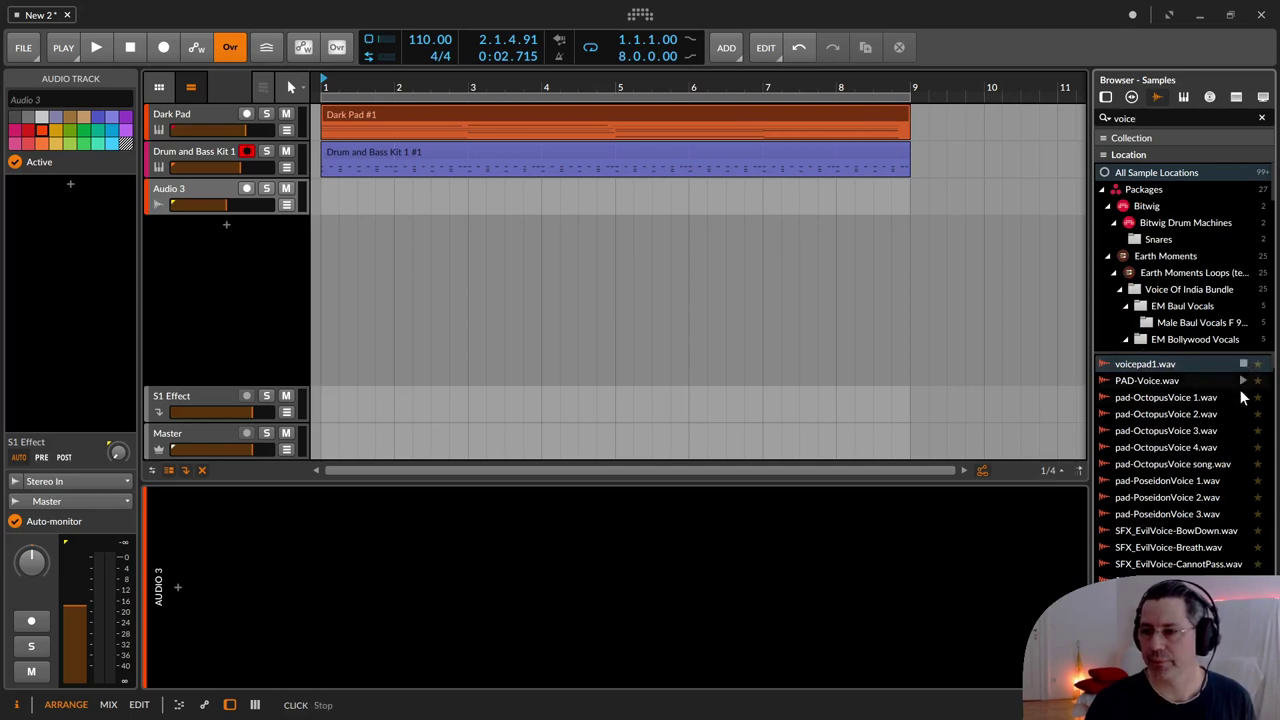
left_click(1242, 382)
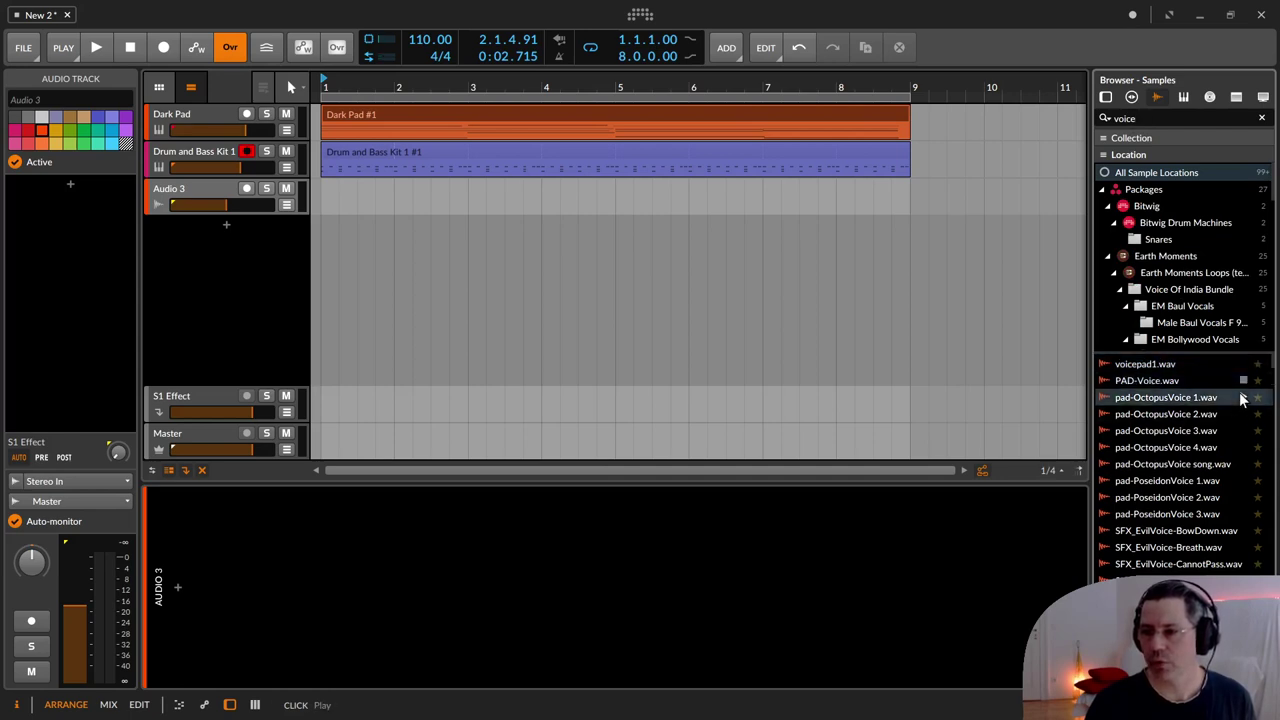
scroll(1193, 405, "down", 10)
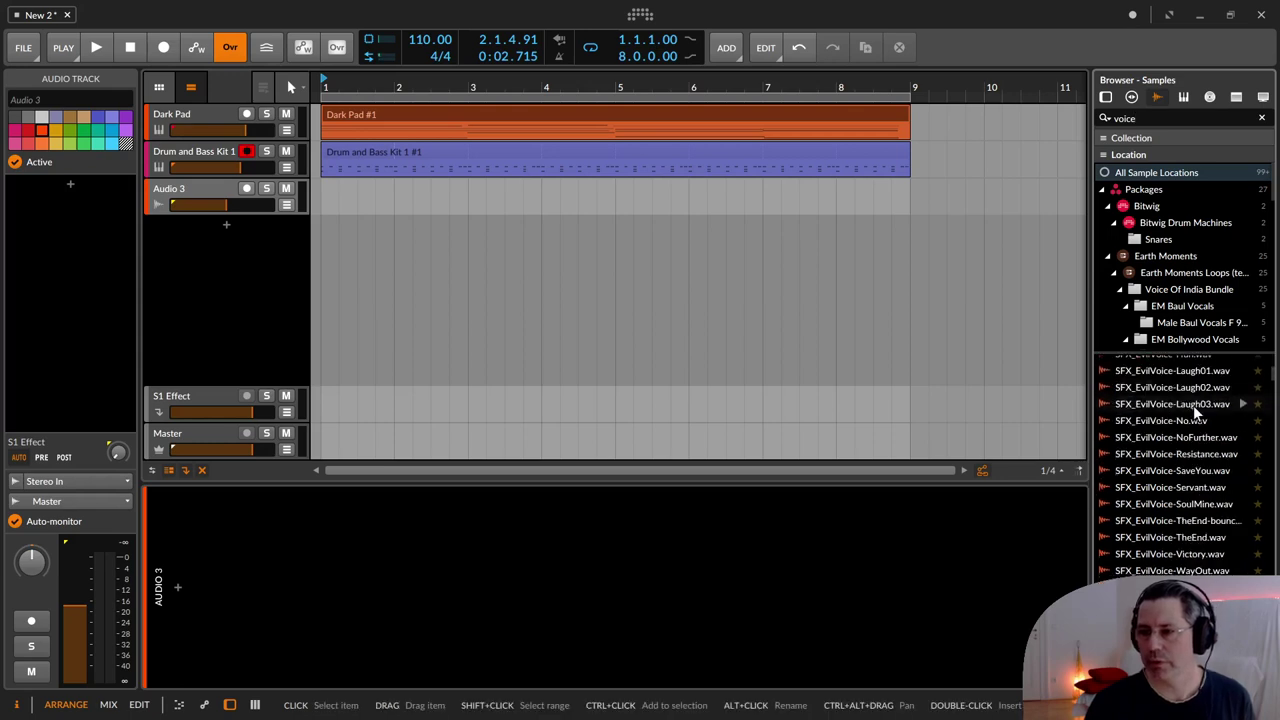
scroll(1192, 405, "down", 5)
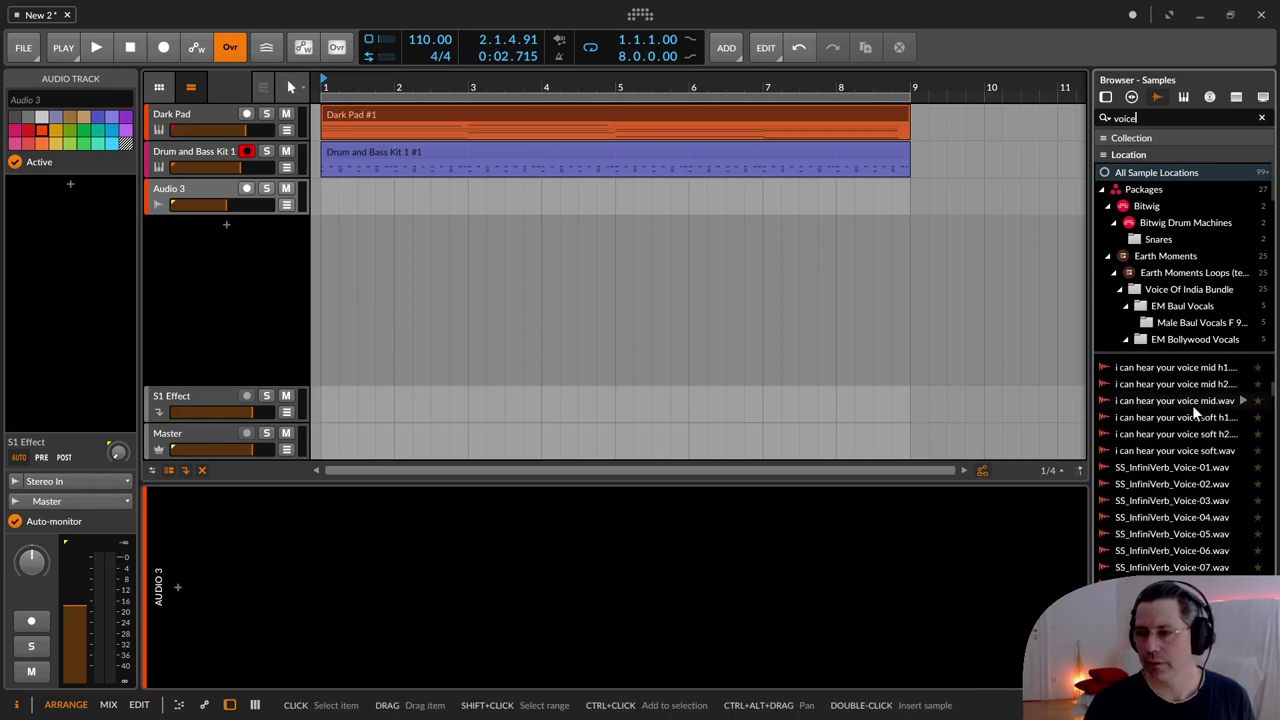
scroll(1192, 405, "up", 3)
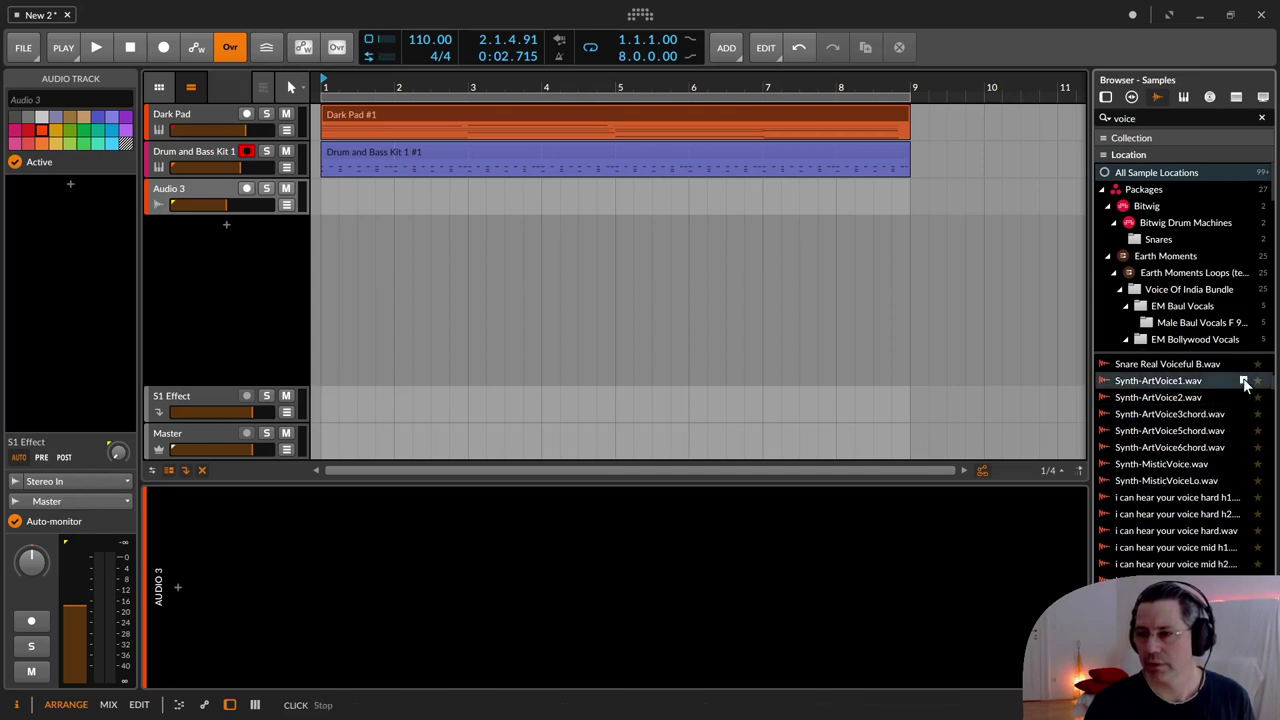
scroll(1245, 385, "down", 5)
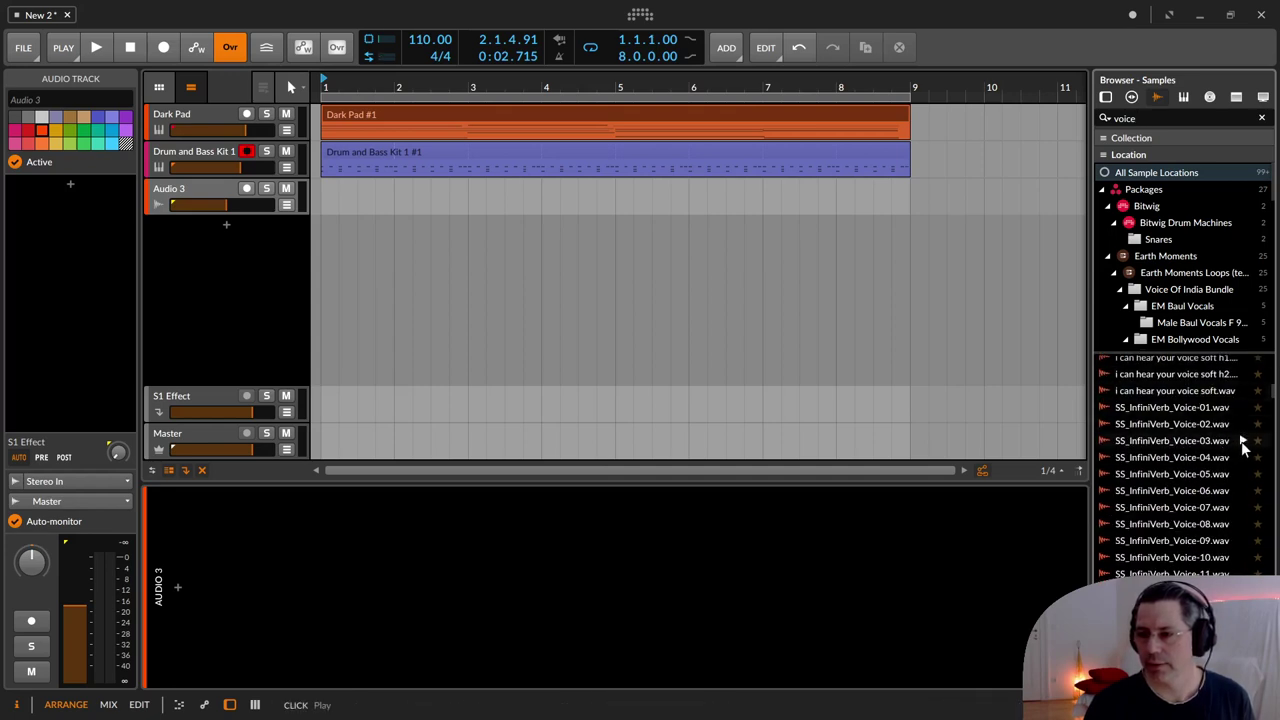
scroll(1193, 443, "down", 5)
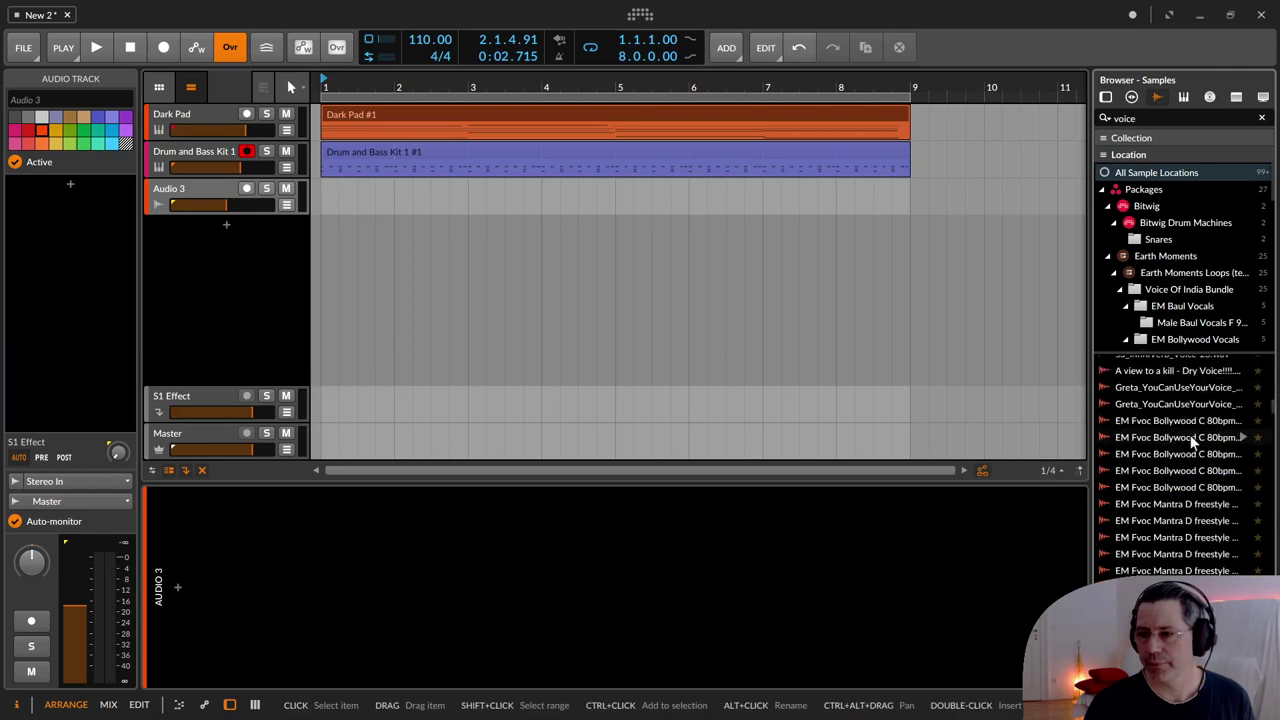
Preview the first Greta_YouCanUseYourVoice sample and place it on the new audio track at the start of bar 4.
left_click(1245, 388)
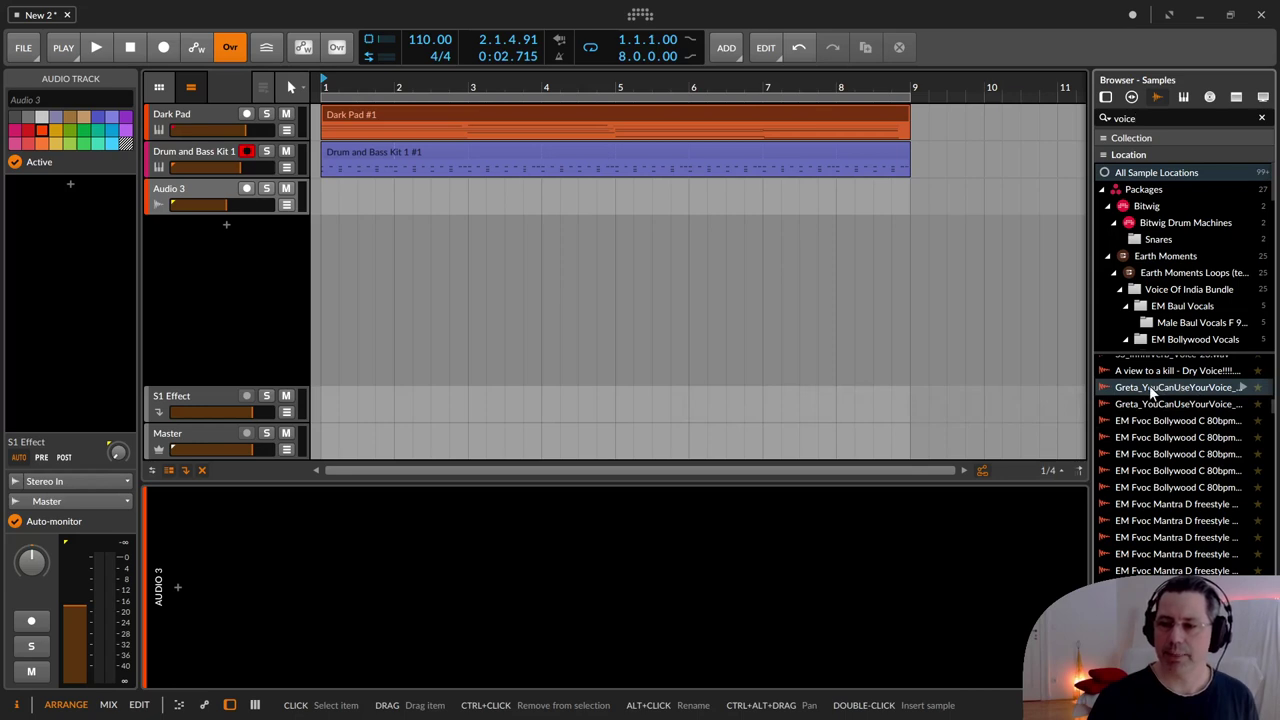
left_click_drag(1152, 393, 557, 210)
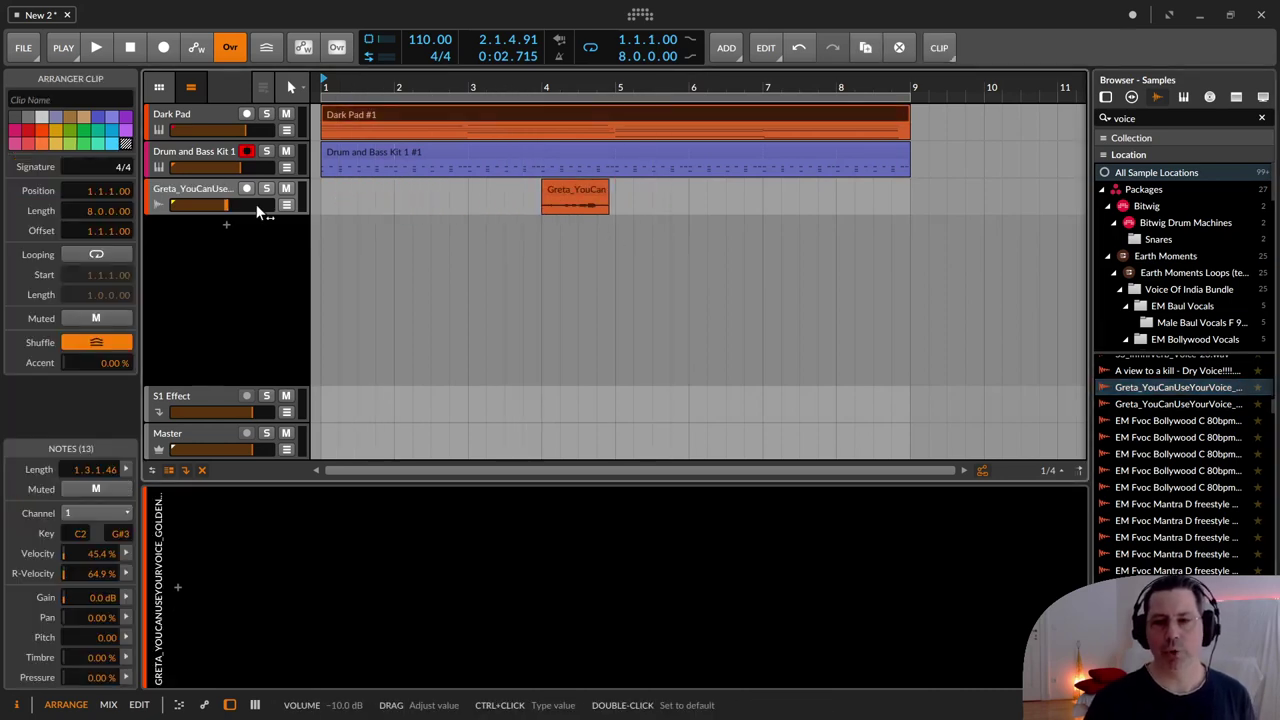
Play the arrangement from the beginning and set the Greta voice track's volume to -5.6 dB.
left_click(562, 190)
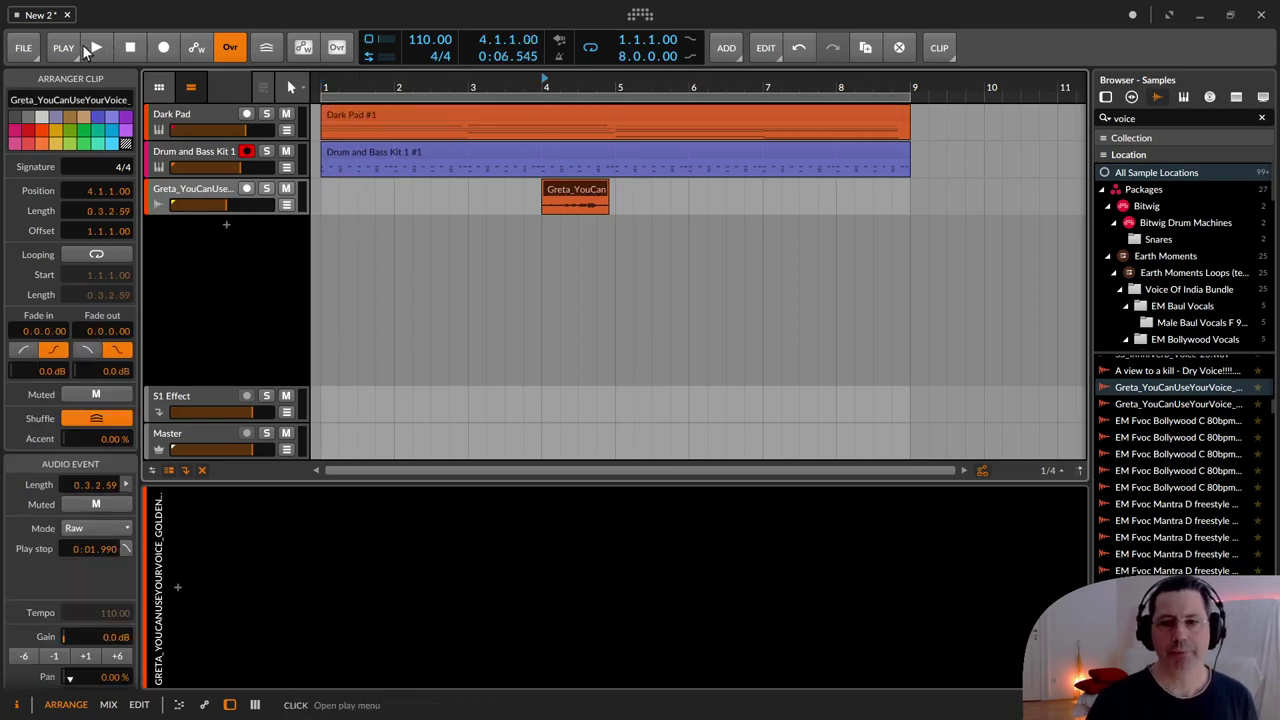
left_click(128, 48)
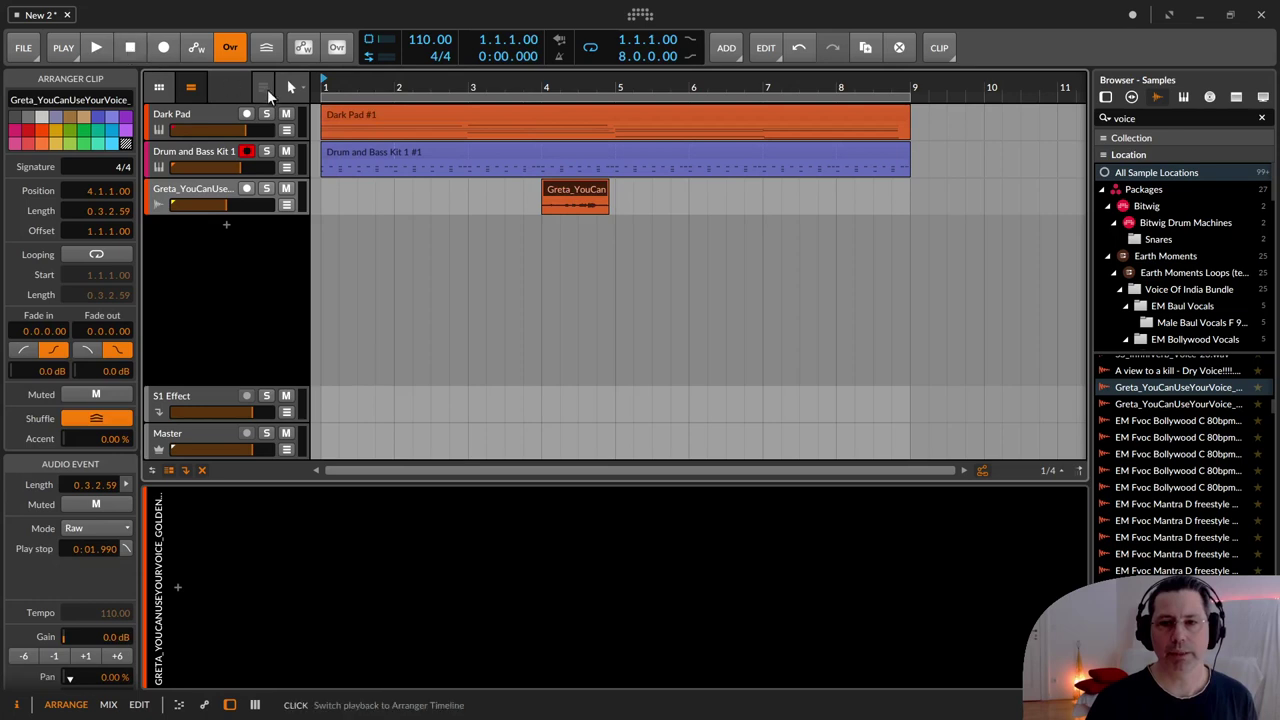
left_click(96, 48)
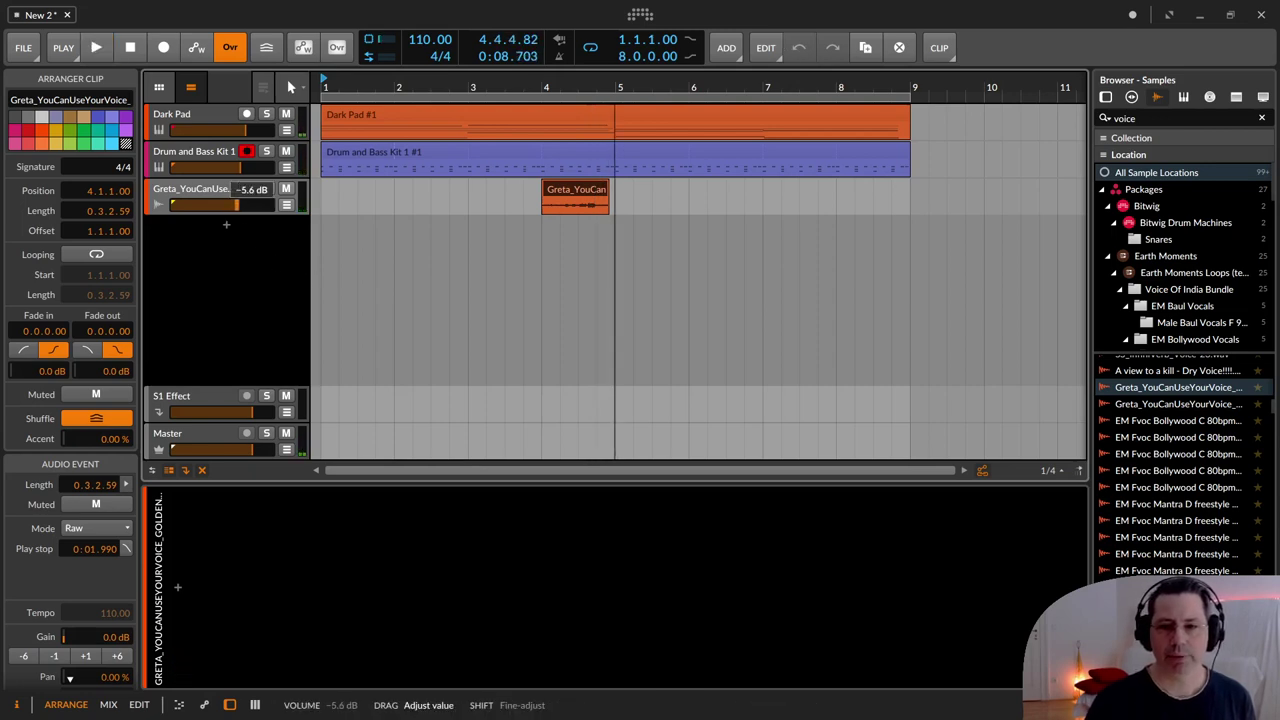
left_click_drag(237, 204, 237, 204)
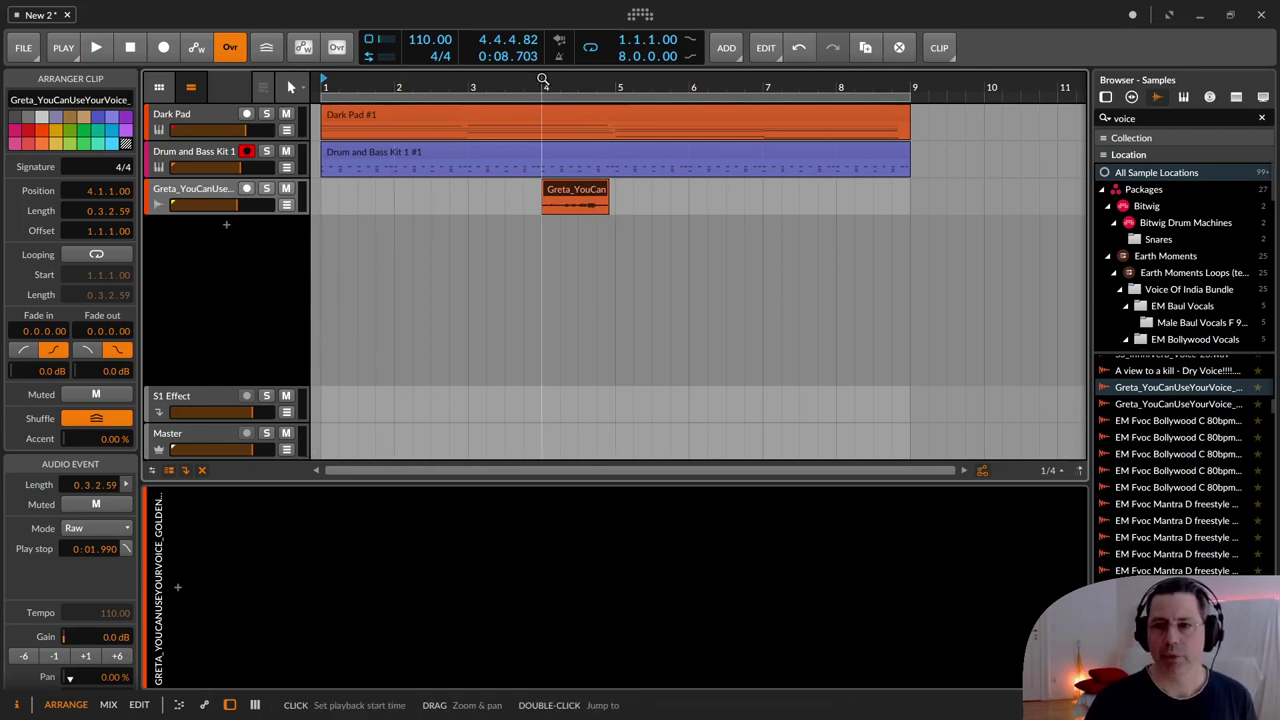
Play the arrangement from bar 3 to check the transition into the voice sample.
left_click_drag(527, 80, 523, 81)
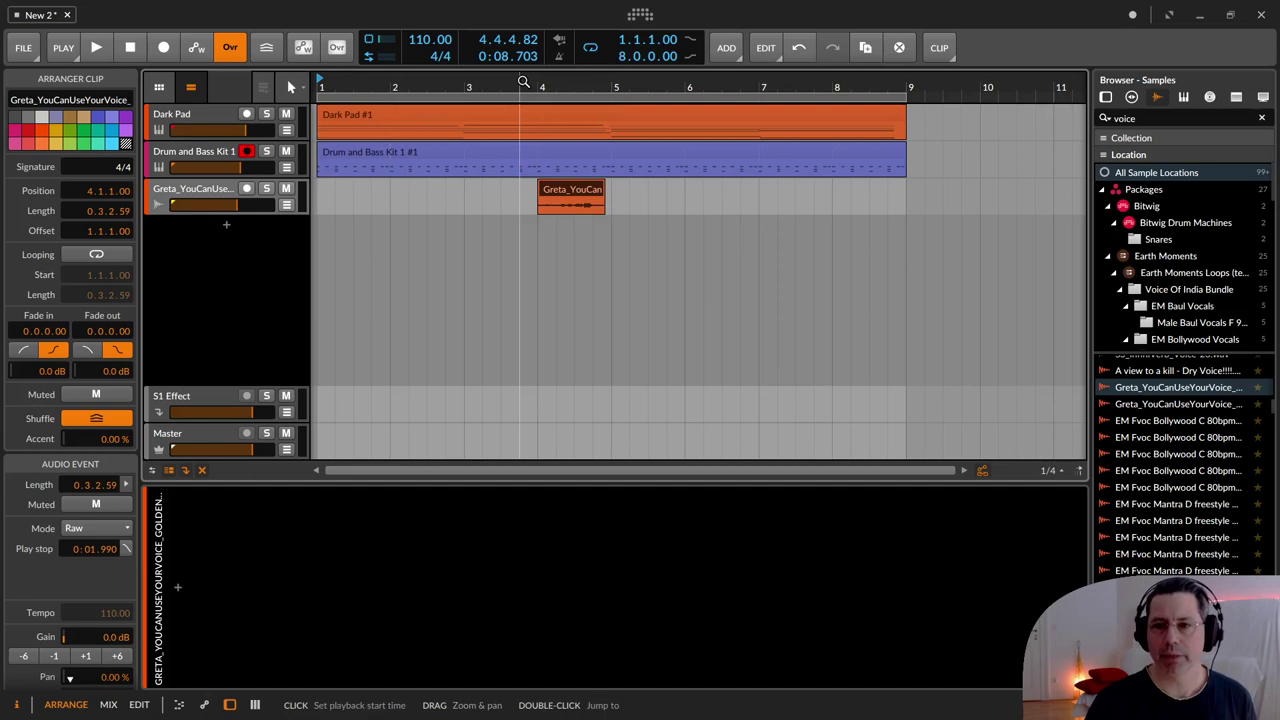
left_click(467, 82)
key("space")
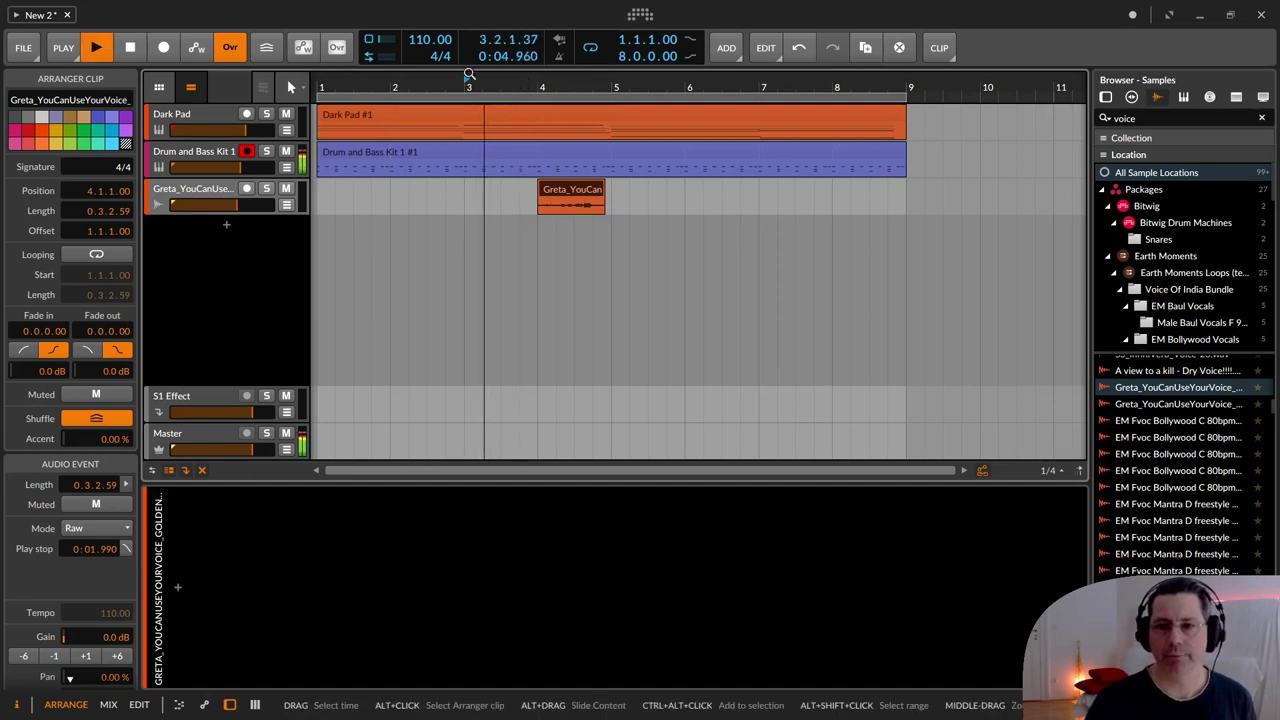
key("space")
Open the Dark Pad clip's notes and use the Pointer tool to align the G#2 and G#3 note starts with bar 3.
left_click(460, 114)
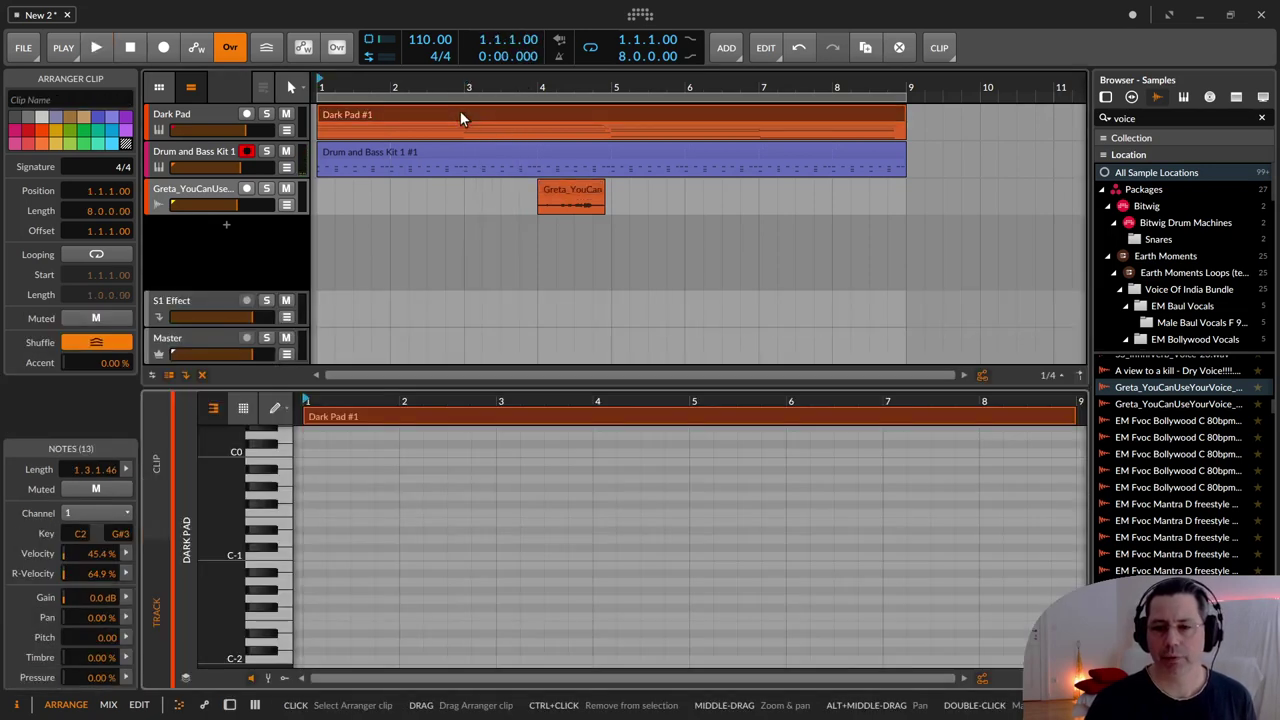
left_click(446, 112)
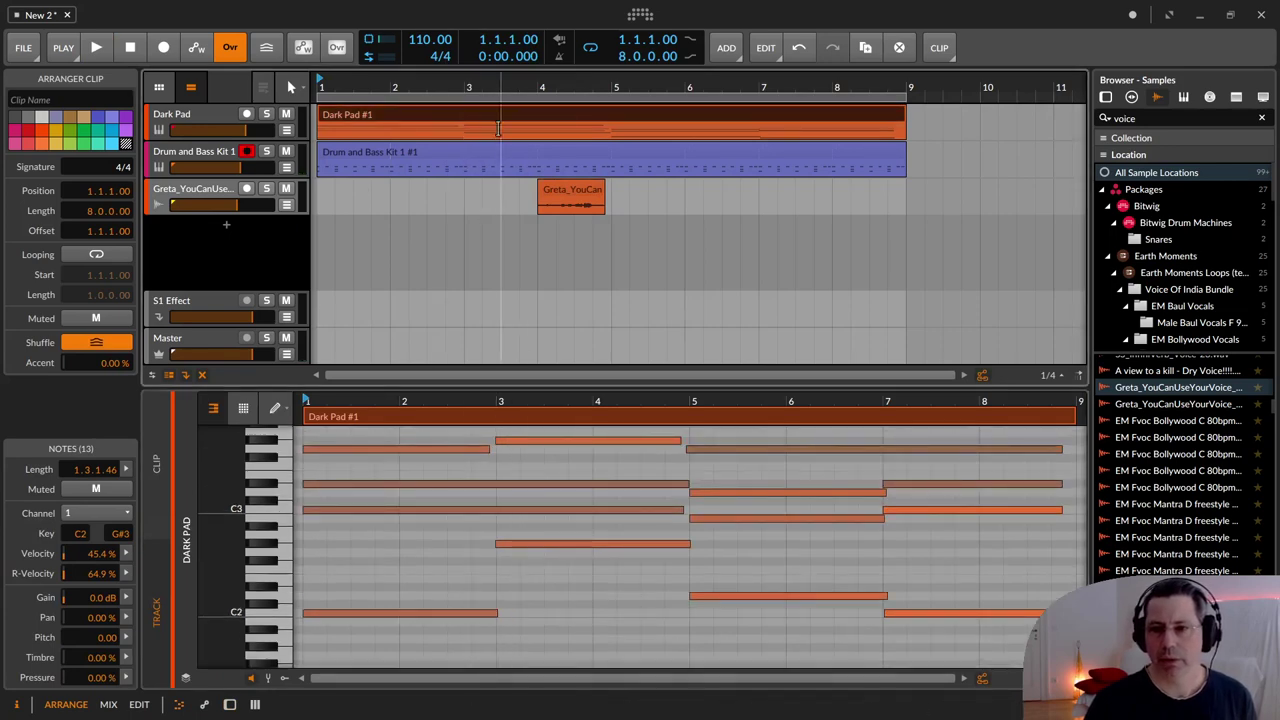
left_click(277, 407)
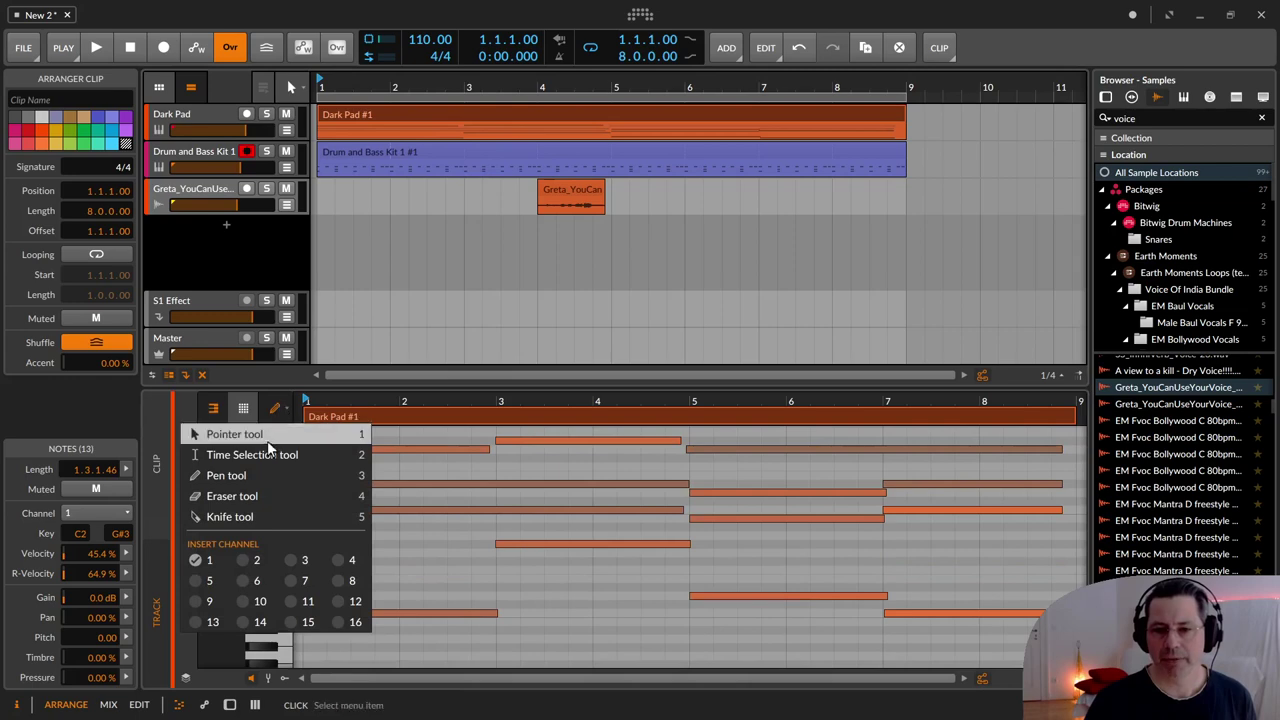
left_click(265, 439)
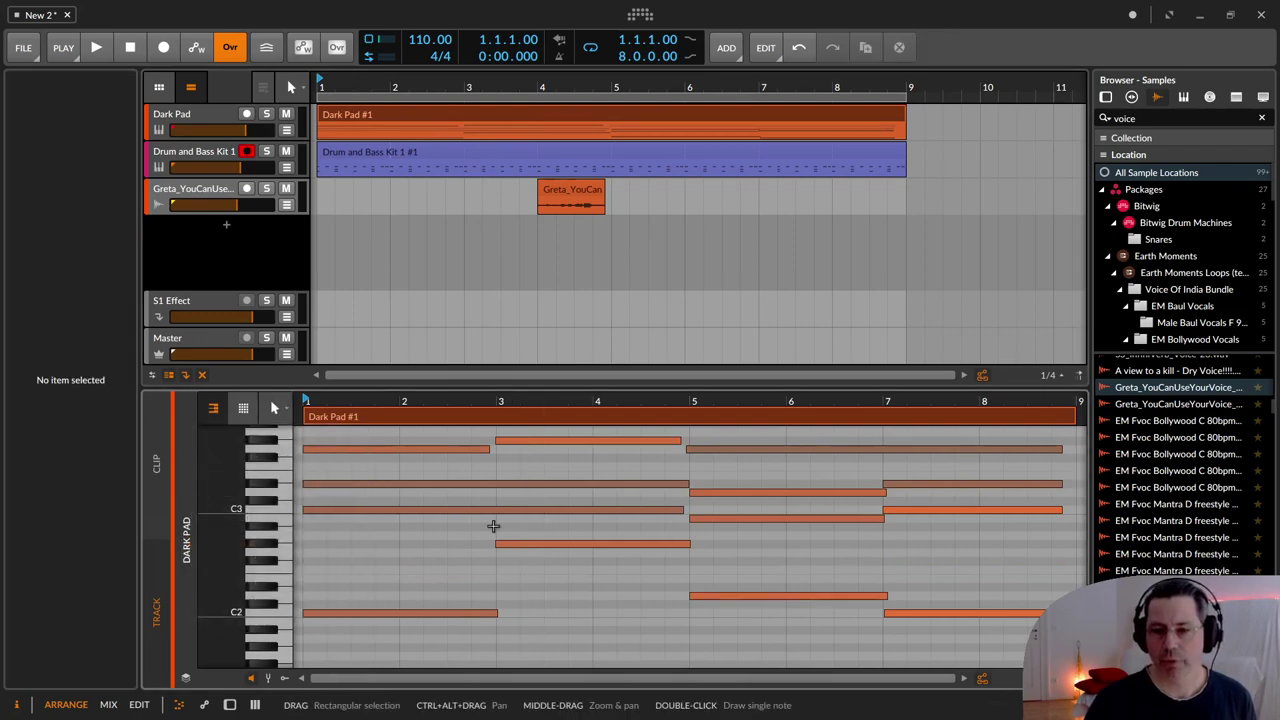
left_click(505, 542)
left_click_drag(505, 542, 497, 543)
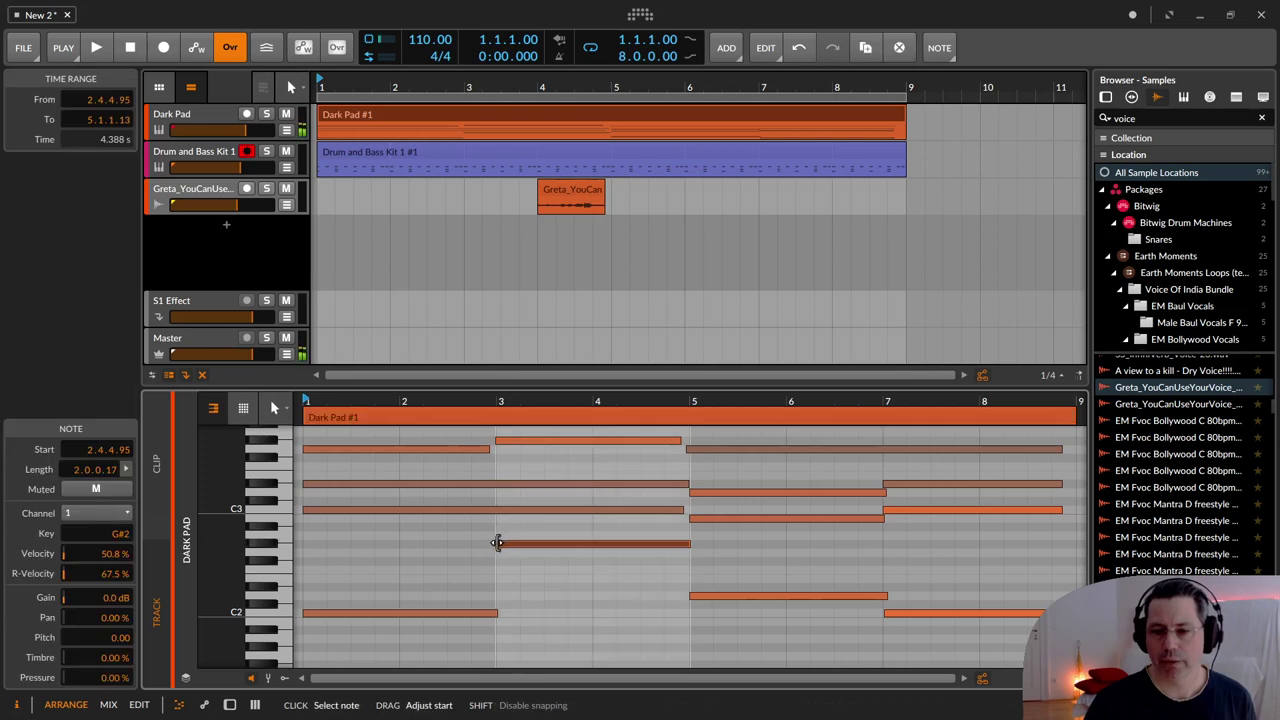
left_click(497, 441)
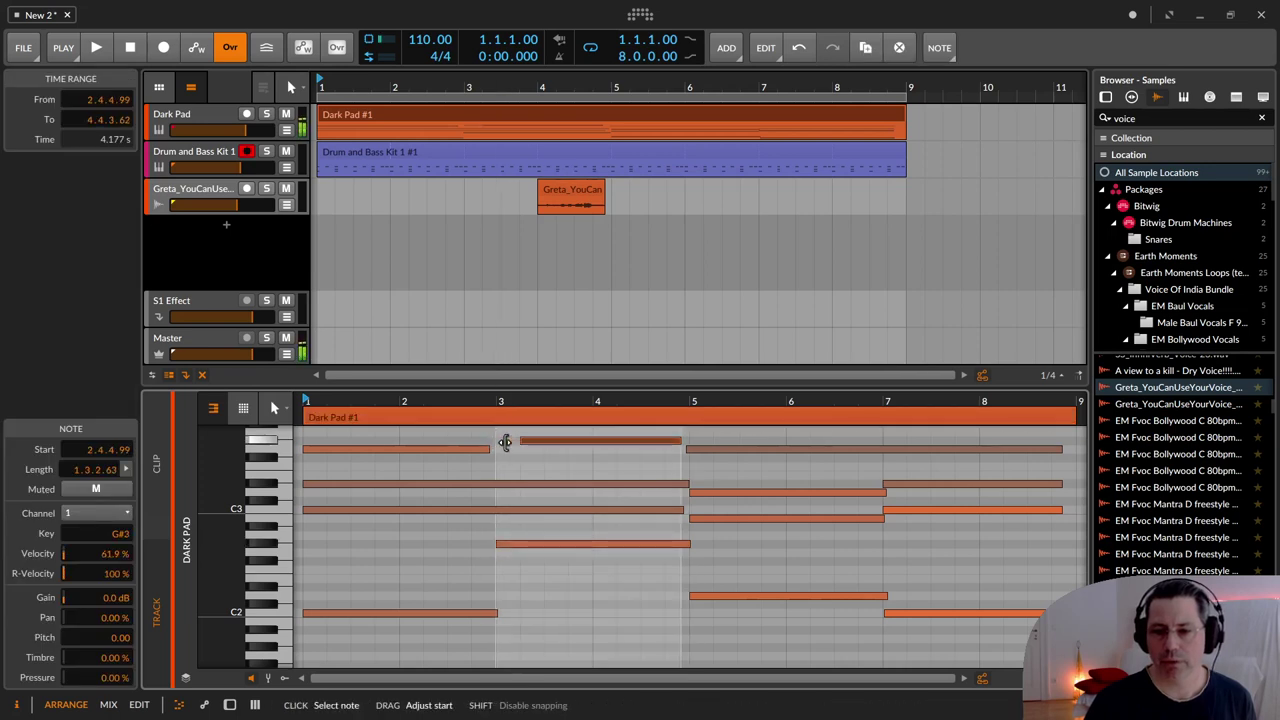
Play from bar 3 and raise the Greta voice track's volume to -1.8 dB.
left_click(462, 125)
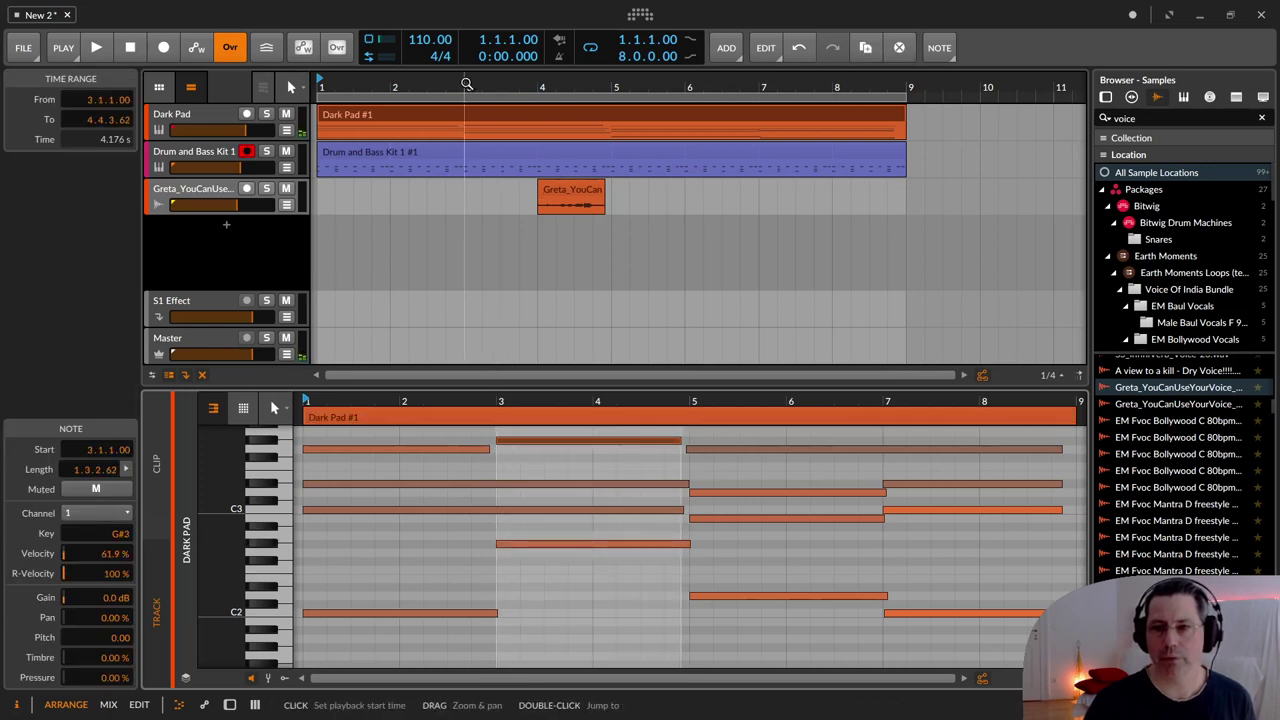
key("space")
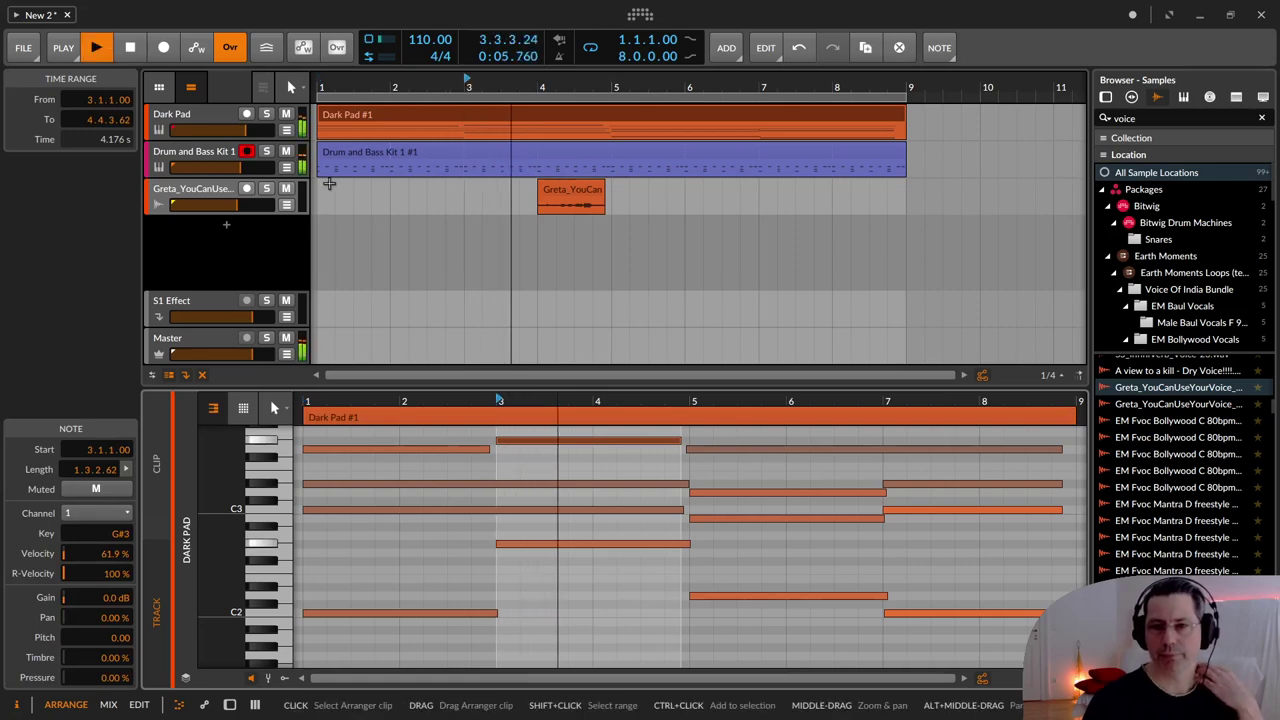
left_click_drag(240, 204, 249, 204)
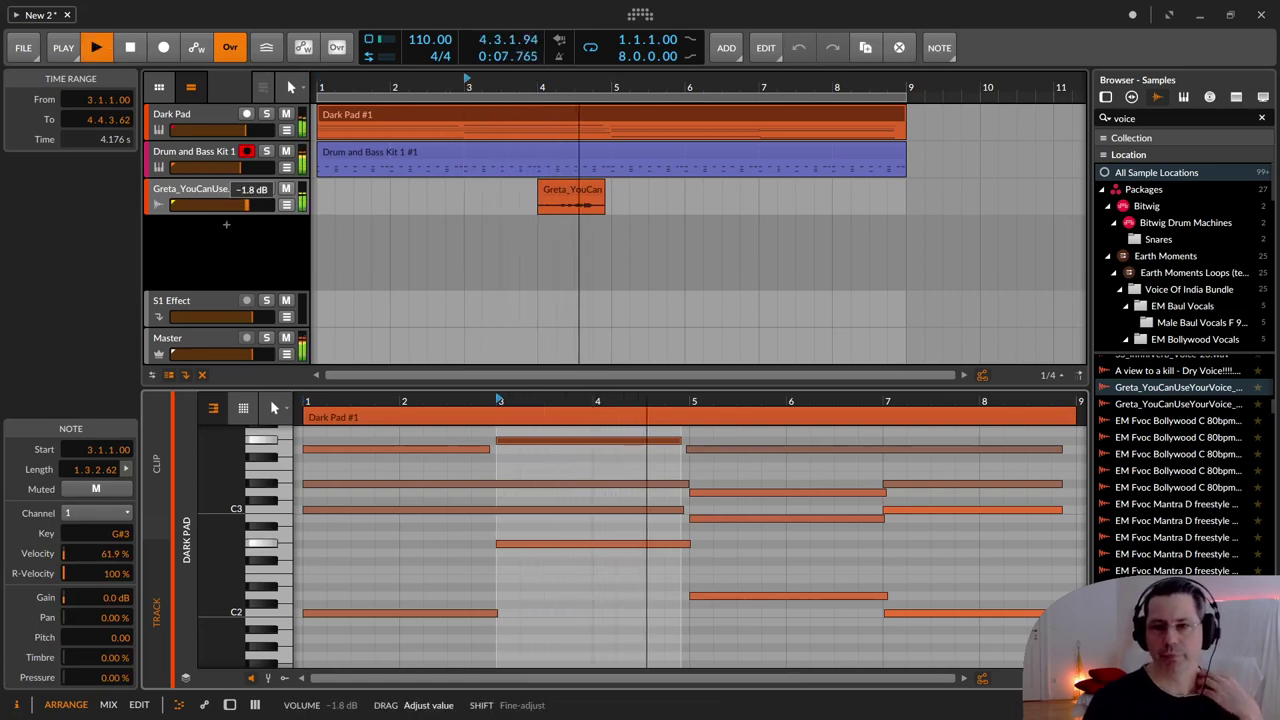
key("space")
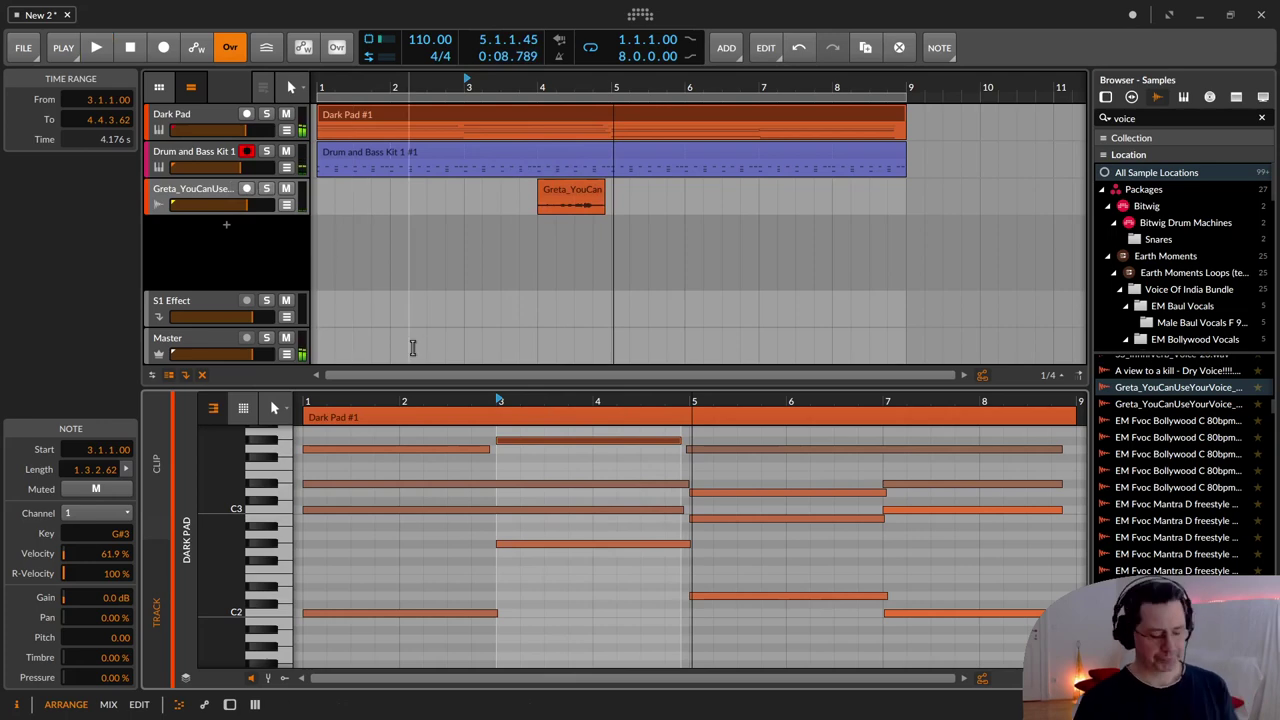
Solo the Greta voice track and listen to its clip from bar 4.
left_click(414, 346)
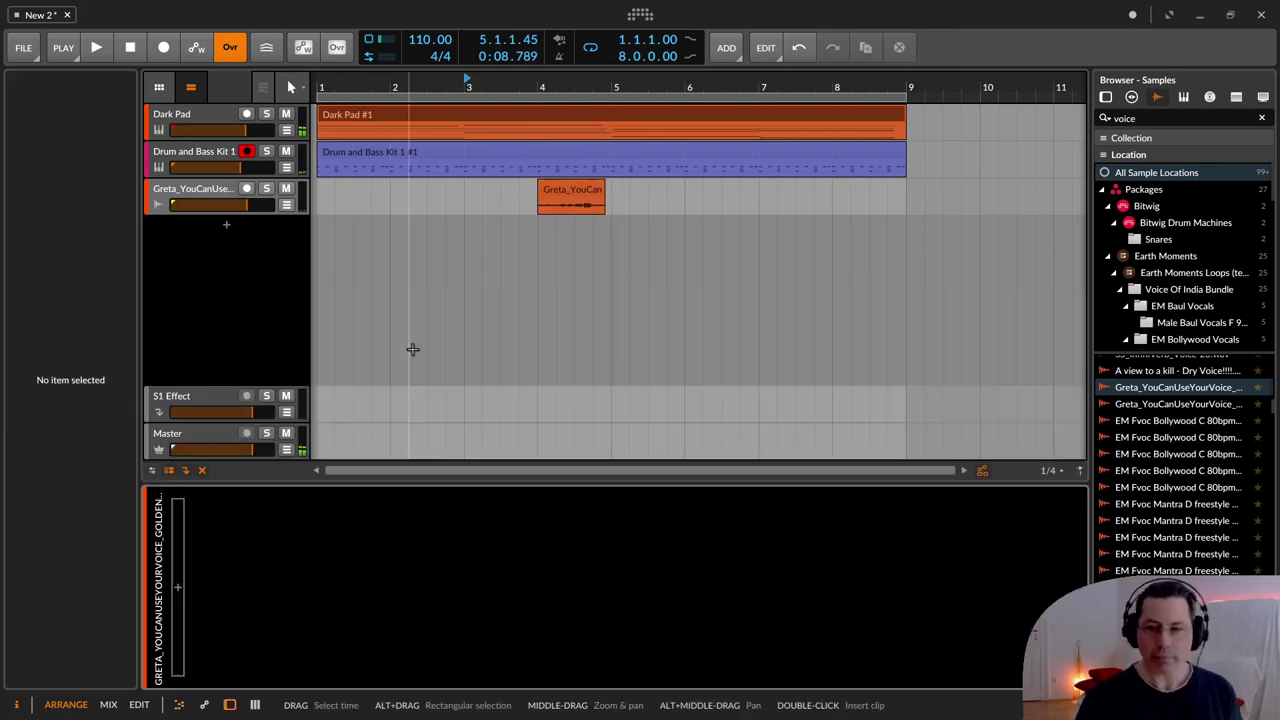
left_click(266, 188)
left_click(562, 192)
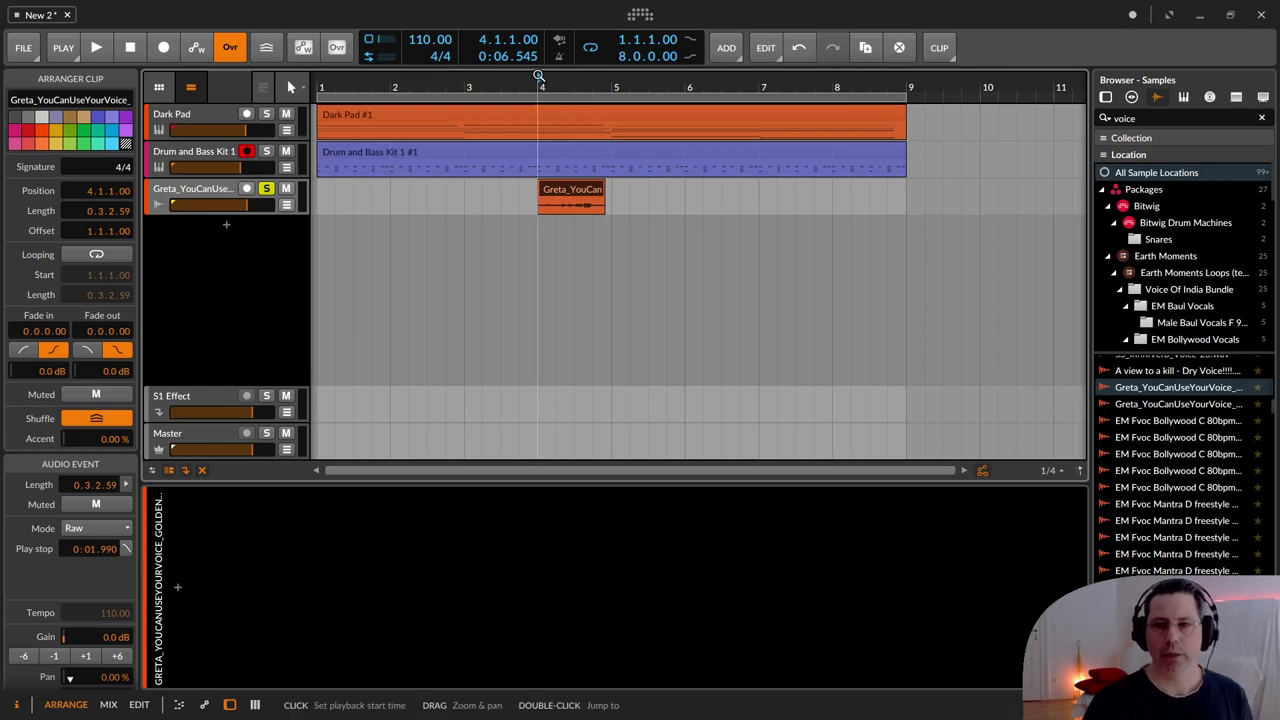
key("space")
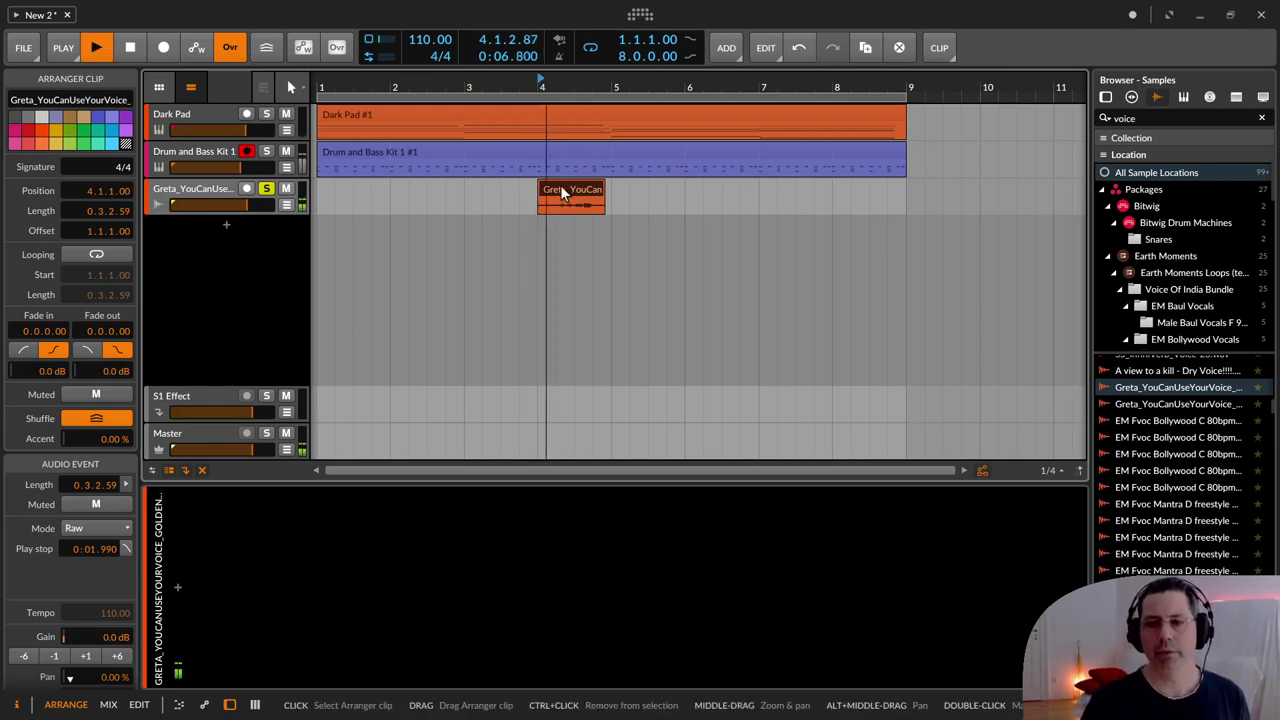
key("space")
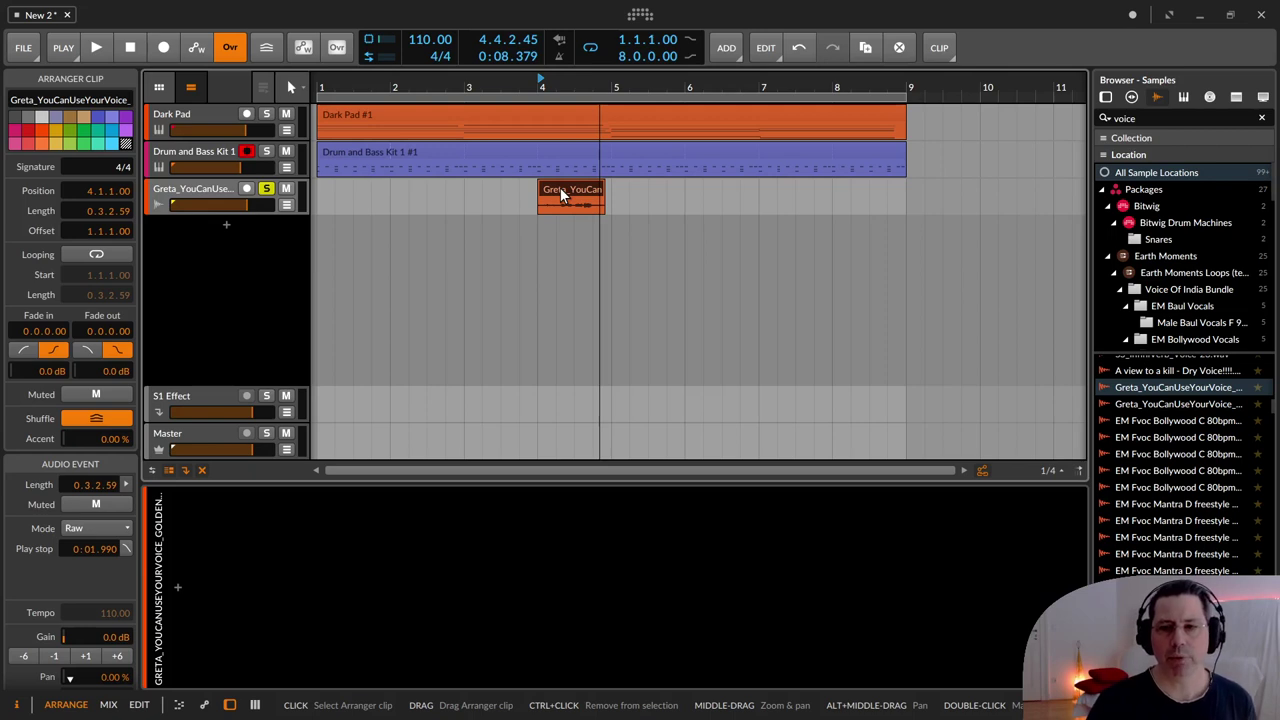
key("space")
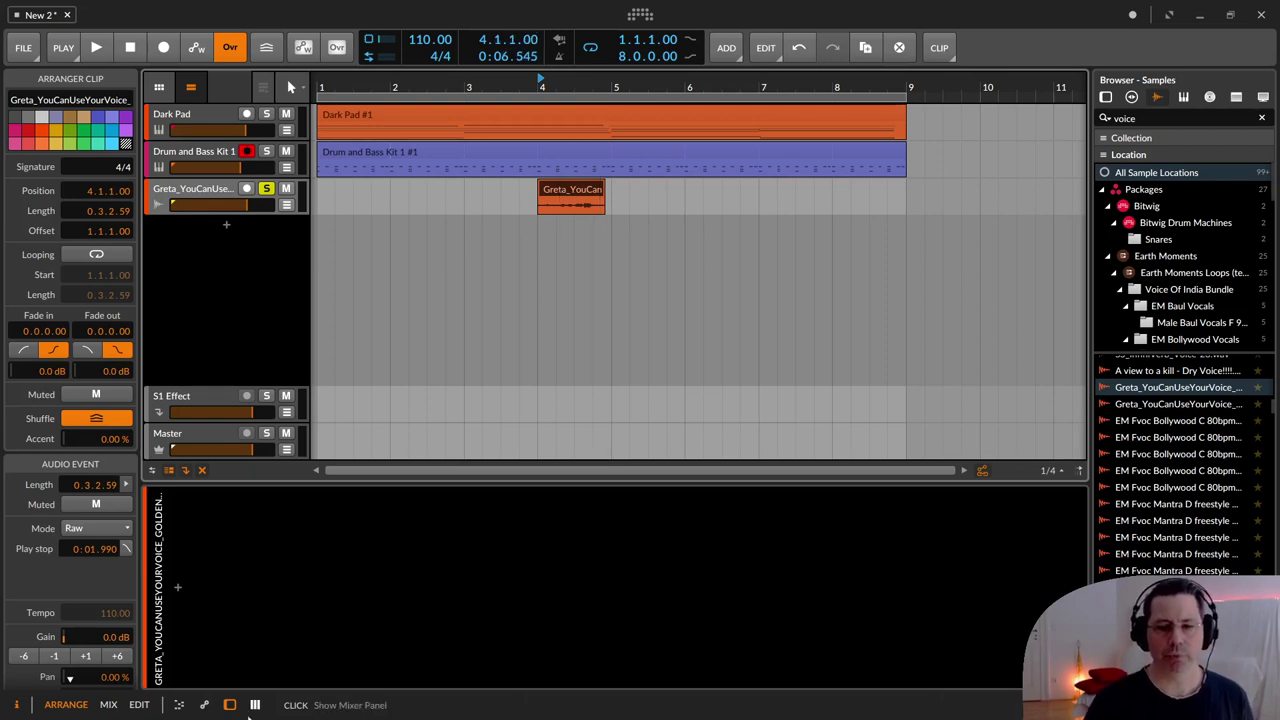
Search the devices for "rever" and insert Bitwig's Reverb on the voice track.
left_click(192, 583)
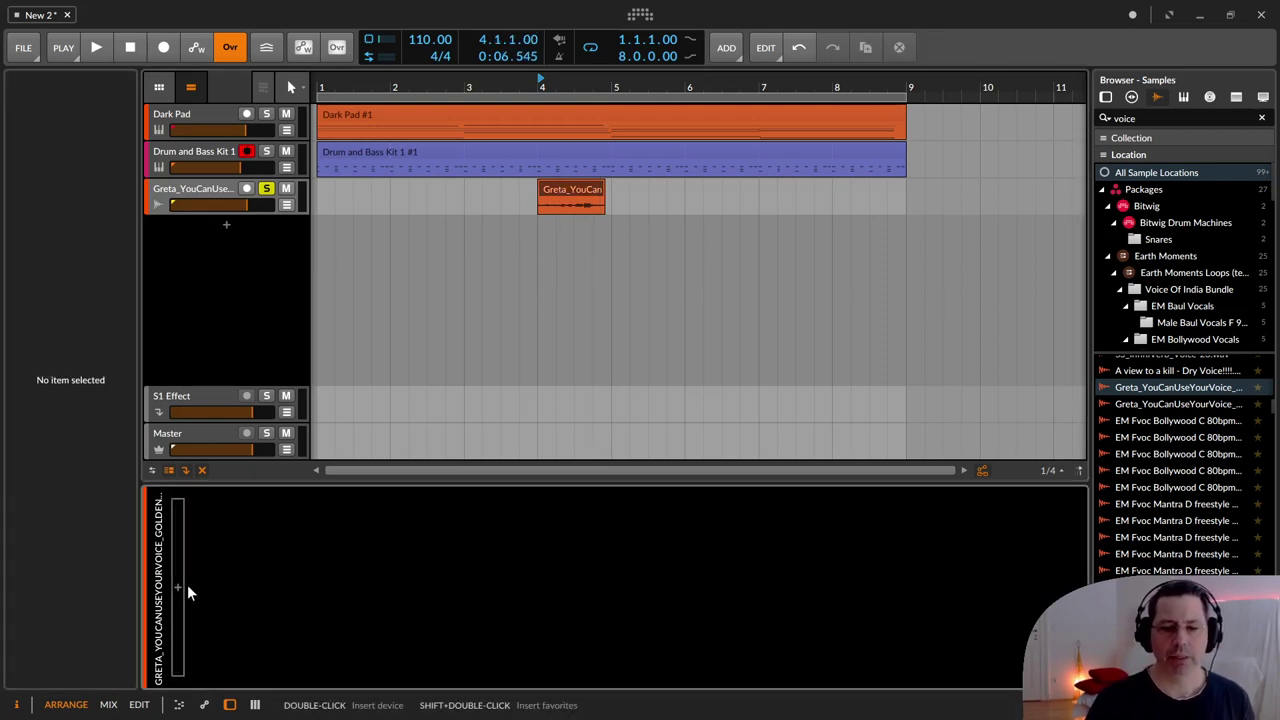
left_click(177, 585)
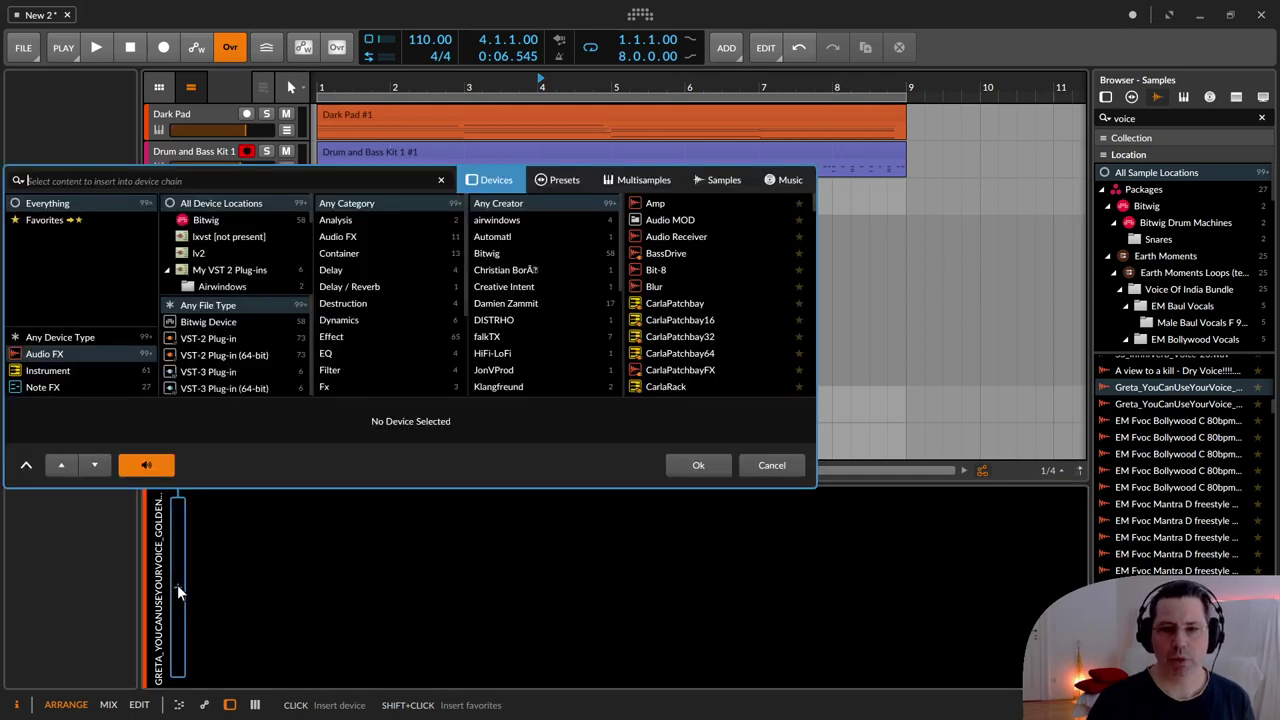
type("rever")
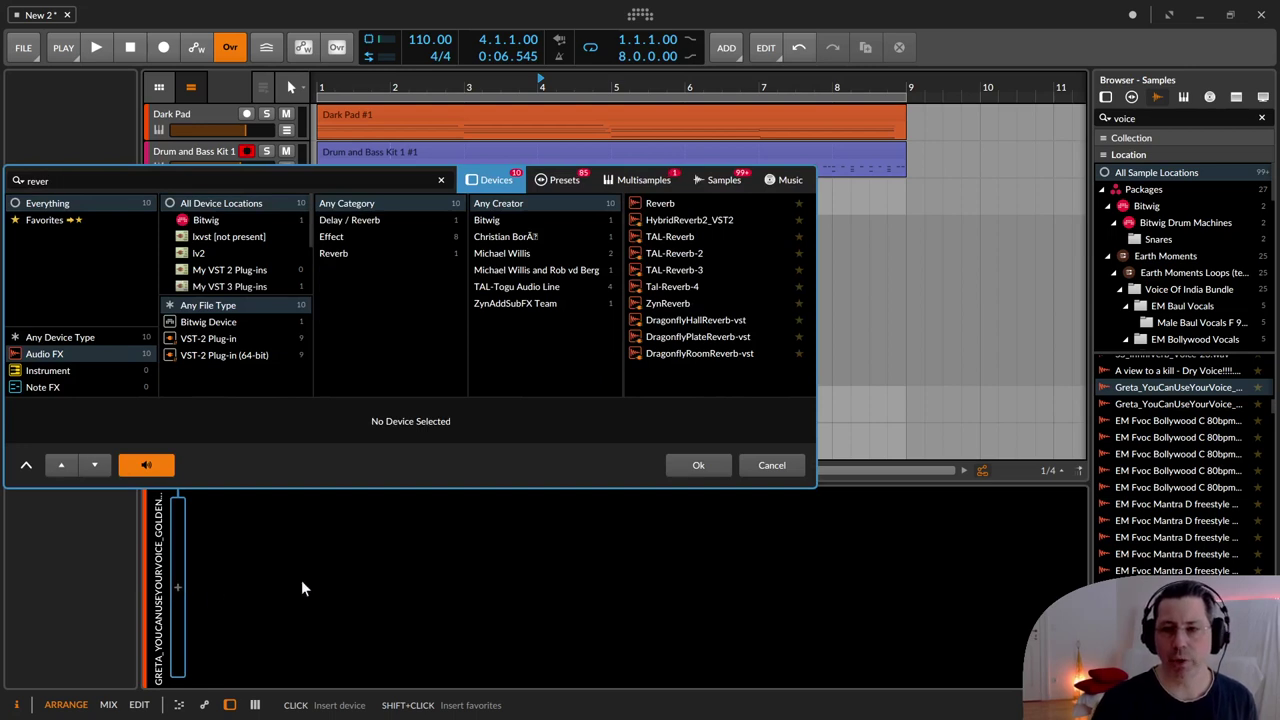
left_click(724, 205)
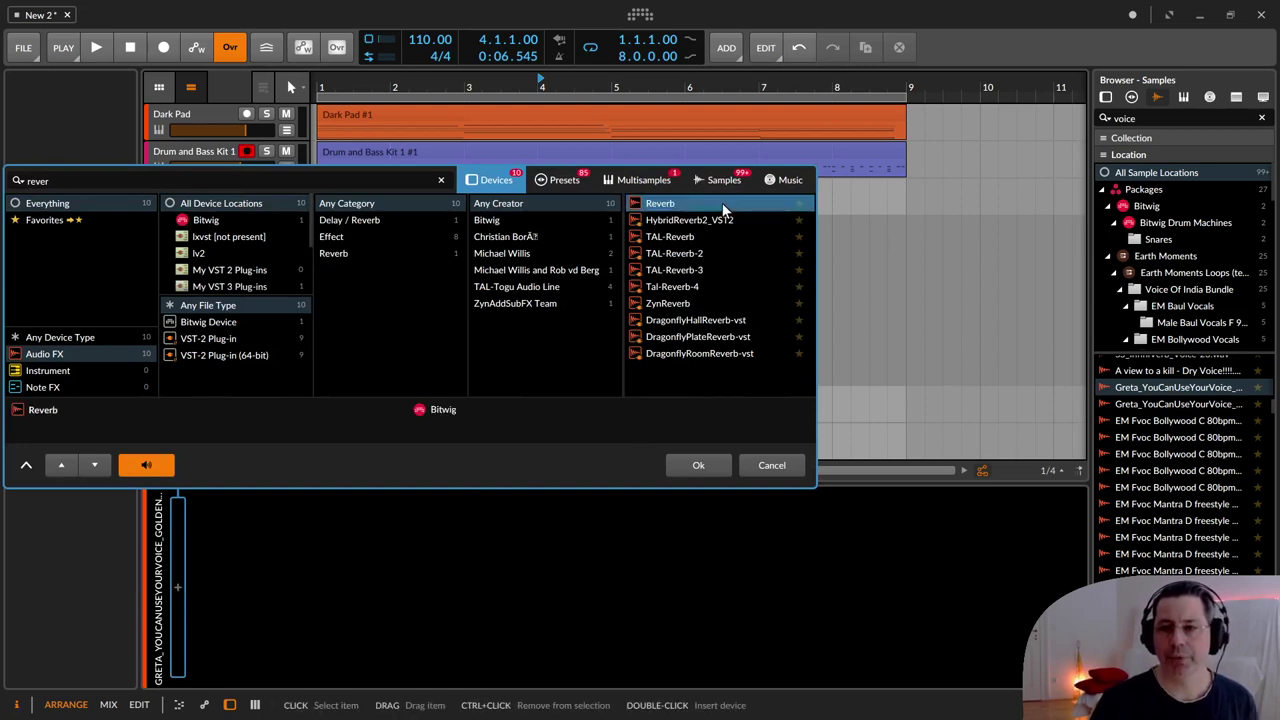
left_click(698, 462)
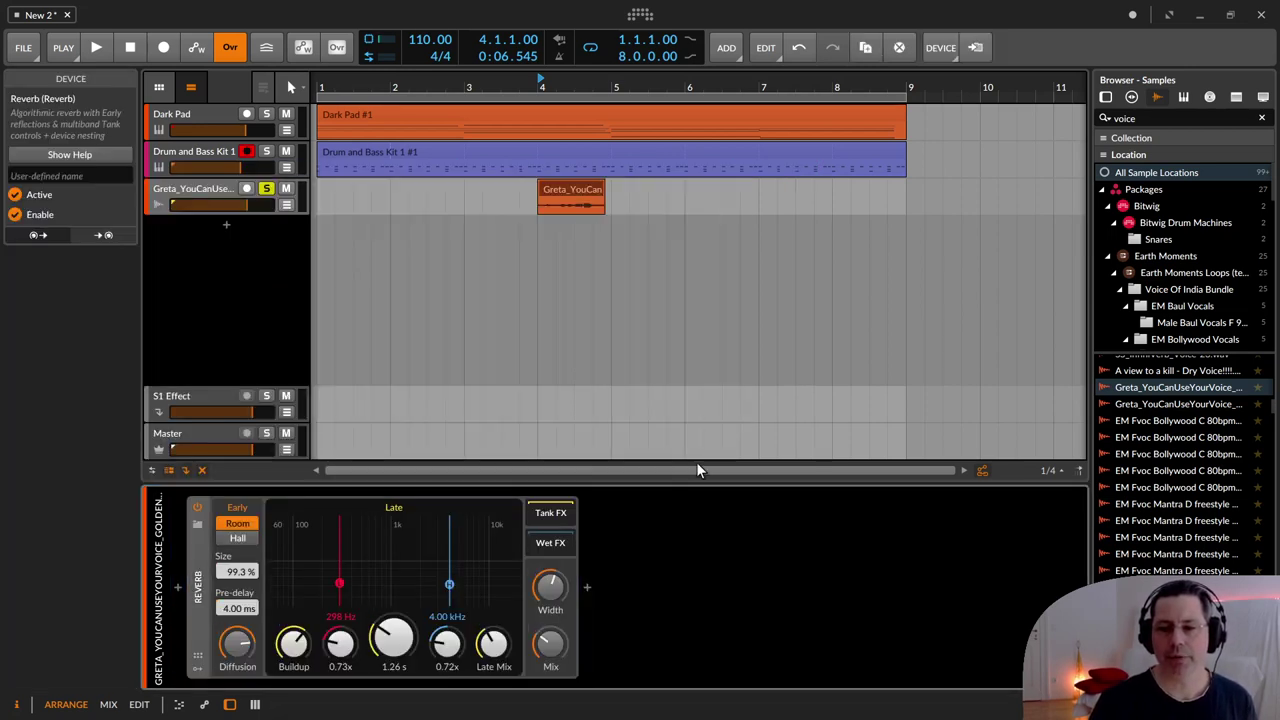
Try the reverb's Hall mode with a size of 200 %, and undo both changes.
left_click(242, 536)
left_click_drag(240, 588, 240, 575)
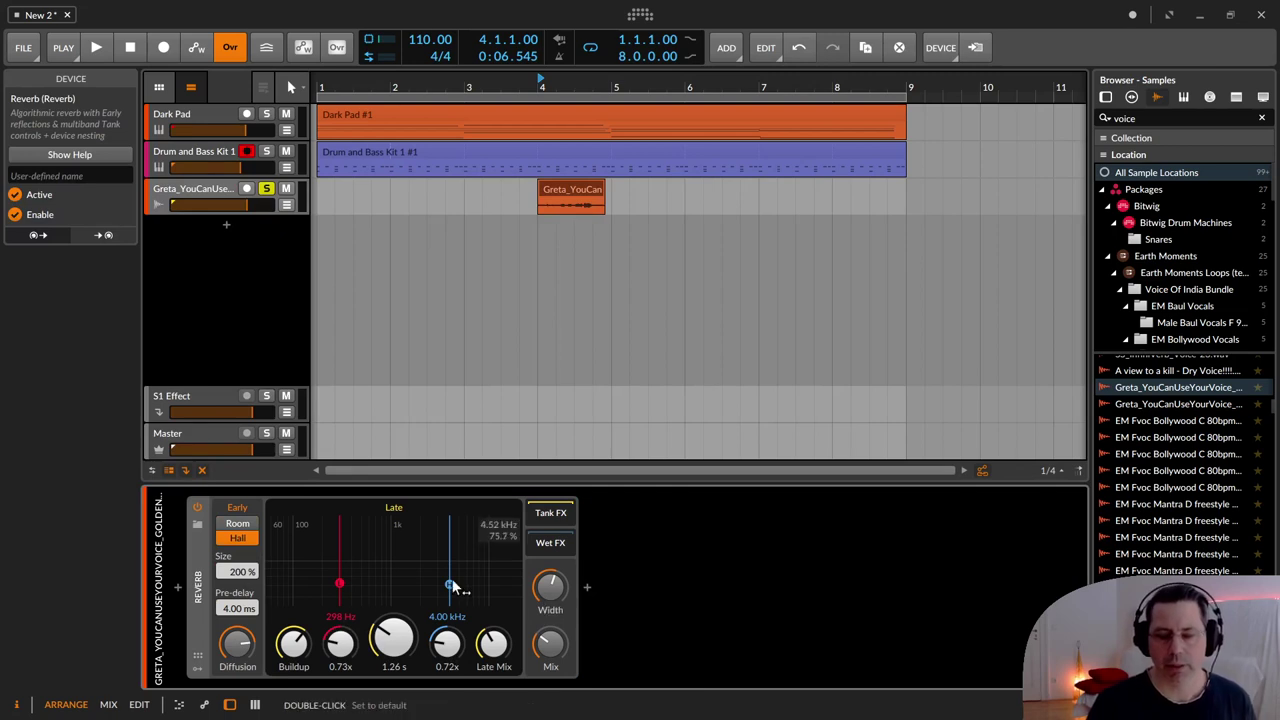
key("ctrl+z")
key("ctrl+z")
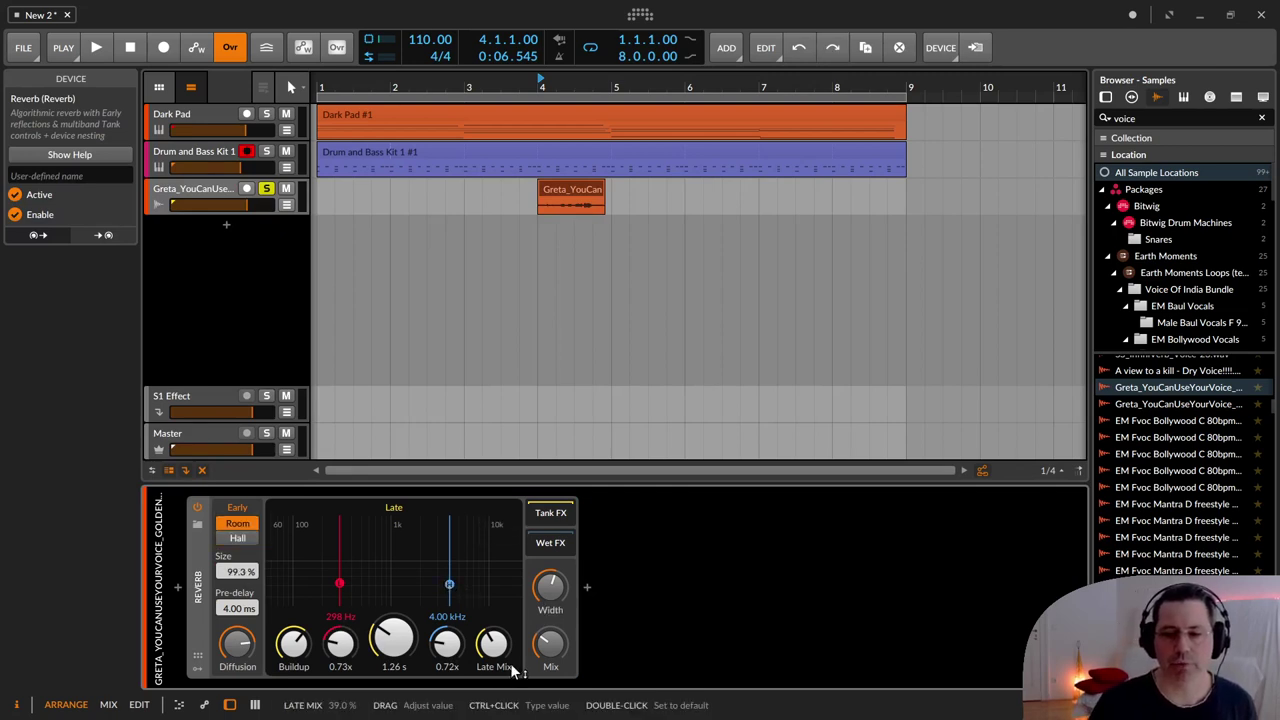
Compare the soloed voice clip with the reverb switched off and on, leaving the reverb enabled.
left_click(565, 199)
left_click(199, 507)
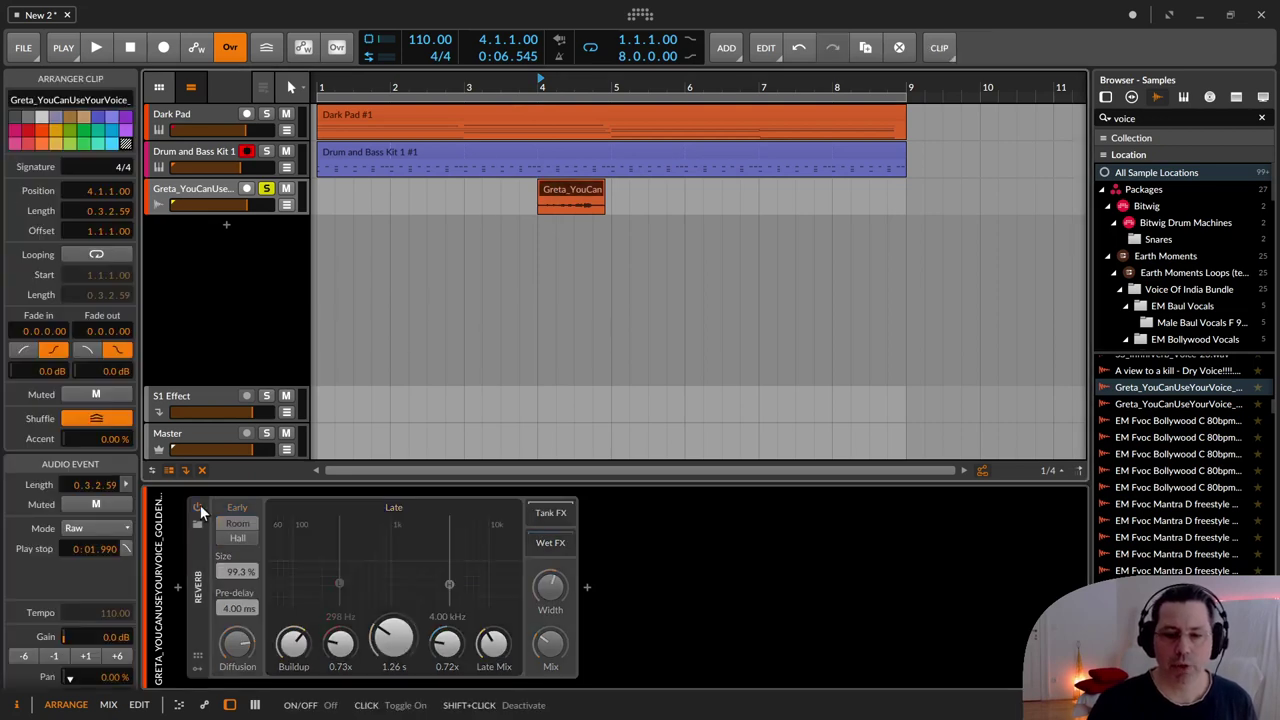
left_click(199, 507)
left_click(199, 507)
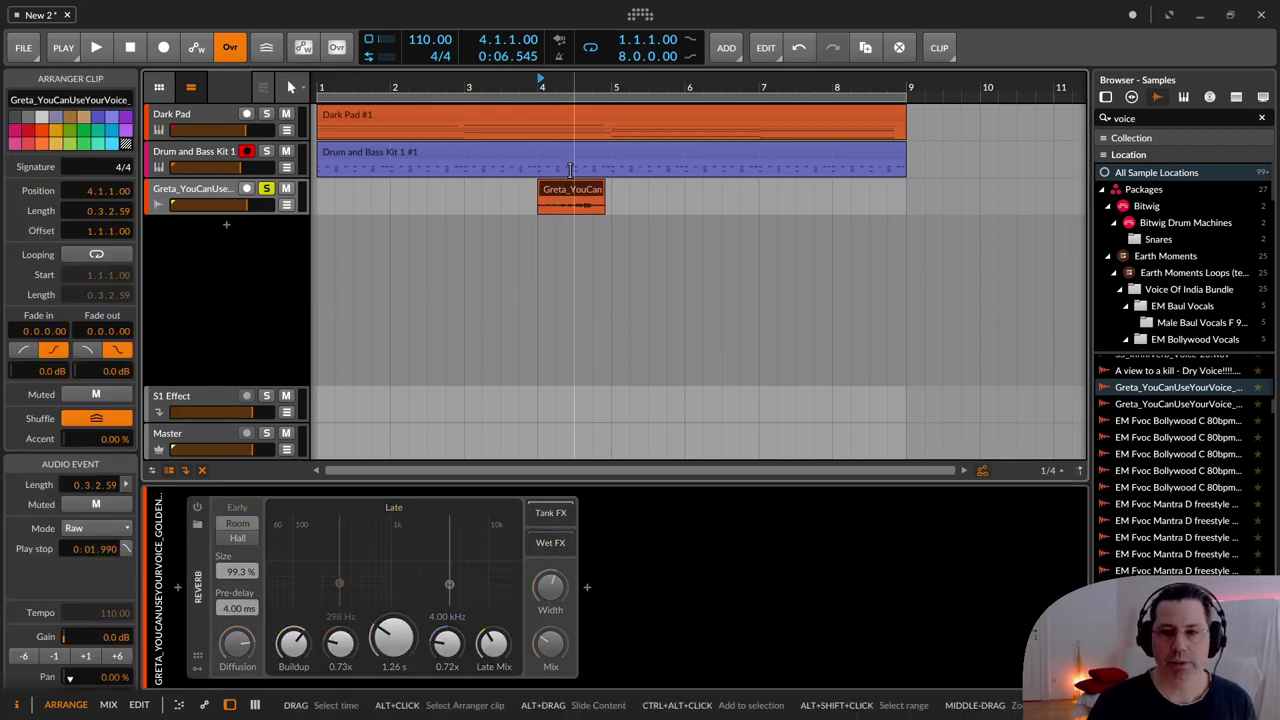
key("space")
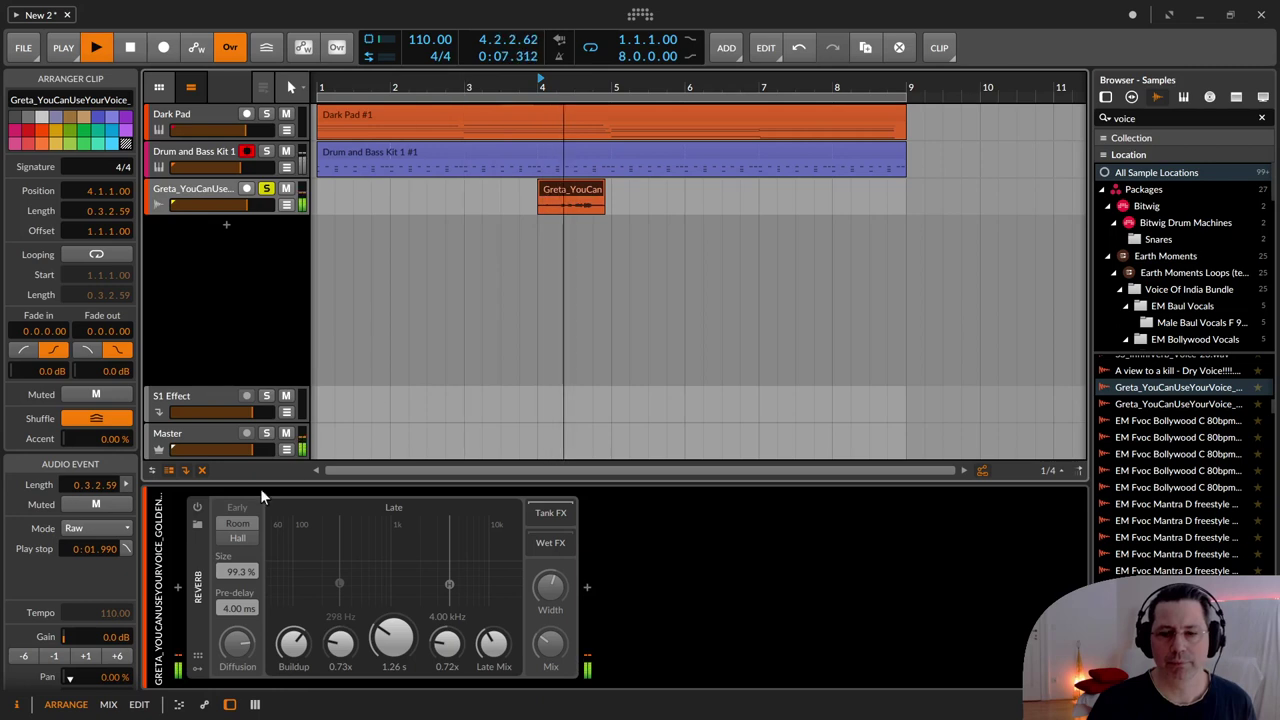
left_click(197, 508)
key("space")
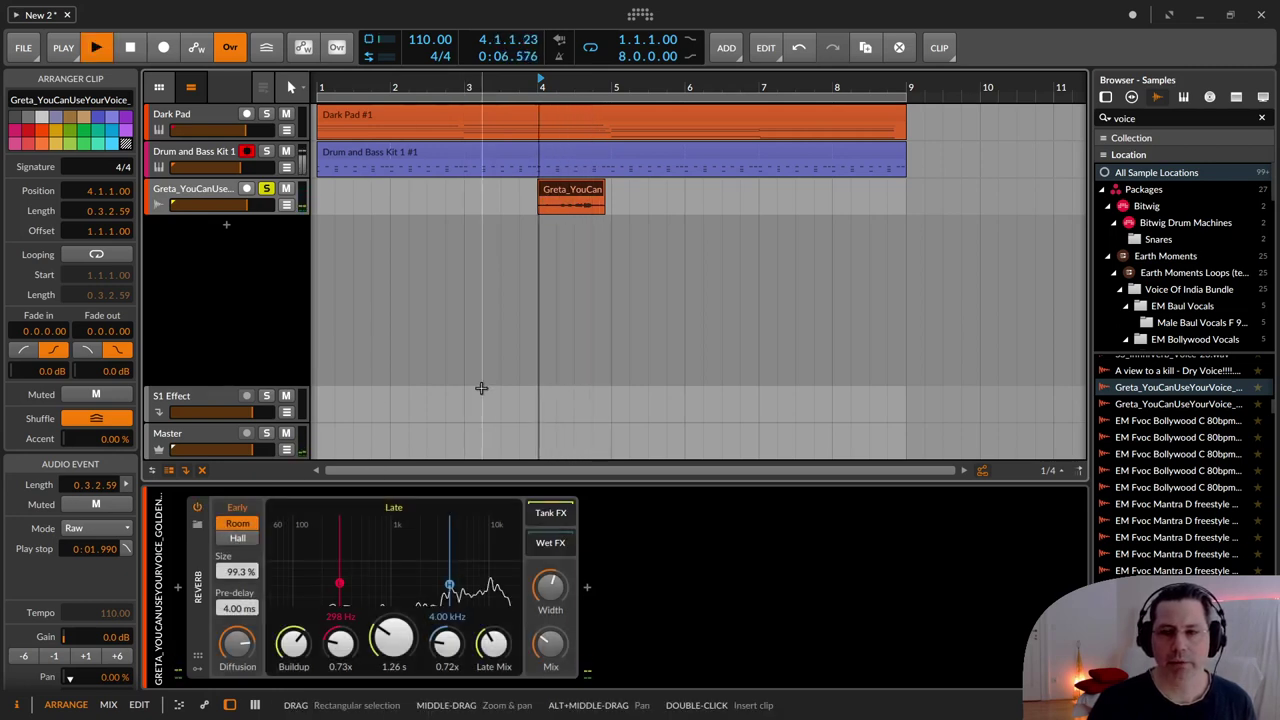
key("space")
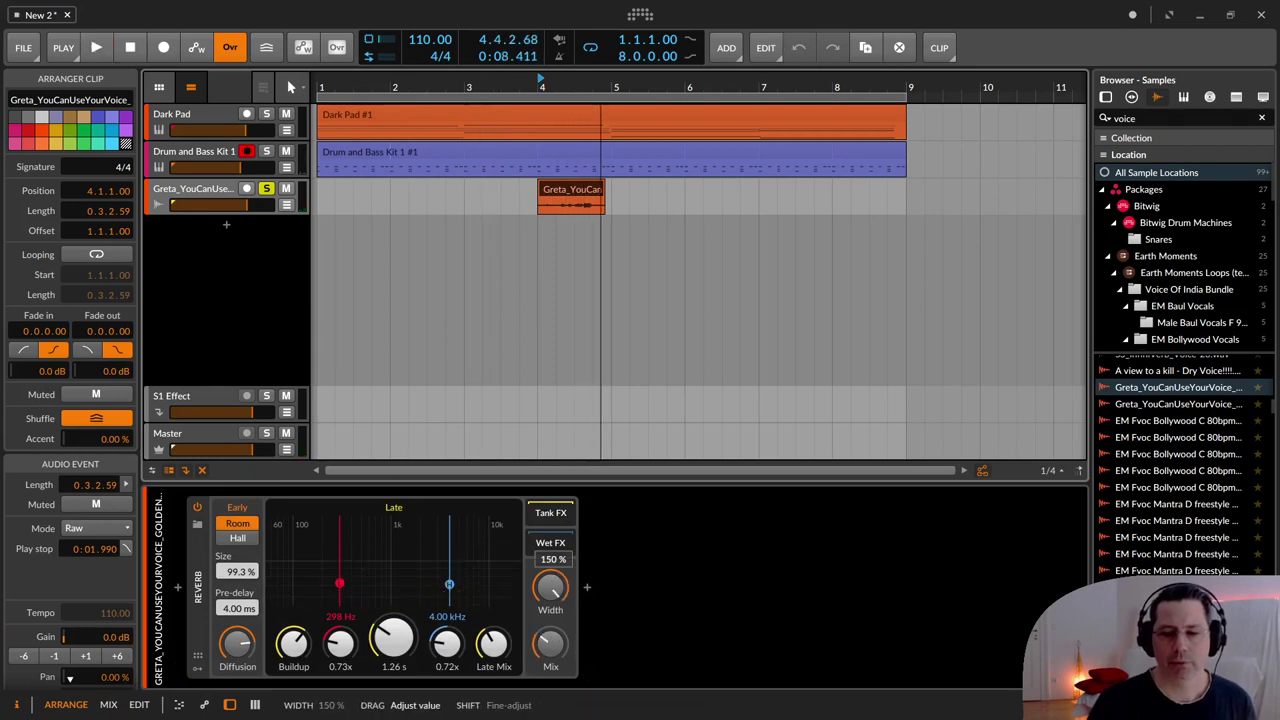
Set the reverb's width to 150 % and its mix to 51 %.
left_click_drag(560, 605, 558, 612)
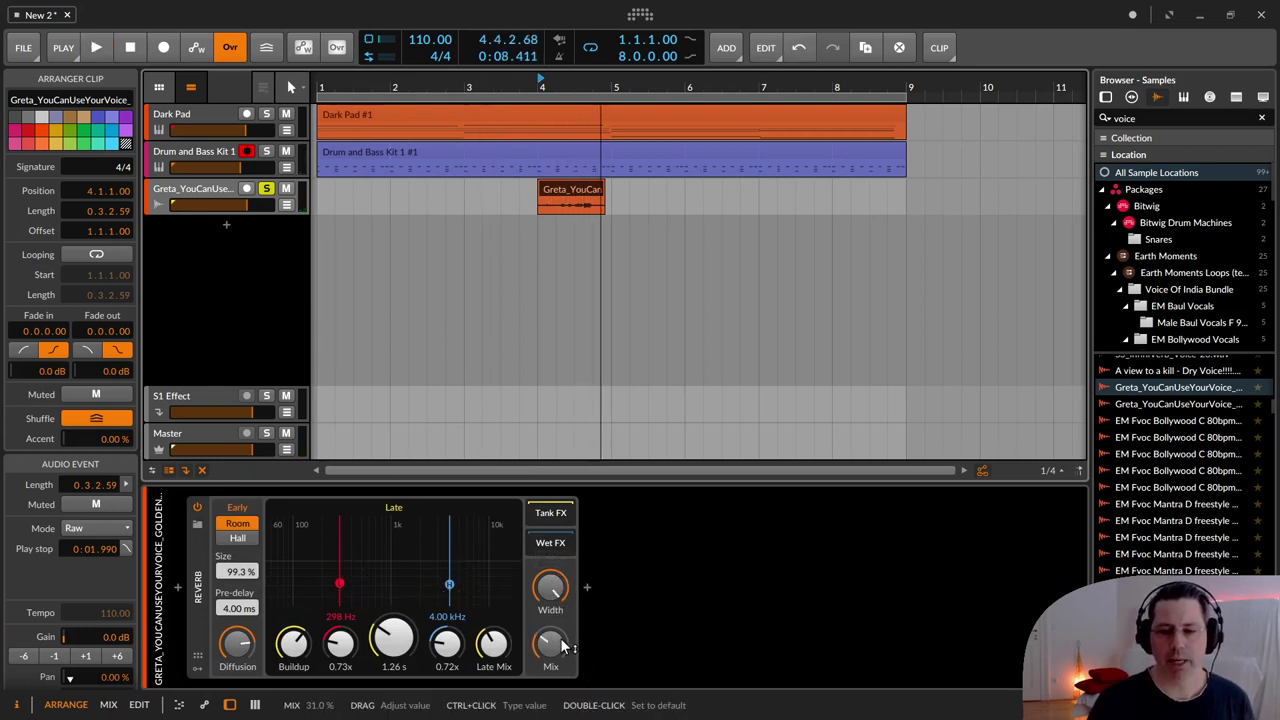
left_click(550, 641)
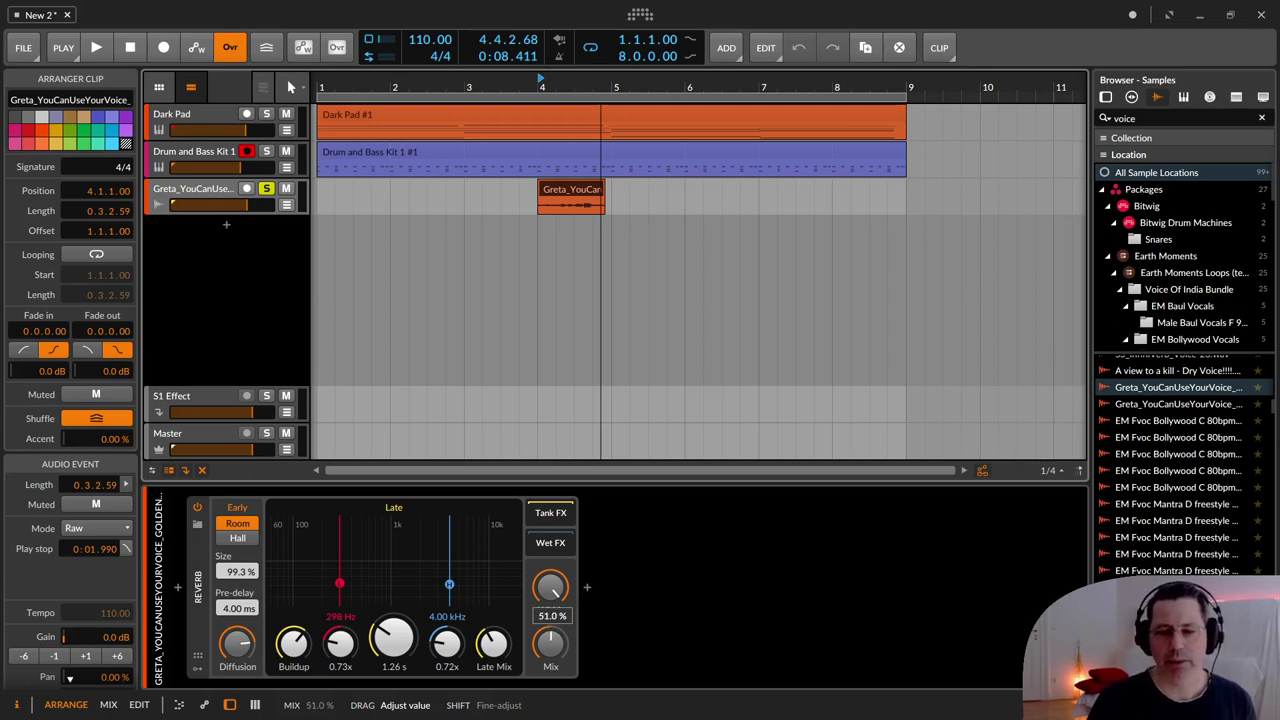
Play the voice with the reverb's mix at 0 %, raise the mix to 49.6 % and play it again.
left_click_drag(551, 643, 570, 660)
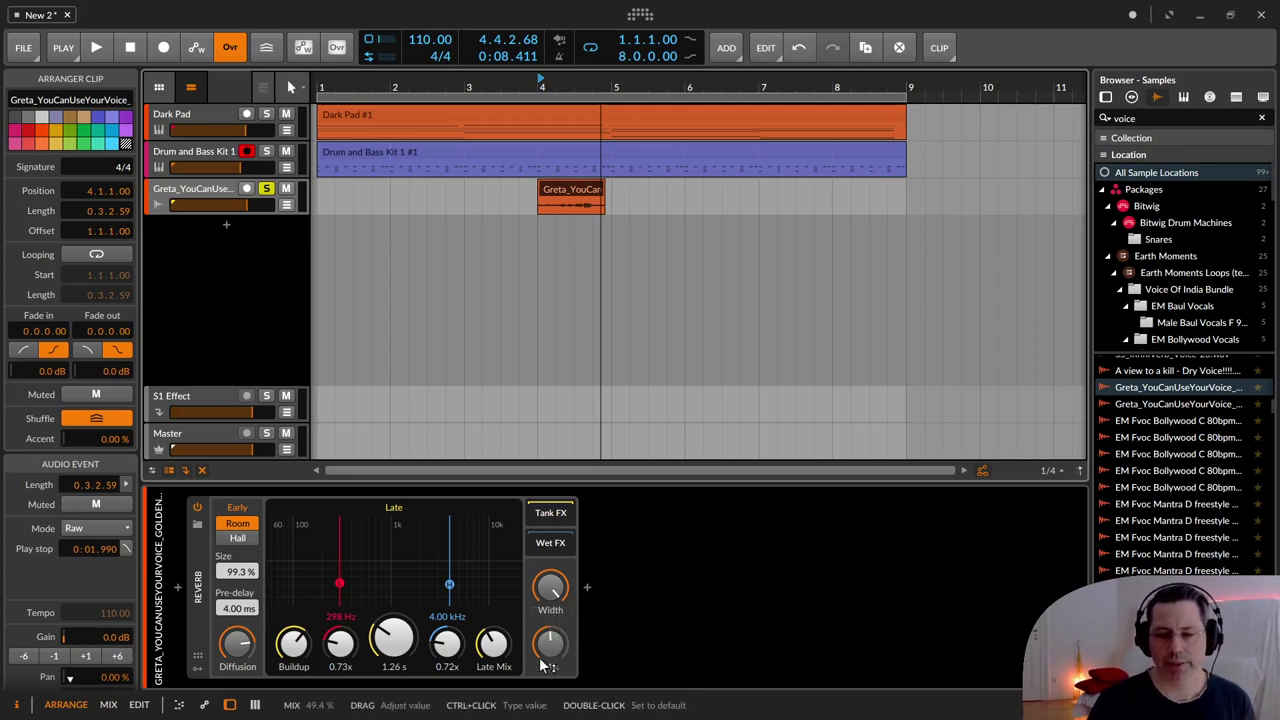
left_click_drag(550, 645, 551, 651)
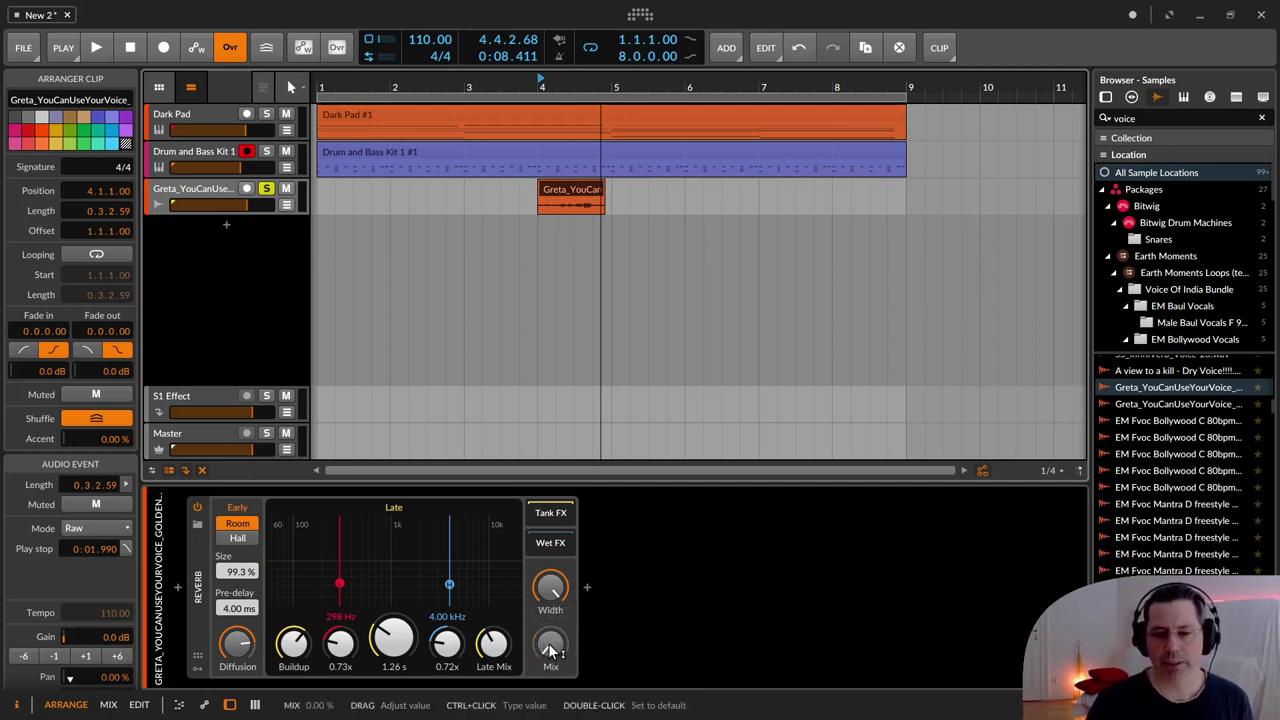
key("space")
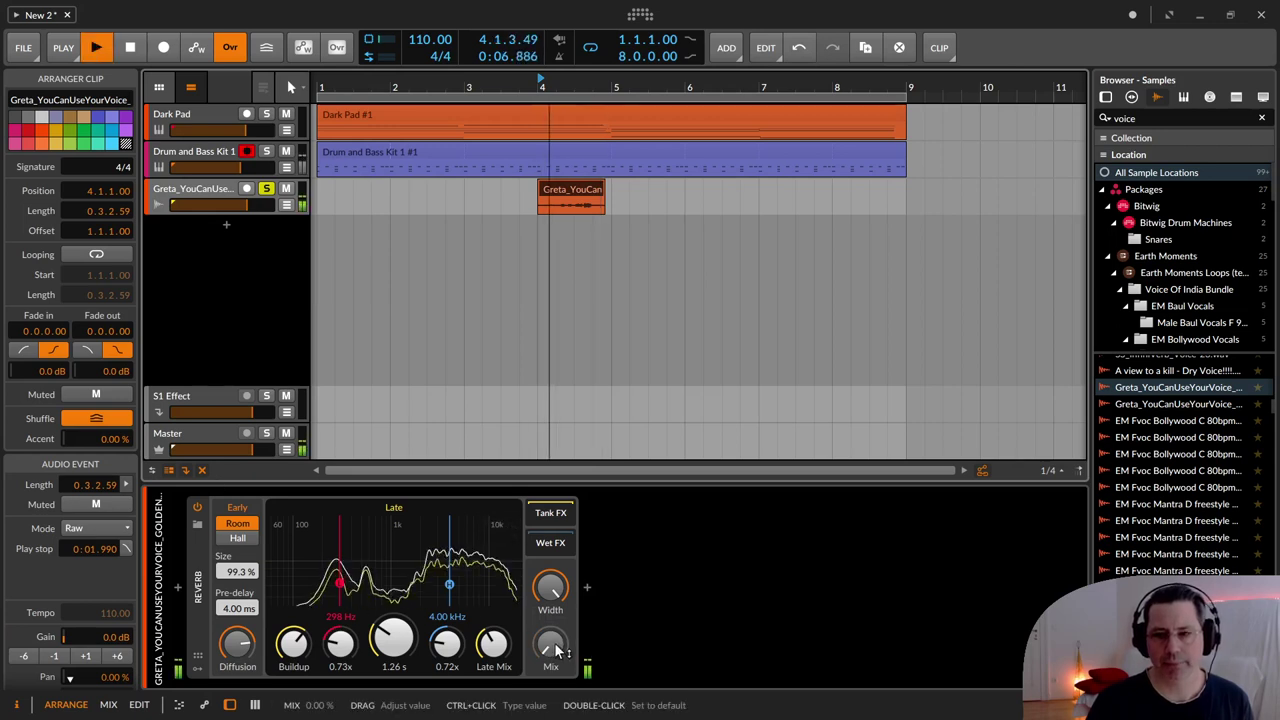
left_click_drag(550, 645, 550, 598)
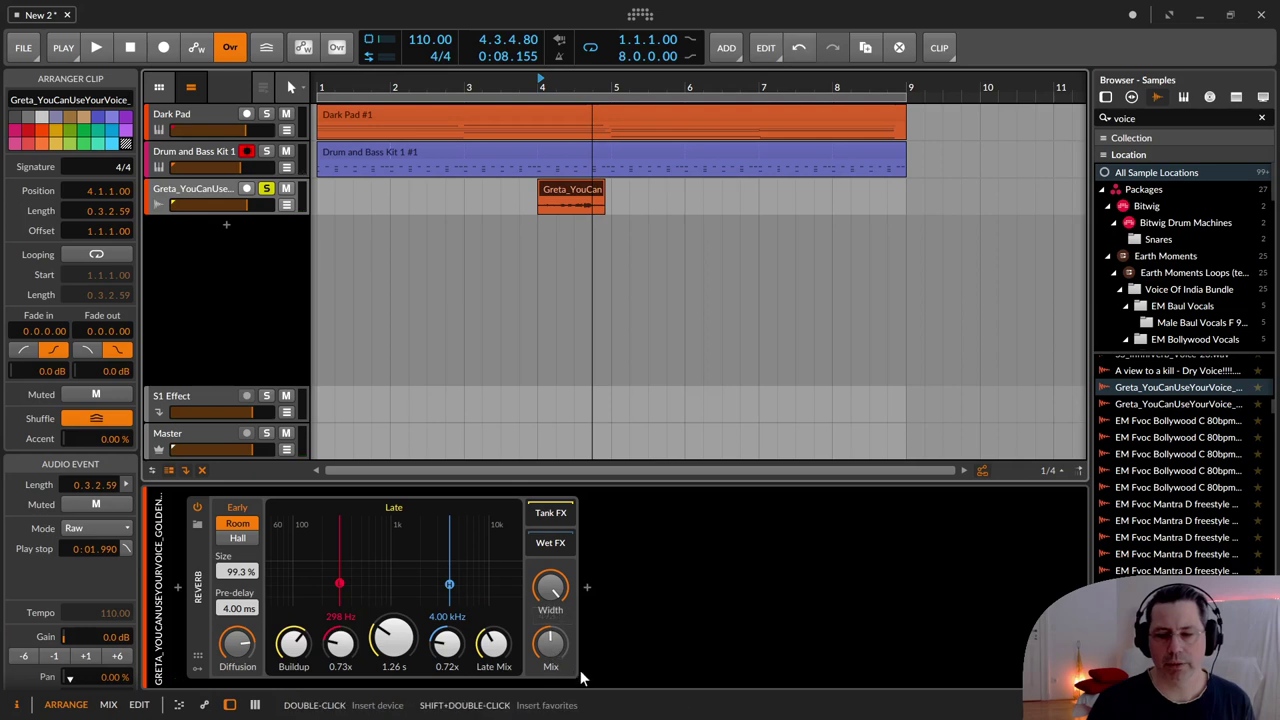
key("space")
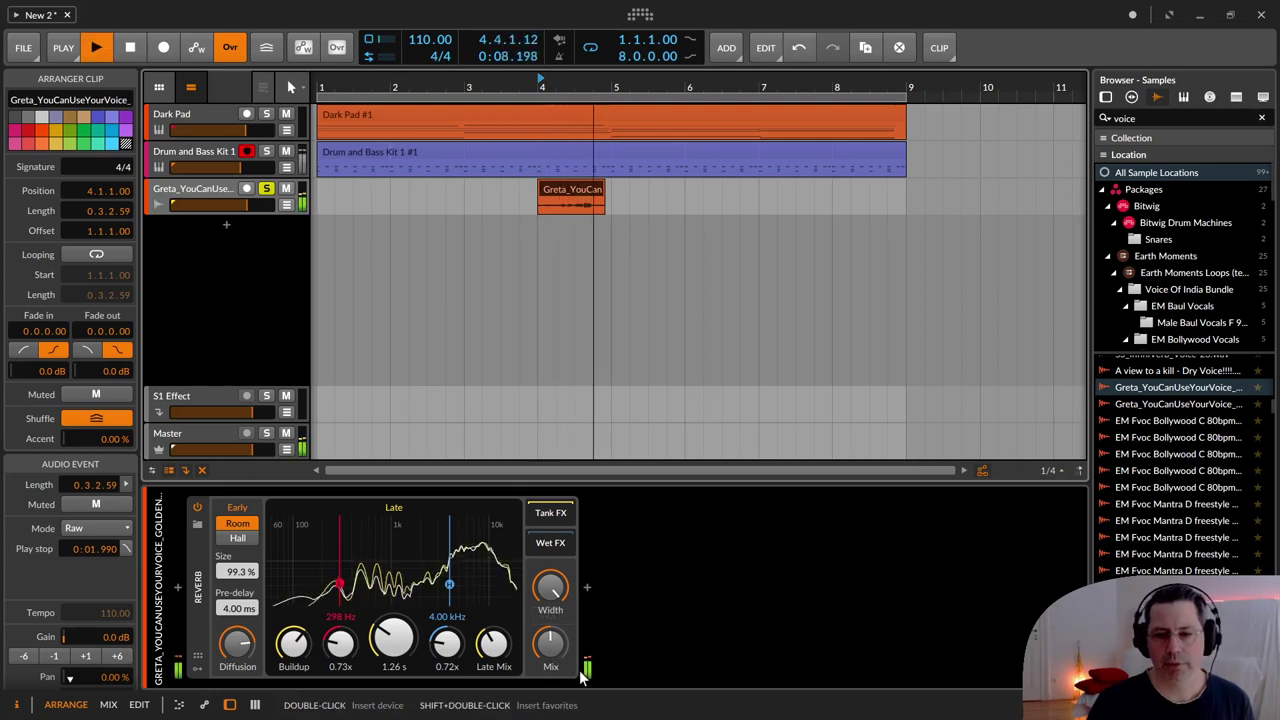
key("space")
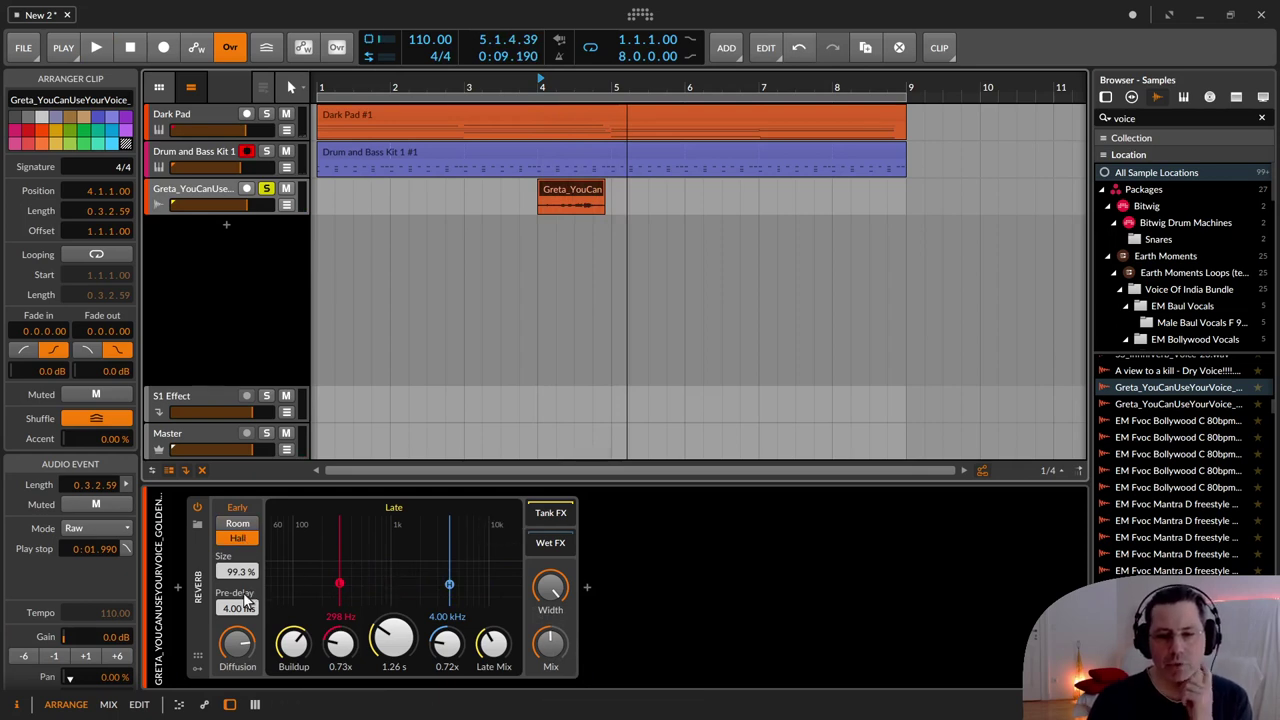
Set the reverb to Hall mode with a size of 200 % and a decay of 2.15 s while playing the voice.
left_click_drag(240, 571, 240, 540)
key("space")
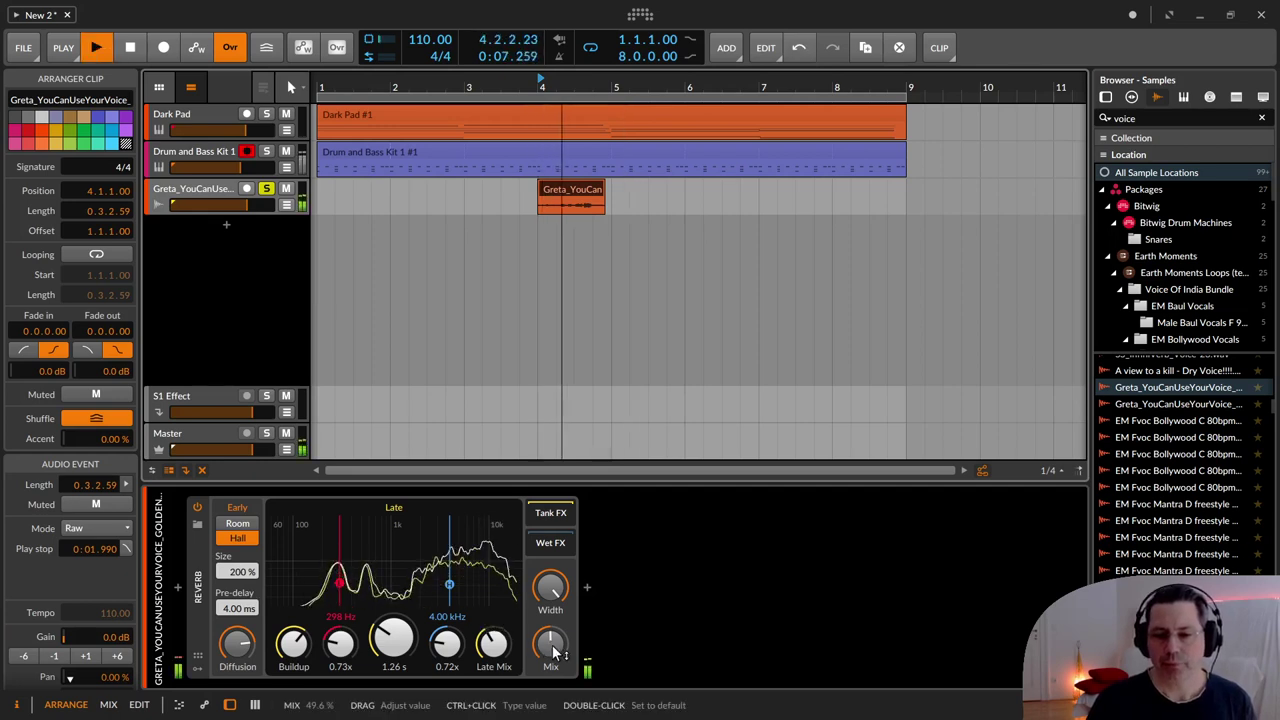
left_click_drag(395, 650, 395, 620)
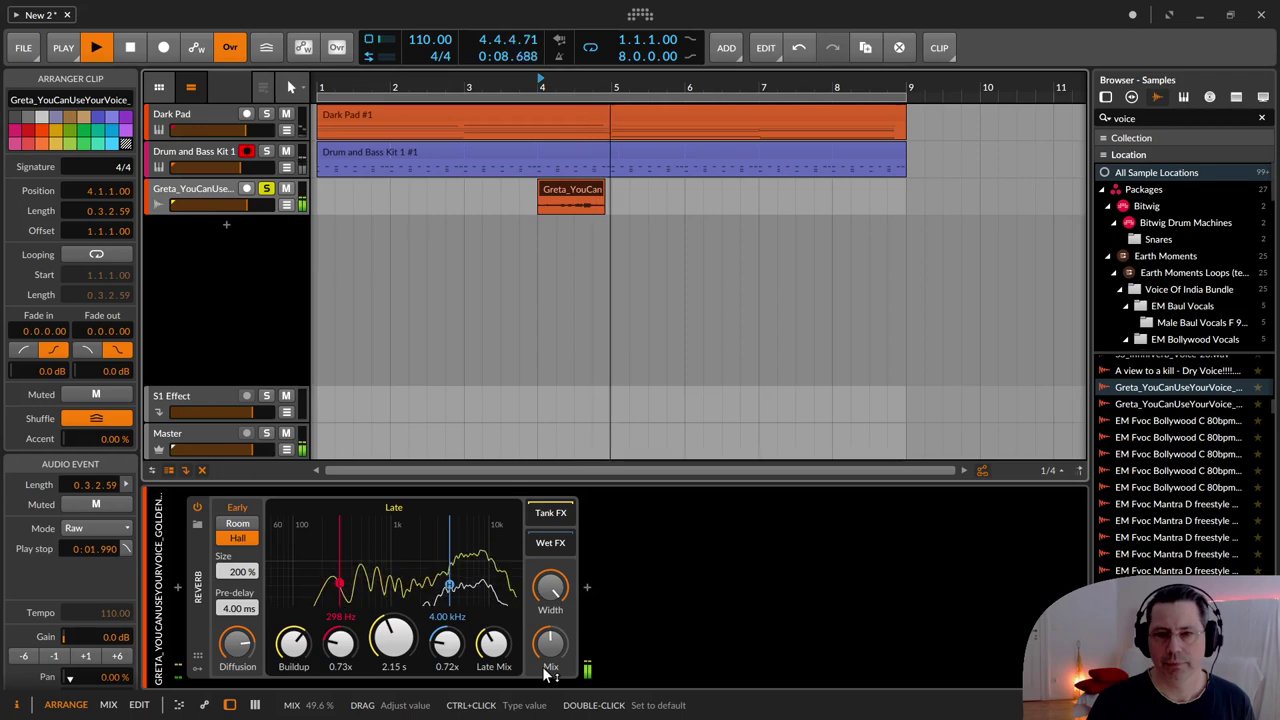
key("space")
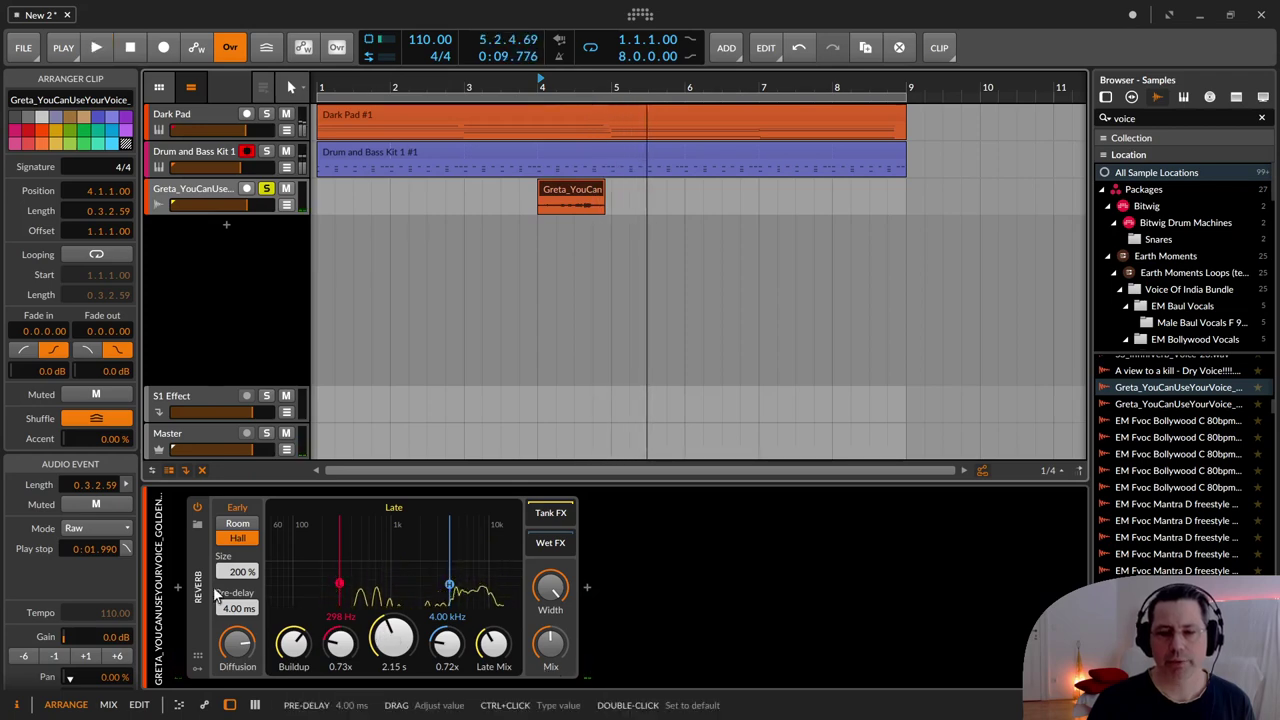
Switch off the reverb and insert Bitwig's Delay-2 in front of it on the voice track, searching for "del".
left_click(197, 507)
left_click(177, 591)
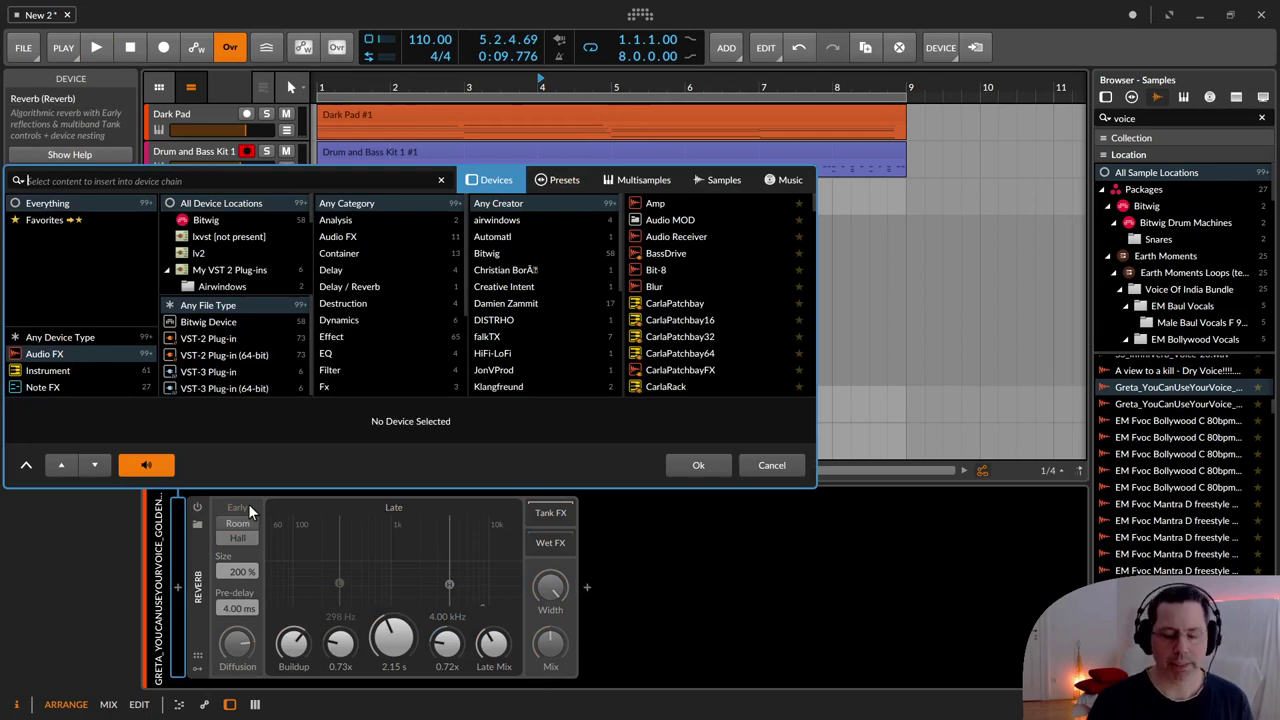
type("del")
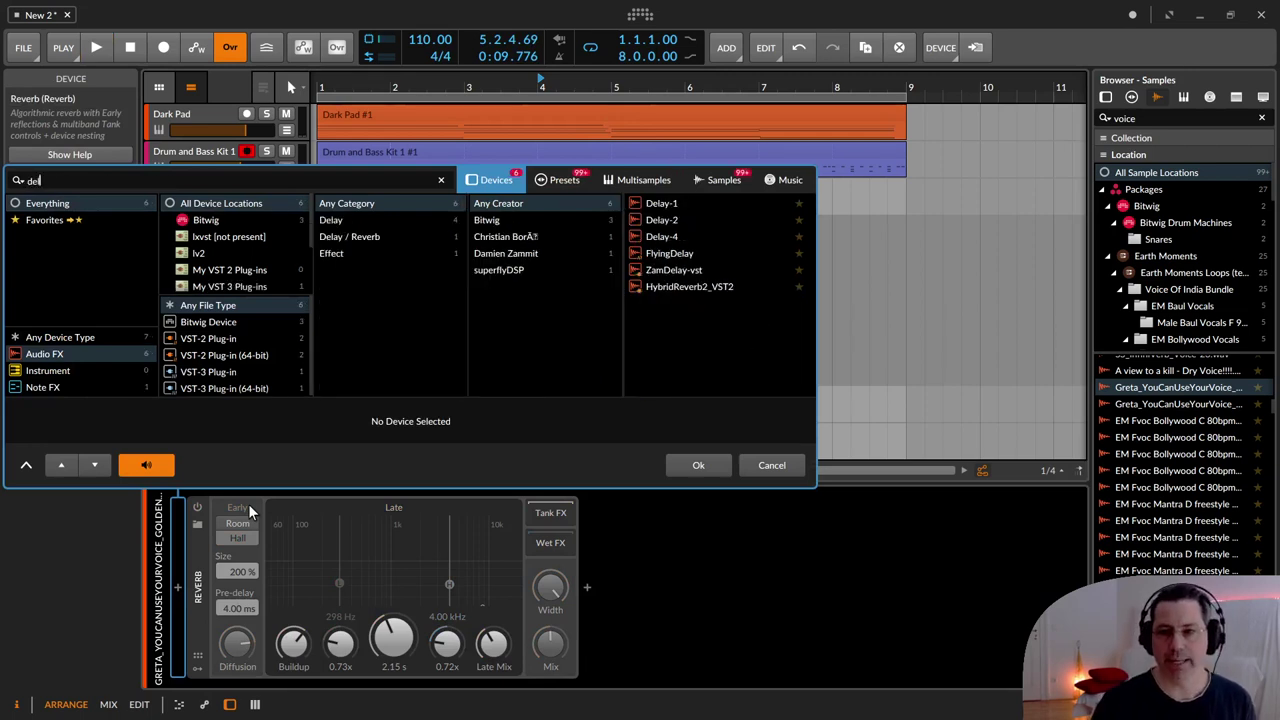
left_click(679, 221)
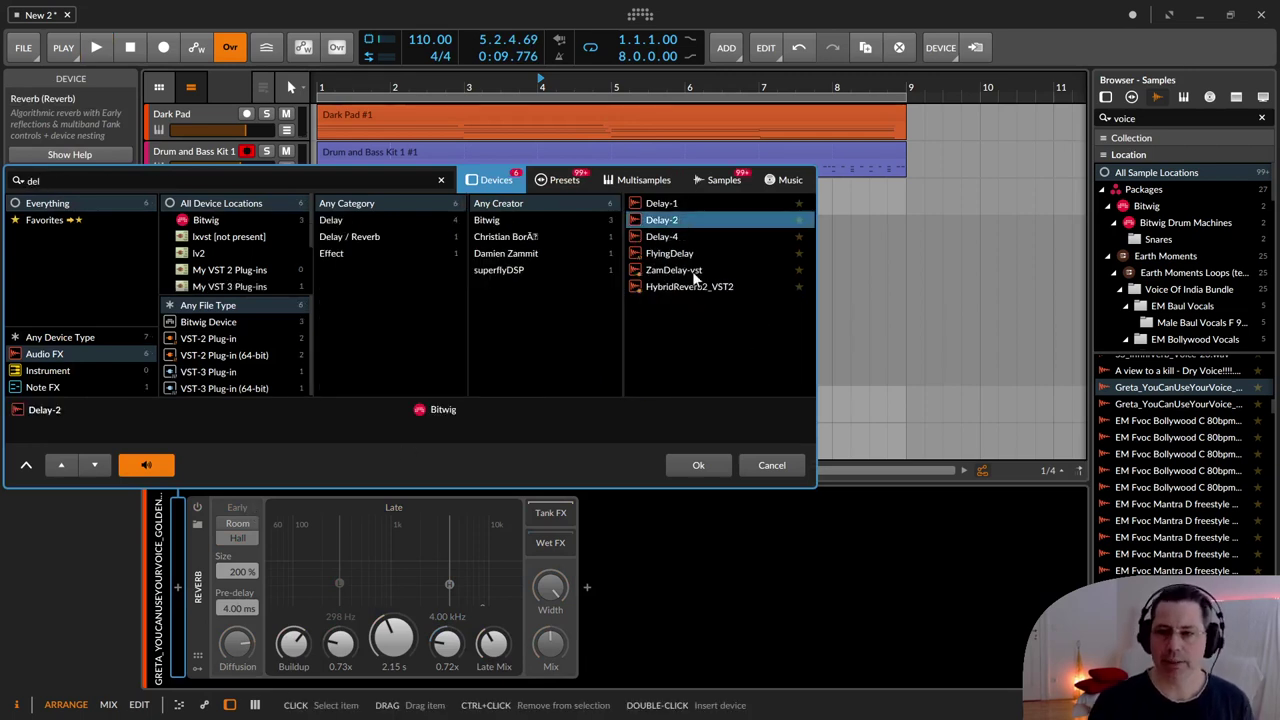
left_click(698, 461)
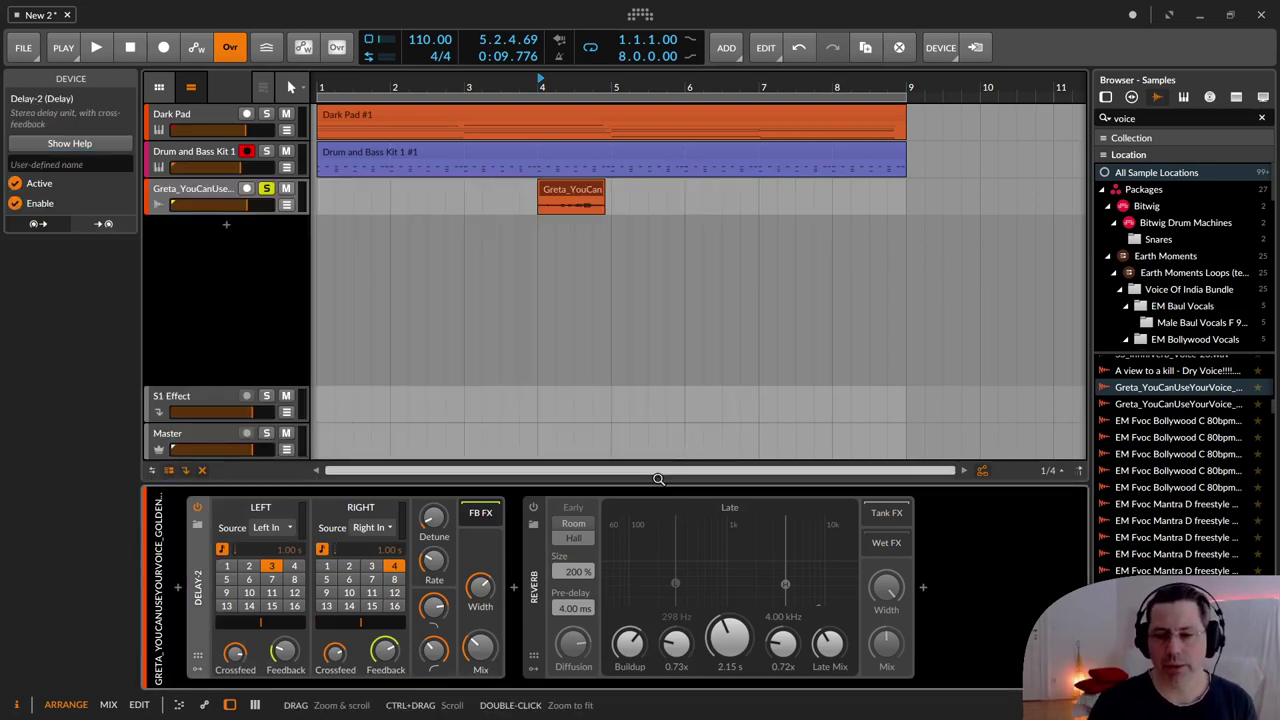
Play the soloed voice clip from bar 4 to hear the Delay-2 effect without the reverb.
left_click(531, 590)
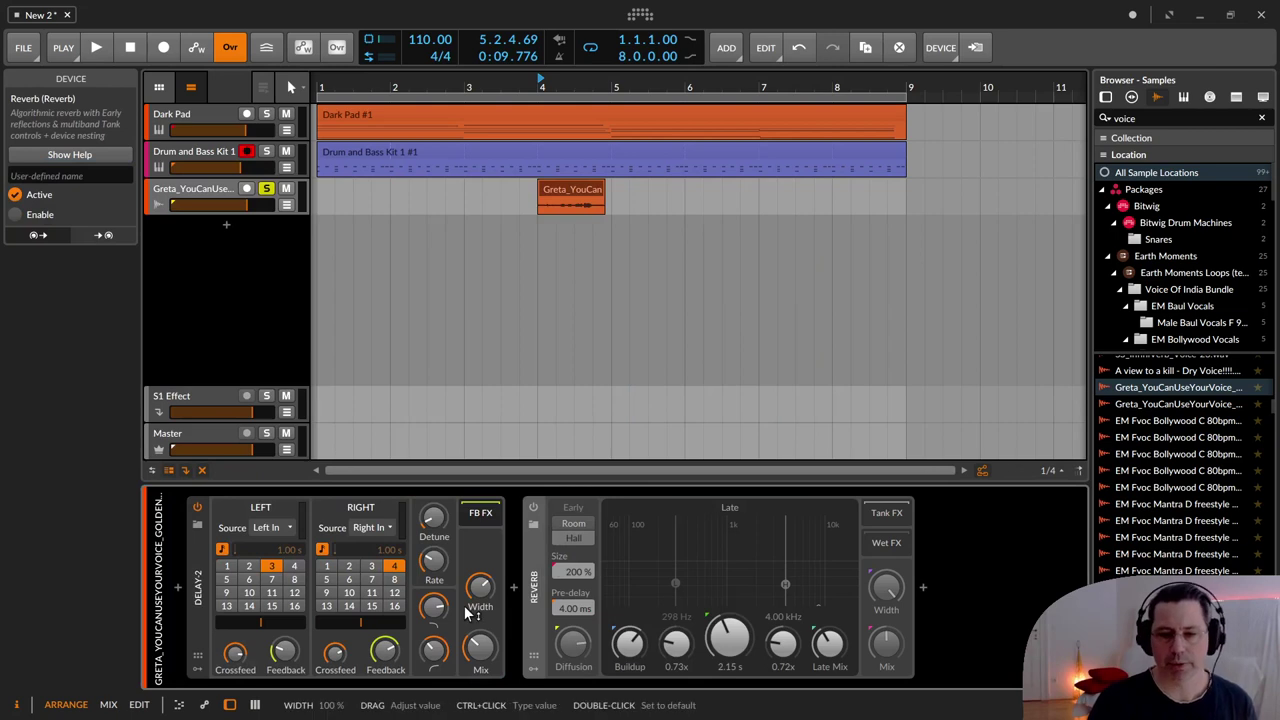
left_click(197, 590)
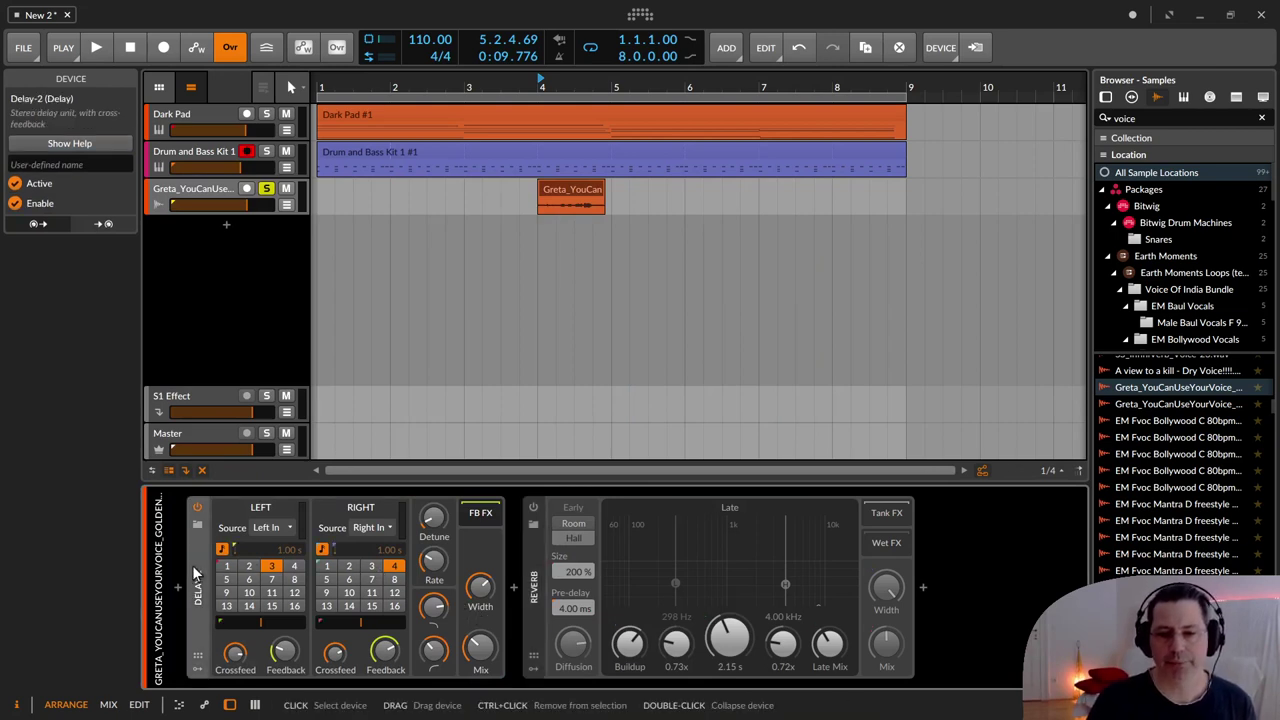
left_click(571, 199)
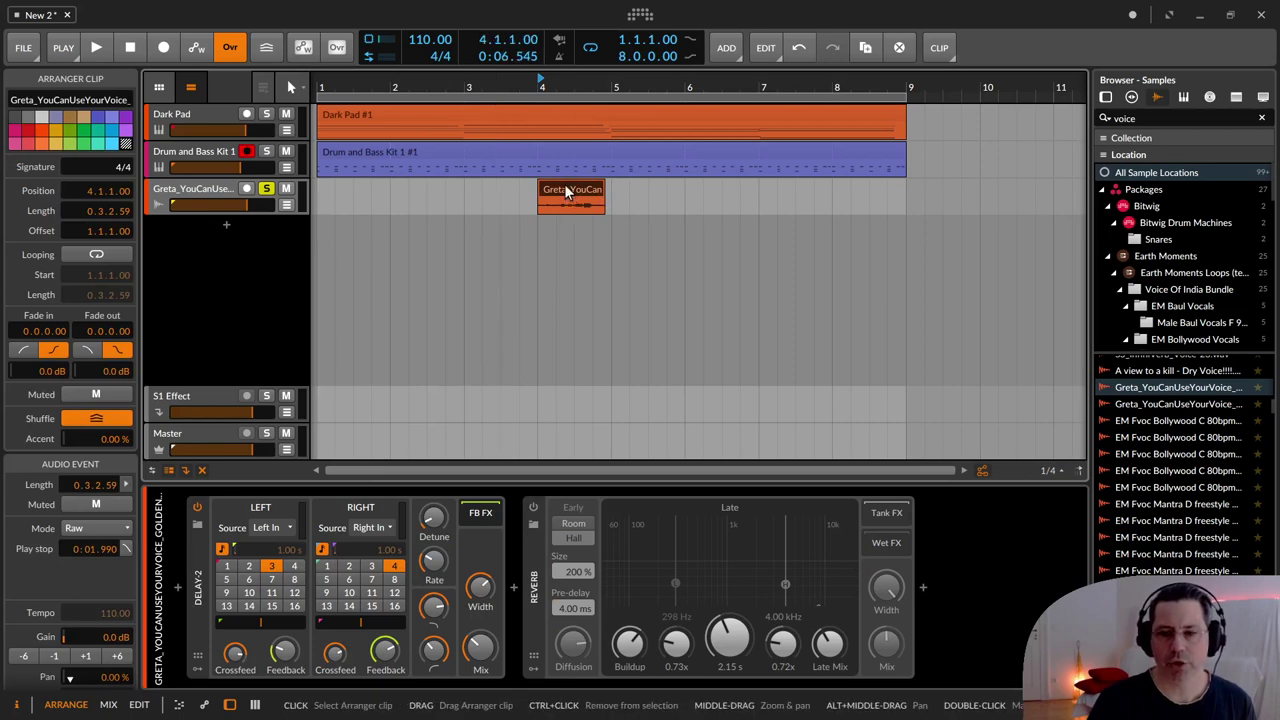
key("space")
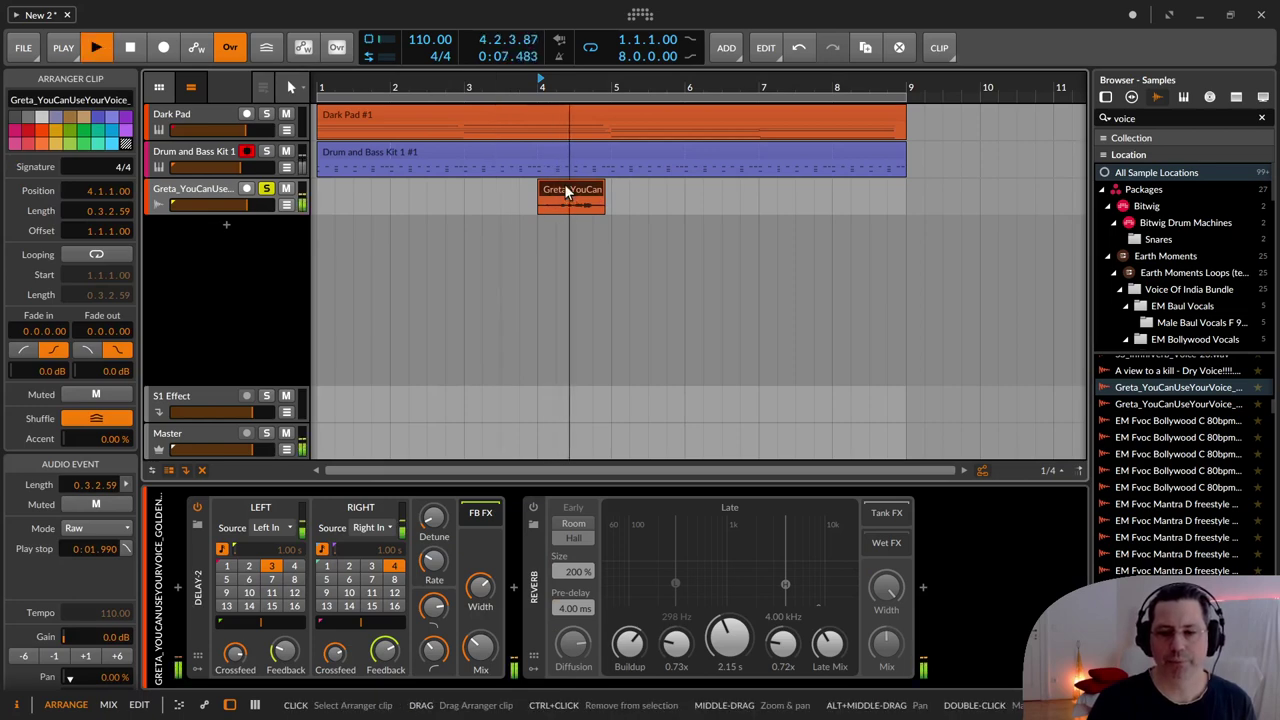
key("space")
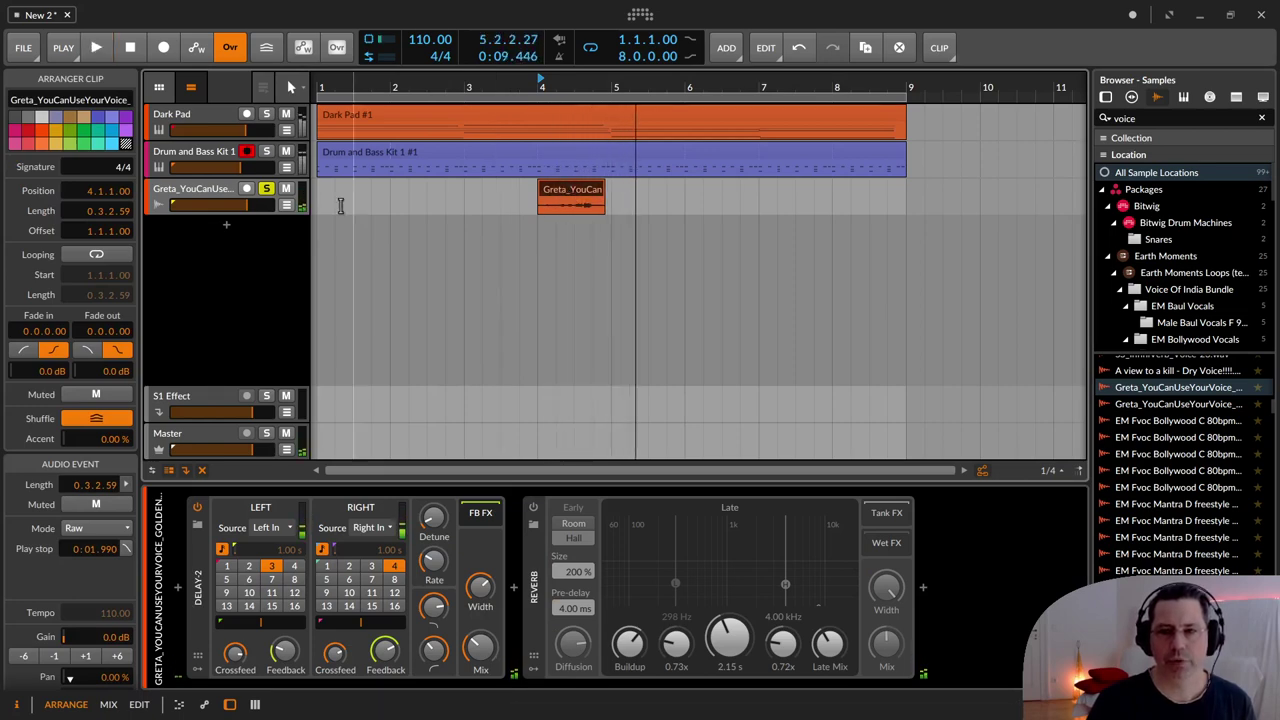
Turn off the voice track's solo and play the full arrangement from the beginning to hear the delayed voice in context.
left_click(268, 189)
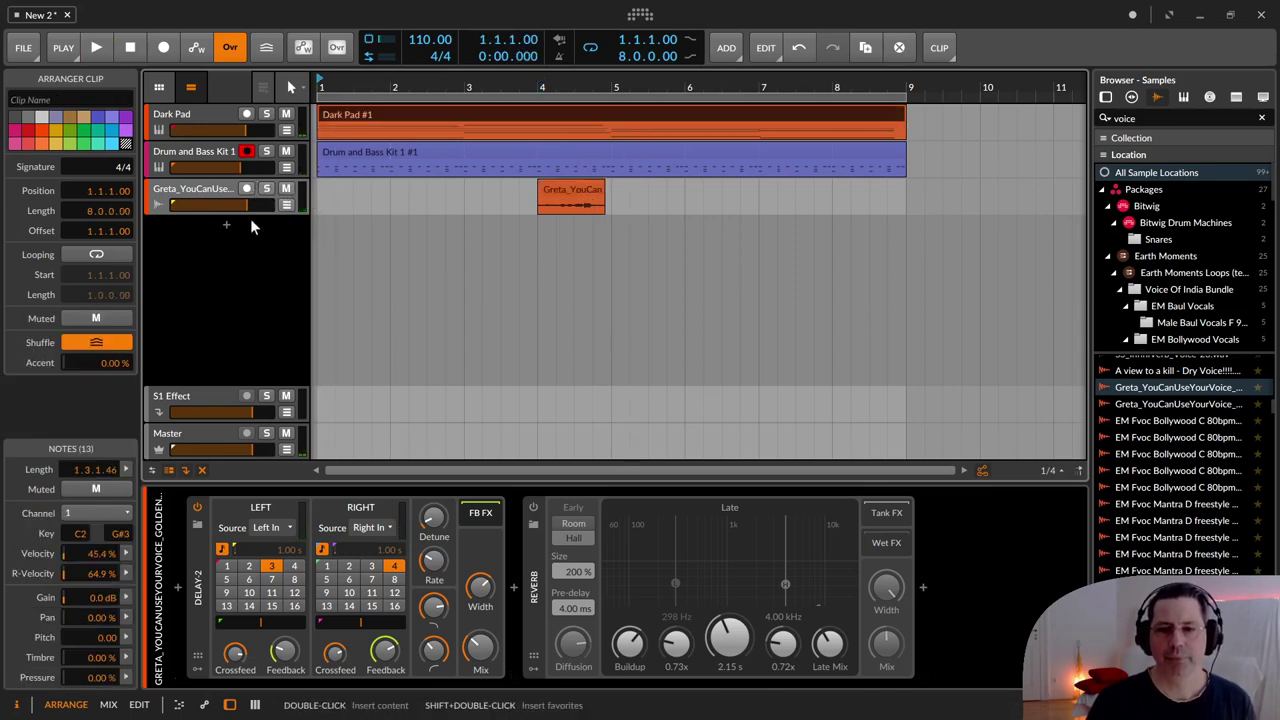
left_click(267, 189)
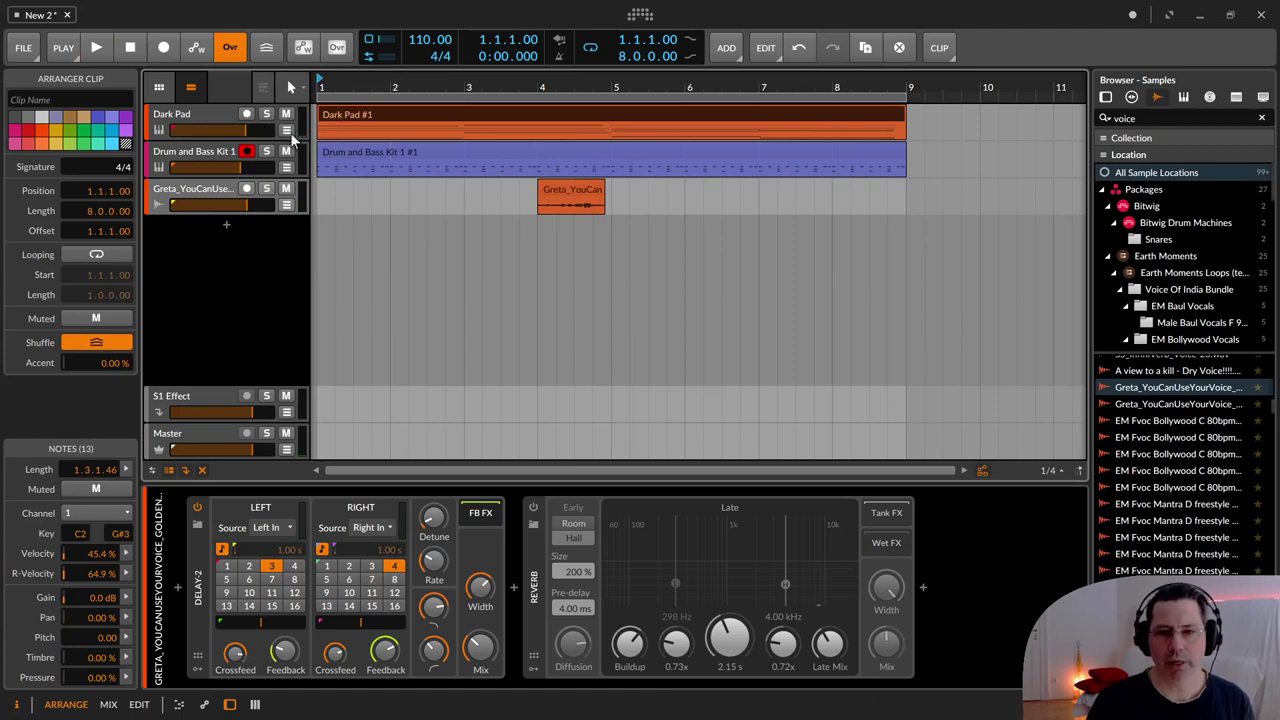
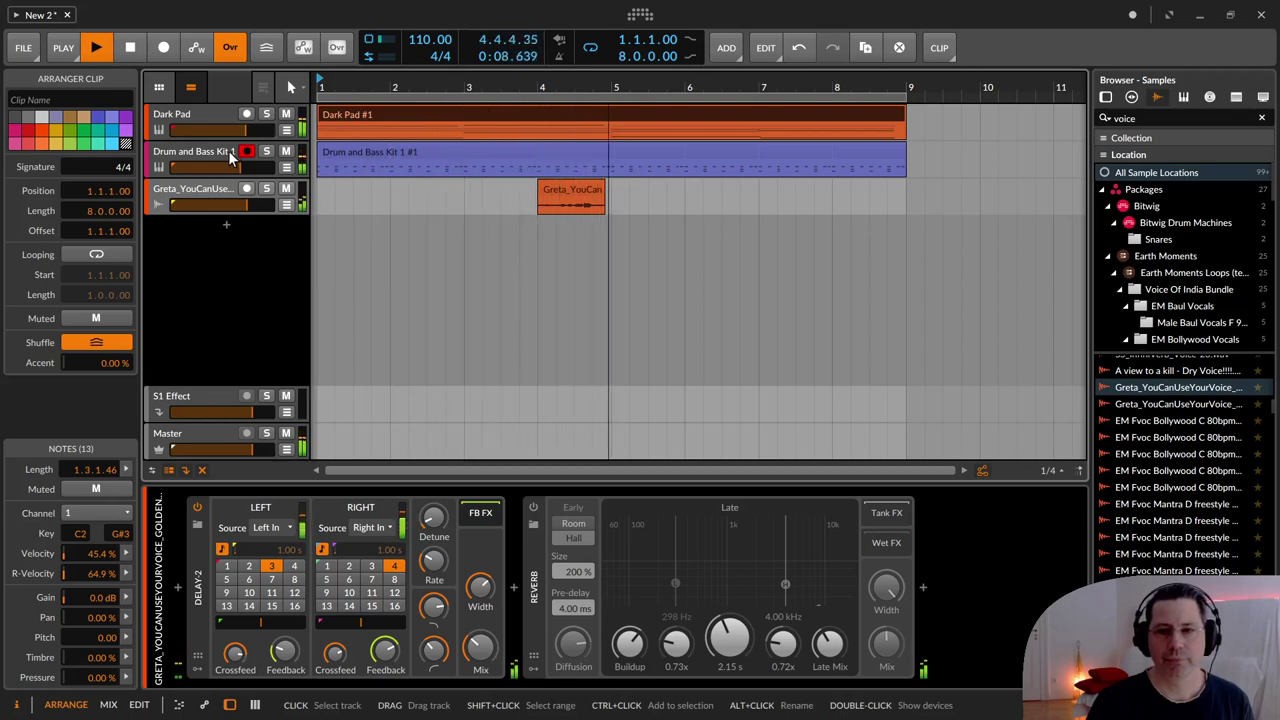
left_click(130, 50)
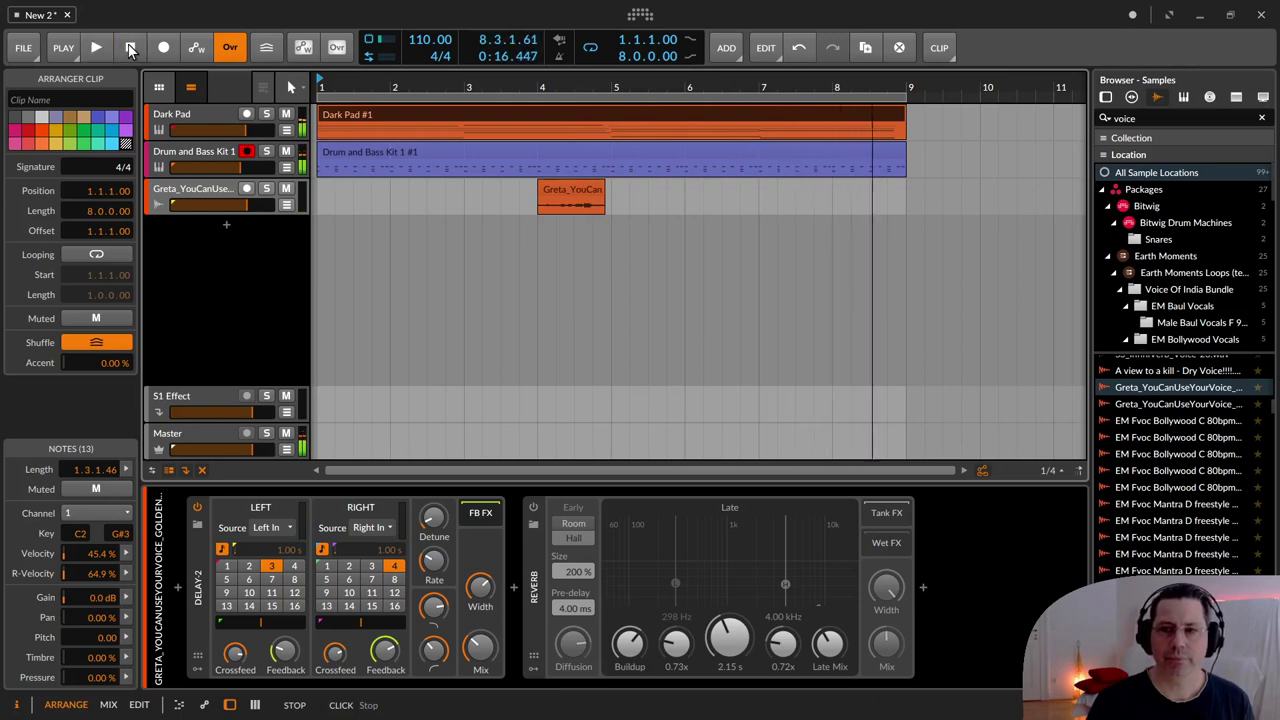
Search the devices for "del" and insert Delay-2 after the Polysynth on the Dark Pad track.
left_click(207, 115)
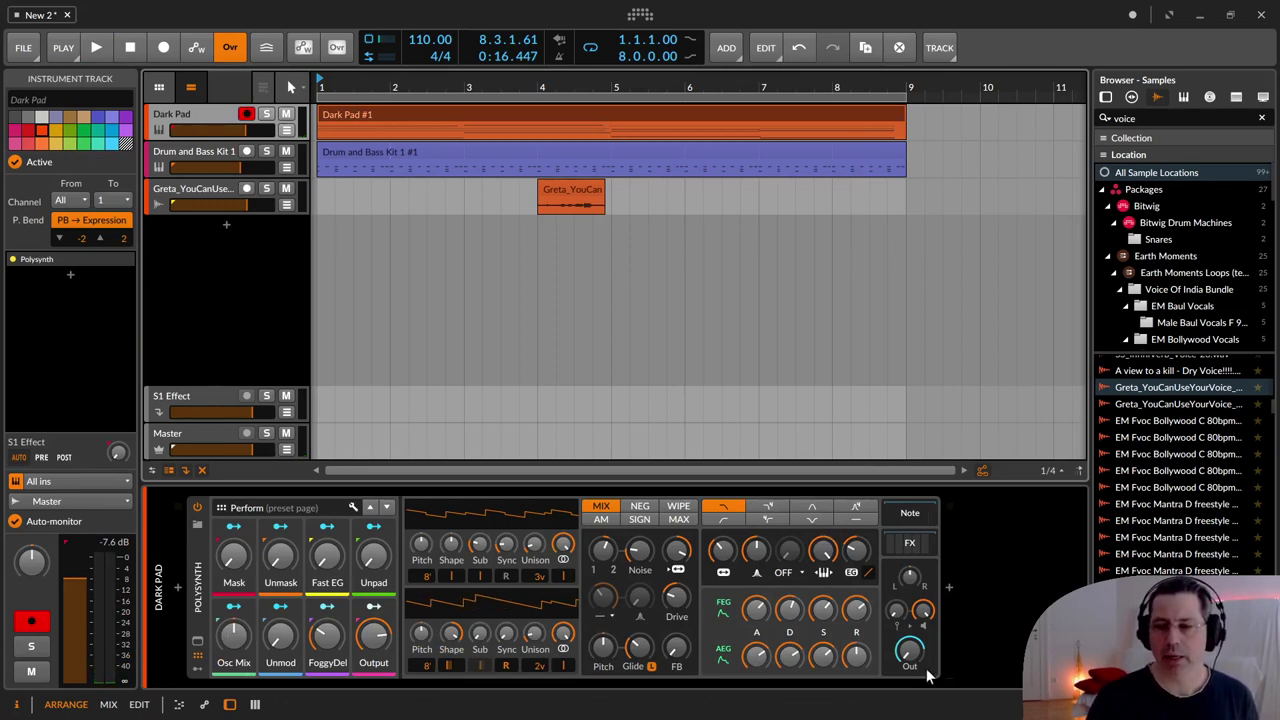
left_click(951, 589)
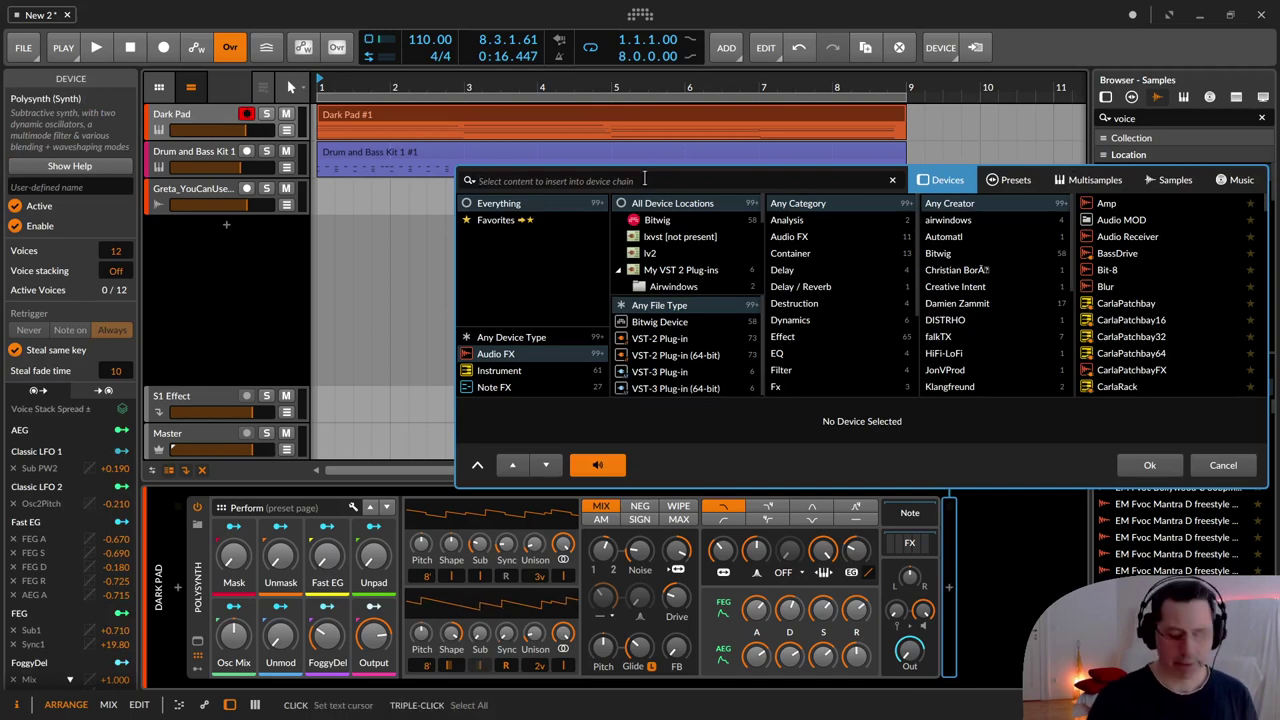
type("del")
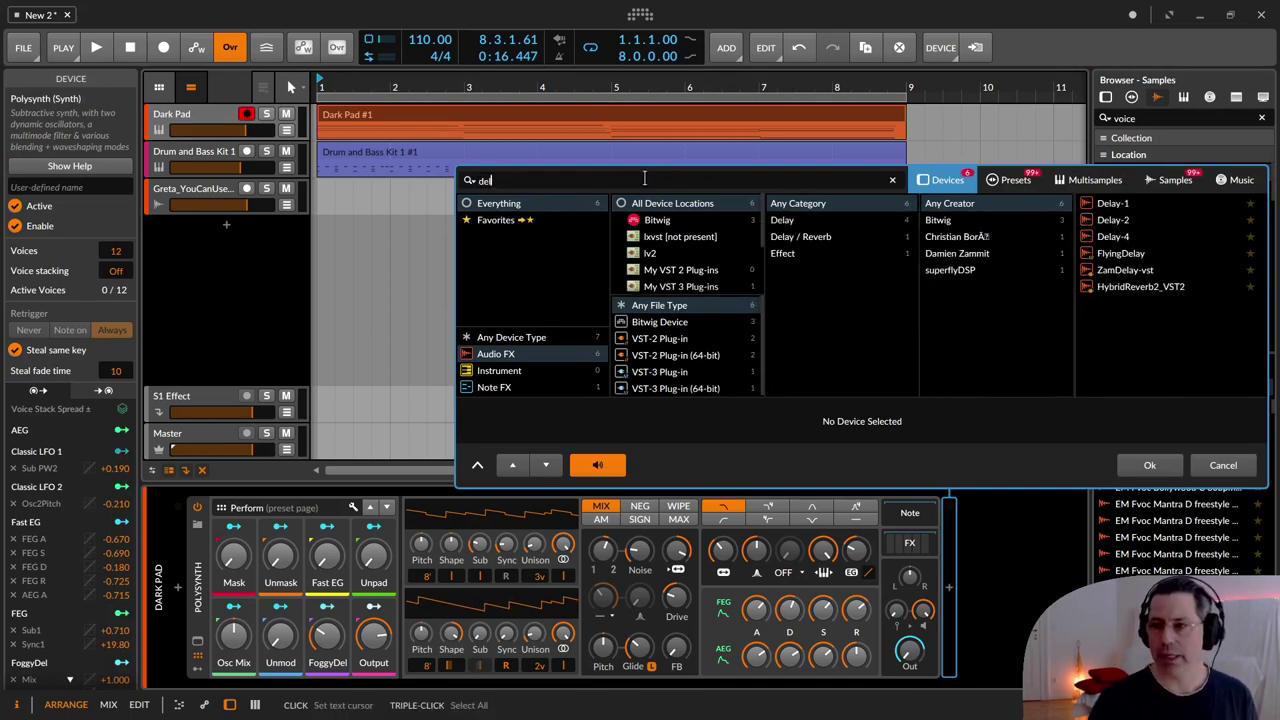
left_click(1146, 219)
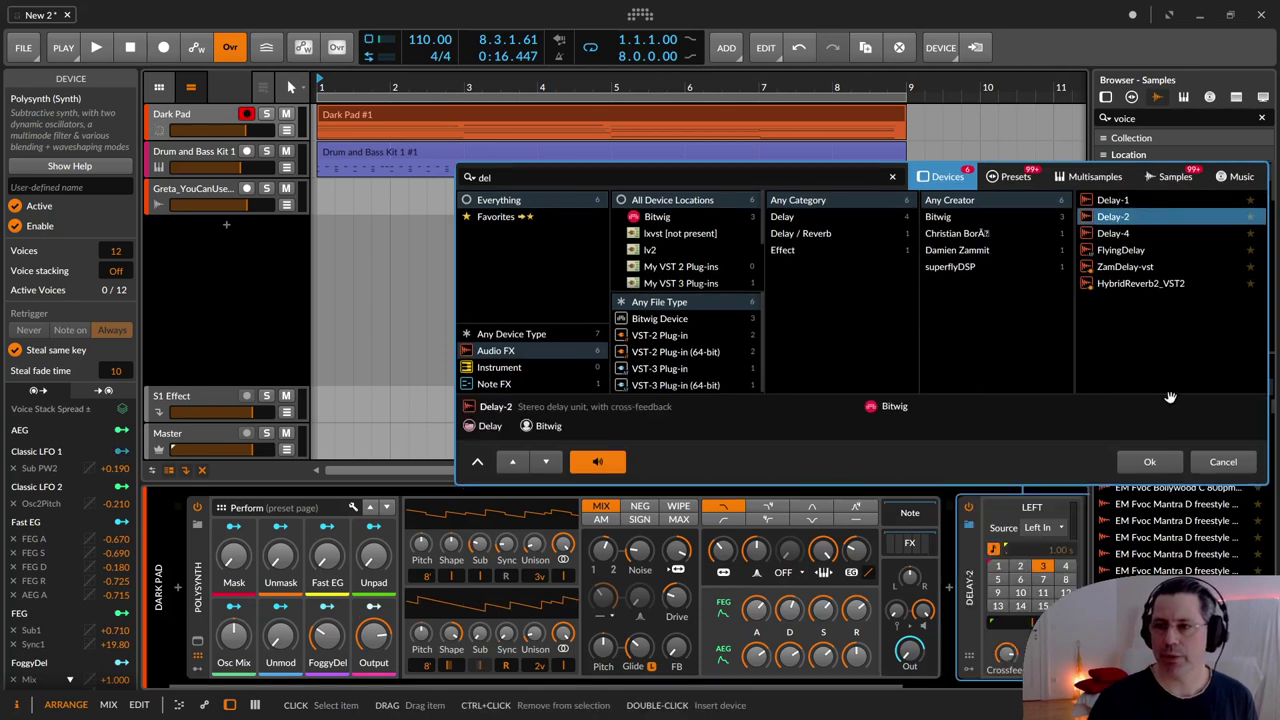
left_click(1158, 465)
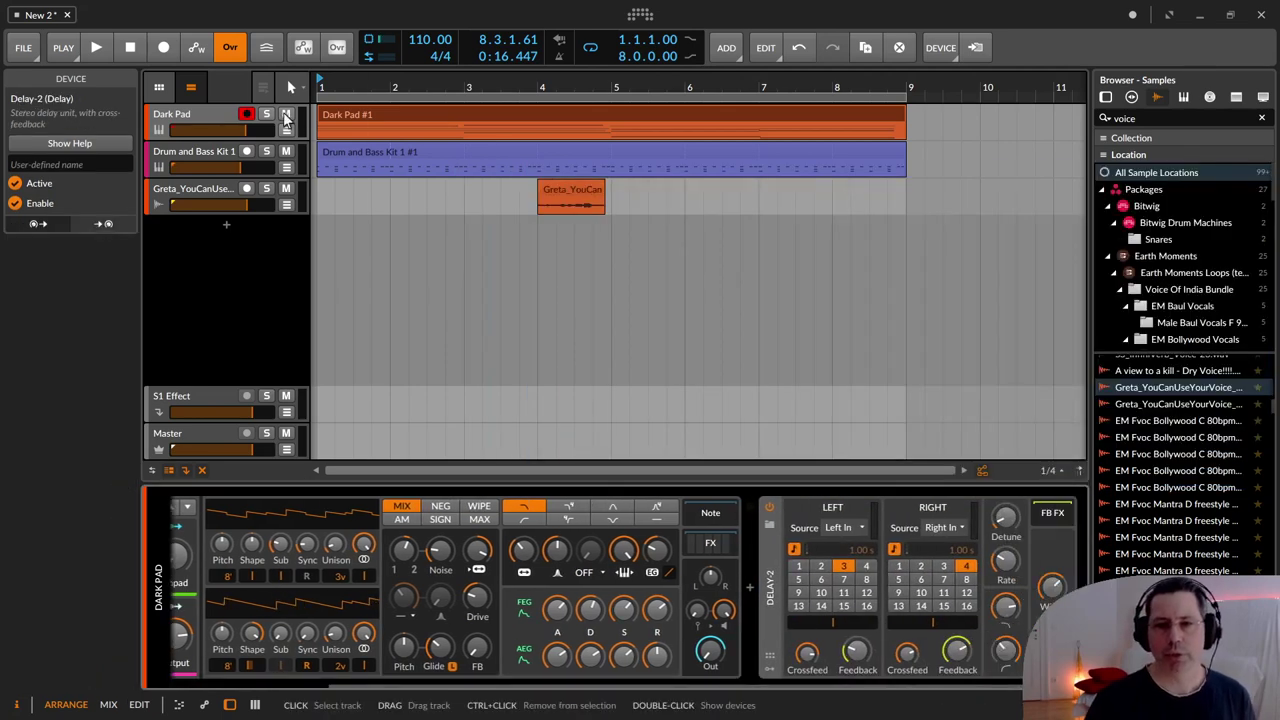
Solo the Dark Pad track and compare its playback with Delay-2 switched off and on, leaving the delay enabled and selected.
left_click(216, 108)
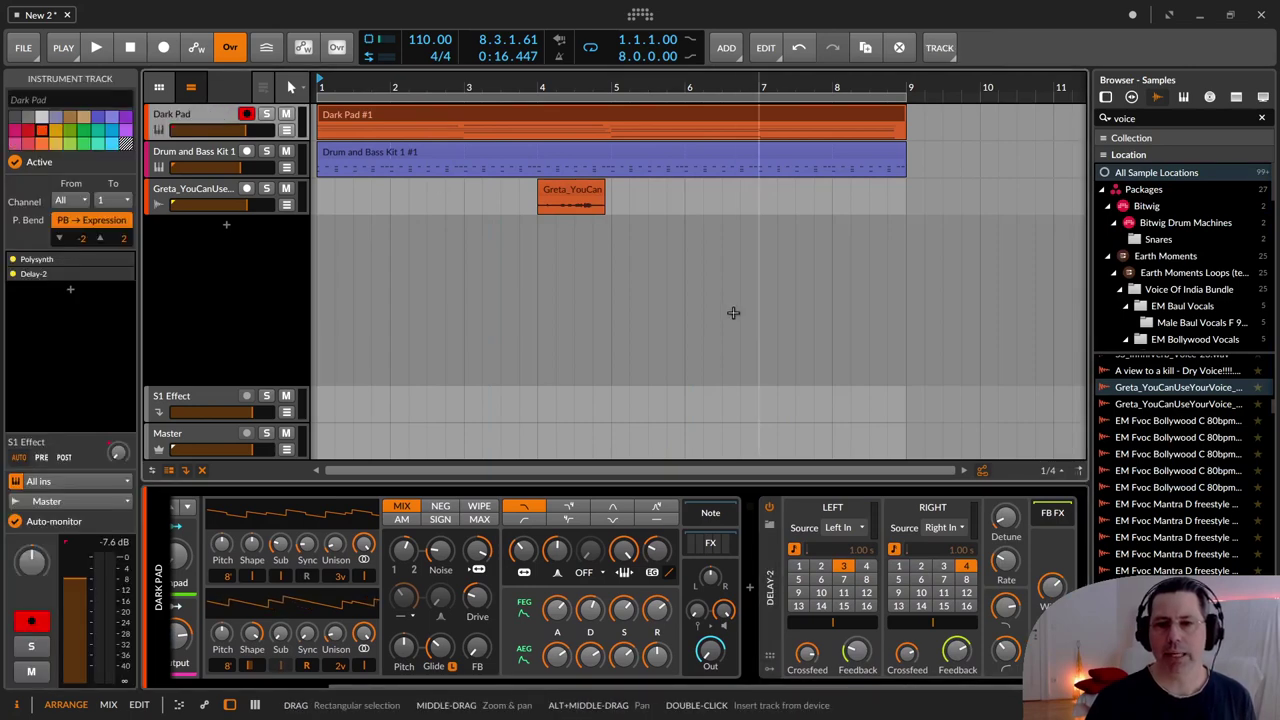
left_click(266, 113)
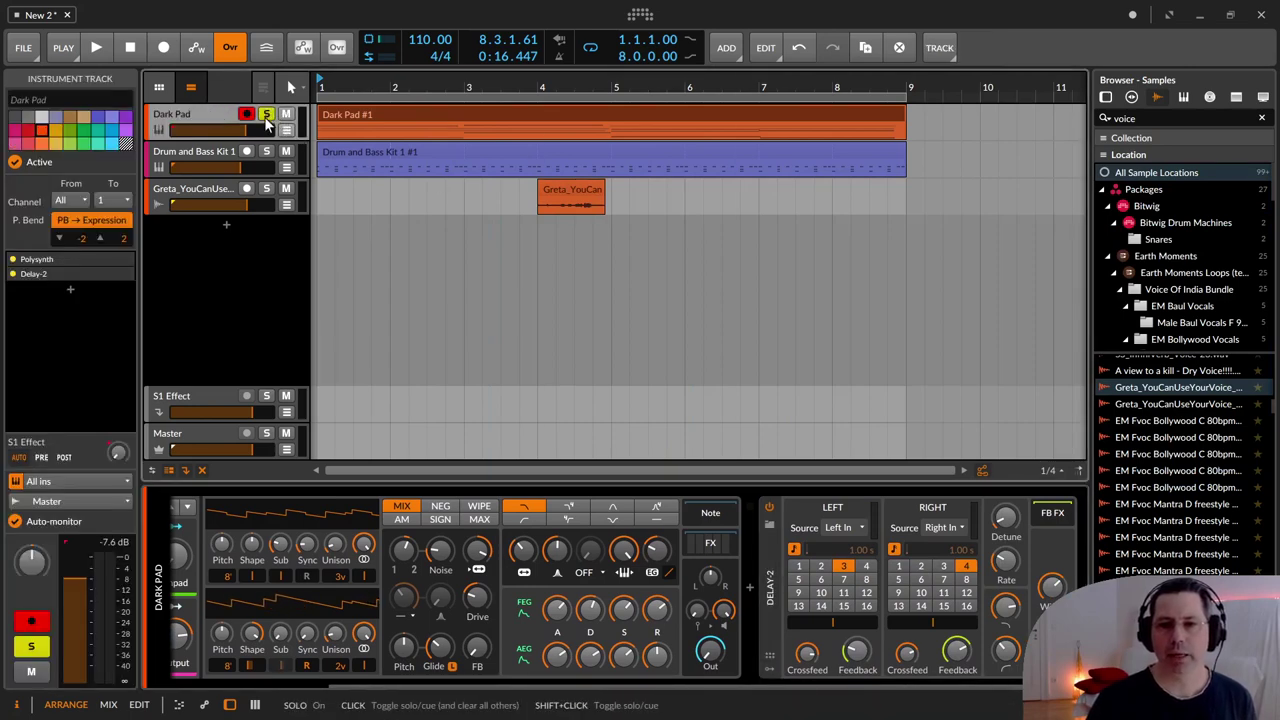
key("space")
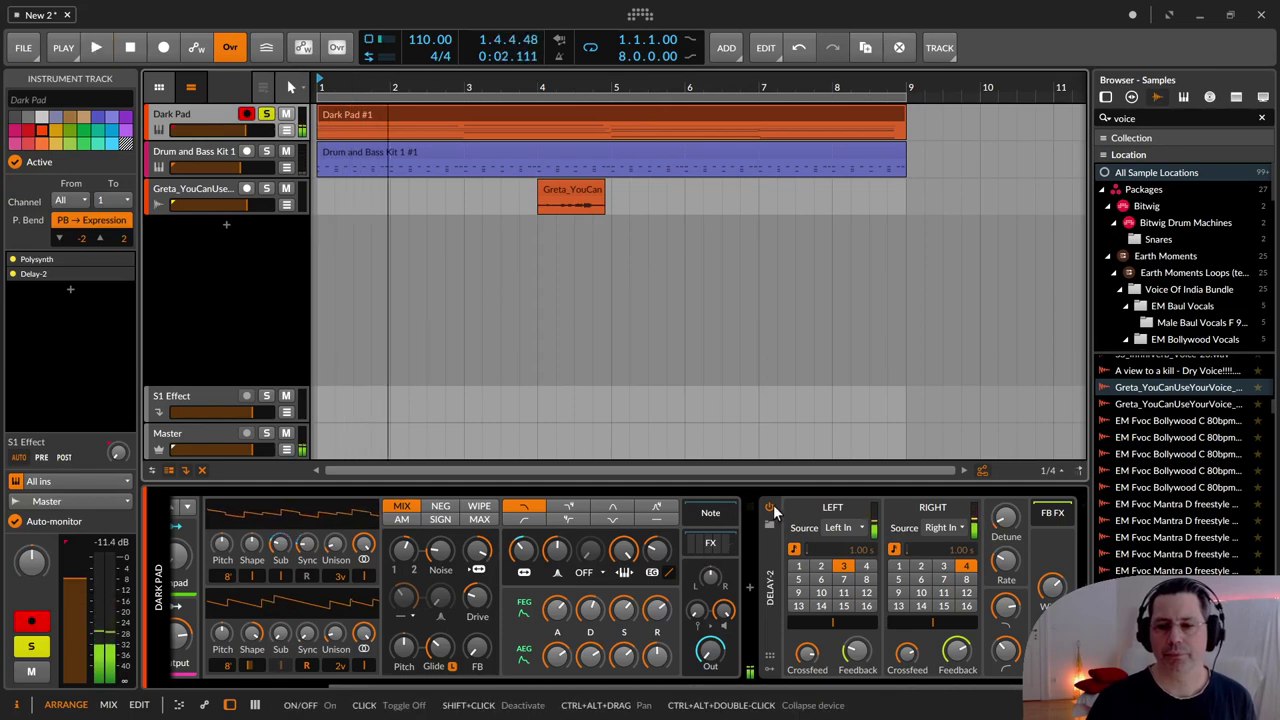
left_click(771, 506)
key("space")
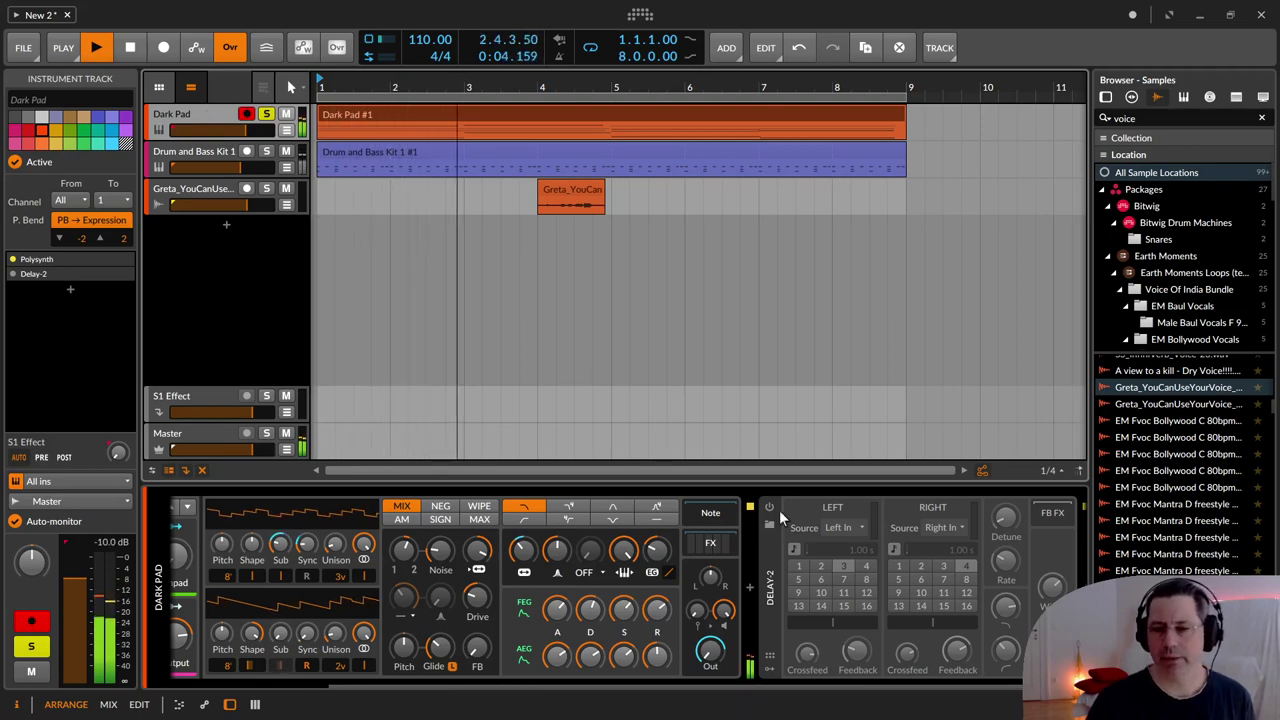
key("space")
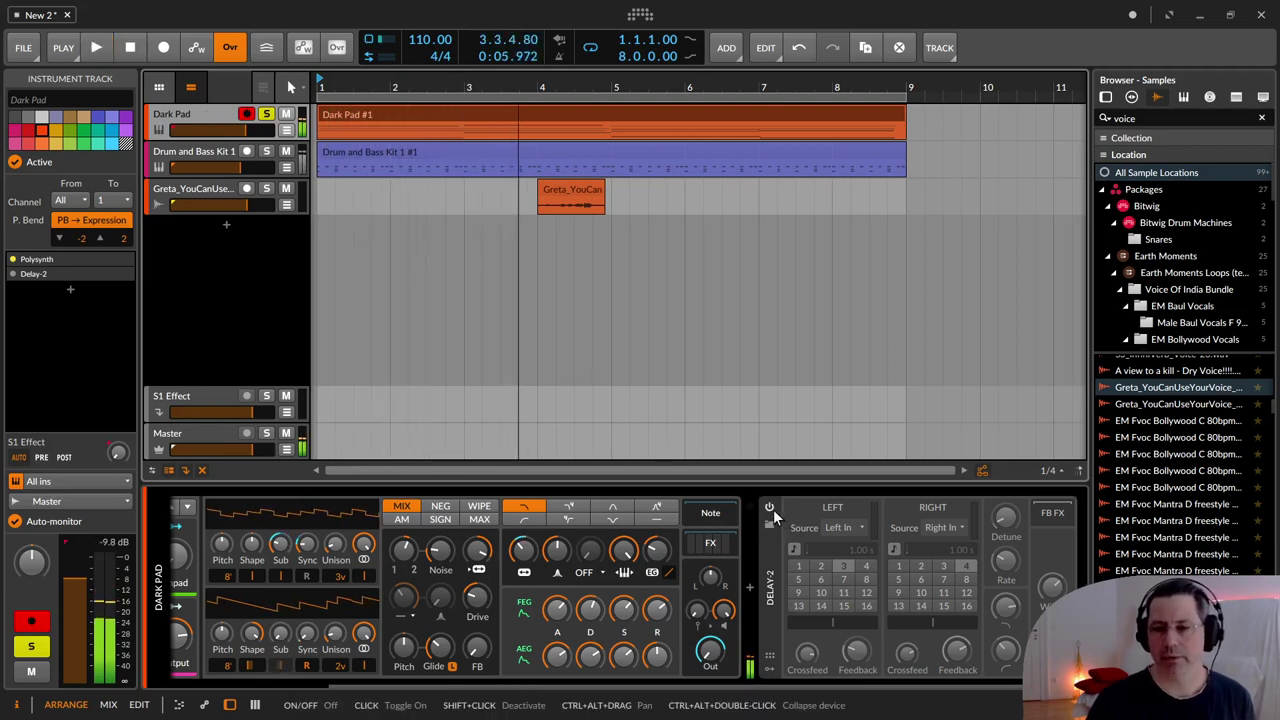
left_click(770, 508)
key("space")
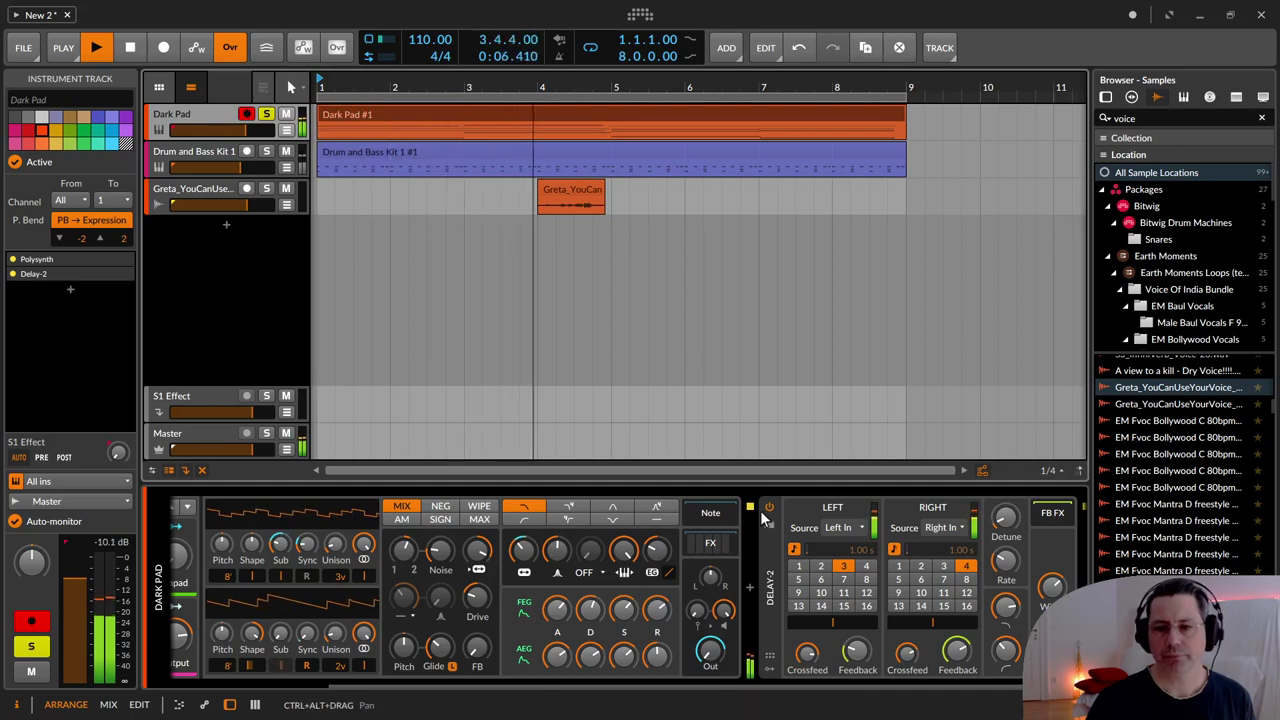
key("space")
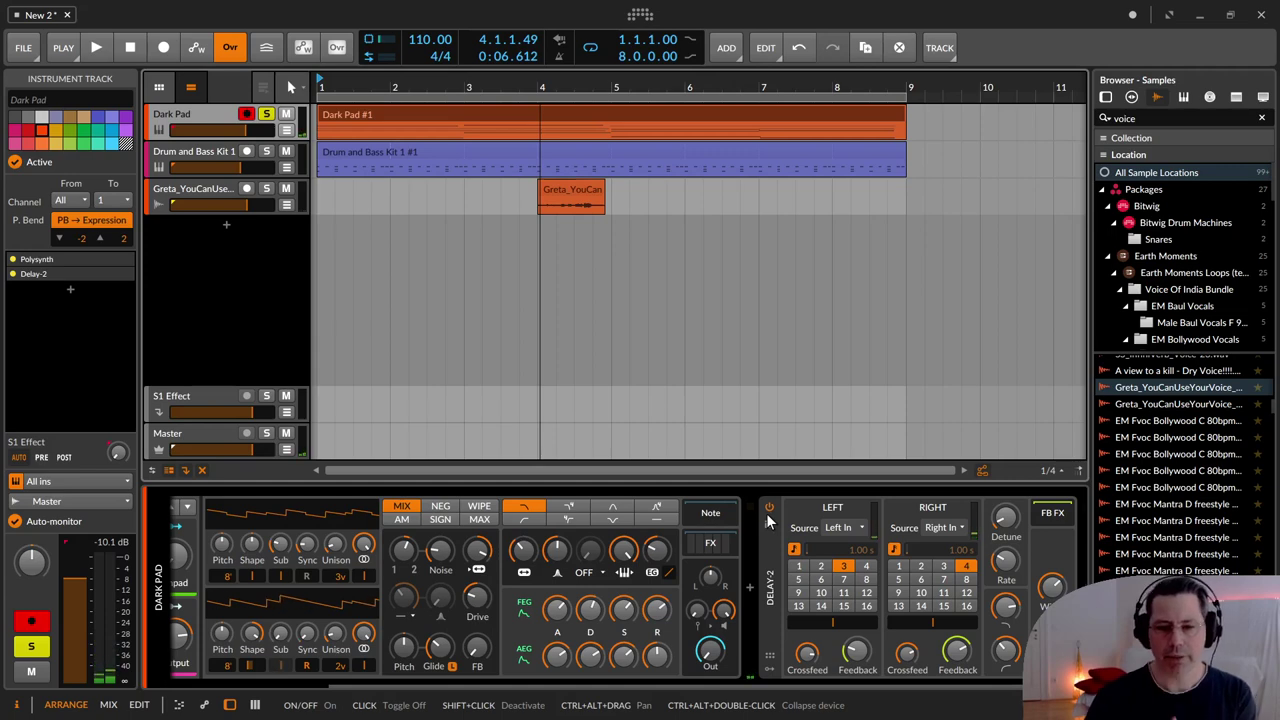
left_click(769, 588)
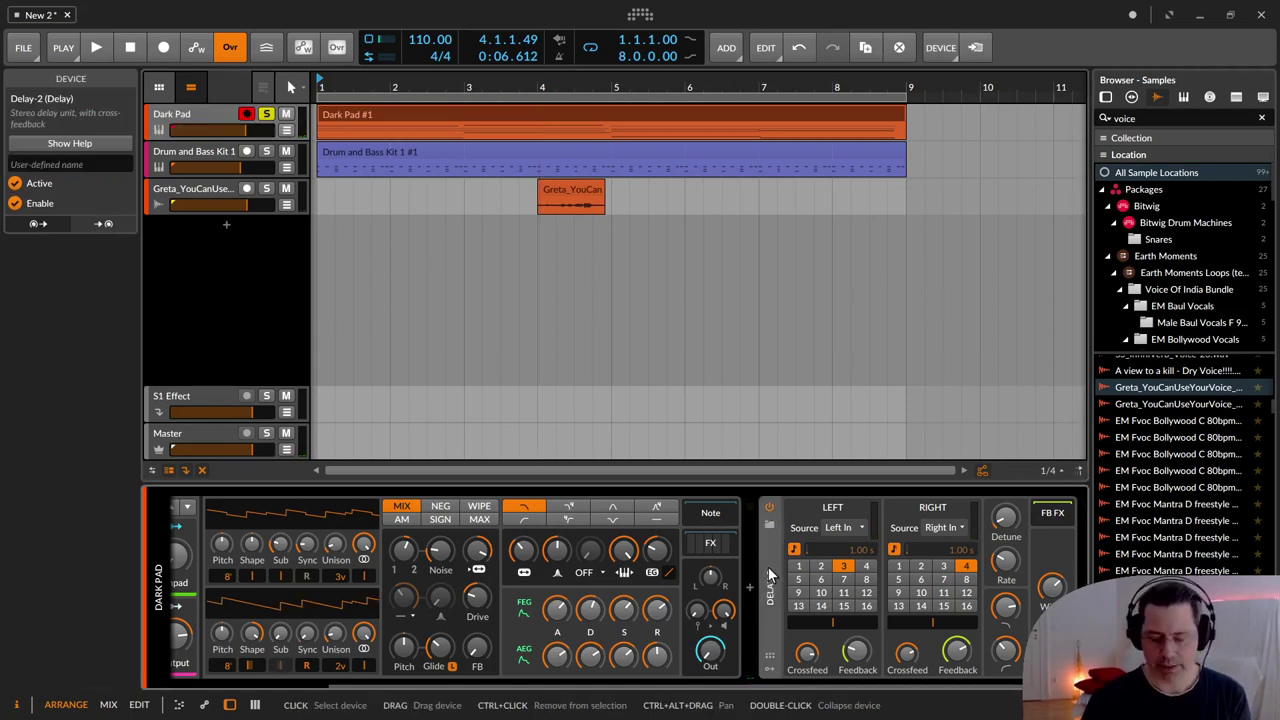
Replace Delay-2 on the Dark Pad track with the Rotary device, found by searching the devices for "rot".
right_click(768, 567)
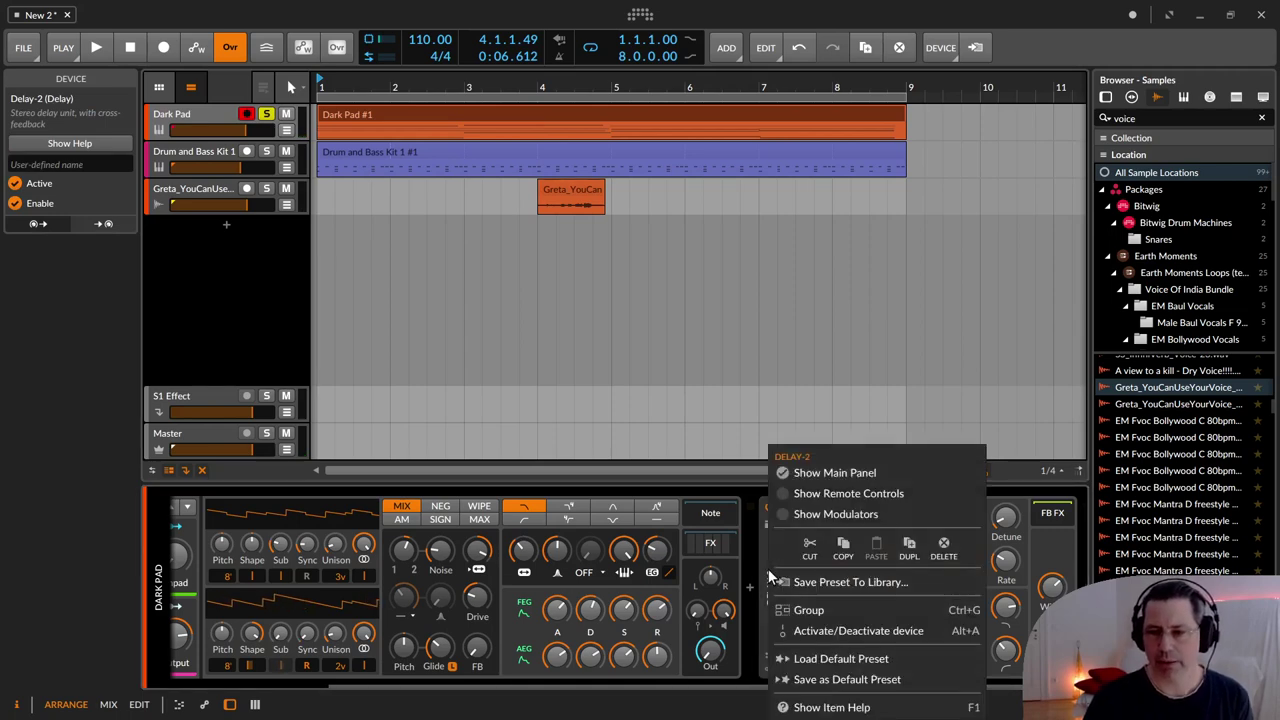
left_click(945, 548)
left_click(950, 585)
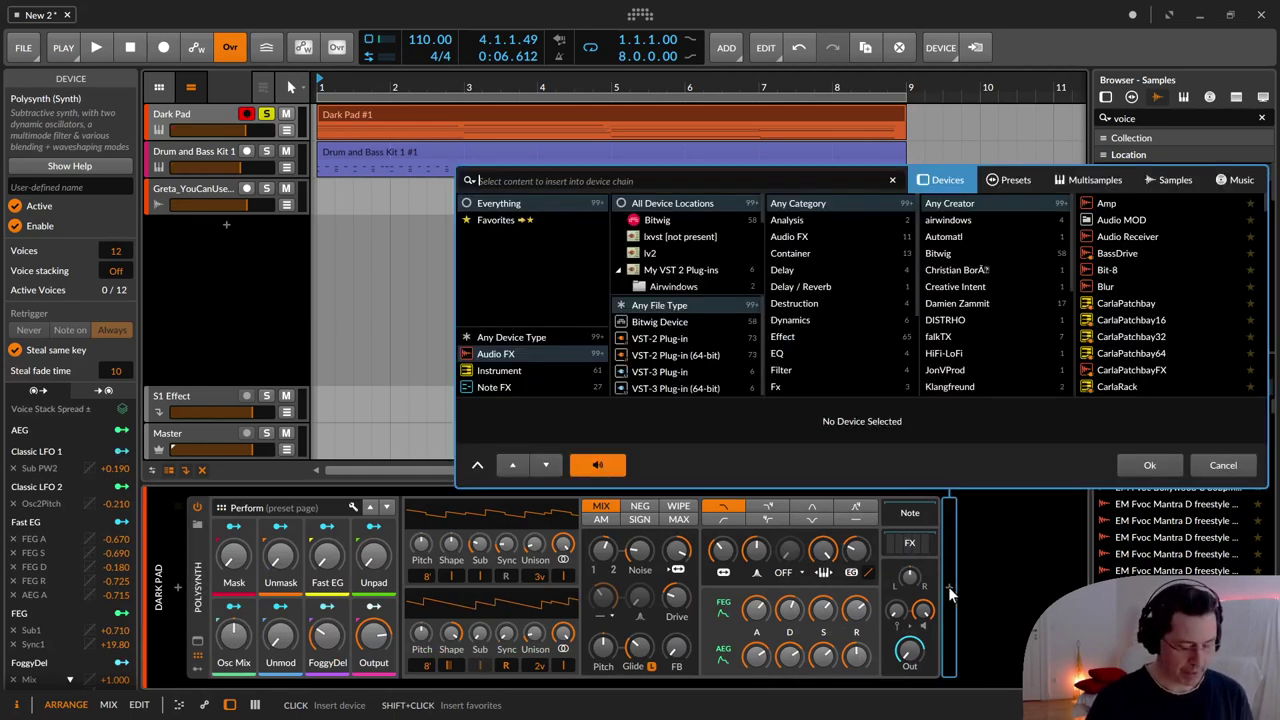
type("rot")
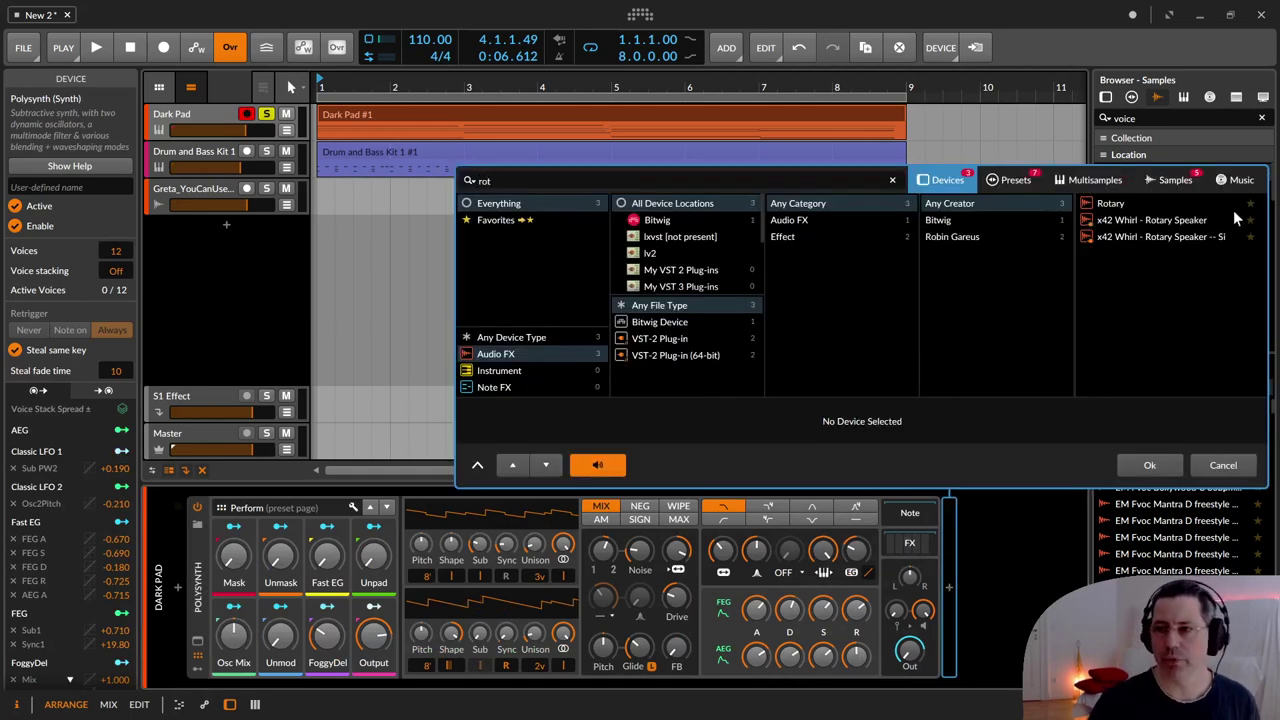
left_click(1198, 204)
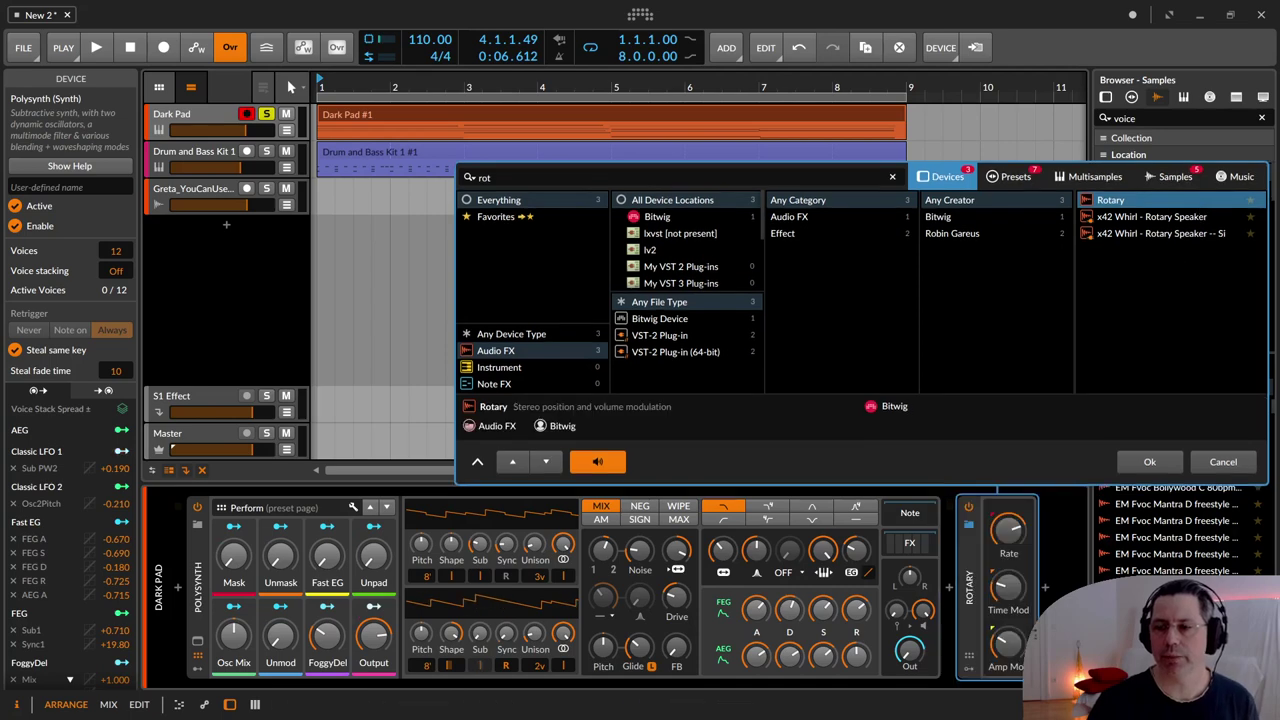
left_click(1150, 462)
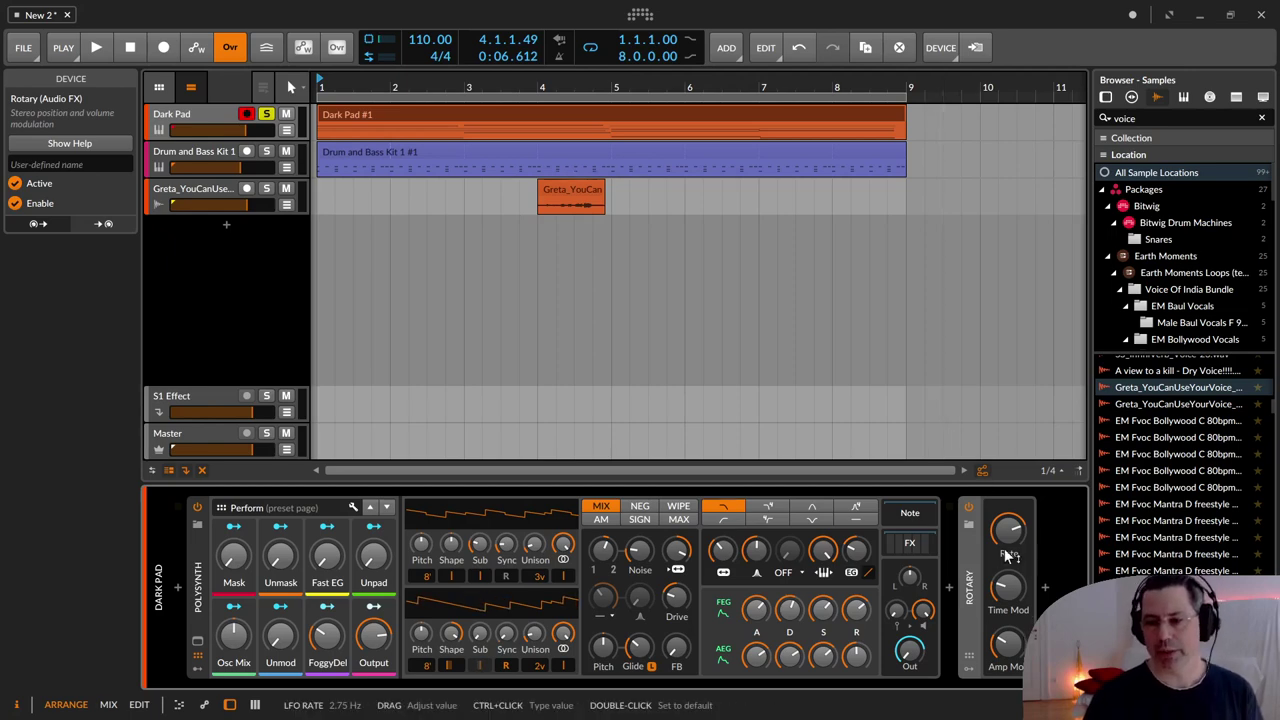
Play the soloed Dark Pad with Rotary switched off, and switch it back on during playback to compare the sound.
left_click(969, 508)
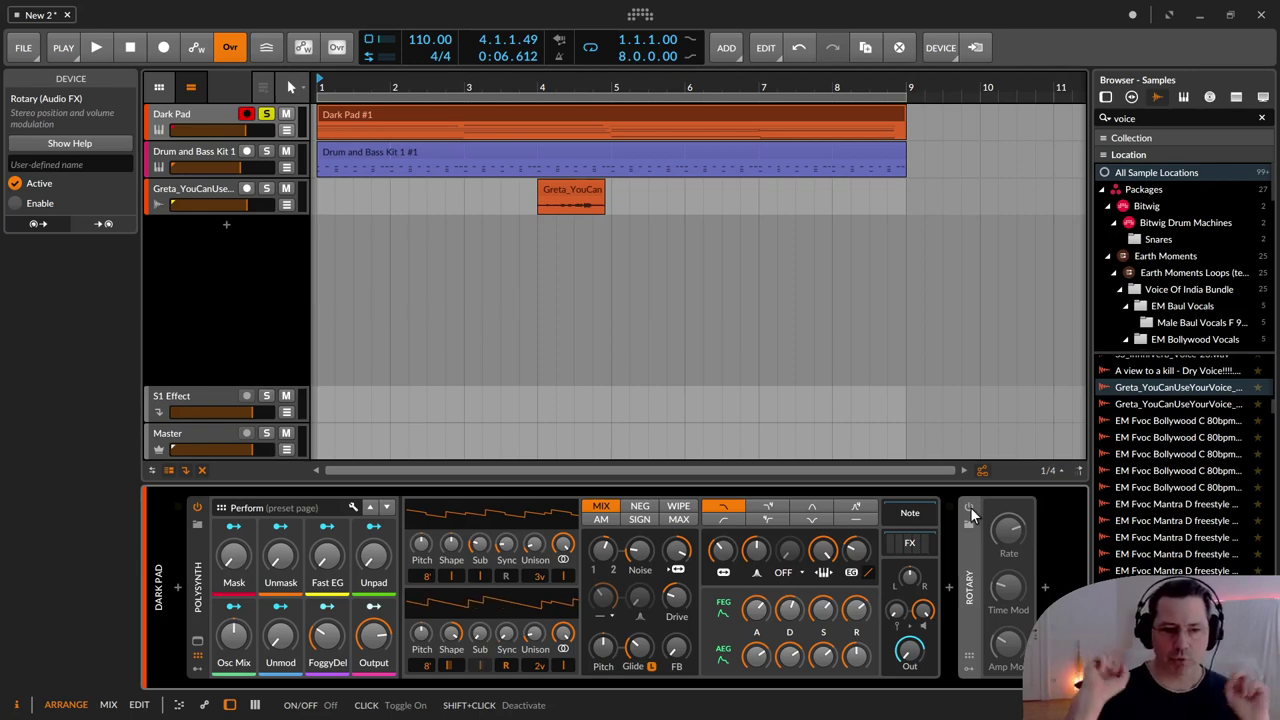
key("space")
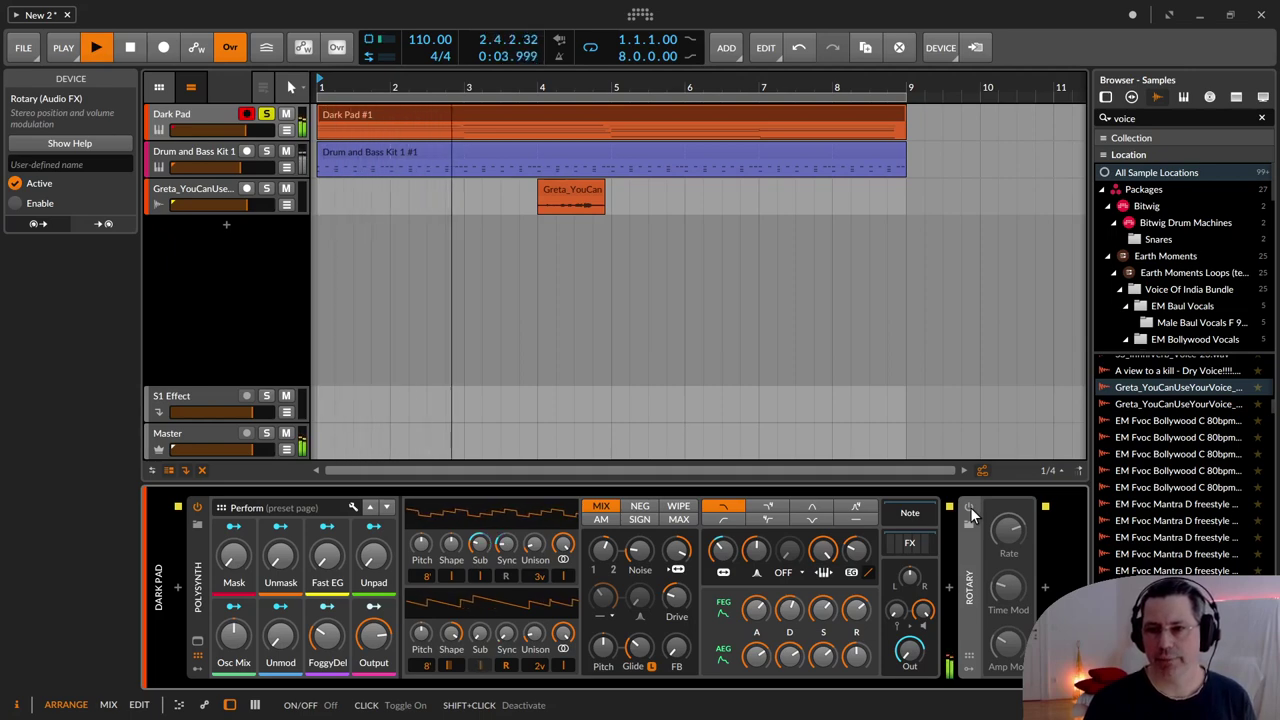
left_click(970, 507)
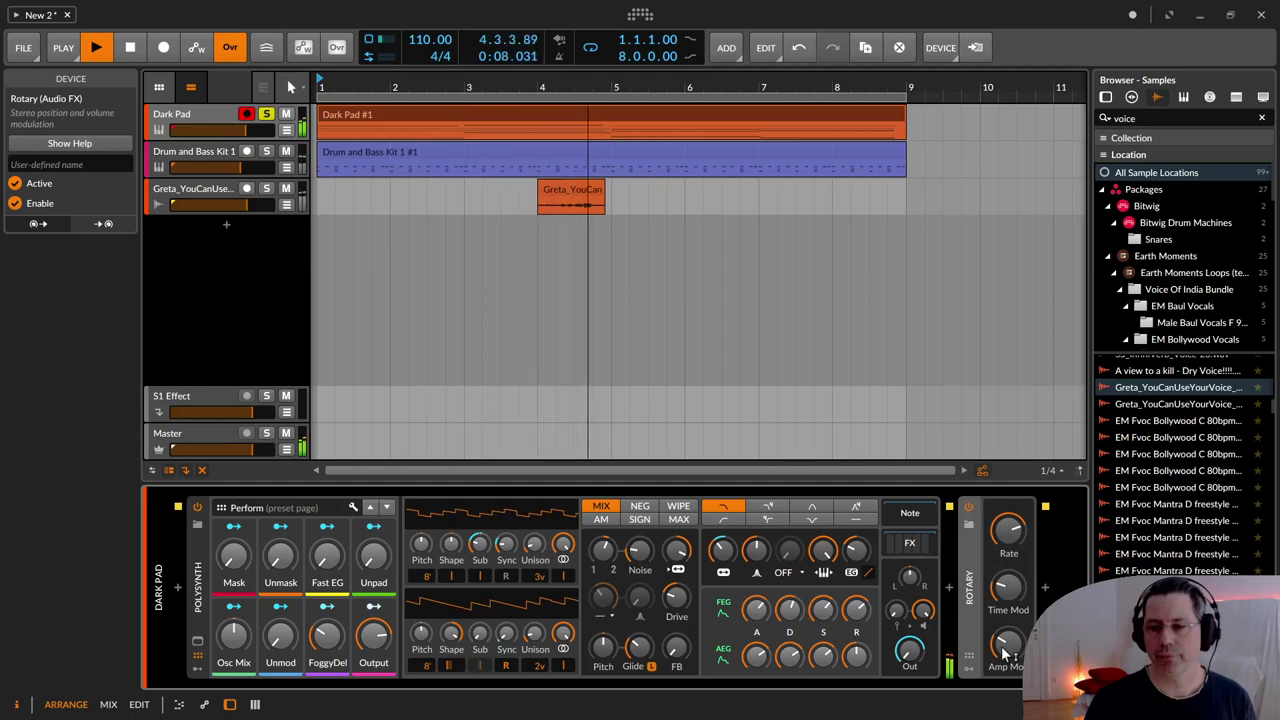
During playback, turn off the Dark Pad's solo and set Rotary's amplitude modulation to about 60% and its rate to about 0.87 Hz.
mouse_move(1008, 645)
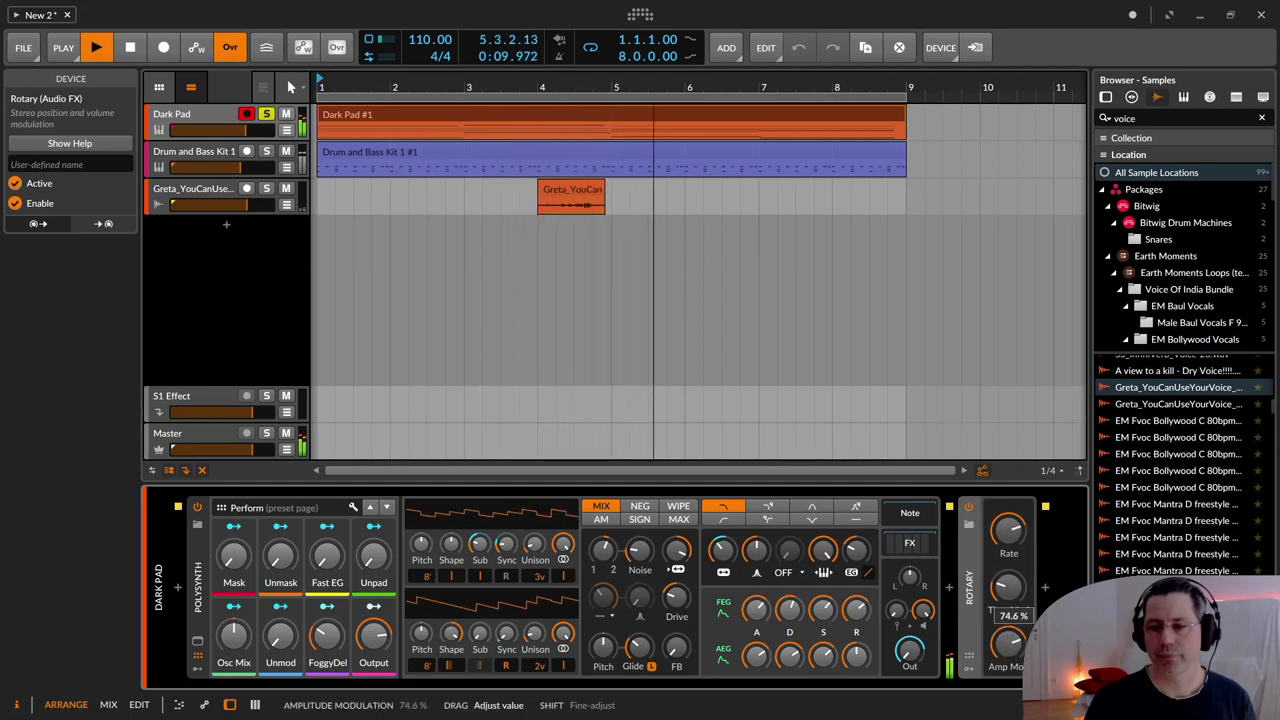
mouse_move(1008, 528)
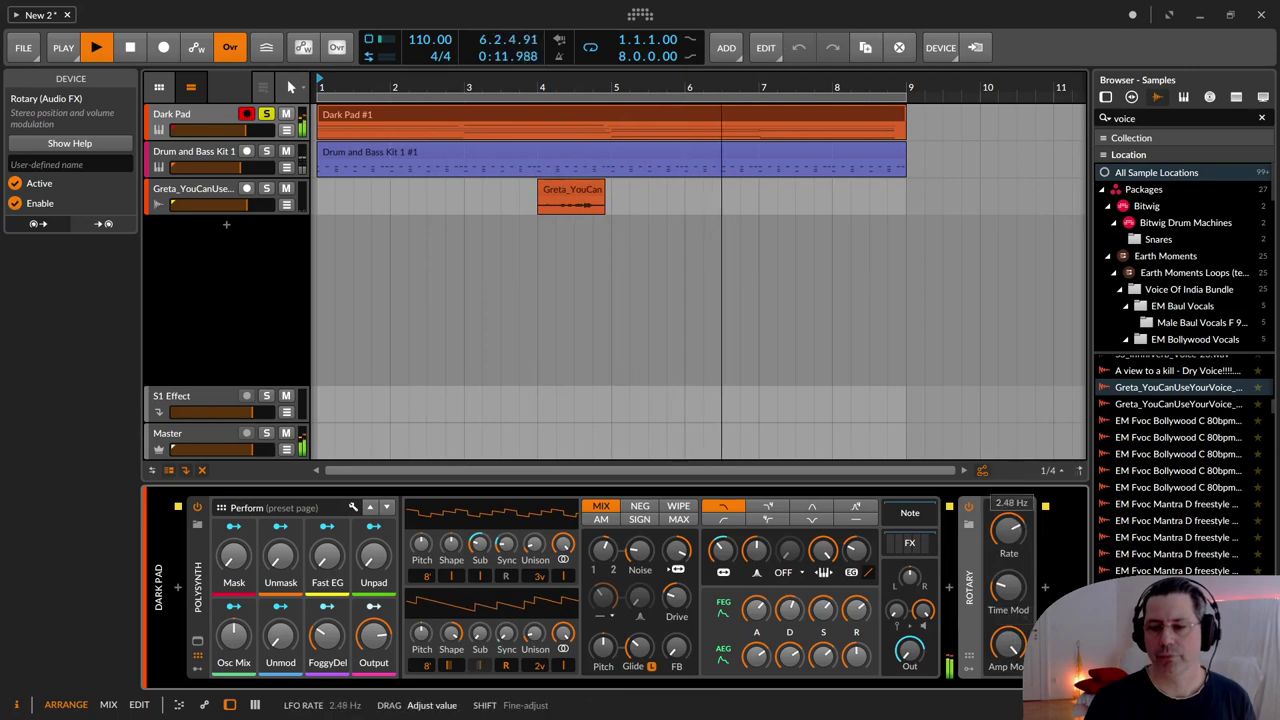
left_click_drag(1008, 528, 1008, 555)
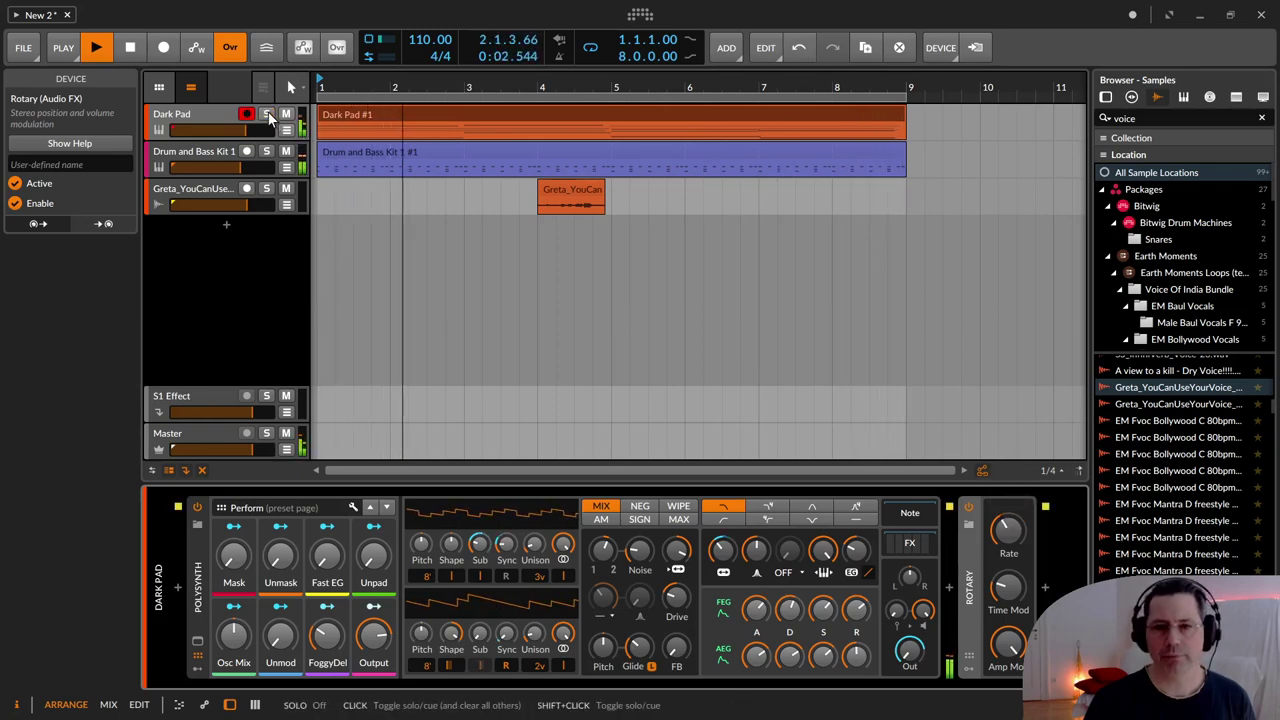
left_click(267, 115)
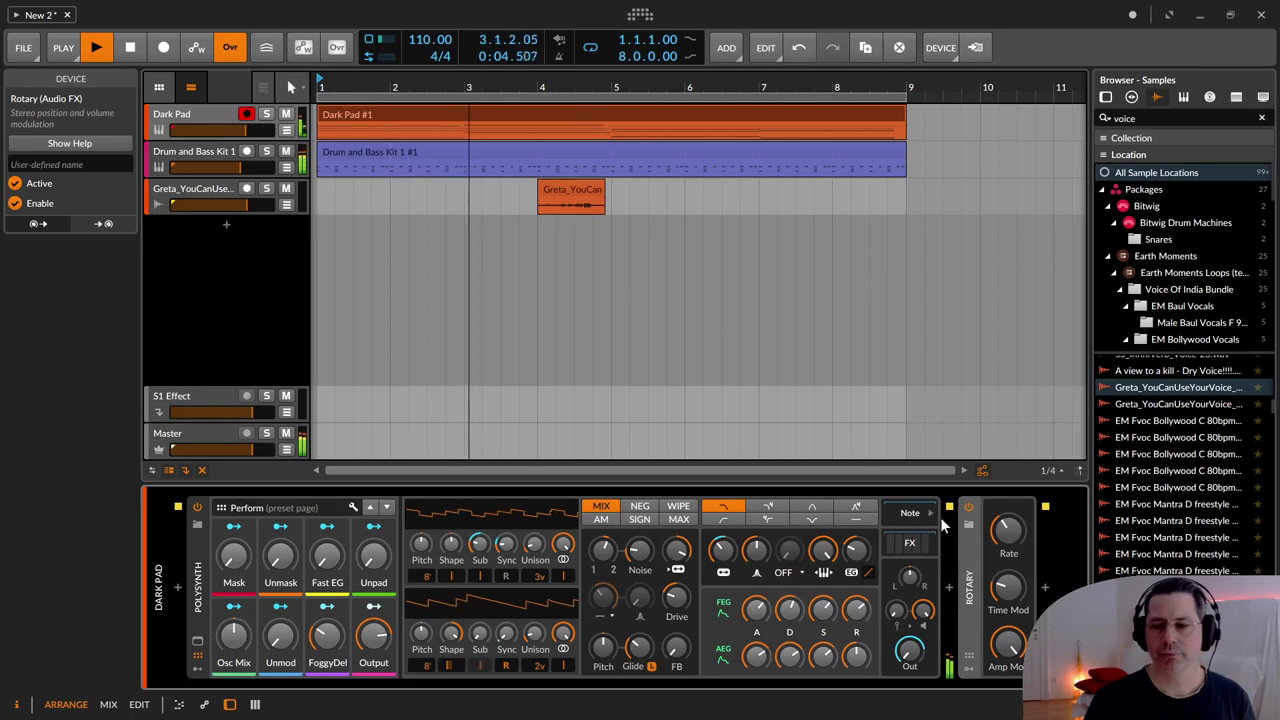
mouse_move(1008, 592)
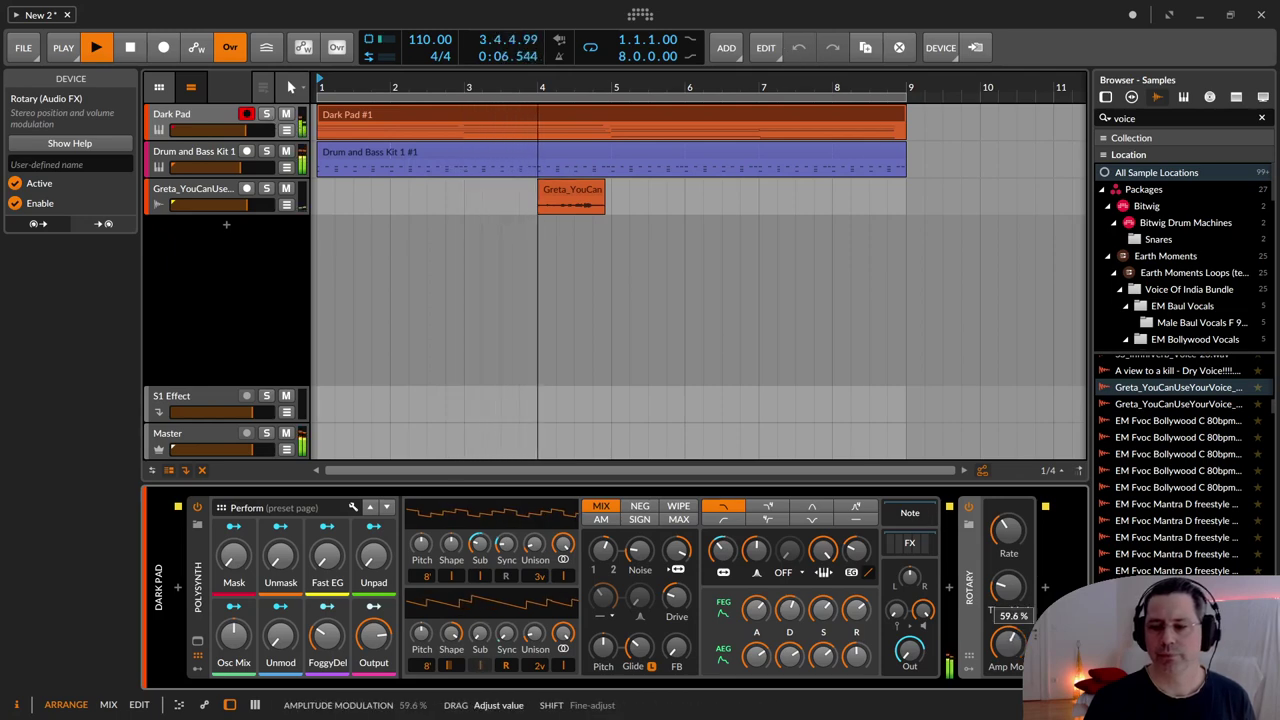
left_click_drag(1010, 533, 1010, 516)
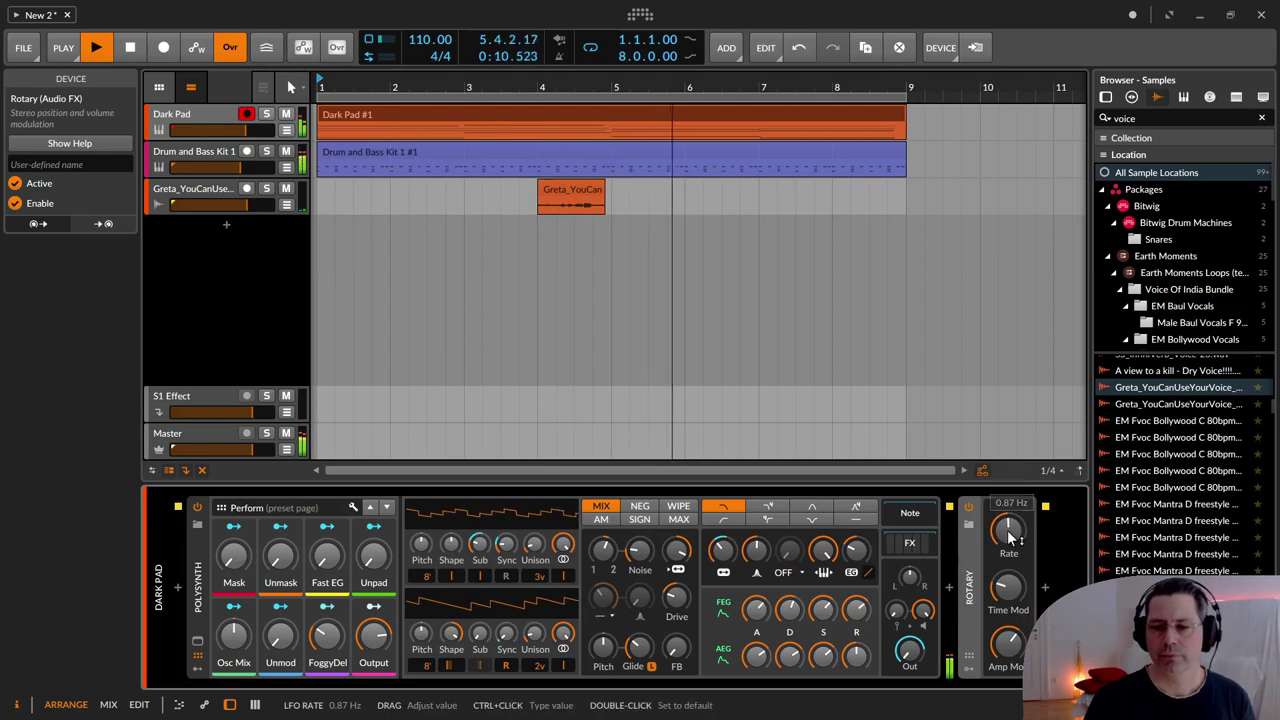
Lower the Drum and Bass Kit 1 track's volume while the arrangement plays, and stop playback.
left_click(466, 280)
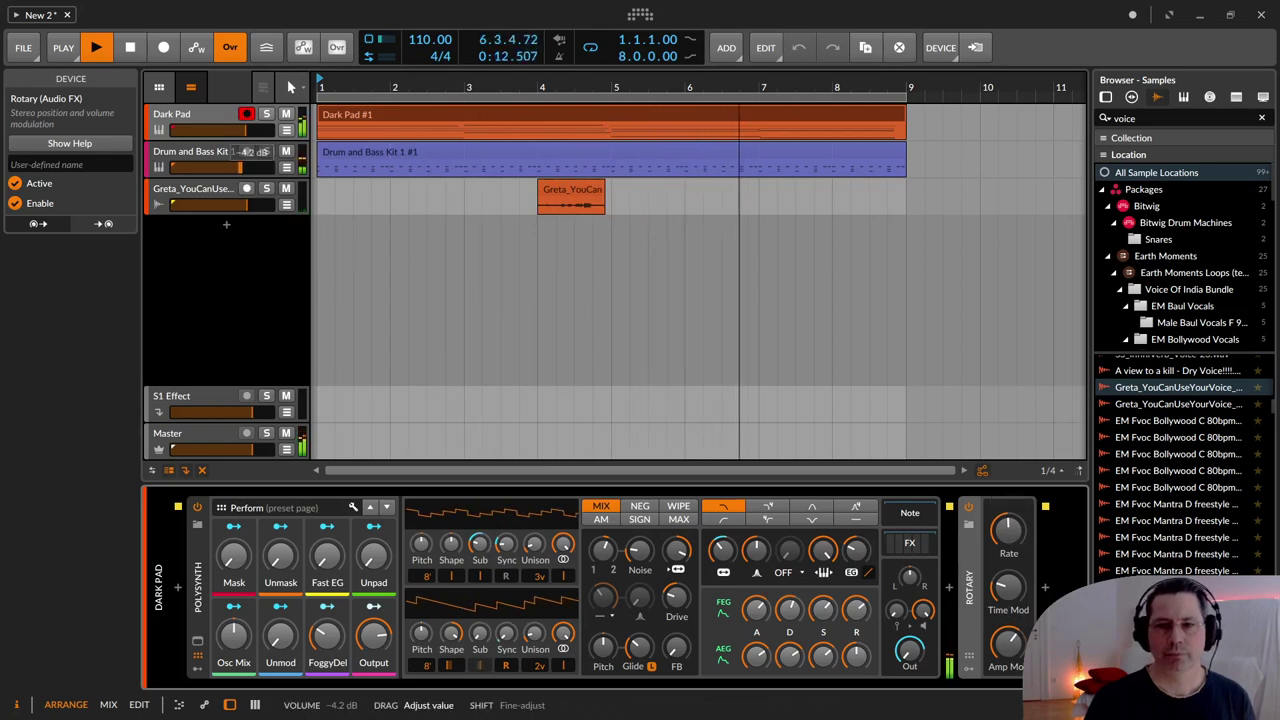
left_click_drag(242, 167, 229, 167)
left_click(518, 432)
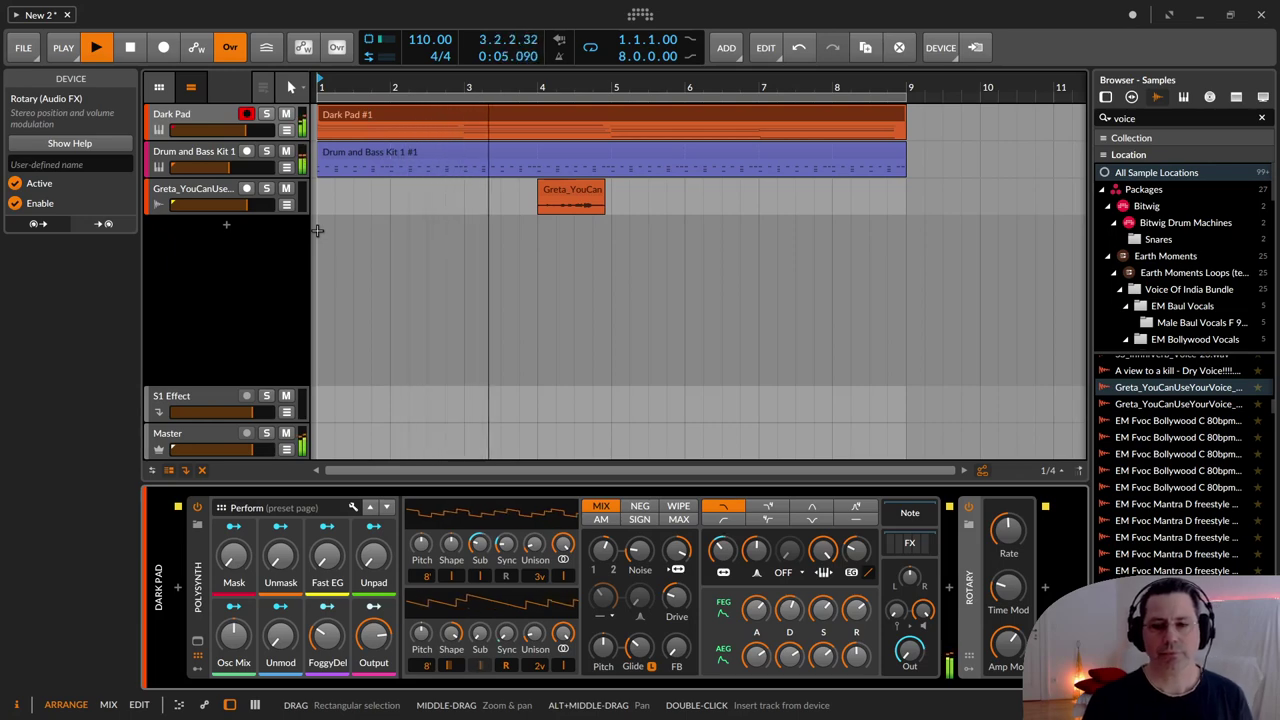
key("space")
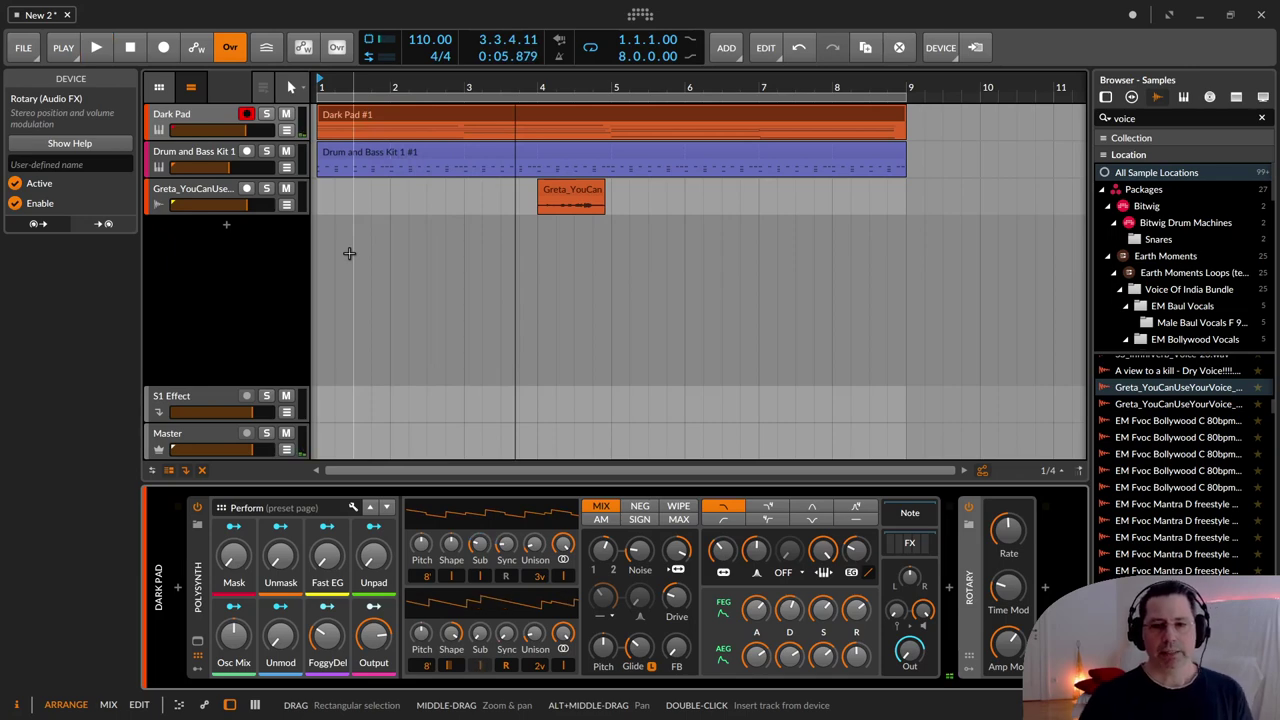
Play the arrangement while adjusting the Master track's volume to a slightly higher level, and stop with the Dark Pad track selected.
left_click(171, 437)
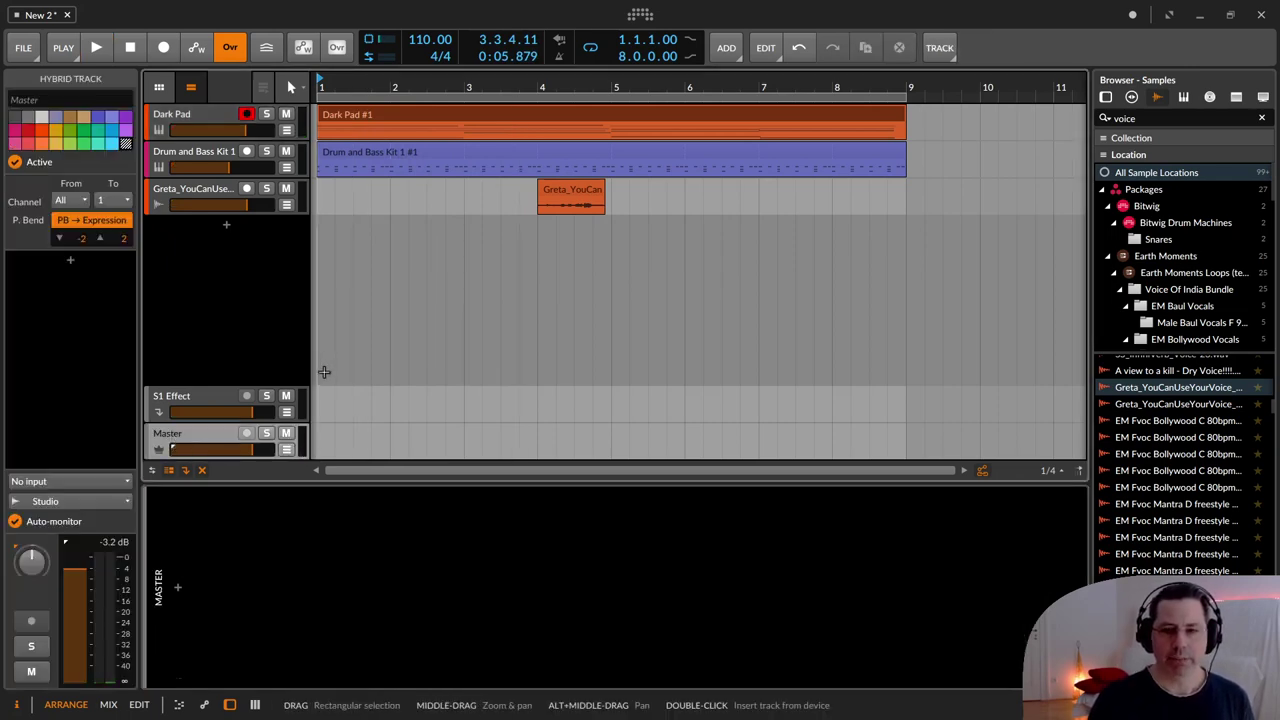
key("space")
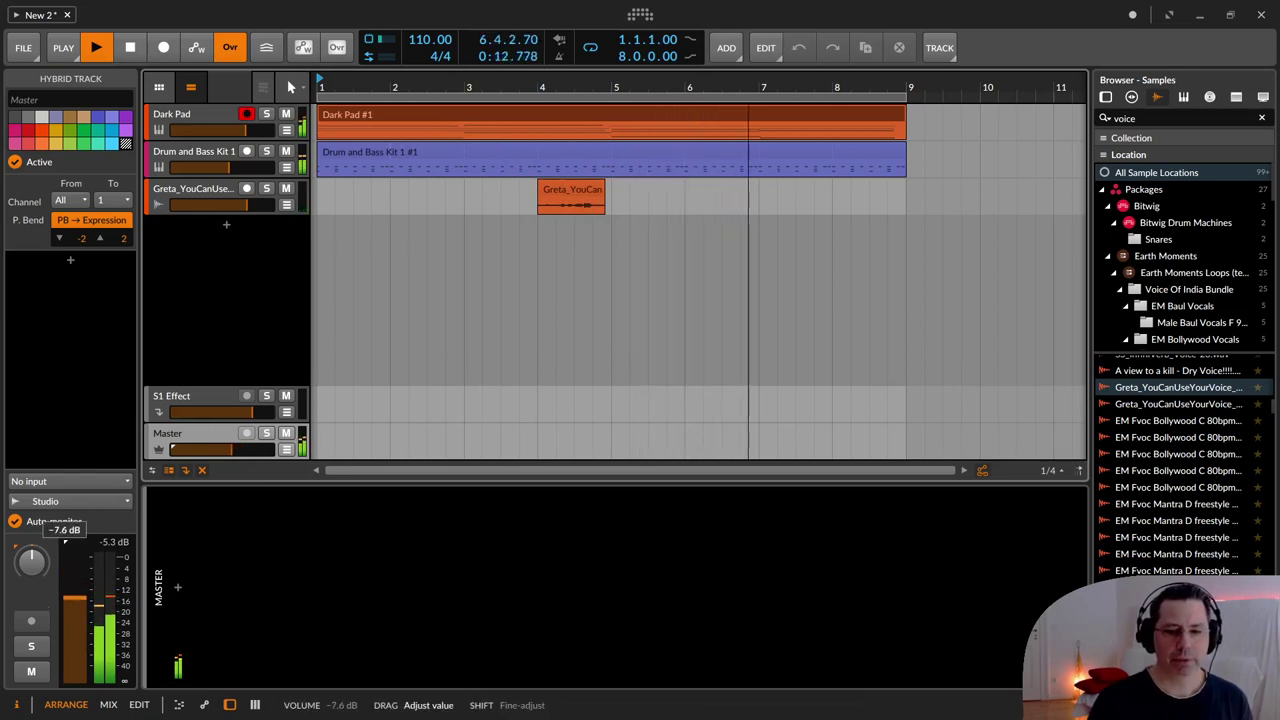
left_click_drag(80, 577, 80, 562)
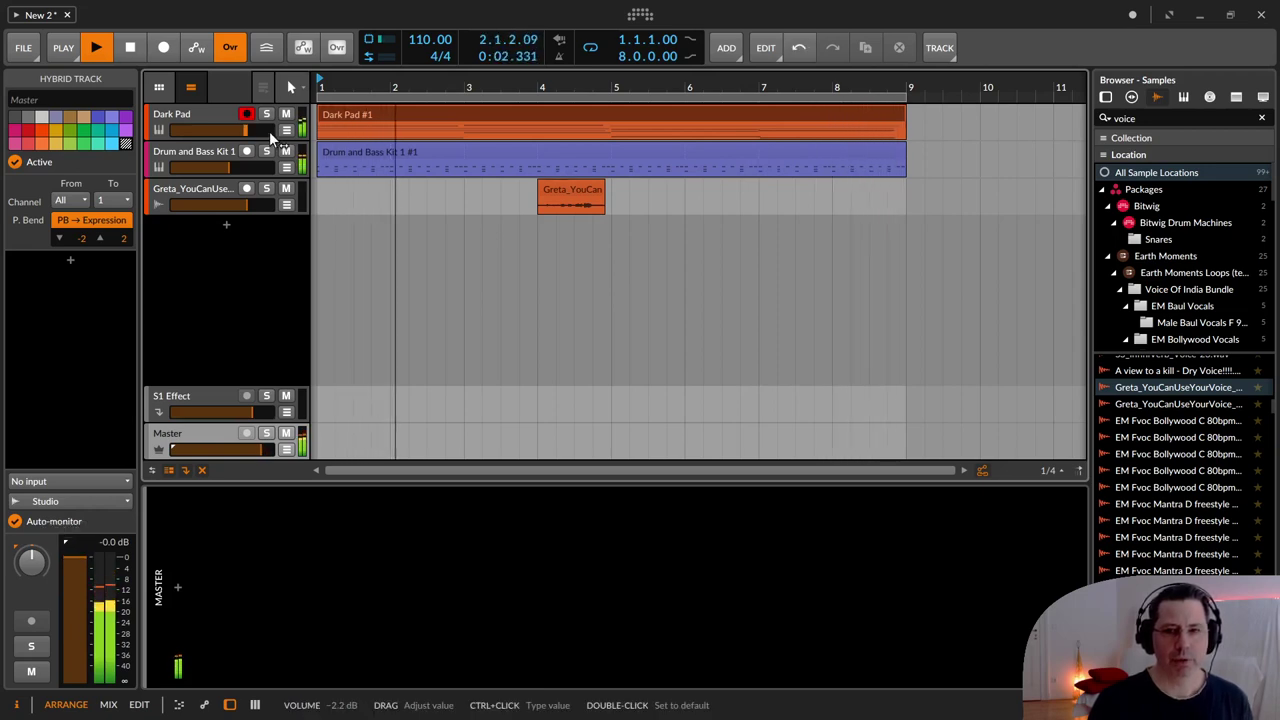
left_click(210, 117)
key("space")
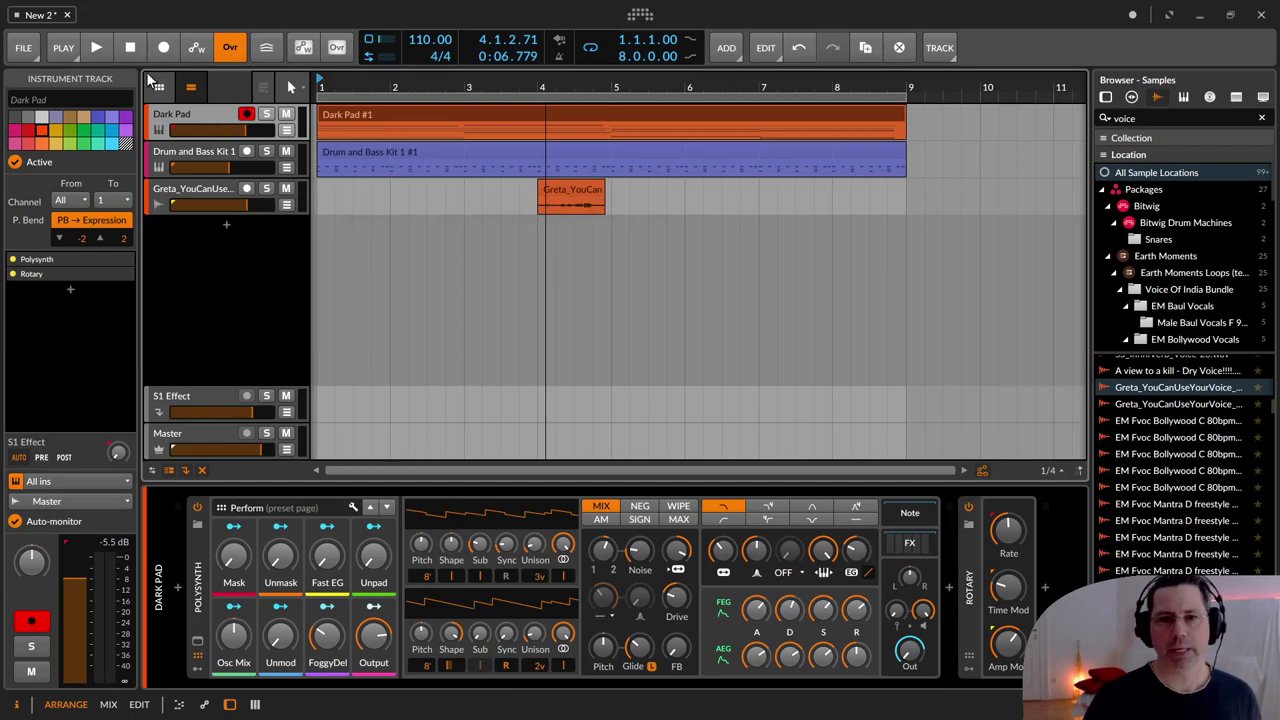
left_click(27, 49)
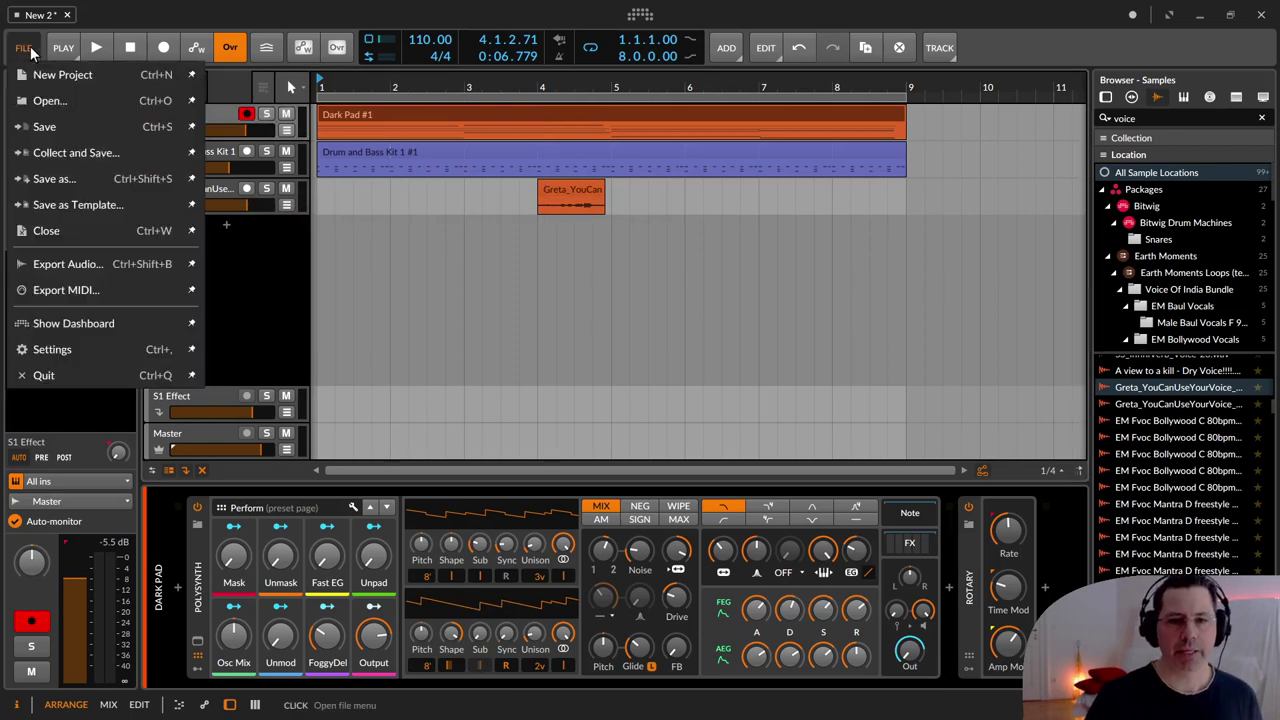
left_click(112, 265)
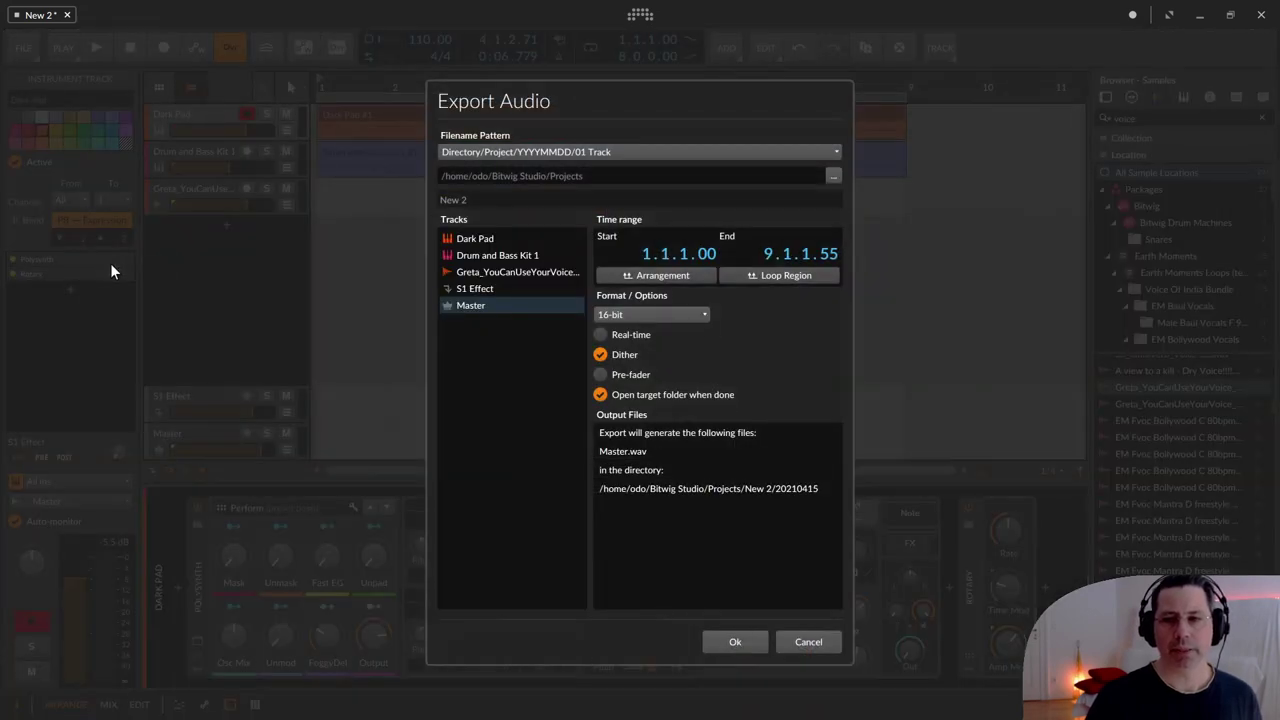
left_click(785, 277)
key("Escape")
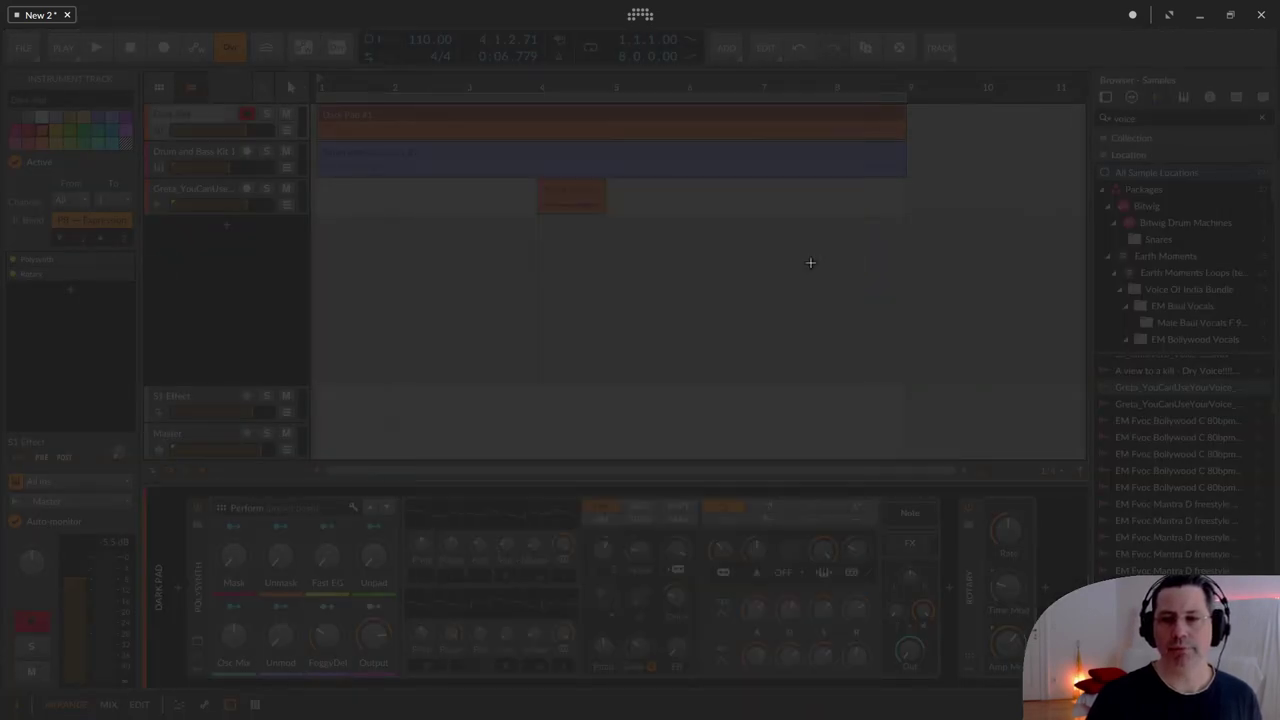
Extend the end of the arranger loop region past the clips to a length of 8.3.0.00.
left_click(444, 96)
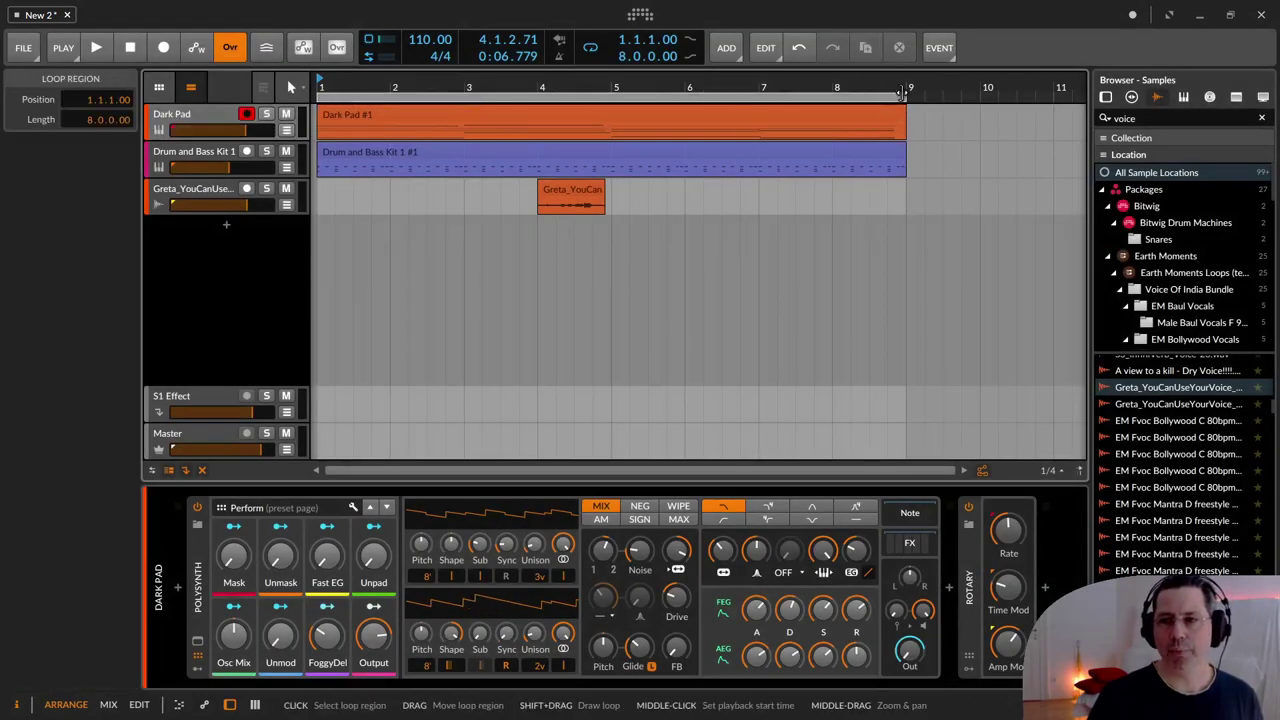
left_click_drag(897, 96, 950, 110)
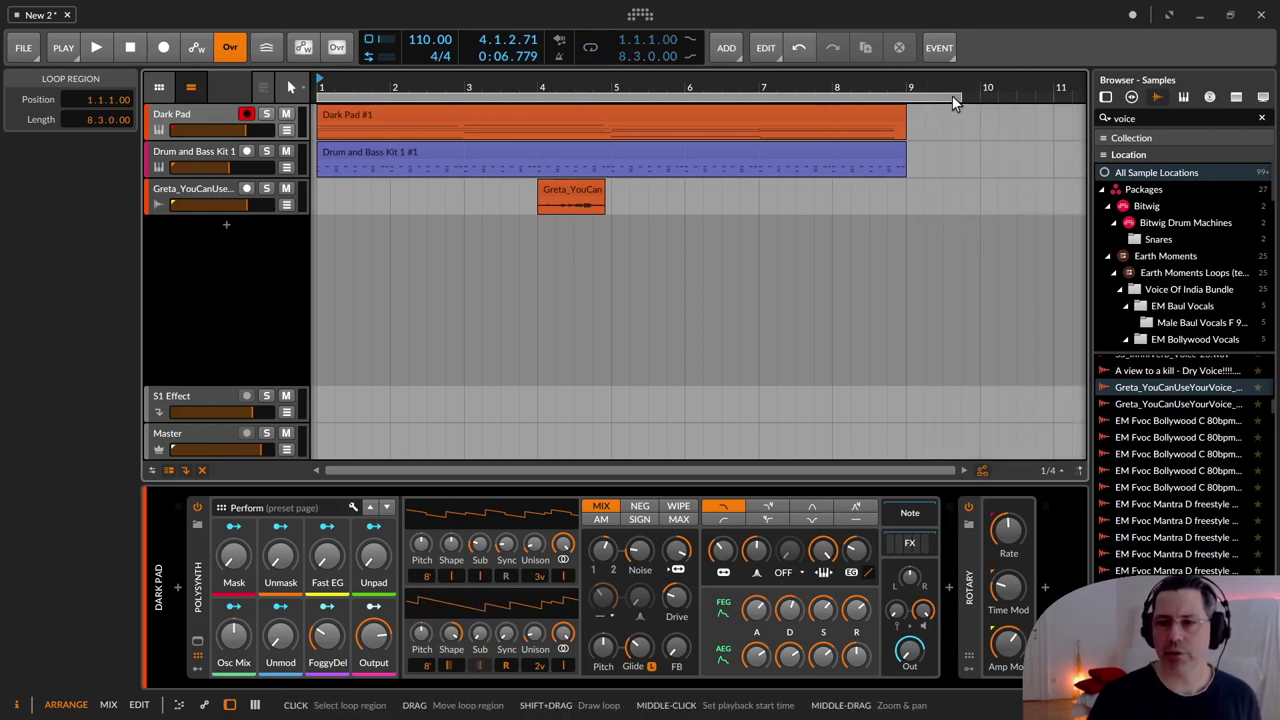
Open the audio export options for the Master track, set the time range to the loop region, and close without exporting.
left_click(27, 51)
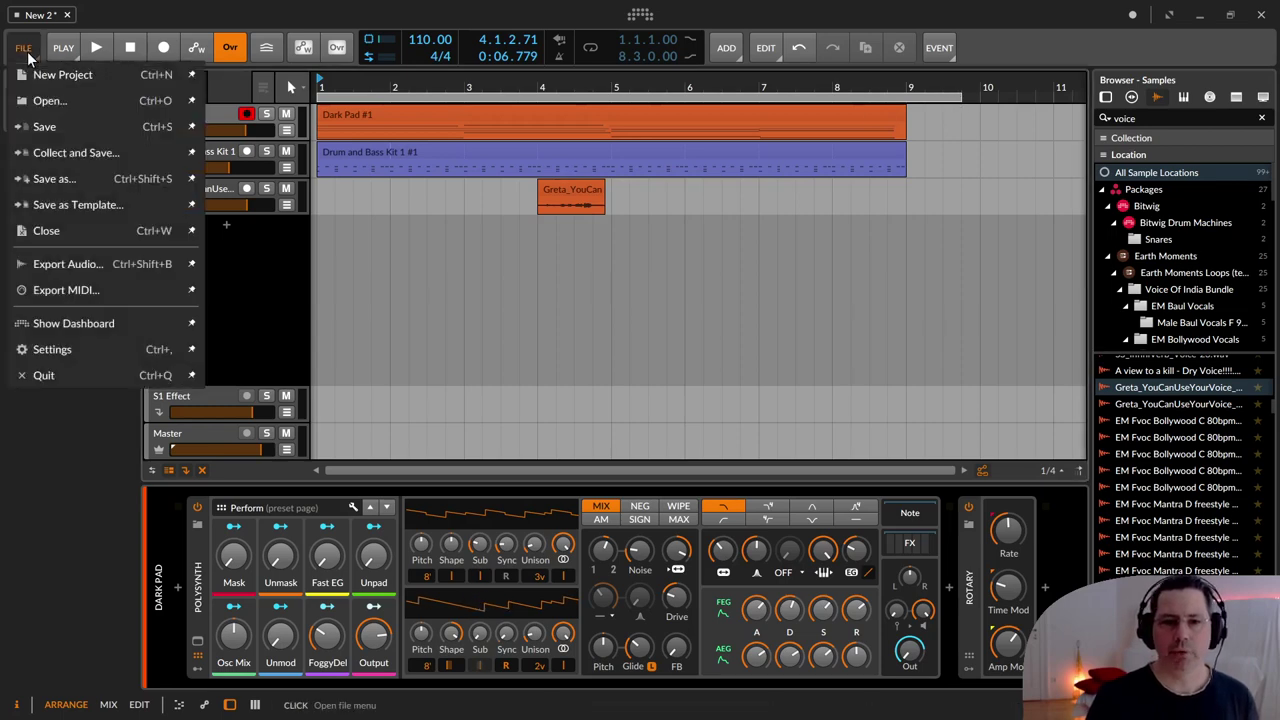
left_click(96, 266)
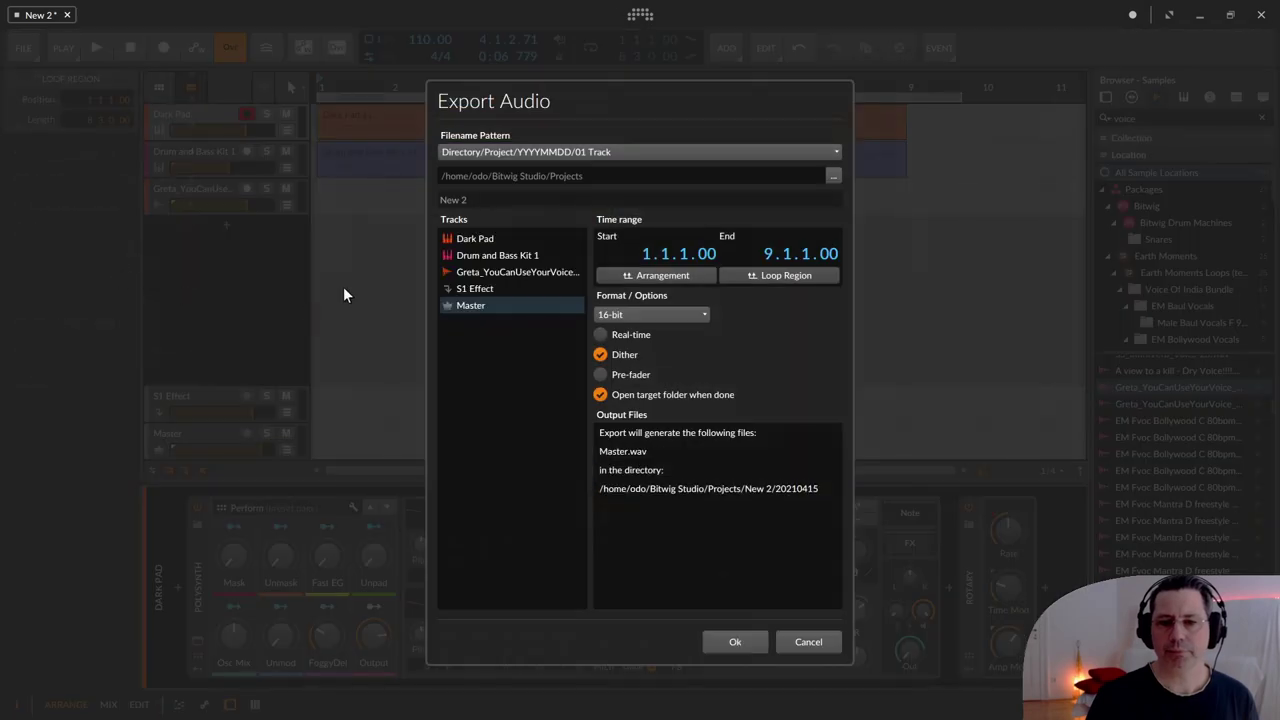
left_click(794, 278)
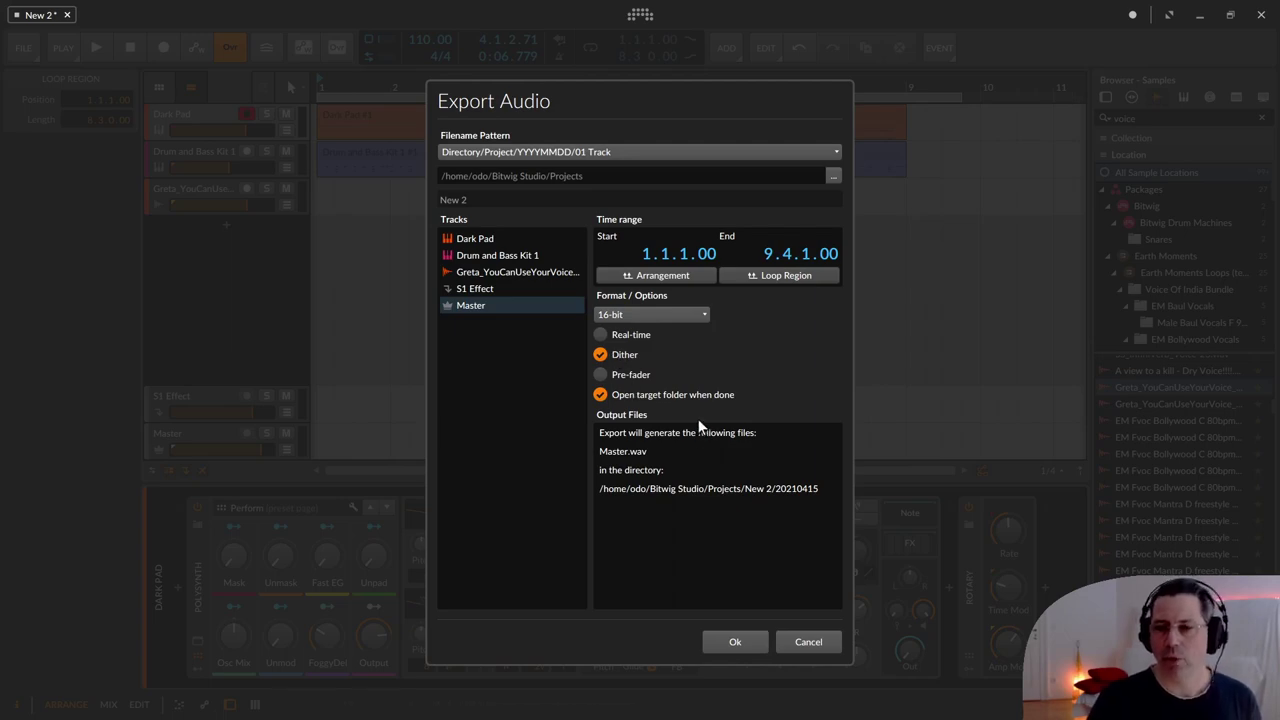
left_click(806, 642)
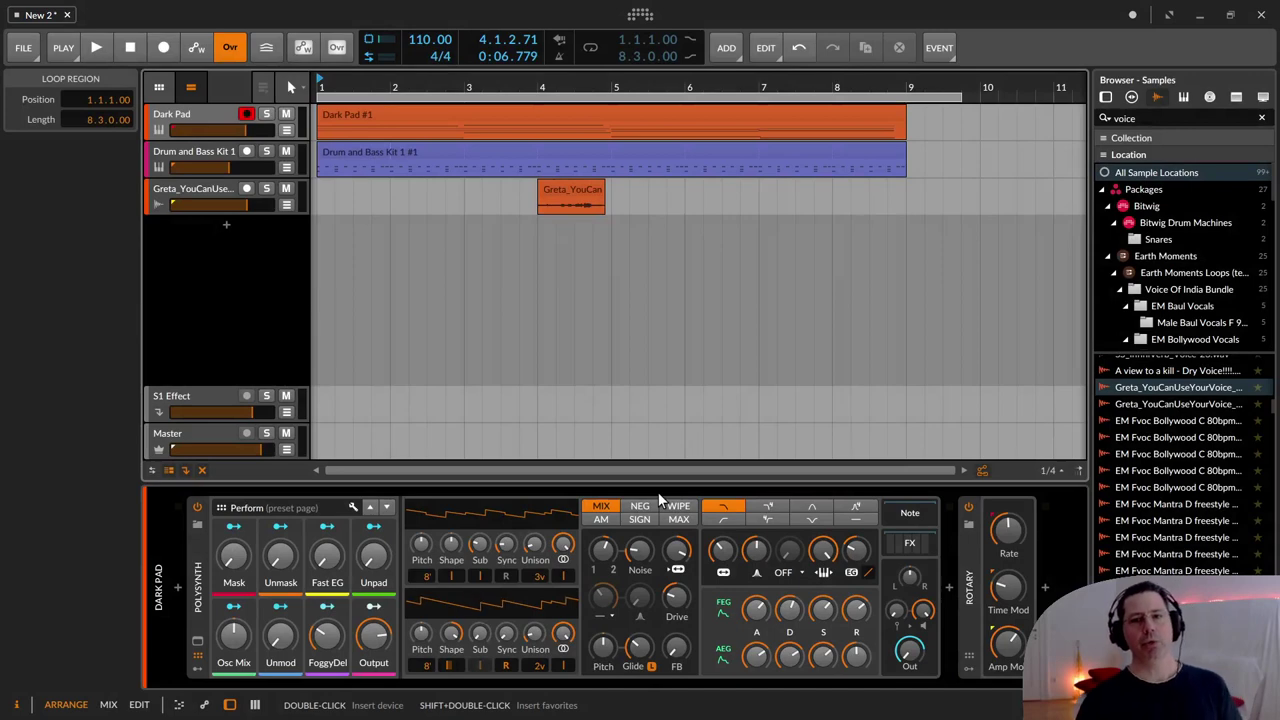